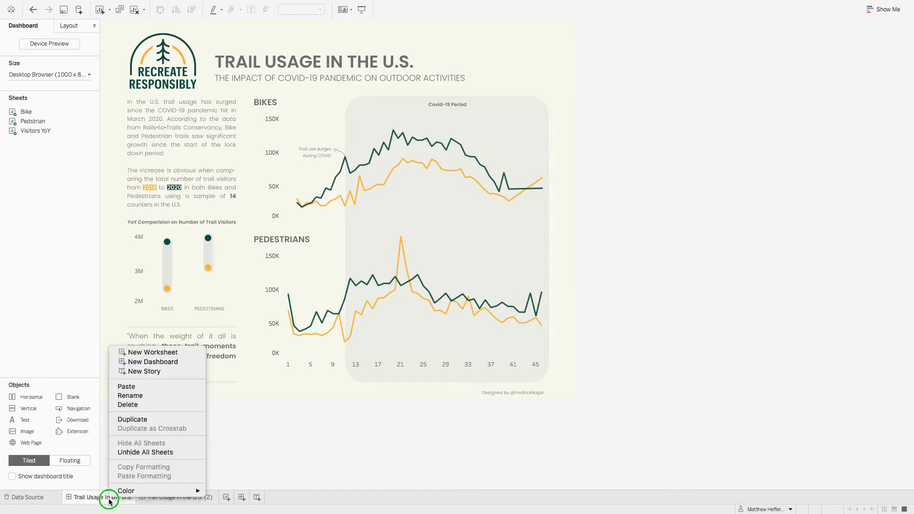
# Step: Unhide all sheets of the Trail Usage In the U.S. dashboard and color the dashboard's tab blue
pyautogui.click(137, 452)
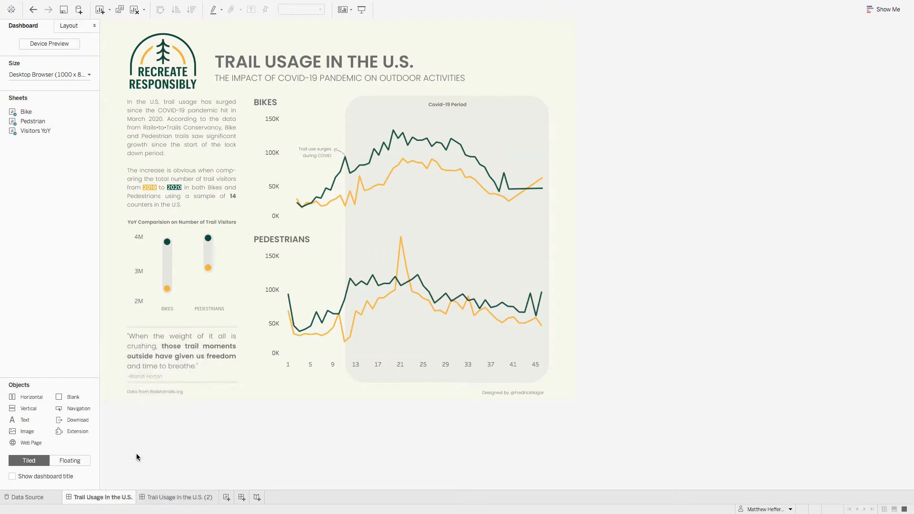
pyautogui.rightClick(116, 499)
pyautogui.moveTo(148, 490)
pyautogui.click(233, 447)
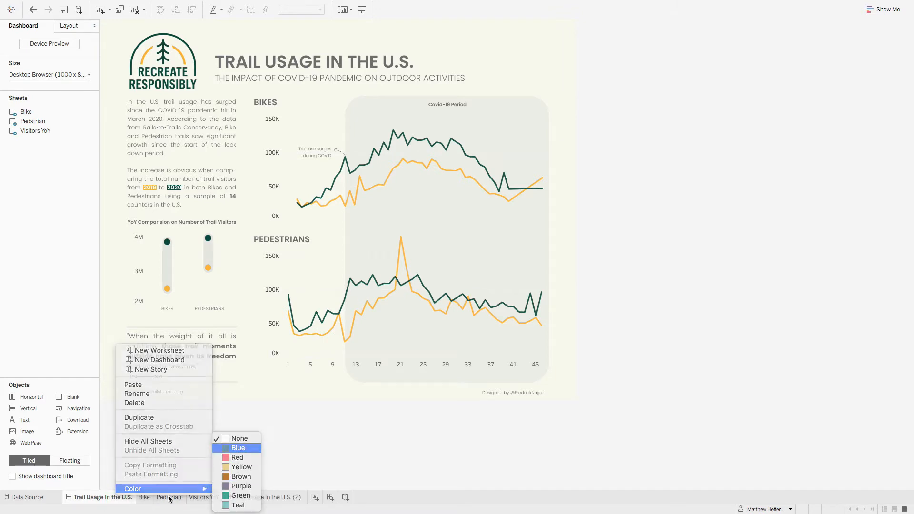
# Step: Color the Bike, Pedstrian and Visitors YoY sheet tabs blue
pyautogui.click(146, 501)
pyautogui.rightClick(146, 501)
pyautogui.moveTo(207, 477)
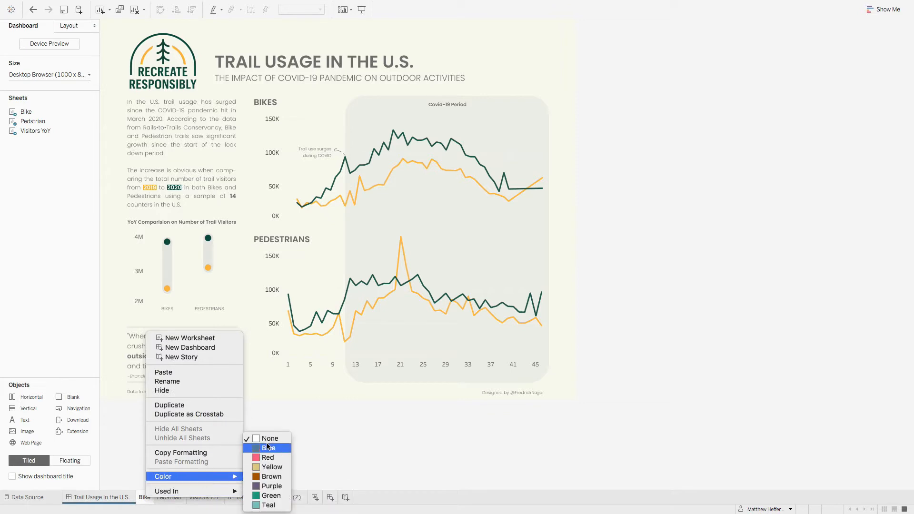
pyautogui.rightClick(174, 497)
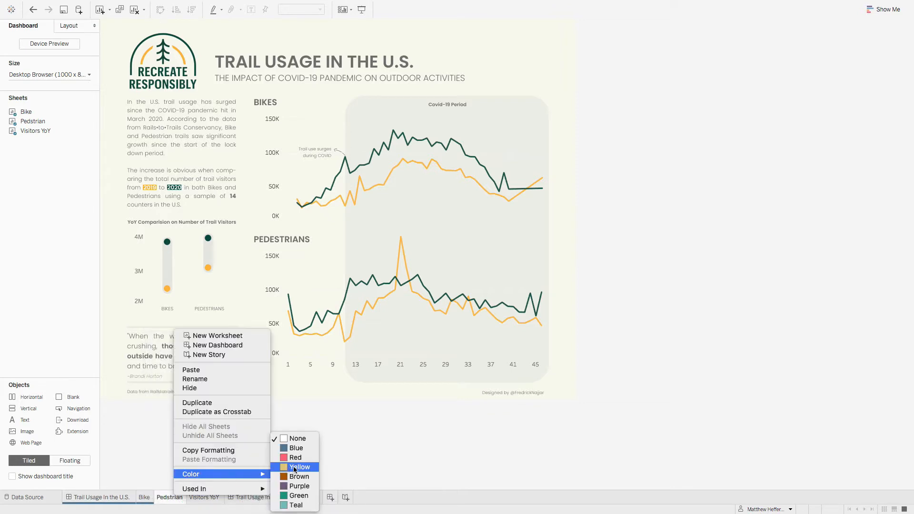
pyautogui.click(298, 448)
pyautogui.rightClick(218, 496)
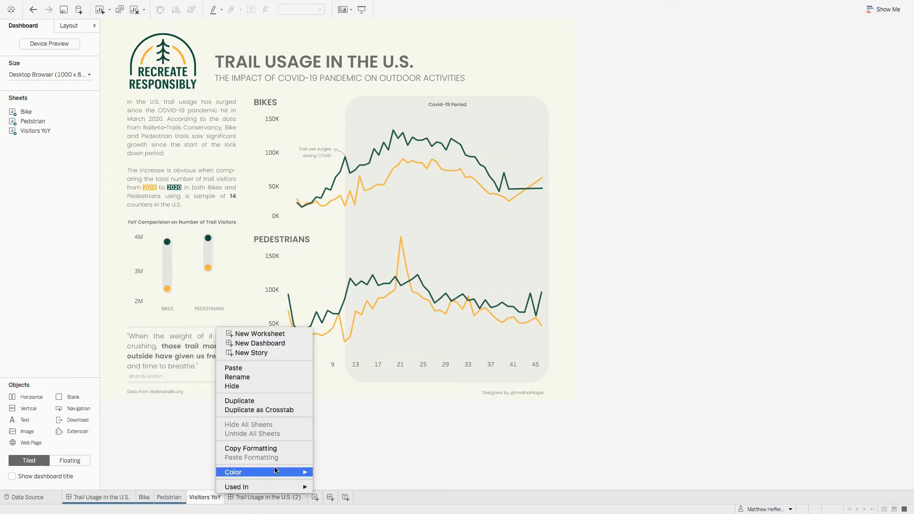
pyautogui.moveTo(290, 472)
pyautogui.click(348, 457)
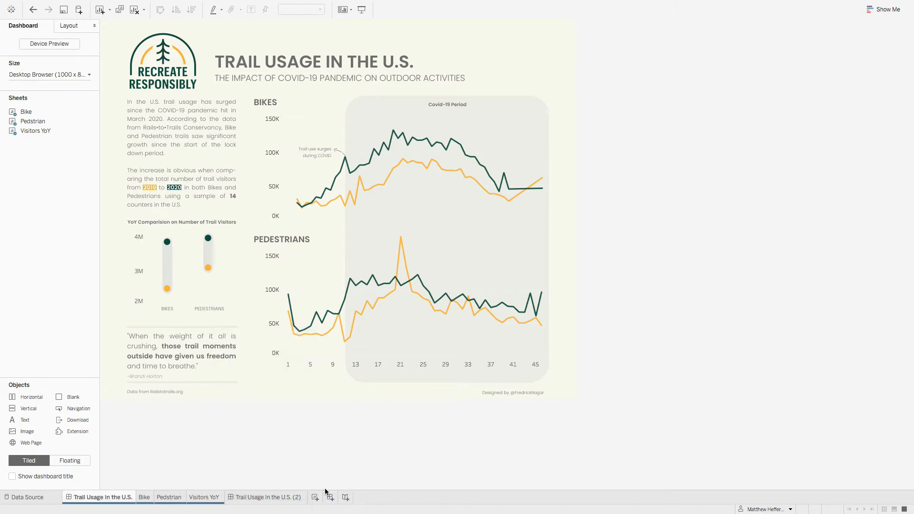
# Step: Rename the duplicate dashboard Trail Usage In the U.S. (2) as "Trail Usage In the U.S. (Clone)"
pyautogui.rightClick(269, 498)
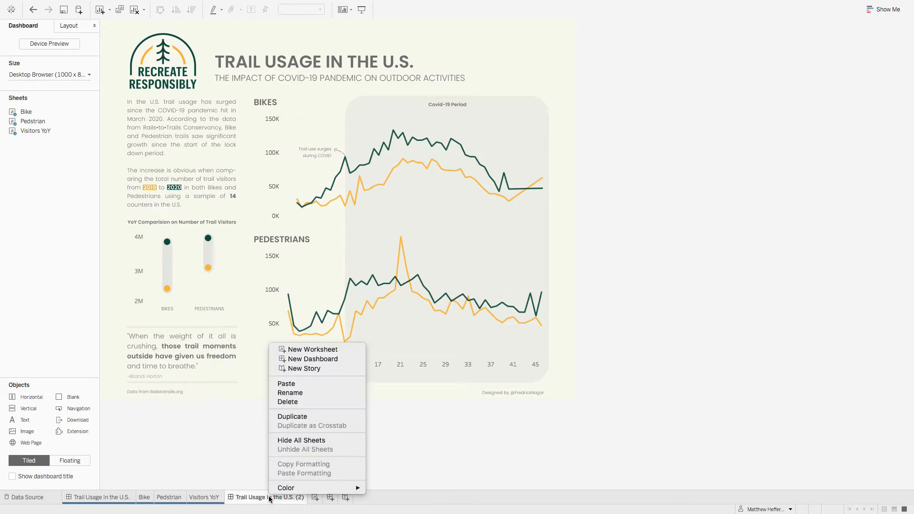
pyautogui.click(298, 393)
pyautogui.click(302, 497)
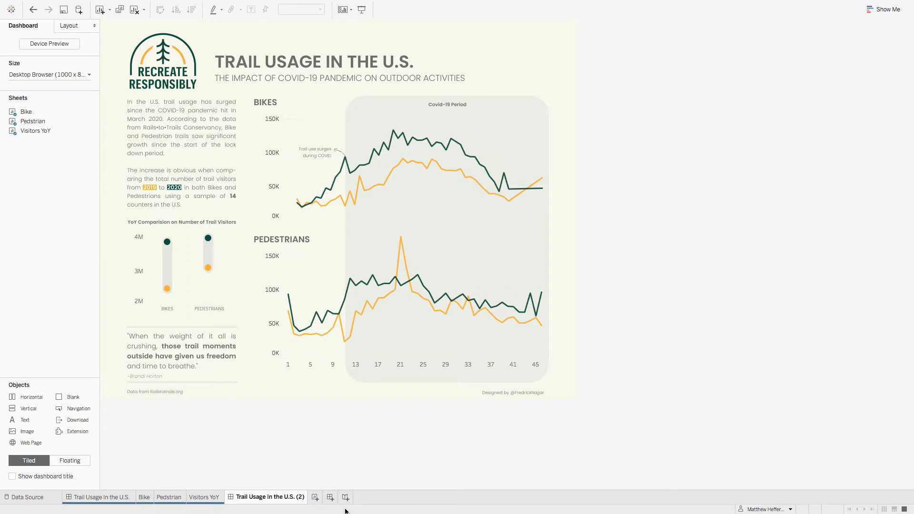
pyautogui.press('BackSpace')
pyautogui.write('Clone')
pyautogui.press('Return')
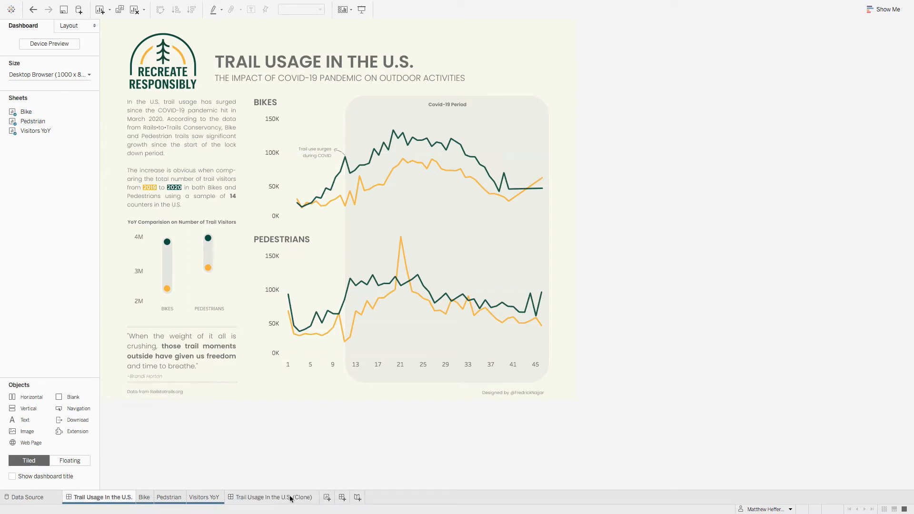
# Step: Color the cloned dashboard's tab red
pyautogui.rightClick(284, 503)
pyautogui.moveTo(372, 493)
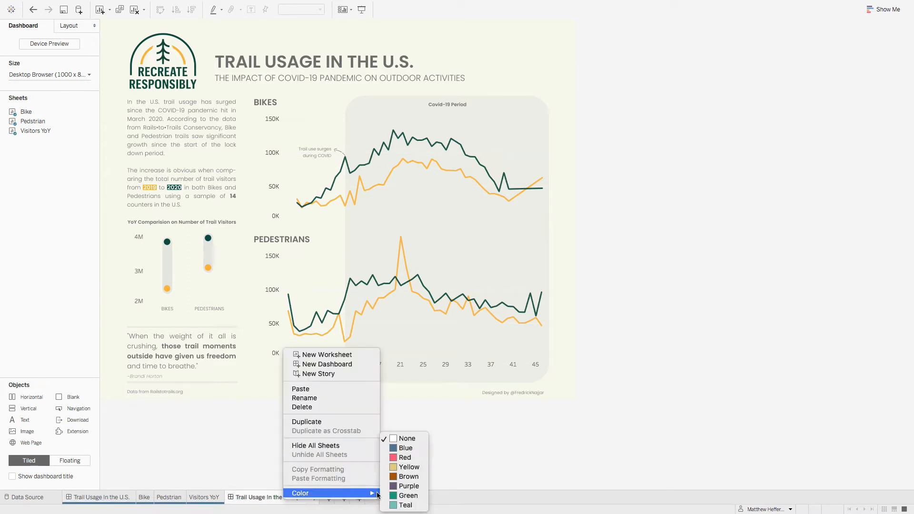
pyautogui.click(402, 458)
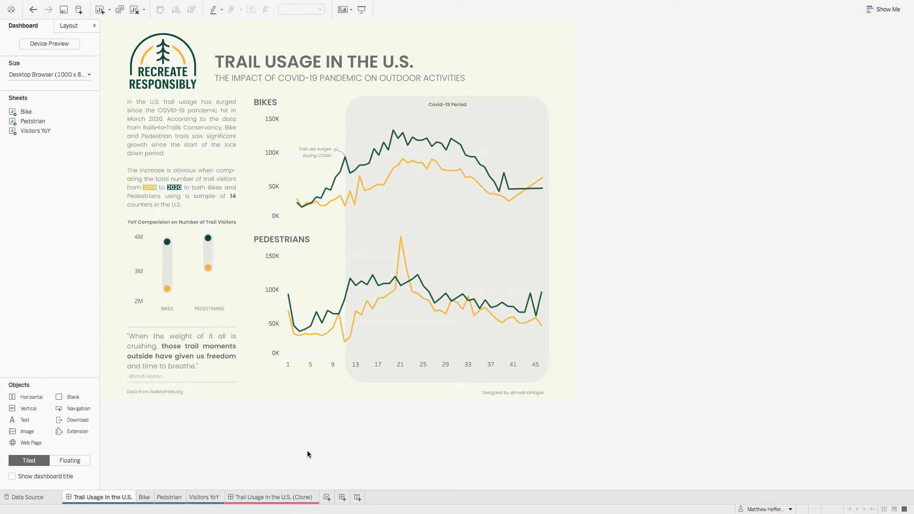
# Step: Examine the cloned dashboard's size settings and locate its Bike, Pedstrian and Visitors YoY sheets in the layout
pyautogui.click(289, 500)
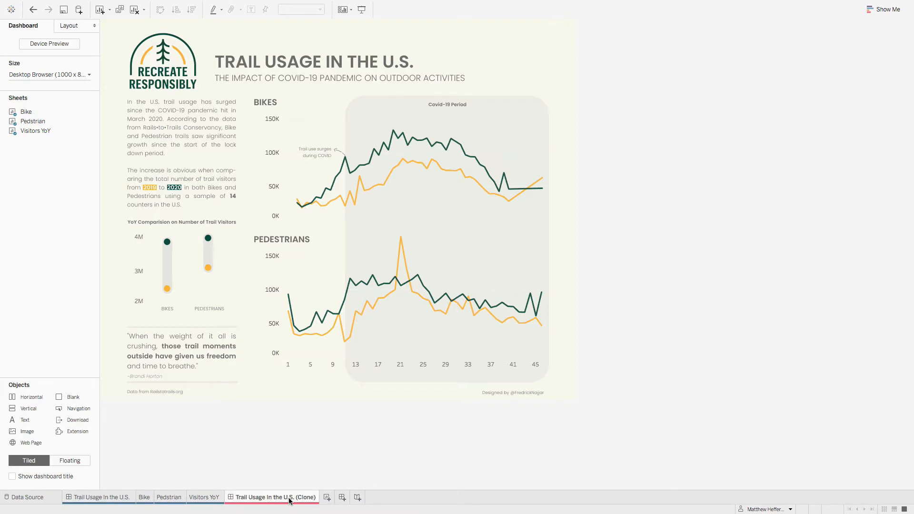
pyautogui.click(31, 75)
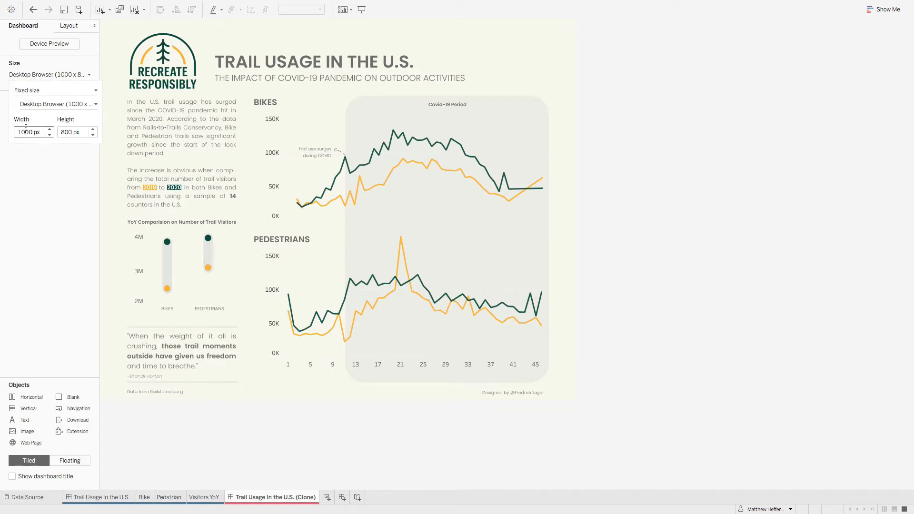
pyautogui.click(64, 135)
pyautogui.click(79, 211)
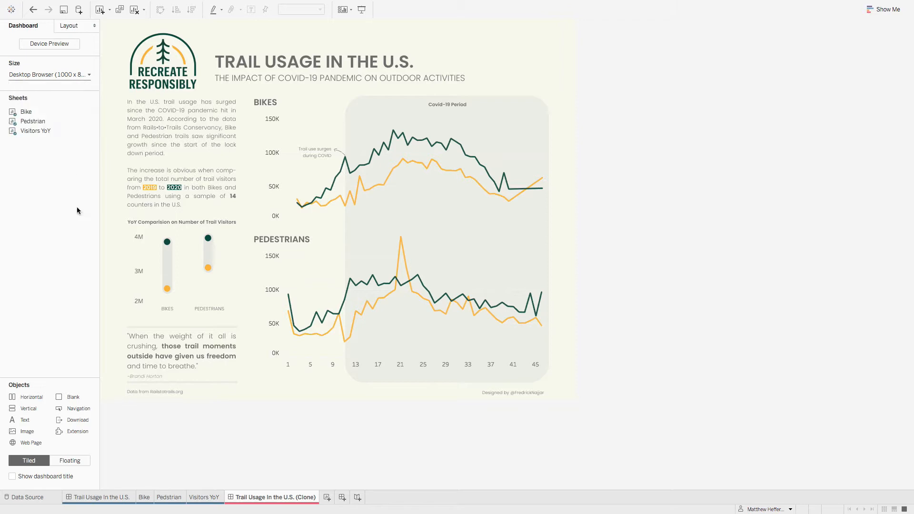
pyautogui.click(34, 112)
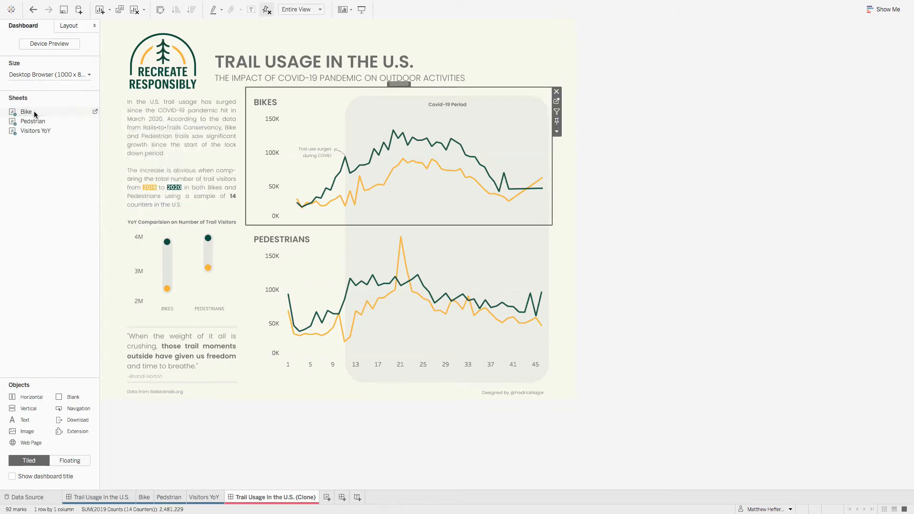
pyautogui.click(32, 122)
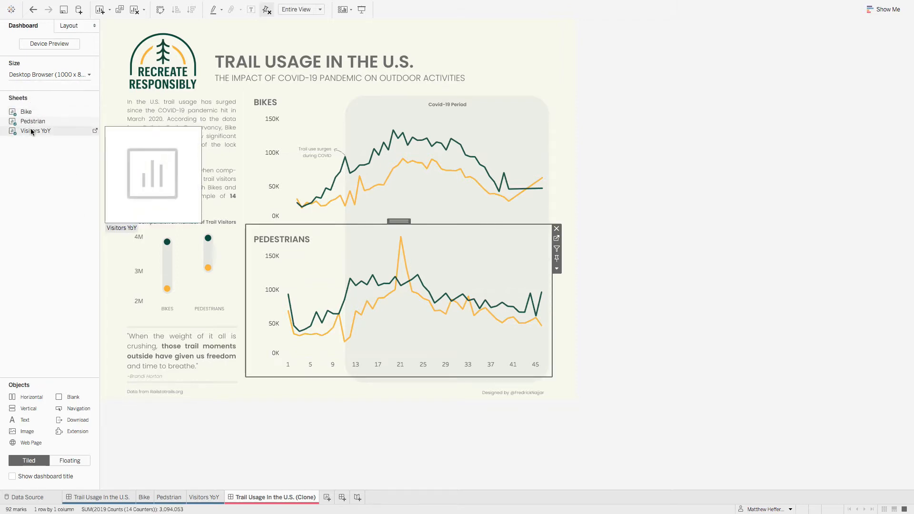
pyautogui.click(34, 133)
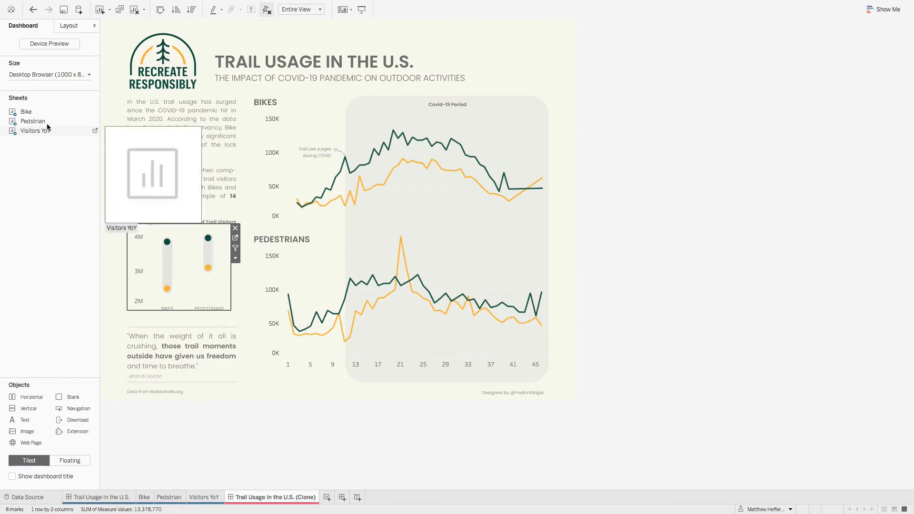
# Step: Remove the floating Blank object and the Visitors YoY chart from the cloned dashboard
pyautogui.click(71, 27)
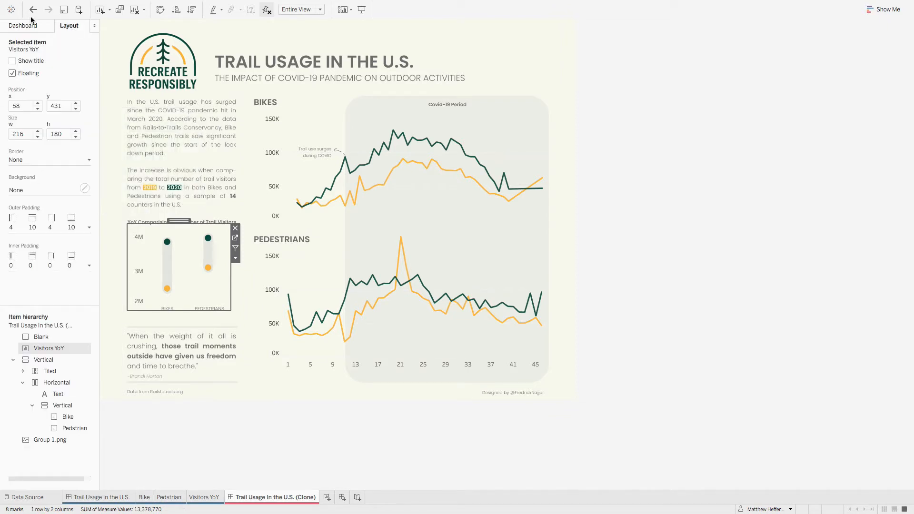
pyautogui.click(33, 337)
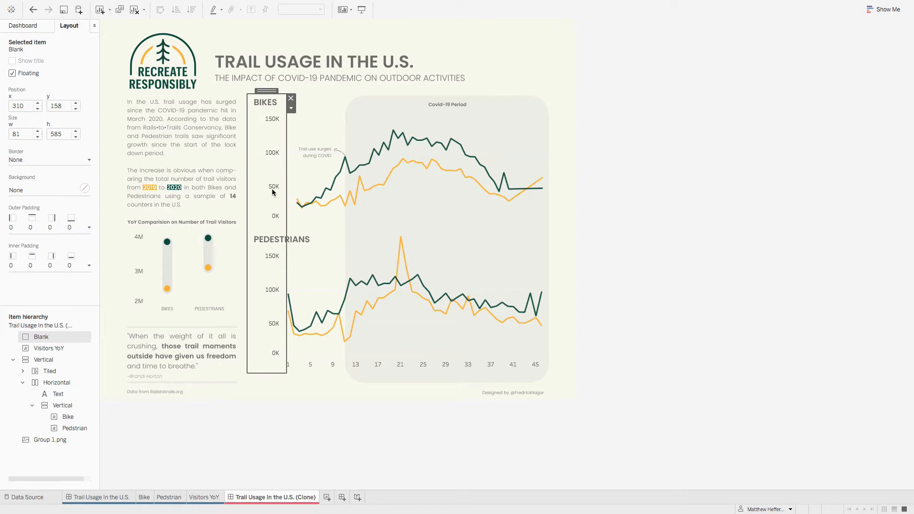
pyautogui.click(291, 99)
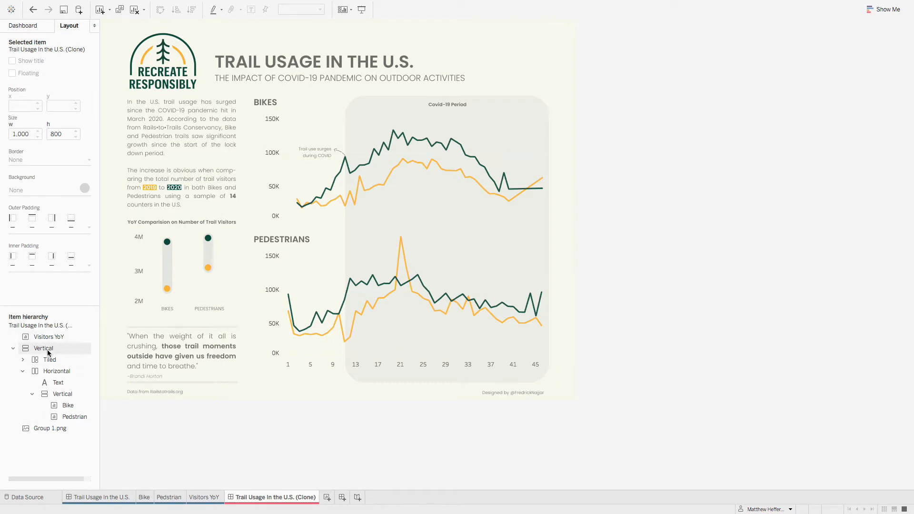
pyautogui.click(62, 337)
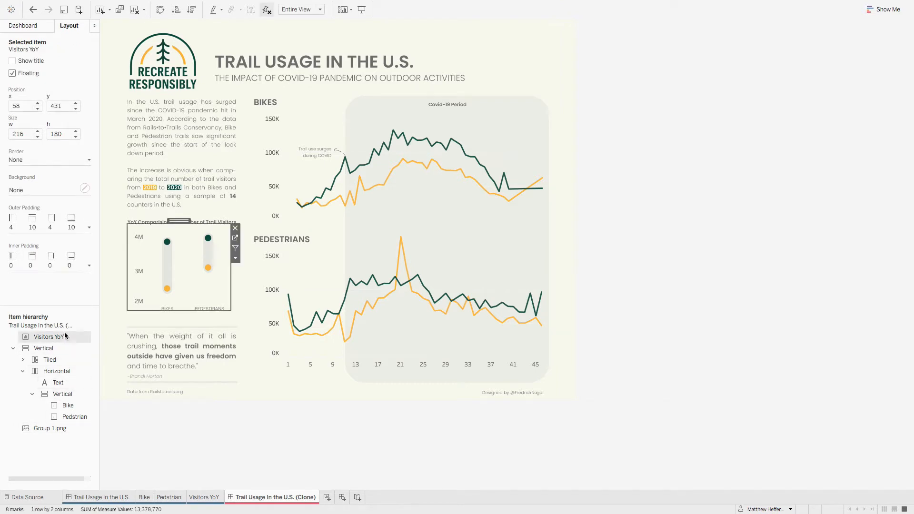
pyautogui.click(235, 228)
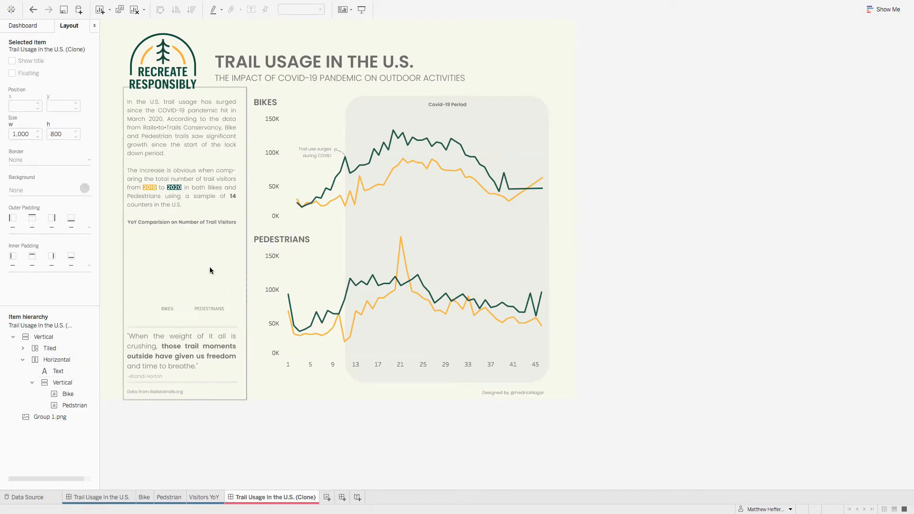
# Step: Check the content of the text object beside the line charts in the Horizontal container, and remove it from the dashboard
pyautogui.click(190, 199)
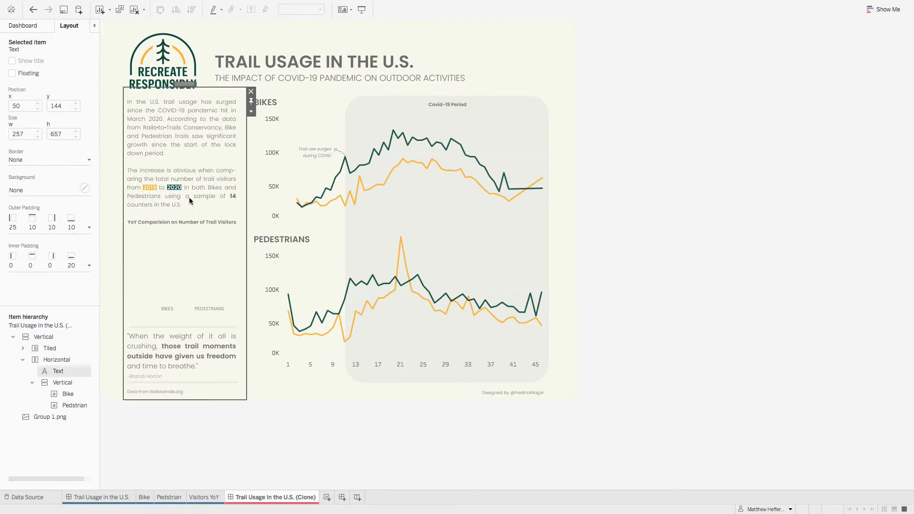
pyautogui.click(64, 359)
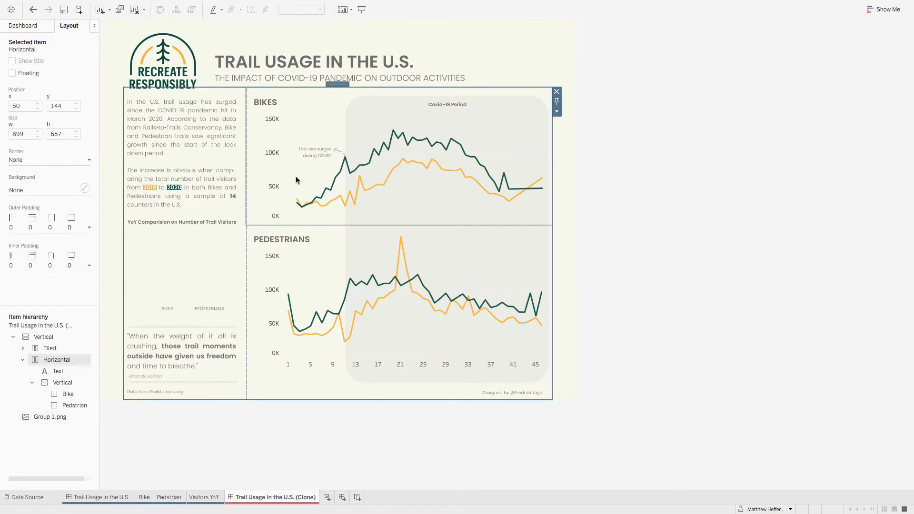
pyautogui.click(68, 372)
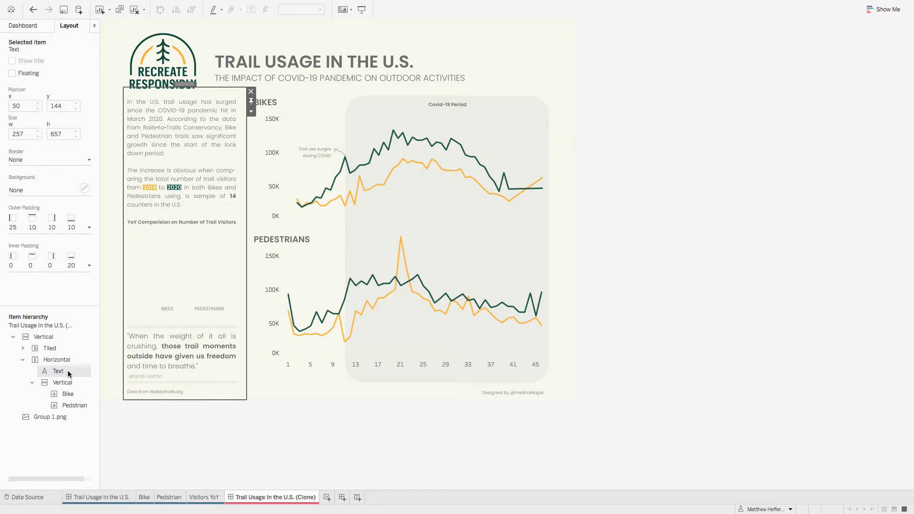
pyautogui.click(251, 112)
pyautogui.click(260, 117)
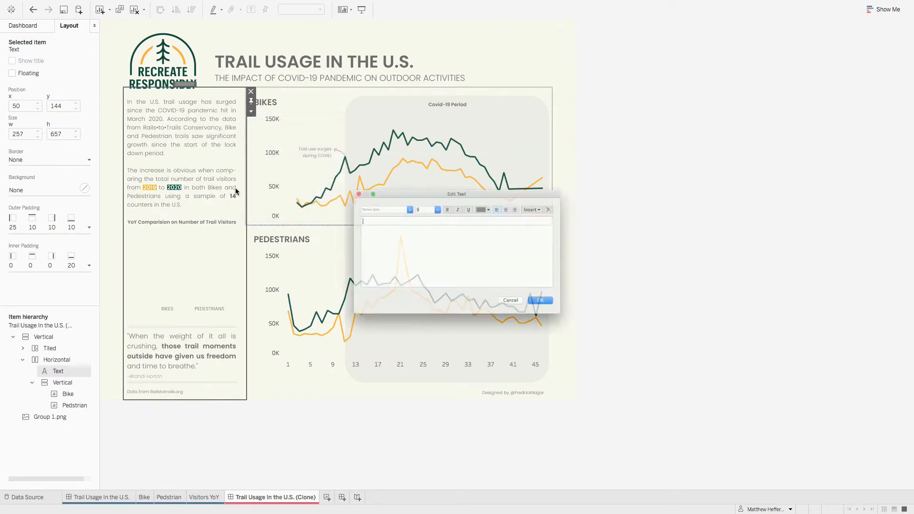
pyautogui.moveTo(394, 246); pyautogui.dragTo(365, 217)
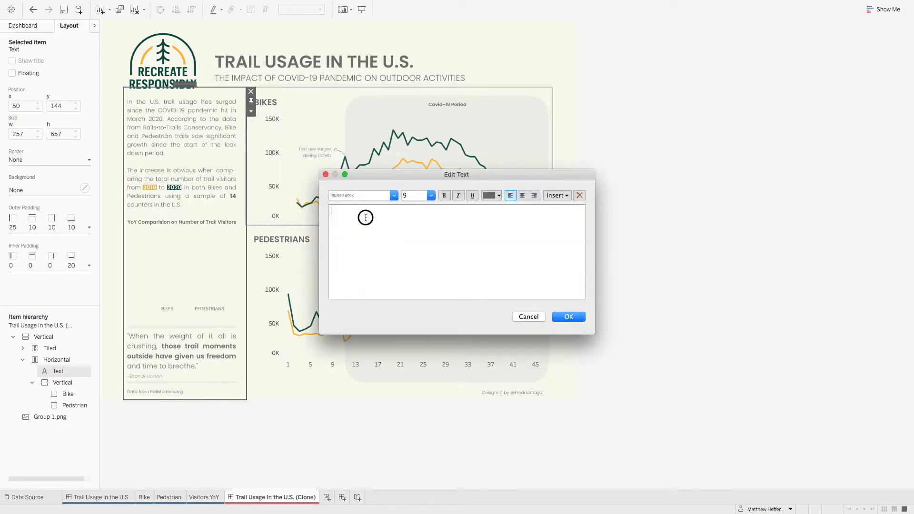
pyautogui.click(528, 317)
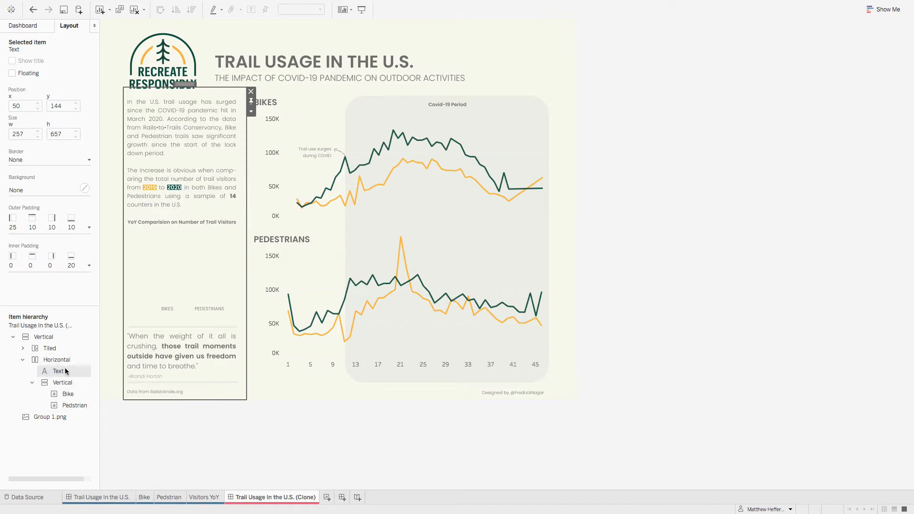
pyautogui.click(251, 92)
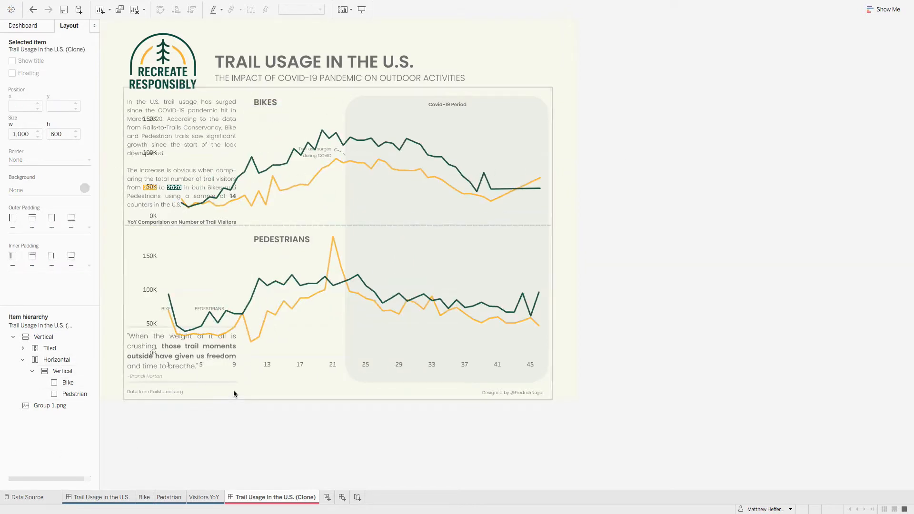
# Step: Check the content of the header's text object and remove it from the cloned dashboard
pyautogui.hotkey('ctrl', 'z')
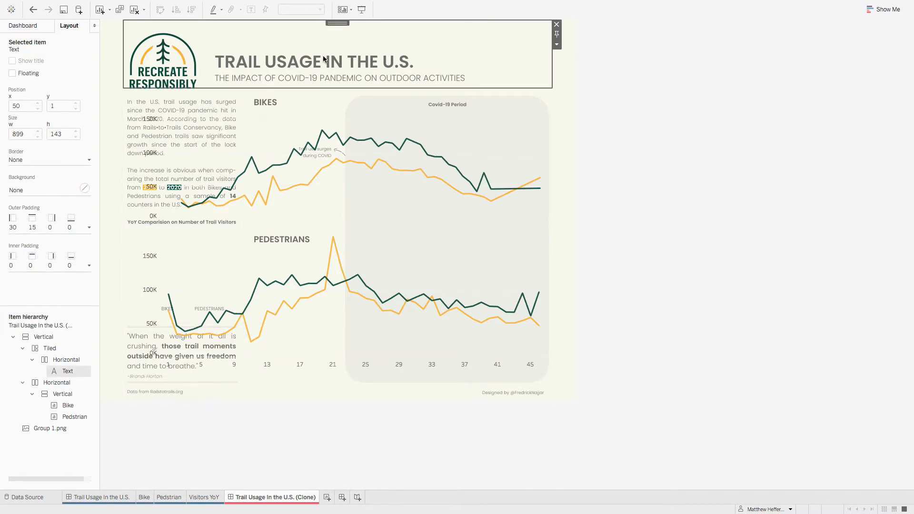
pyautogui.click(557, 45)
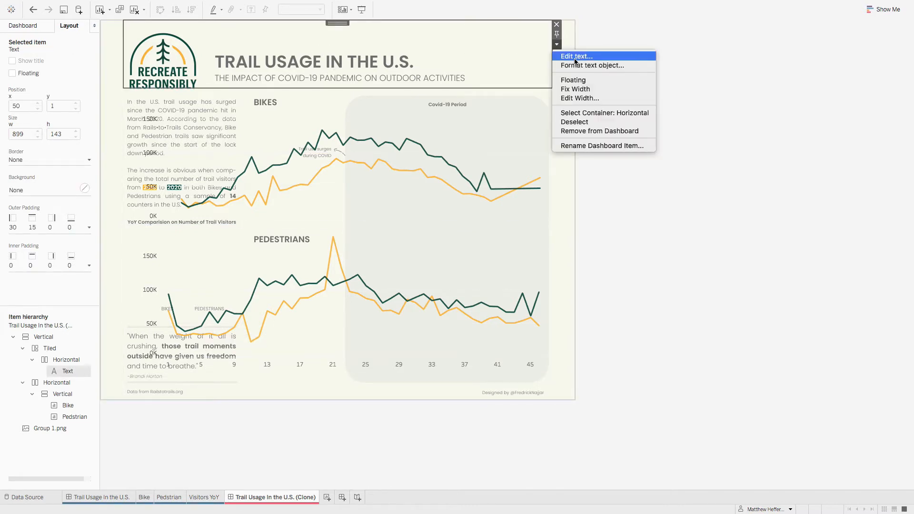
pyautogui.click(574, 58)
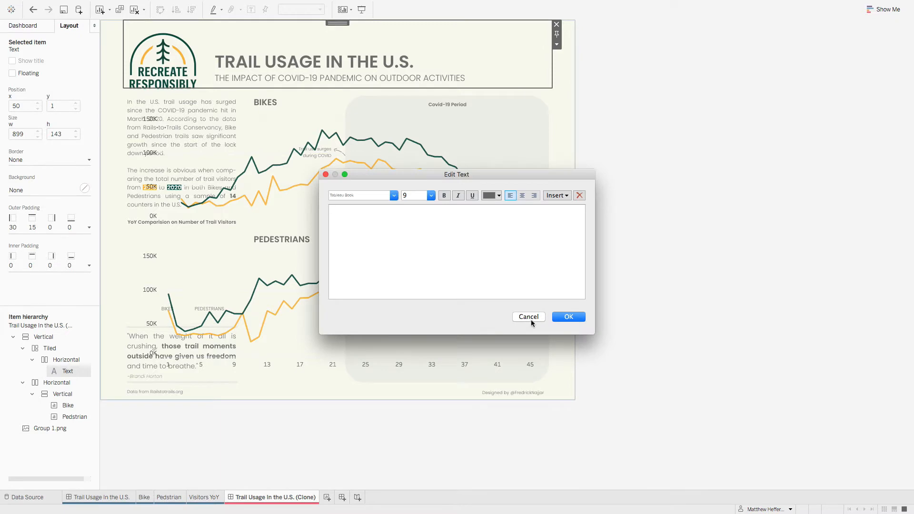
pyautogui.click(528, 316)
pyautogui.click(556, 24)
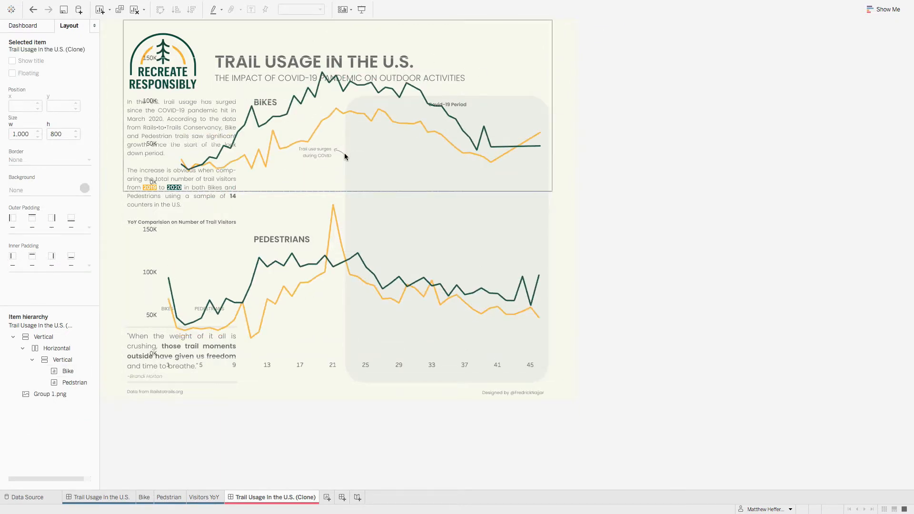
# Step: Remove the Bike chart from the cloned dashboard
pyautogui.click(211, 90)
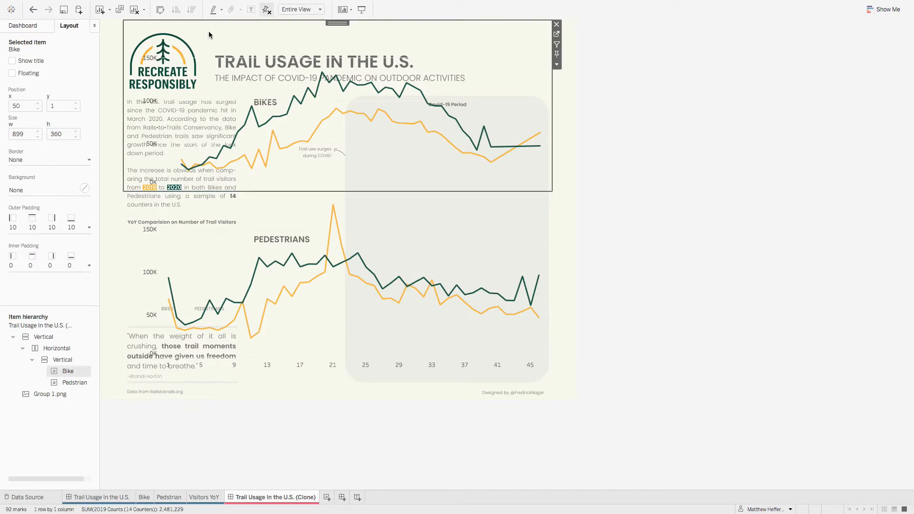
pyautogui.click(557, 25)
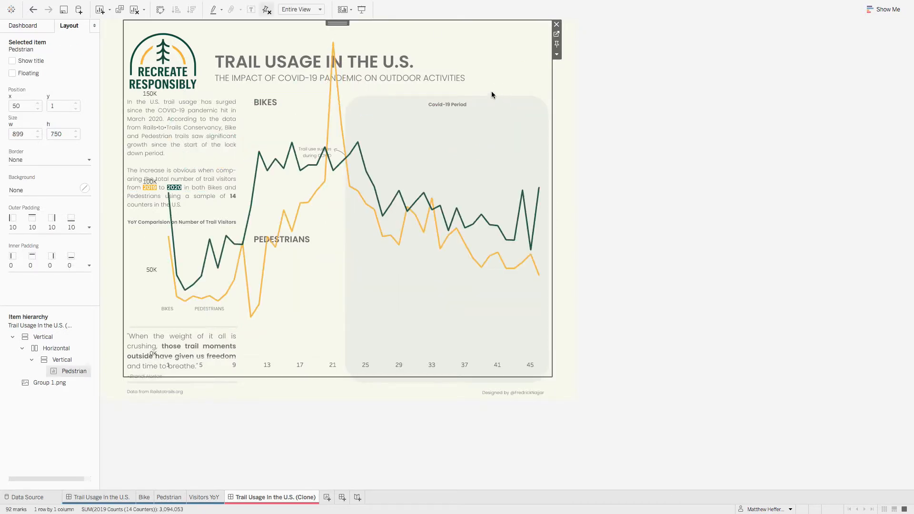
# Step: Remove the Pedstrian chart from the cloned dashboard and select the remaining background image, Group 1.png
pyautogui.click(556, 24)
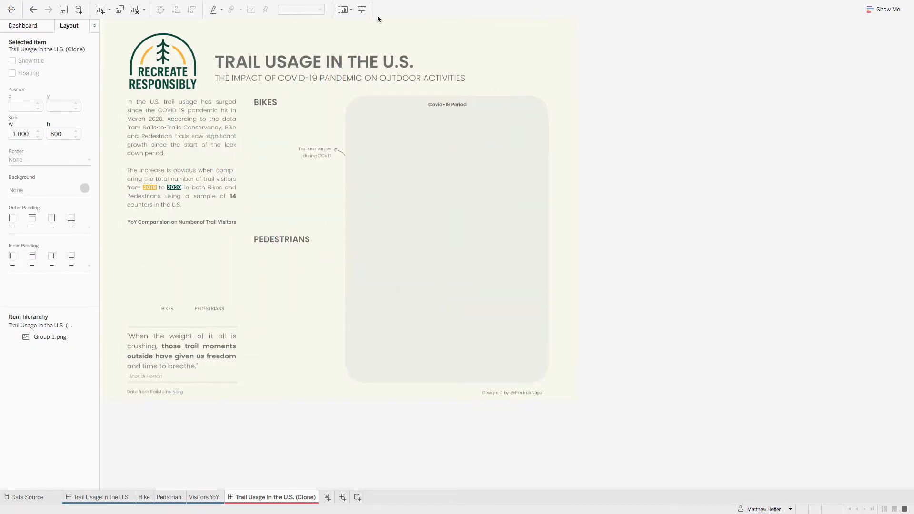
pyautogui.click(47, 337)
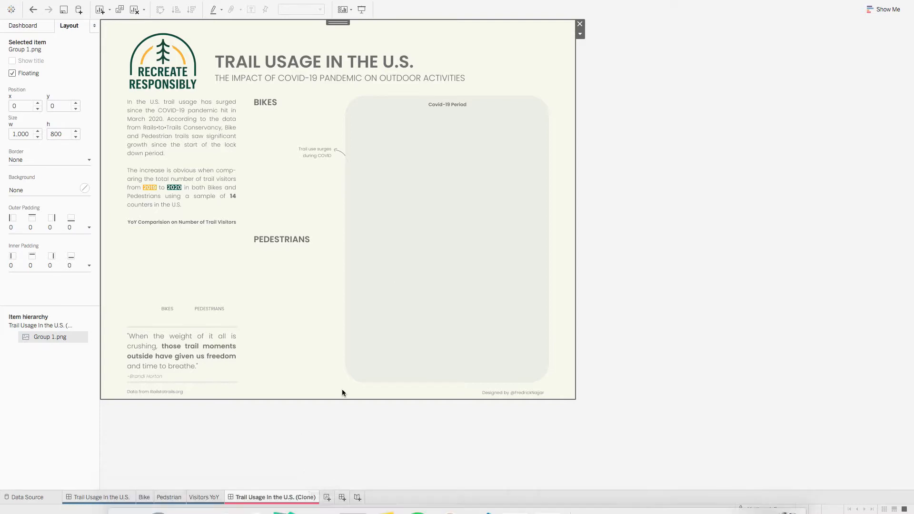
# Step: Add a new worksheet to the workbook and name it "Bike (Clone)"
pyautogui.click(326, 496)
pyautogui.rightClick(338, 496)
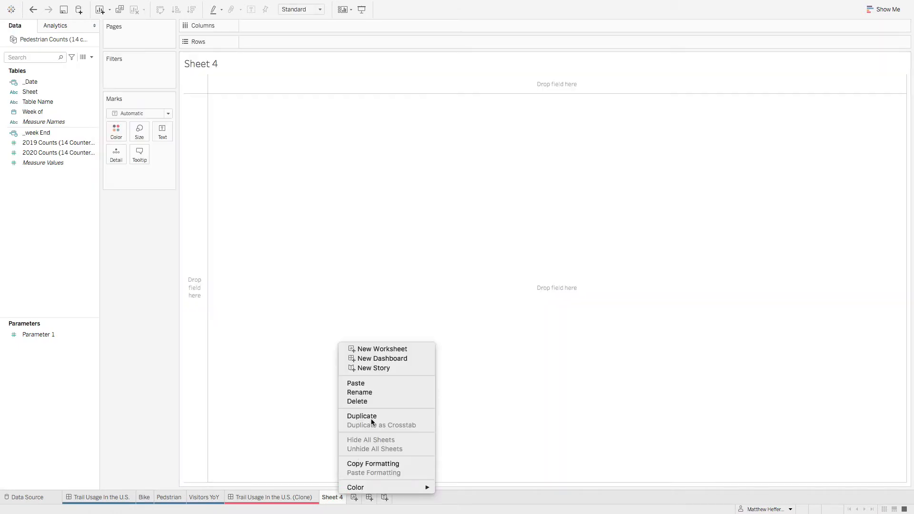
pyautogui.click(366, 393)
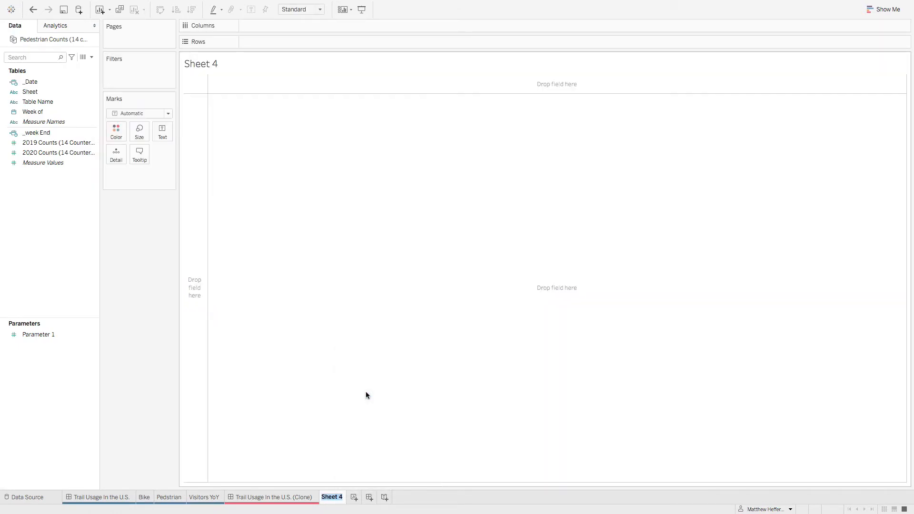
pyautogui.write('Bike (Clone)')
pyautogui.press('Return')
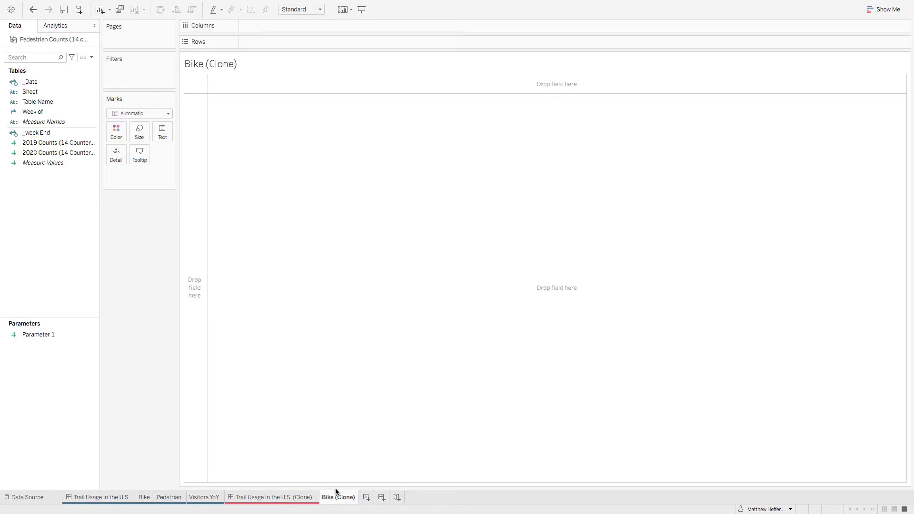
# Step: Color the Bike (Clone) sheet's tab red
pyautogui.rightClick(340, 496)
pyautogui.moveTo(383, 487)
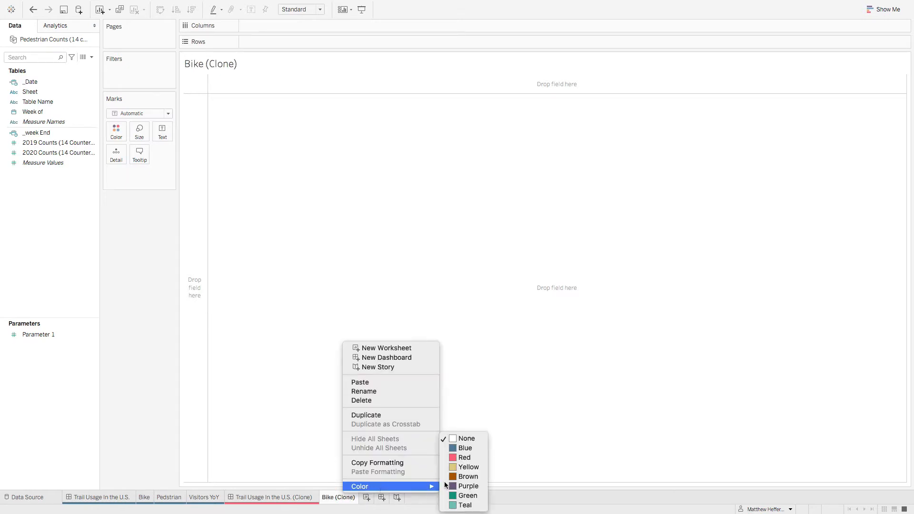
pyautogui.click(478, 458)
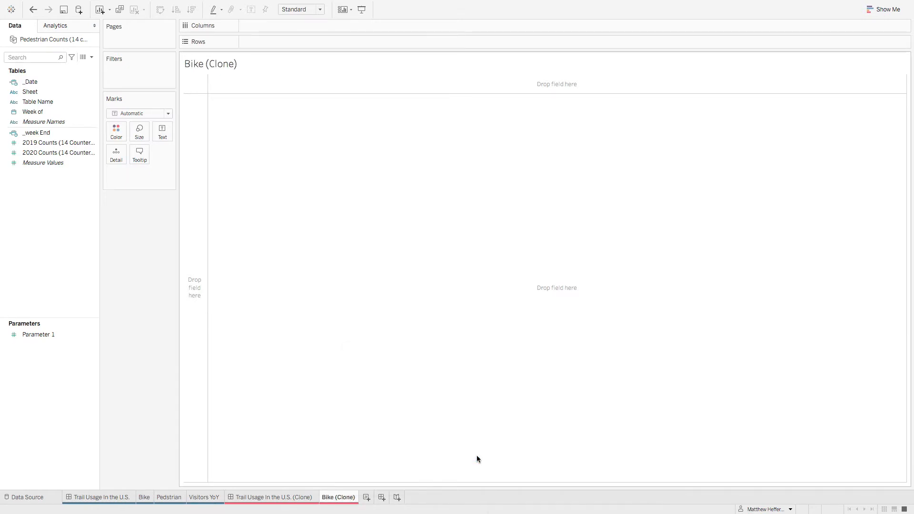
# Step: Check the original Bike sheet's filter, and filter Bike (Clone) by Table Name to Bike Counts (14 counters)
pyautogui.click(143, 498)
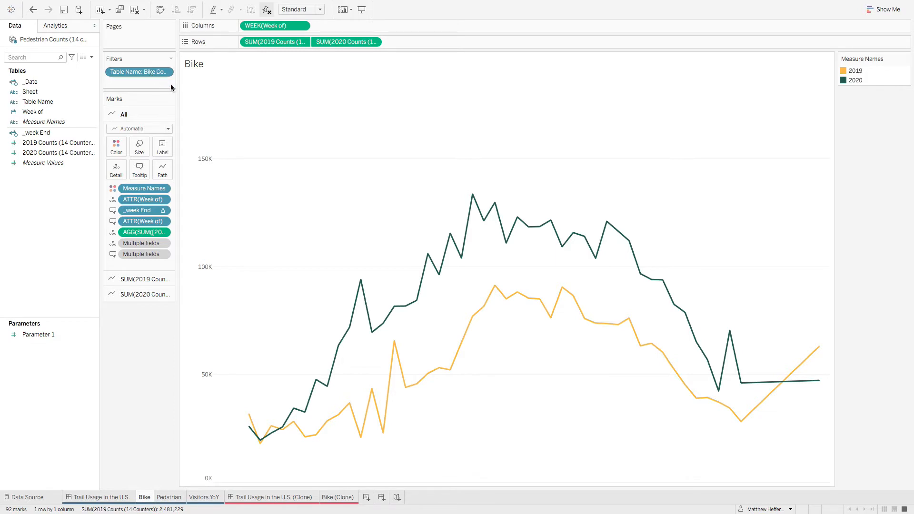
pyautogui.moveTo(177, 87); pyautogui.dragTo(251, 97)
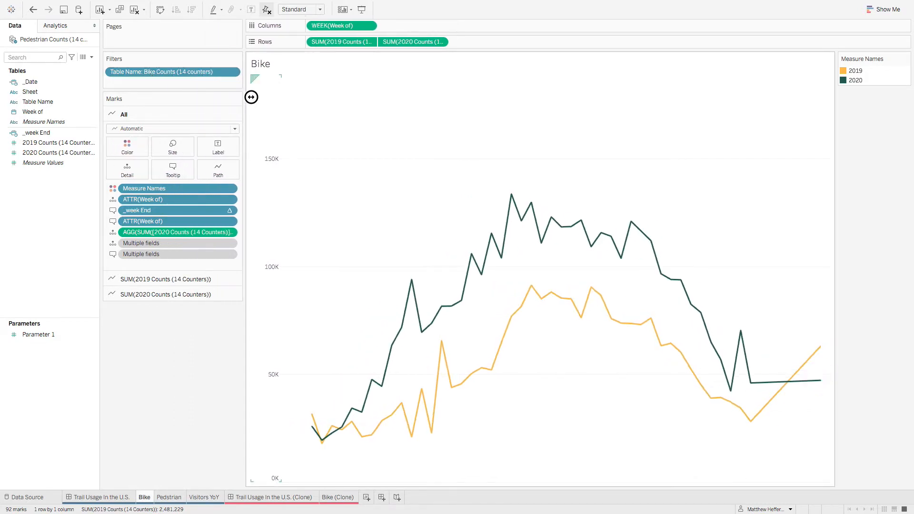
pyautogui.click(338, 497)
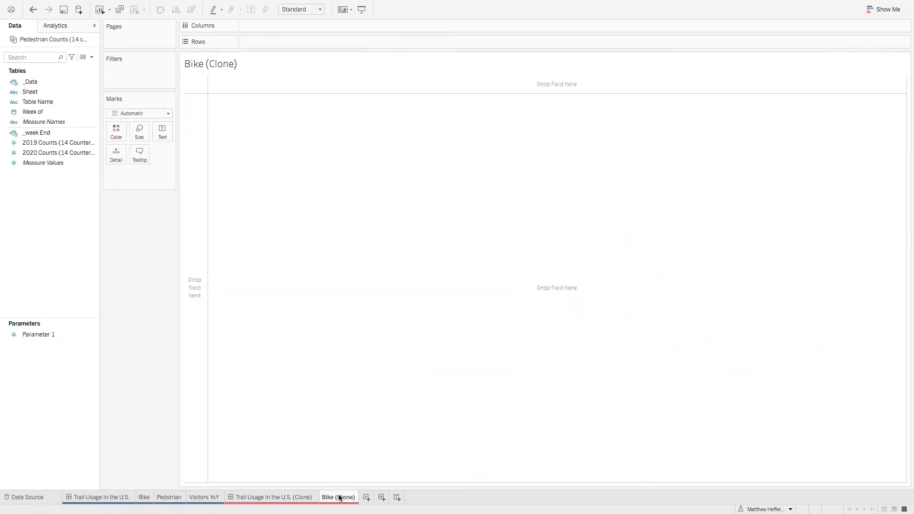
pyautogui.moveTo(30, 91); pyautogui.dragTo(114, 81)
pyautogui.click(366, 174)
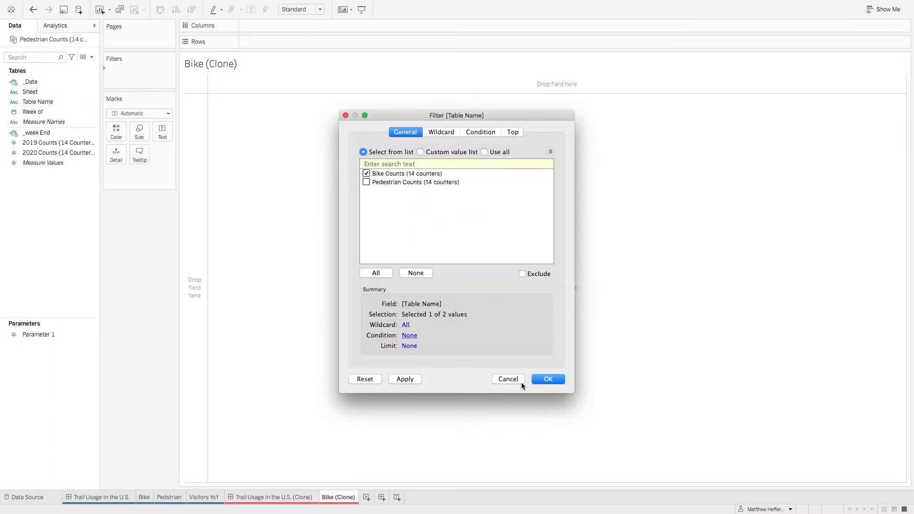
pyautogui.click(547, 380)
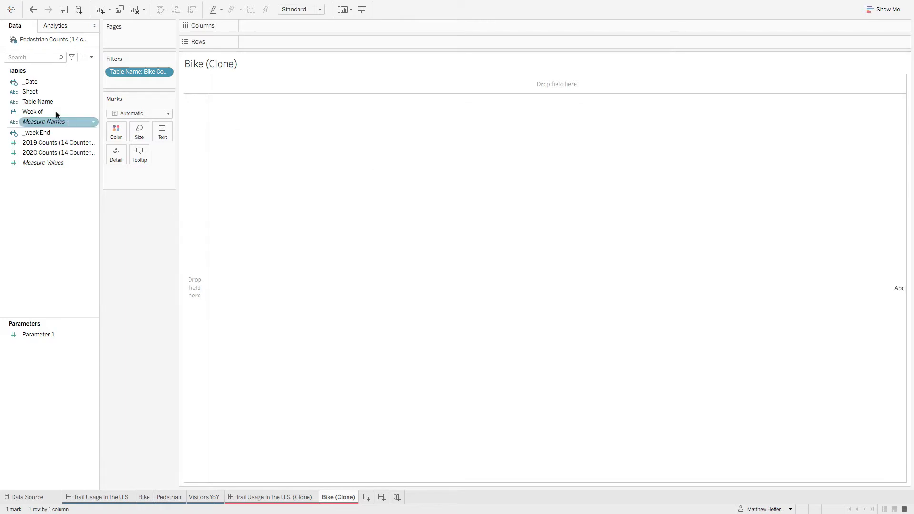
# Step: Place Week of on Columns in Bike (Clone), and check which date level the original Bike sheet uses for that field
pyautogui.moveTo(56, 111); pyautogui.dragTo(262, 25)
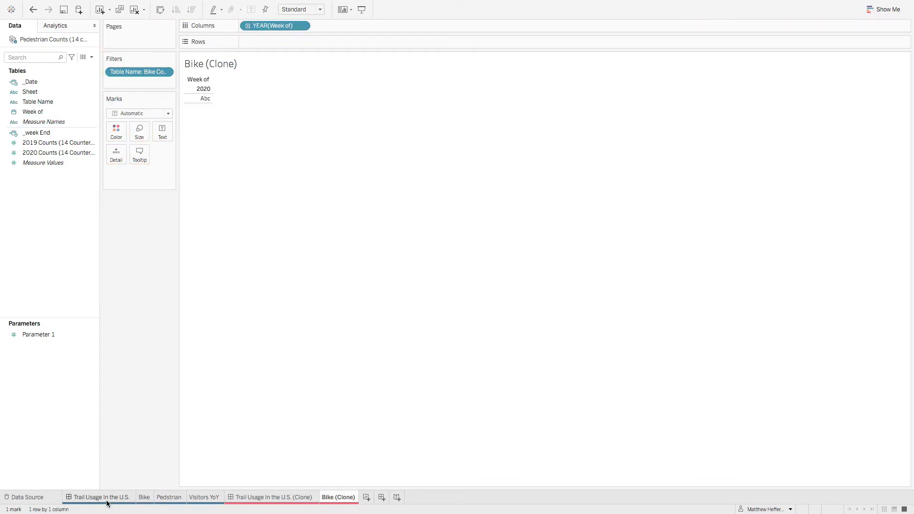
pyautogui.click(144, 497)
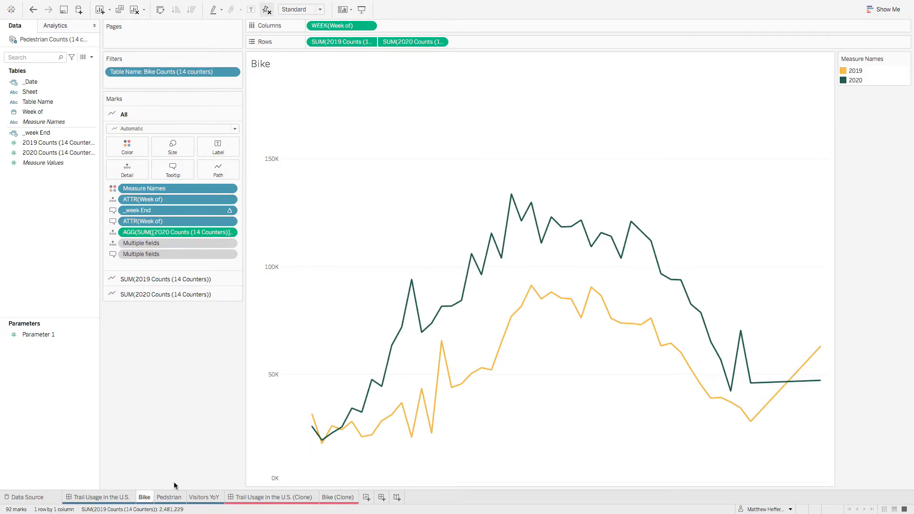
pyautogui.rightClick(342, 27)
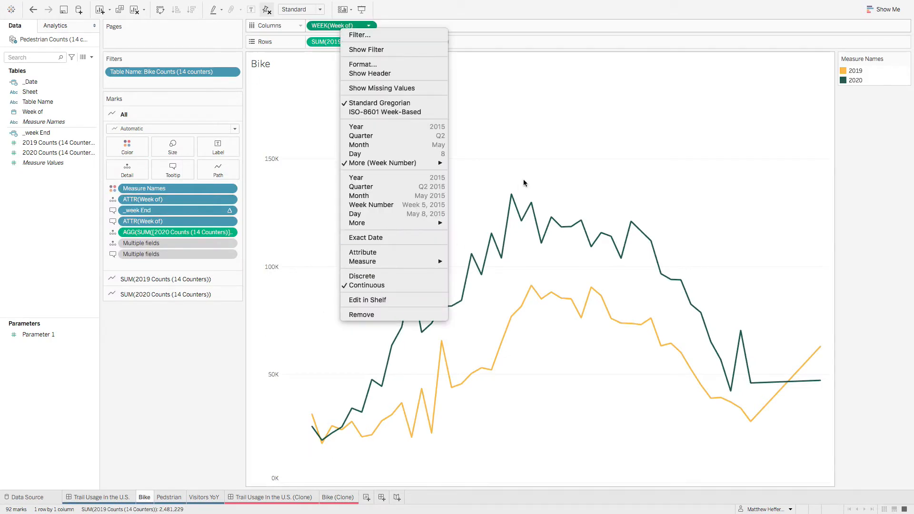
pyautogui.moveTo(400, 163)
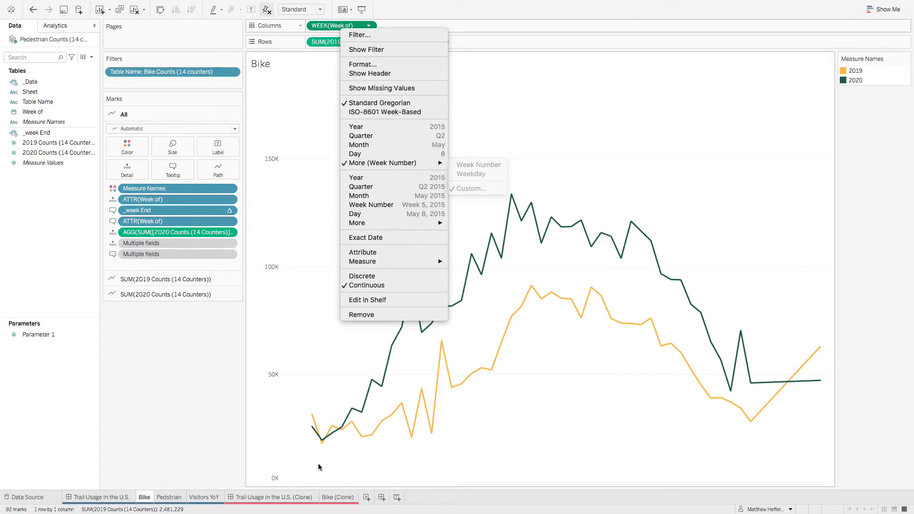
pyautogui.click(330, 501)
pyautogui.click(338, 497)
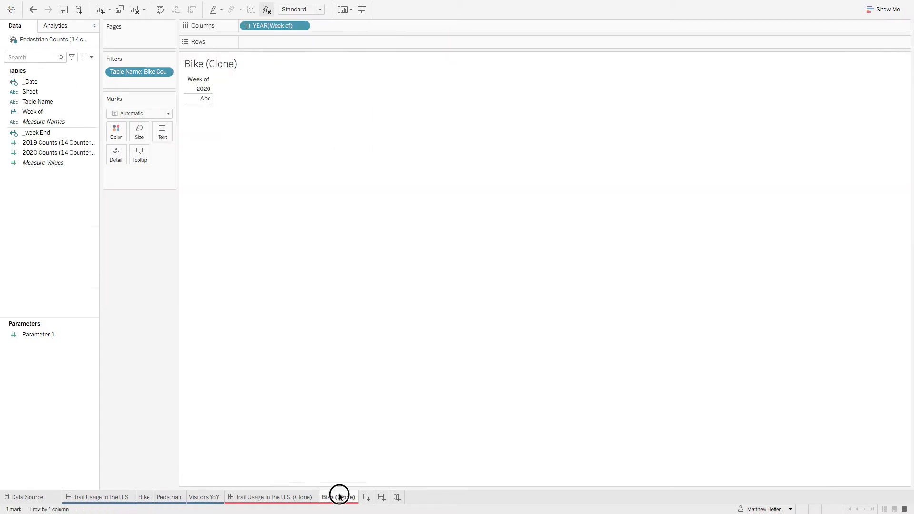
# Step: Set the Week of field on Columns to Week Number and make it continuous
pyautogui.rightClick(288, 29)
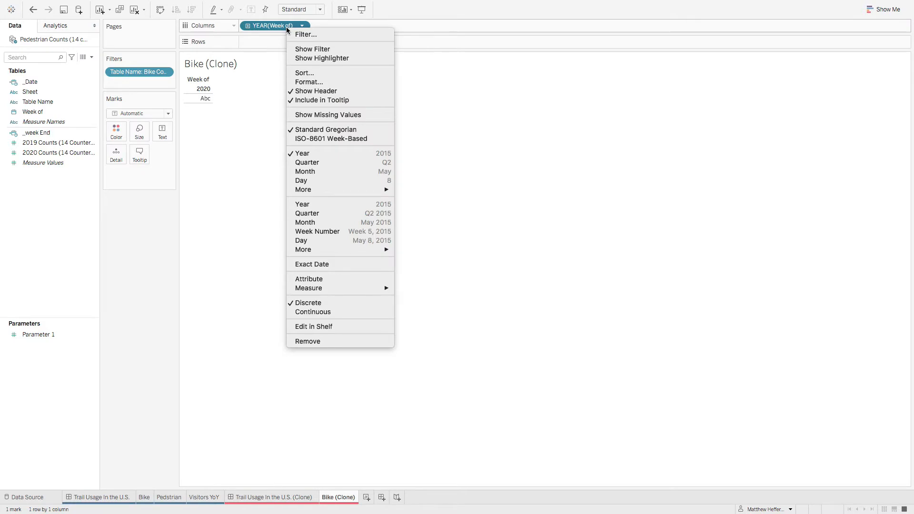
pyautogui.moveTo(333, 190)
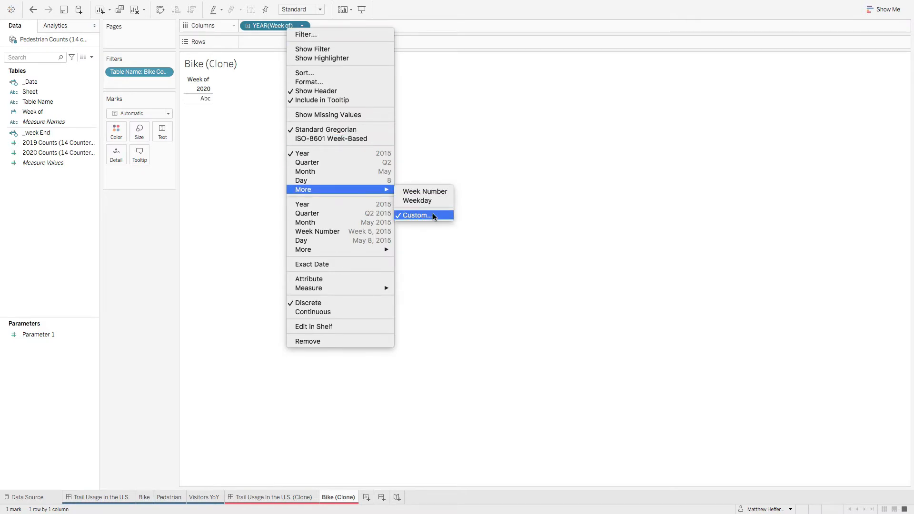
pyautogui.click(441, 192)
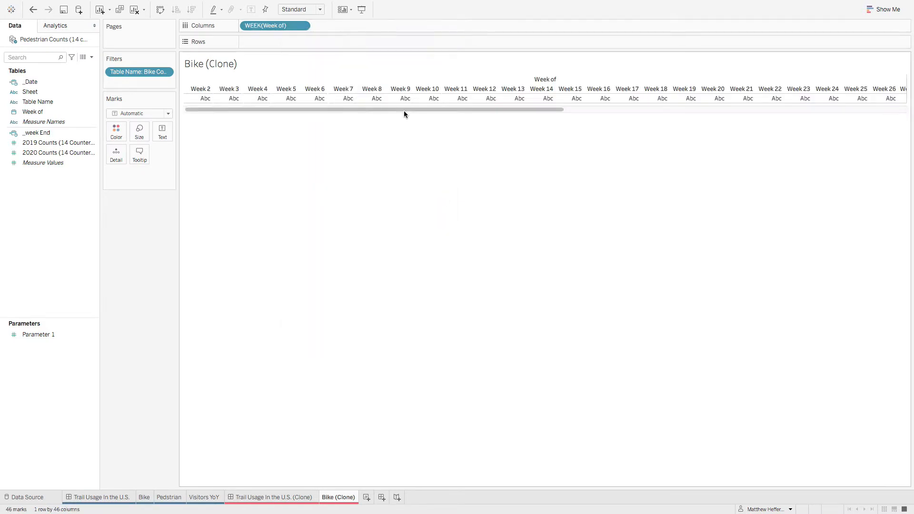
pyautogui.rightClick(272, 27)
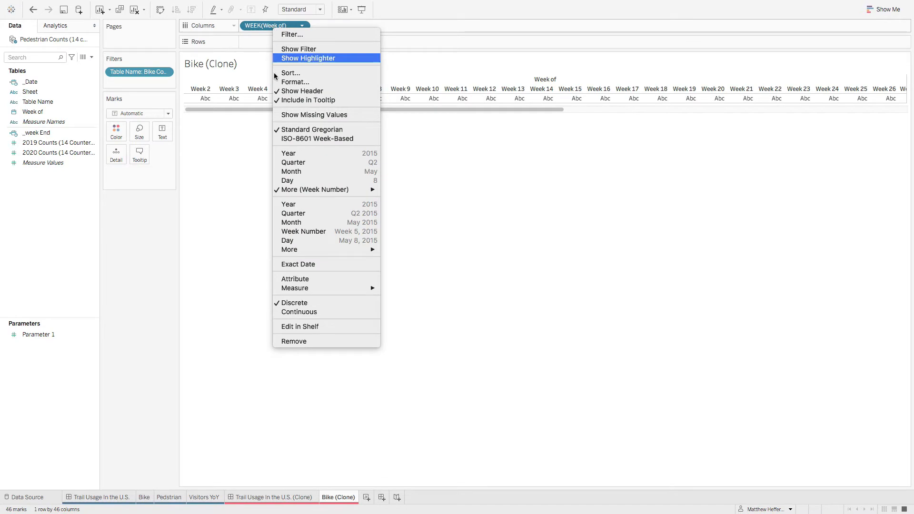
pyautogui.click(312, 312)
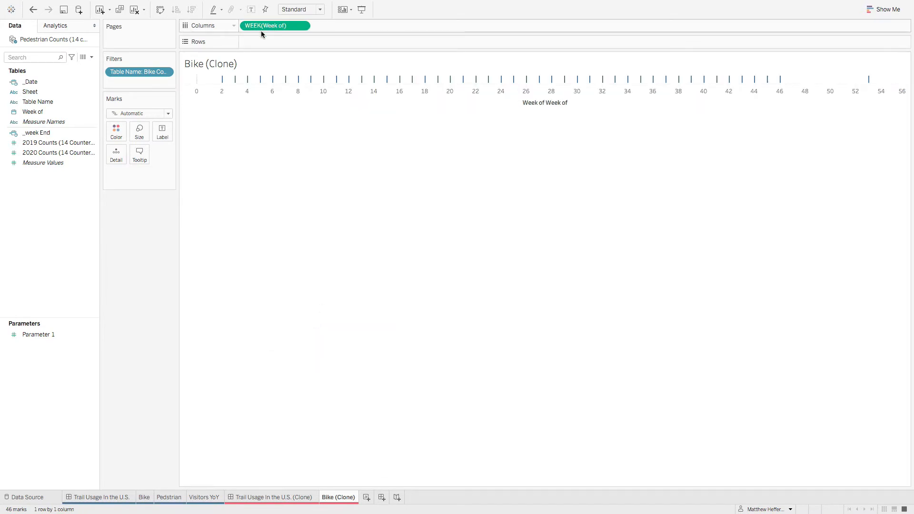
# Step: Check the measures on the original Bike sheet's Rows, and add 2019 Counts (14 Counters) to Rows in Bike (Clone)
pyautogui.click(144, 498)
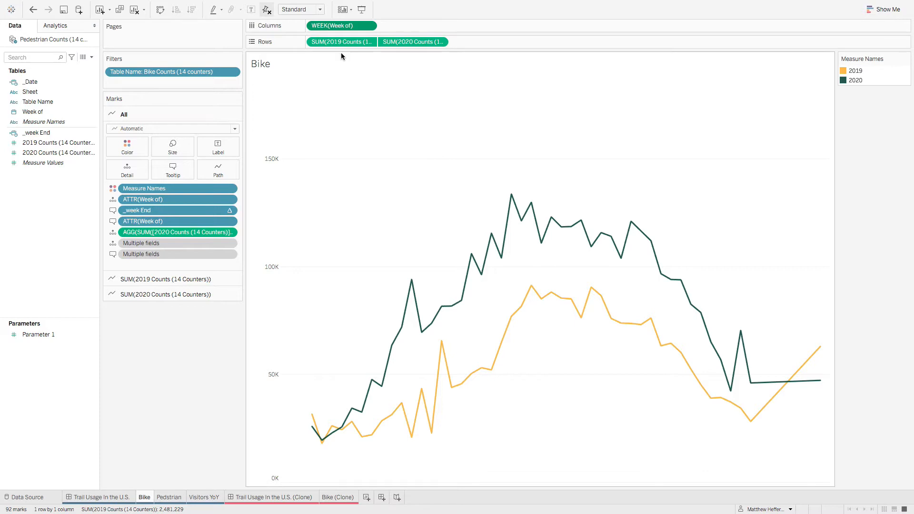
pyautogui.moveTo(394, 511)
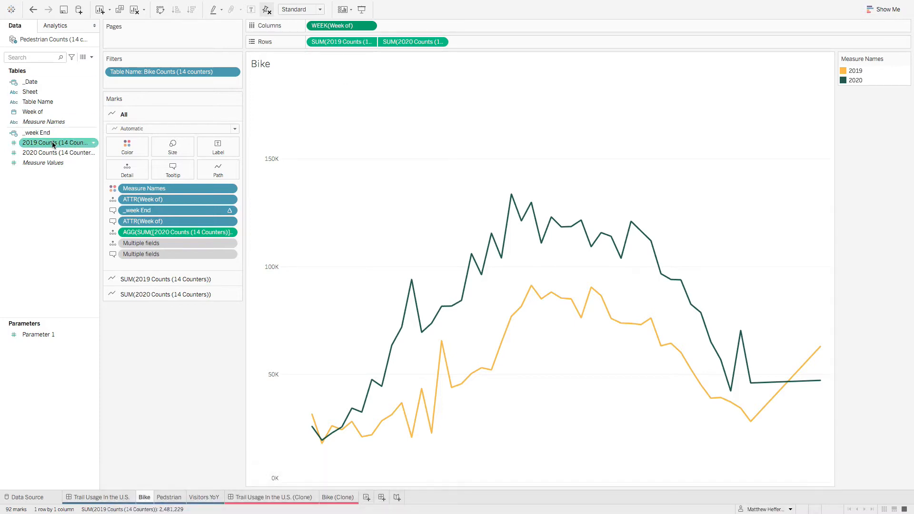
pyautogui.click(346, 497)
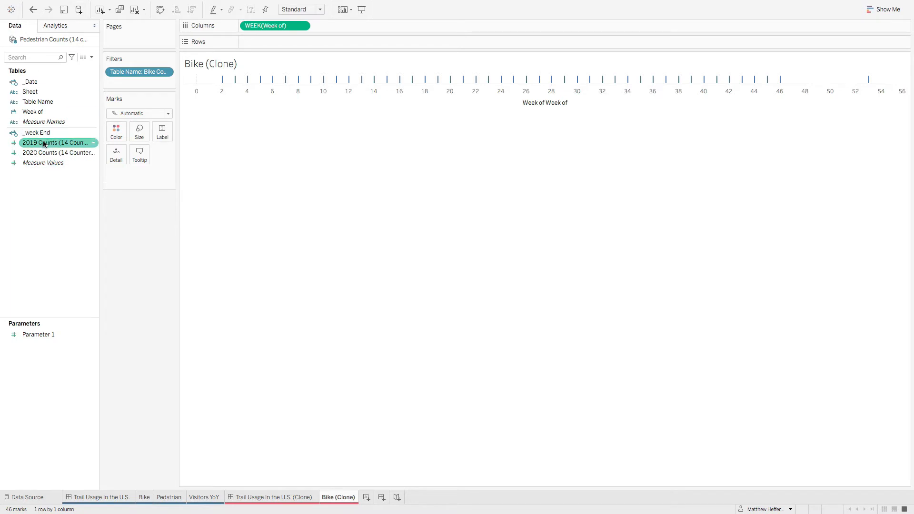
pyautogui.moveTo(52, 143); pyautogui.dragTo(264, 43)
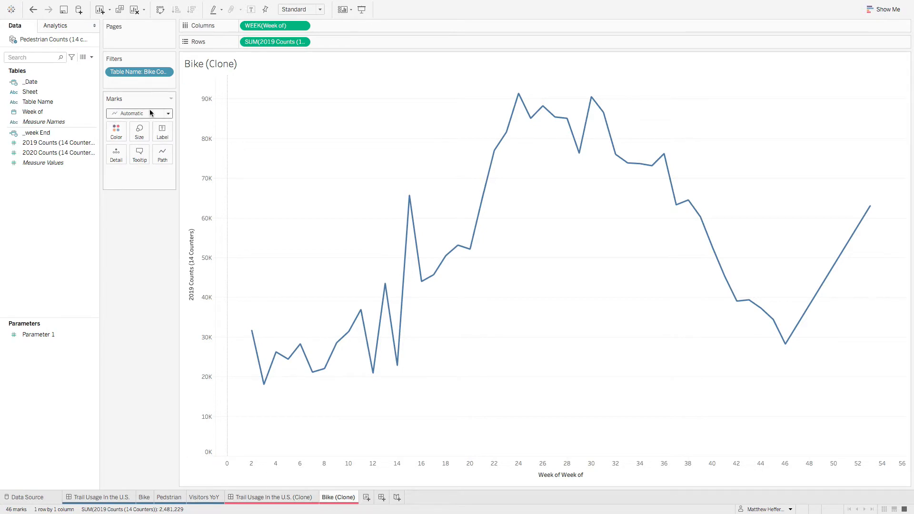
# Step: Check the 2019 Counts marks of the original Bike sheet, and add Week of as an attribute to Detail in Bike (Clone)
pyautogui.click(144, 497)
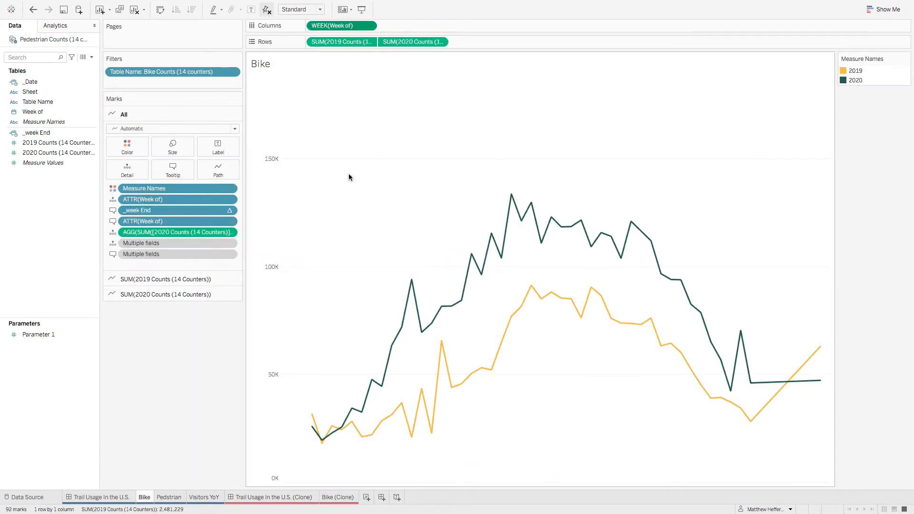
pyautogui.click(159, 279)
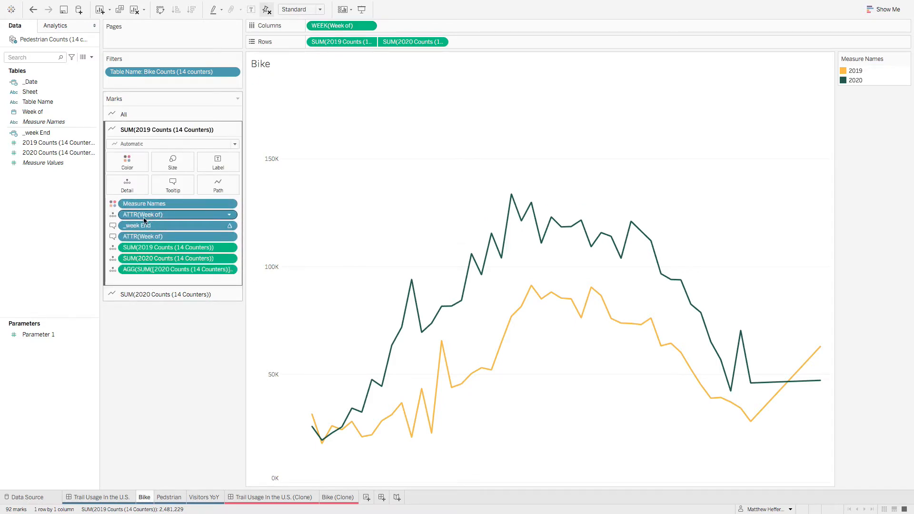
pyautogui.click(351, 501)
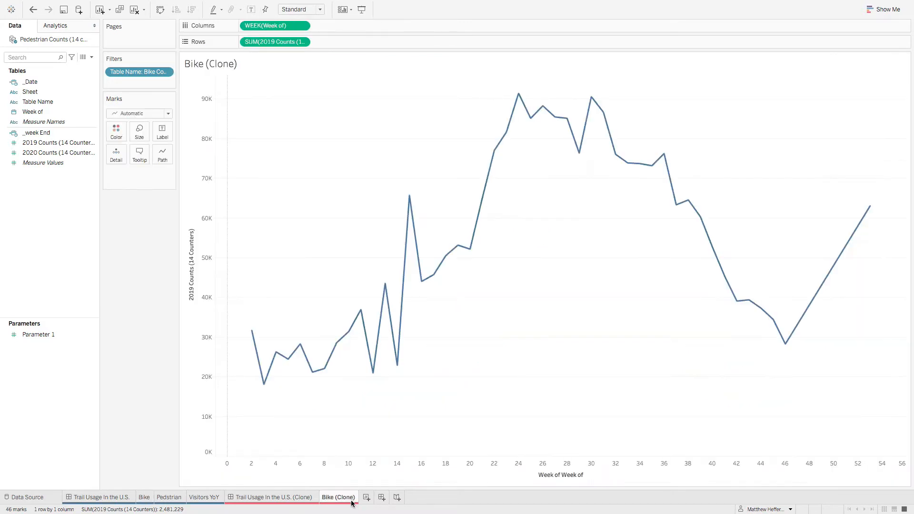
pyautogui.click(40, 113)
pyautogui.moveTo(40, 113); pyautogui.dragTo(116, 154)
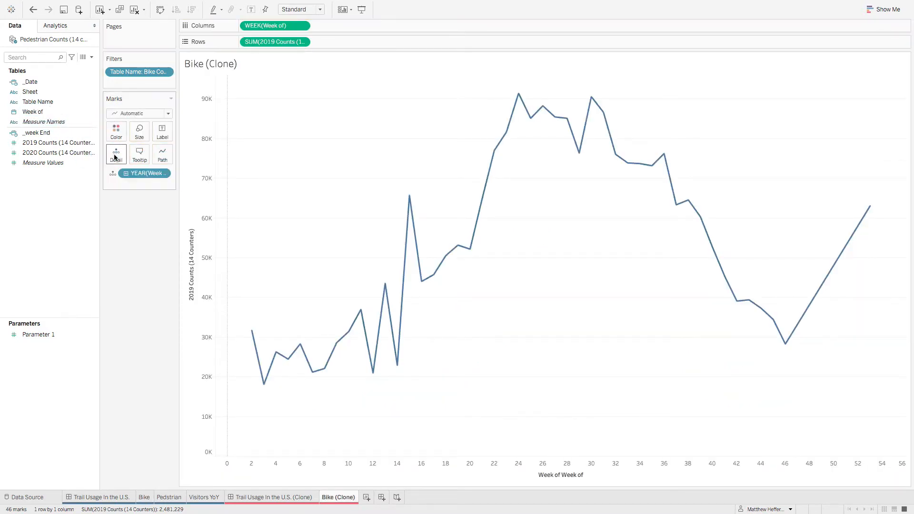
pyautogui.rightClick(142, 174)
pyautogui.click(183, 400)
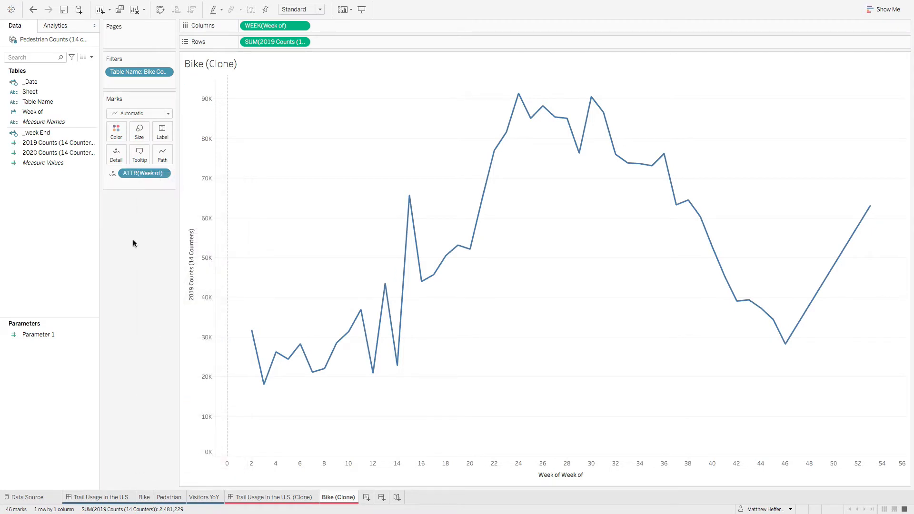
# Step: Compare with the original Bike marks, and add _week End and a copy of the Week of attribute to Tooltip in Bike (Clone)
pyautogui.click(145, 497)
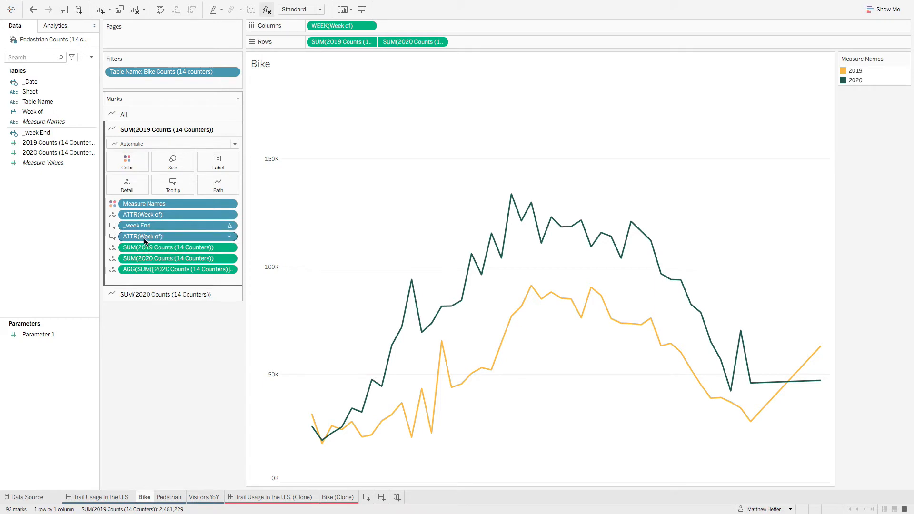
pyautogui.click(343, 503)
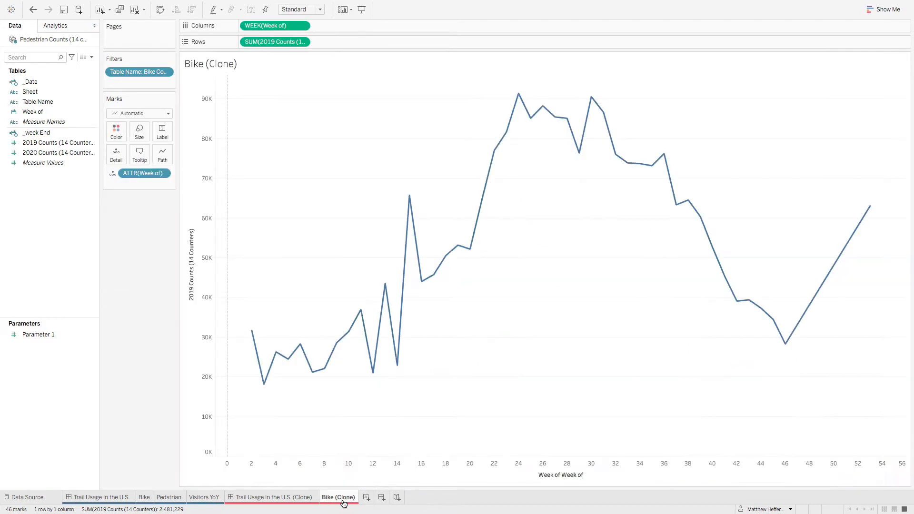
pyautogui.click(38, 102)
pyautogui.moveTo(39, 137); pyautogui.dragTo(139, 157)
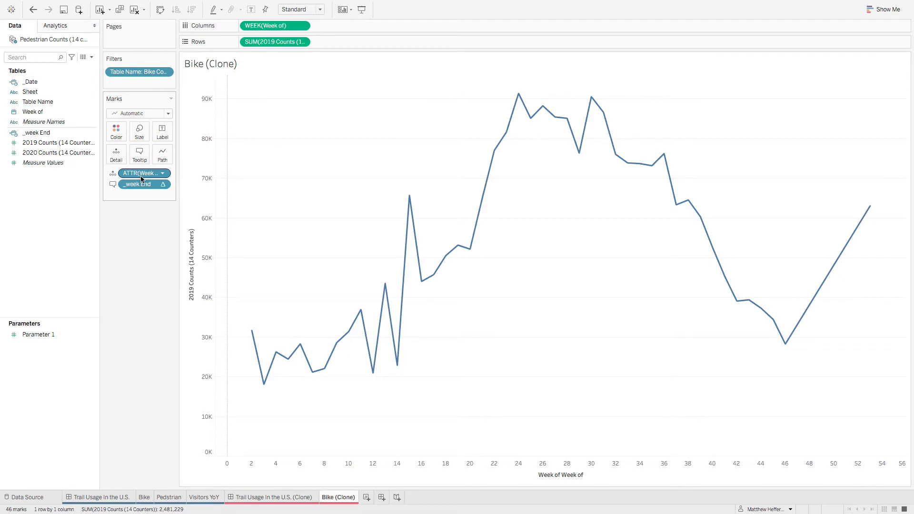
pyautogui.moveTo(135, 173); pyautogui.dragTo(139, 154)
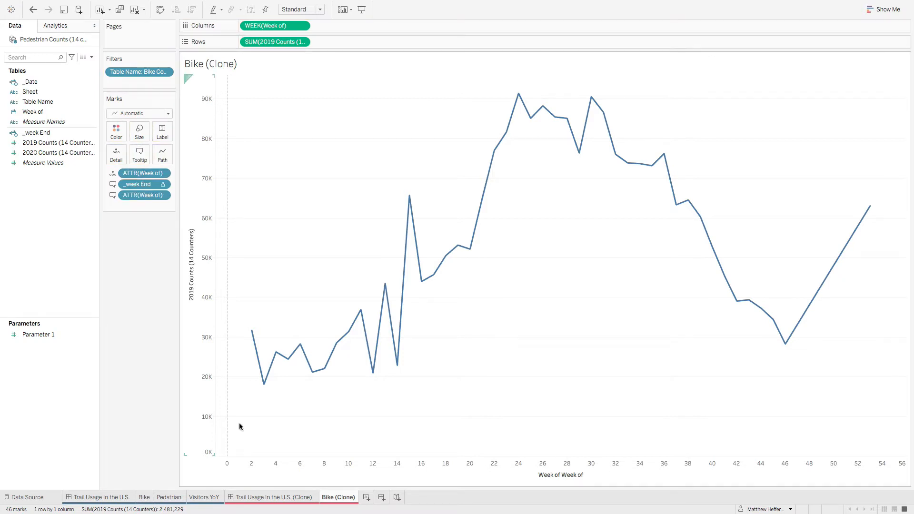
# Step: Check the original Bike marks, and add 2019 Counts and 2020 Counts (14 Counters) at the end of the Detail marks in Bike (Clone)
pyautogui.click(138, 497)
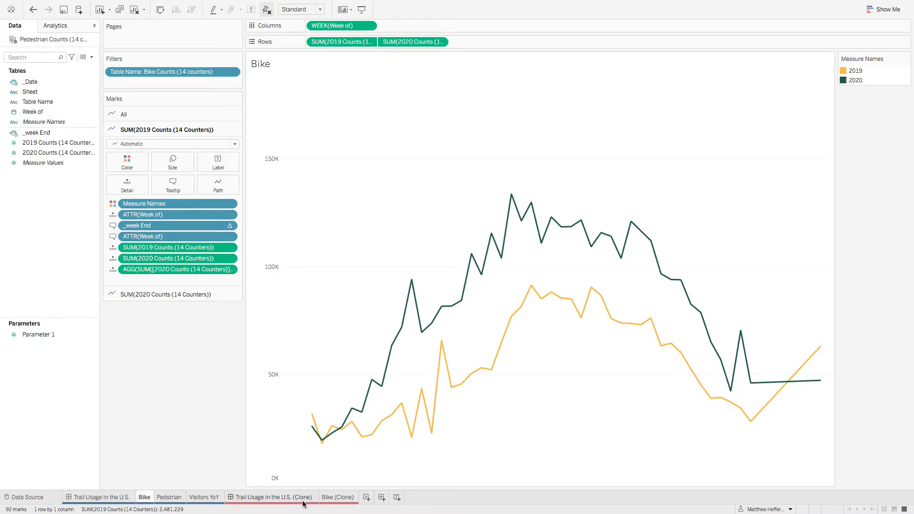
pyautogui.moveTo(328, 503)
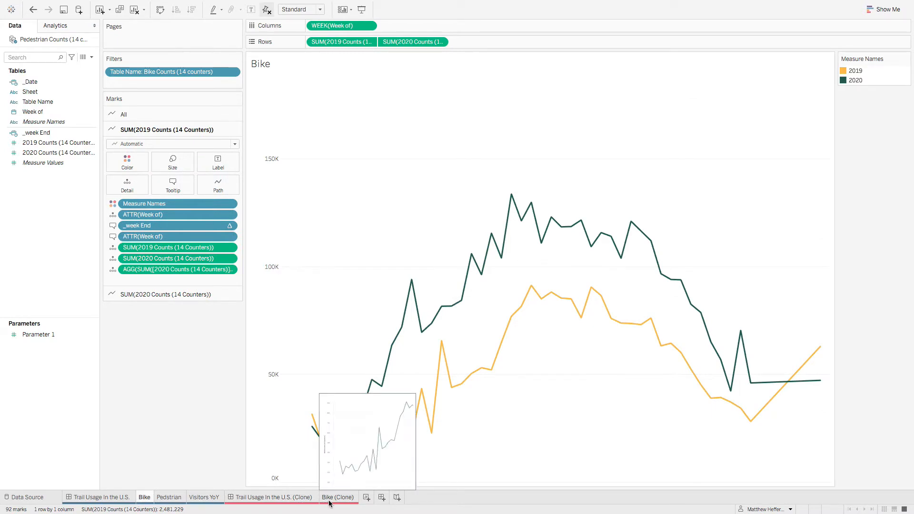
pyautogui.click(329, 497)
pyautogui.click(43, 144)
pyautogui.keyDown('ctrl'); pyautogui.click(47, 153); pyautogui.keyUp('ctrl')
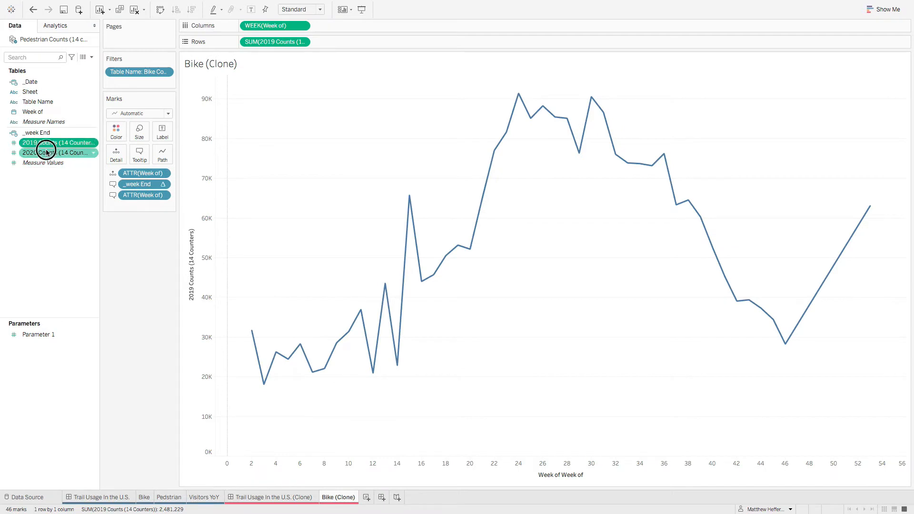
pyautogui.moveTo(46, 152); pyautogui.dragTo(116, 153)
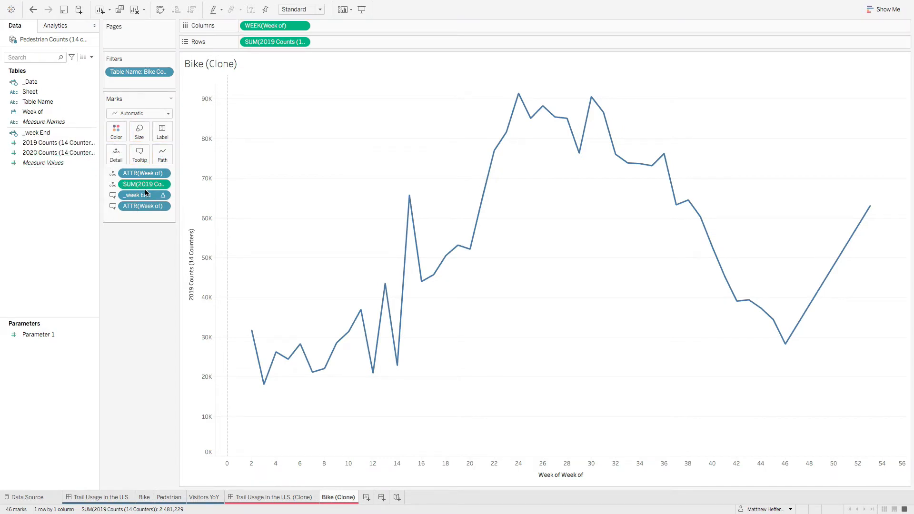
pyautogui.moveTo(146, 193); pyautogui.dragTo(142, 215)
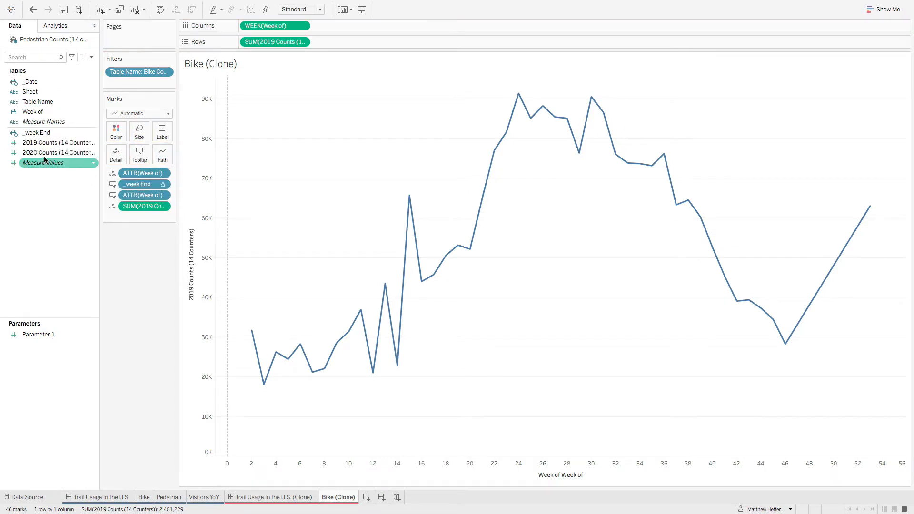
pyautogui.moveTo(38, 152); pyautogui.dragTo(145, 219)
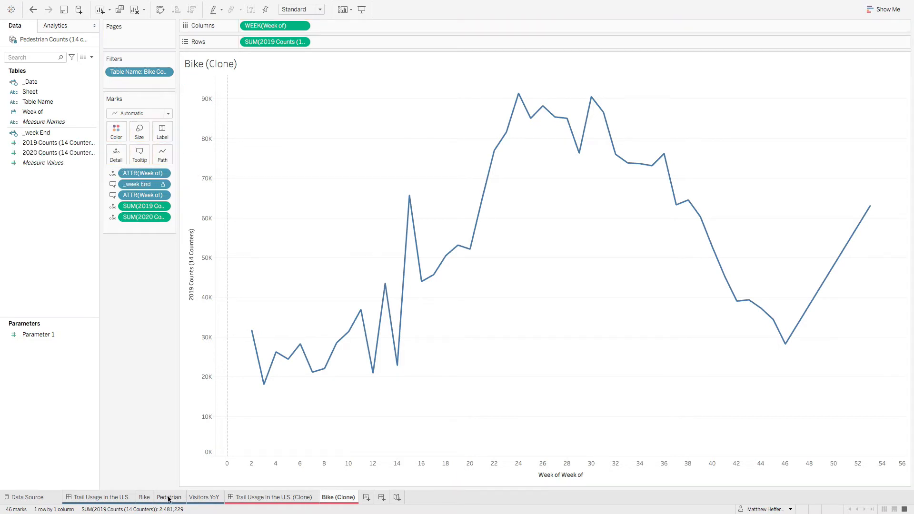
# Step: Copy the formula dividing 2020 Counts by 2019 Counts from the Detail marks of the original Bike sheet
pyautogui.click(151, 499)
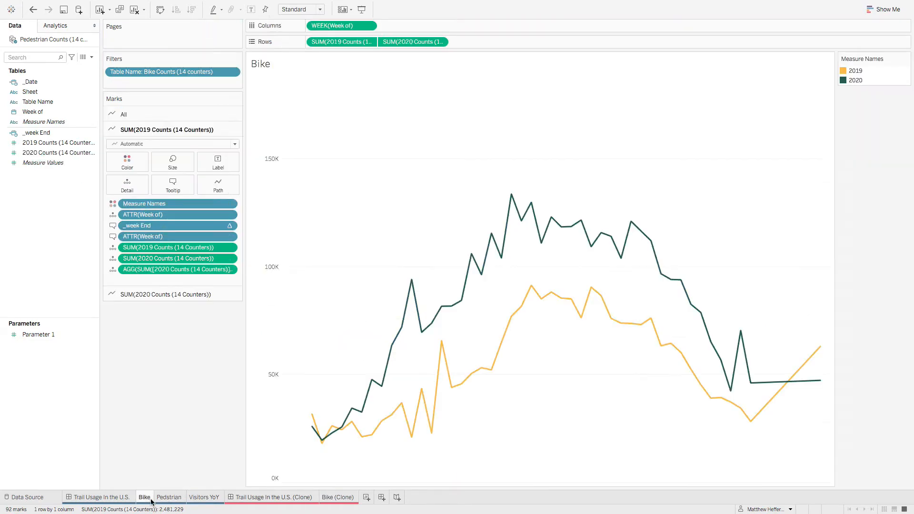
pyautogui.doubleClick(155, 269)
pyautogui.moveTo(232, 267); pyautogui.dragTo(106, 269)
pyautogui.rightClick(160, 273)
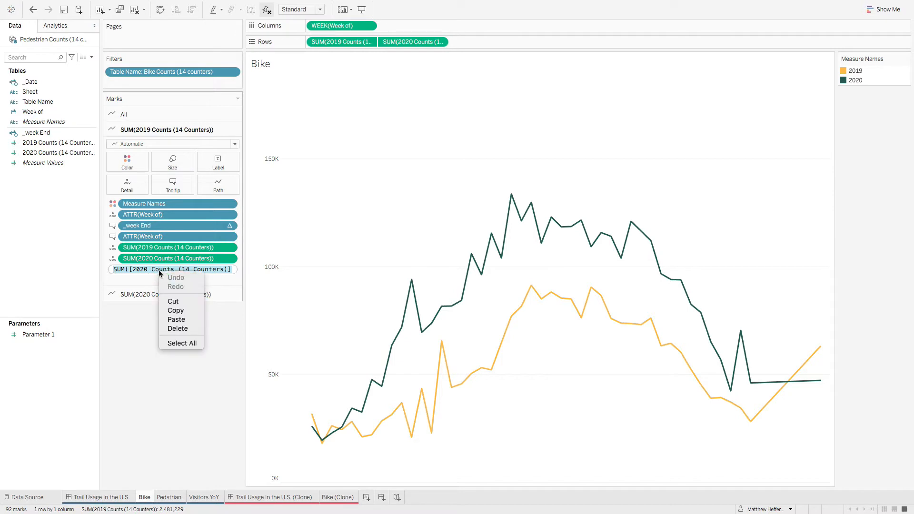
pyautogui.click(190, 313)
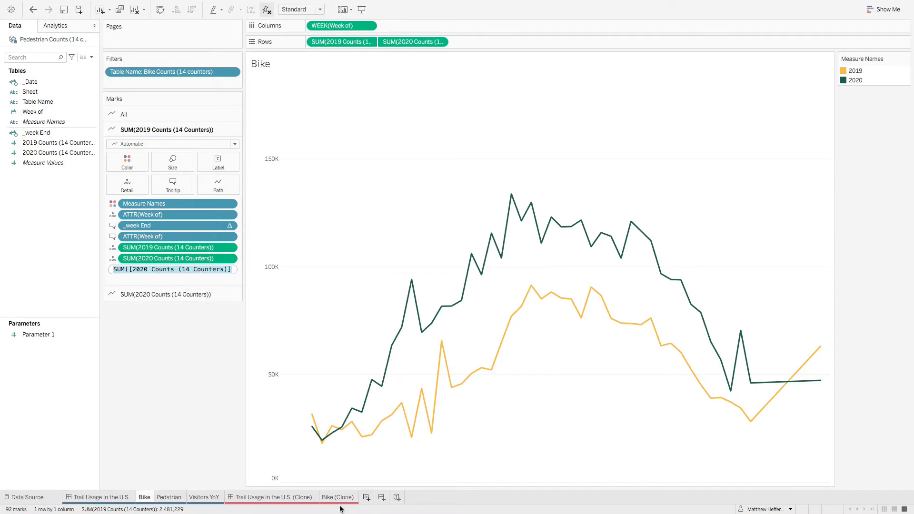
# Step: Add another 2020 Counts mark to Detail in Bike (Clone) and replace its expression with the copied 2020/2019 ratio formula
pyautogui.click(340, 499)
pyautogui.moveTo(47, 152); pyautogui.dragTo(135, 227)
pyautogui.doubleClick(145, 230)
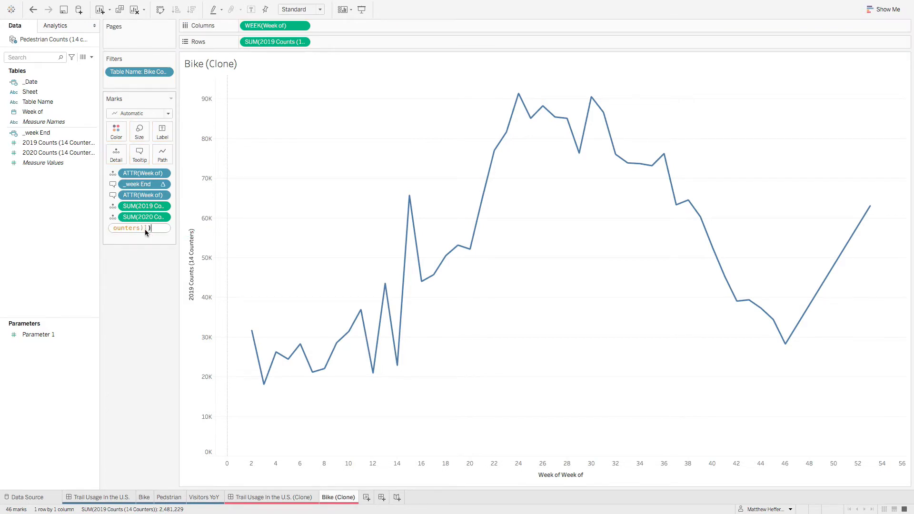
pyautogui.hotkey('shift', 'Home')
pyautogui.hotkey('ctrl', 'x')
pyautogui.hotkey('ctrl', 'v')
pyautogui.press('Return')
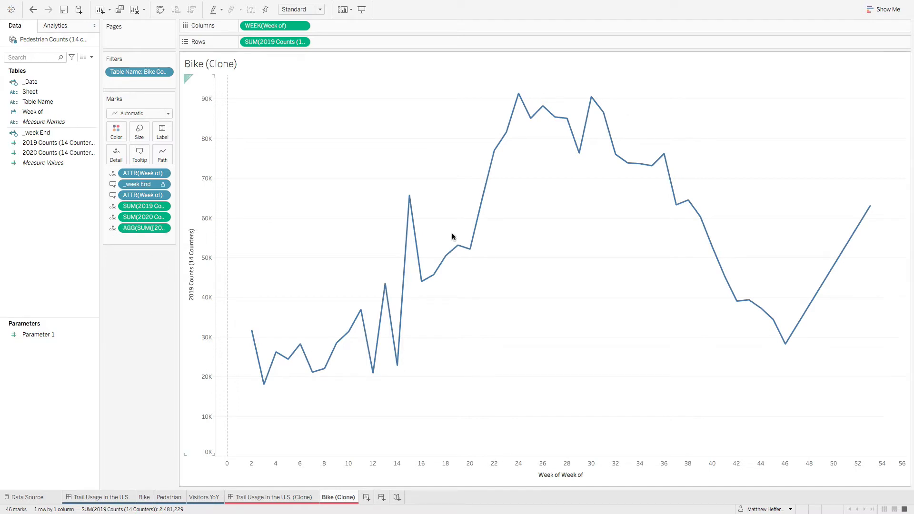
# Step: Check the tooltip in Bike (Clone), and copy the full tooltip text from the 2019 Counts marks of the original Bike sheet
pyautogui.moveTo(415, 257)
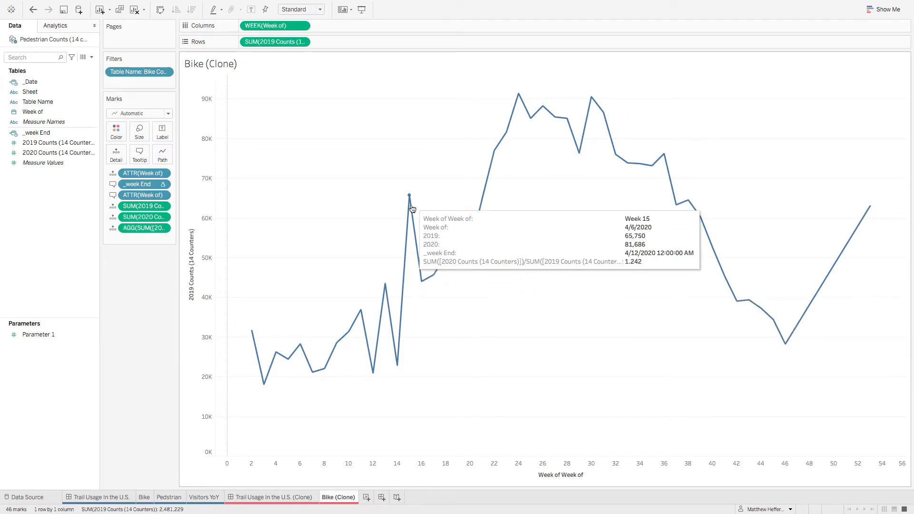
pyautogui.click(143, 496)
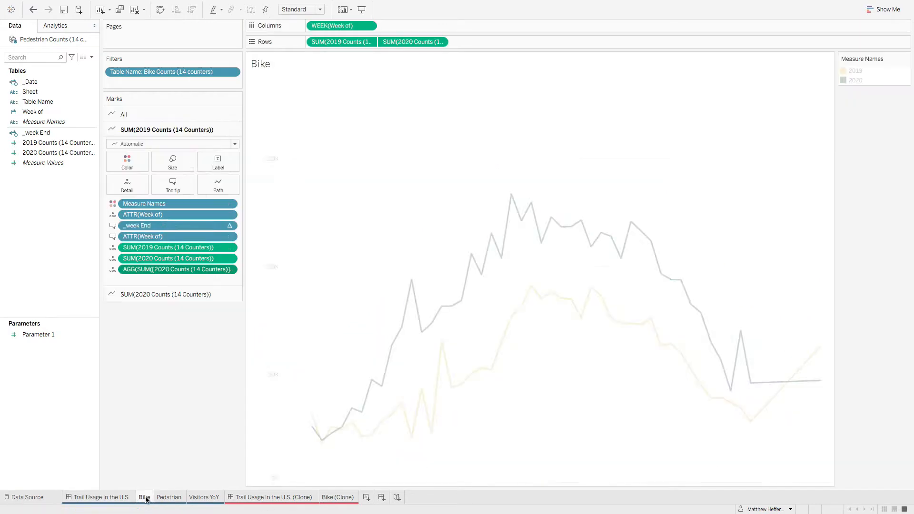
pyautogui.click(176, 187)
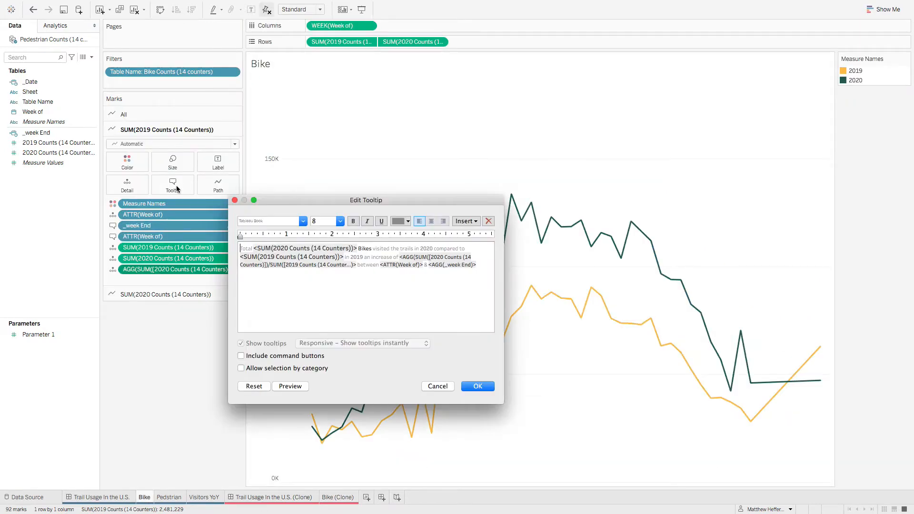
pyautogui.moveTo(481, 267); pyautogui.dragTo(159, 213)
pyautogui.rightClick(337, 253)
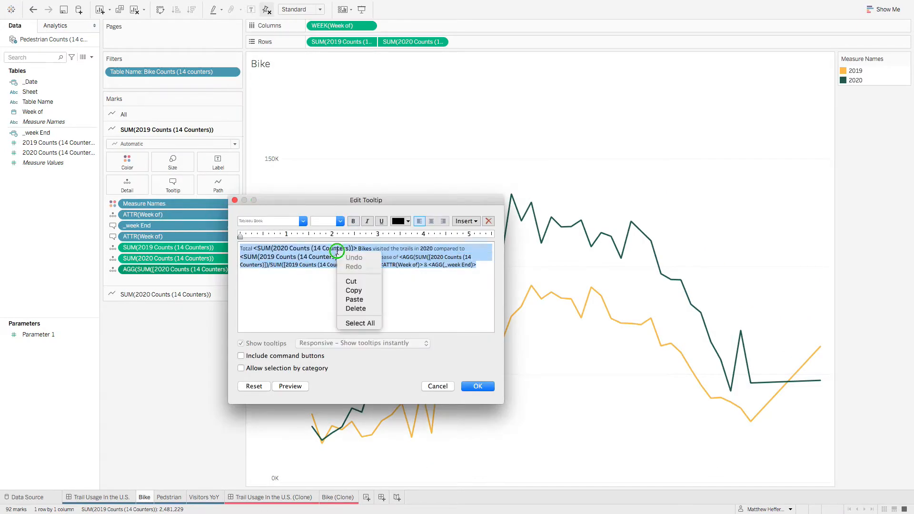
pyautogui.click(437, 386)
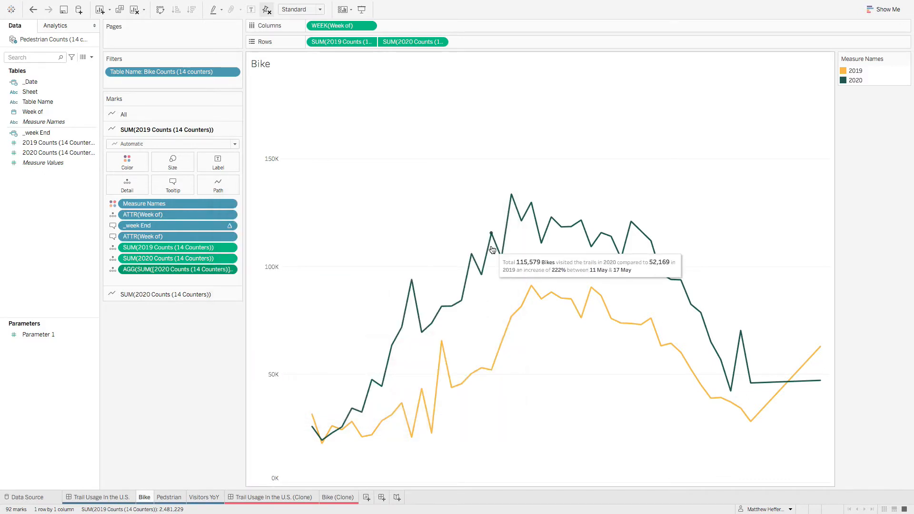
# Step: Replace the default tooltip in Bike (Clone) with the tooltip text copied from the original Bike sheet
pyautogui.click(337, 497)
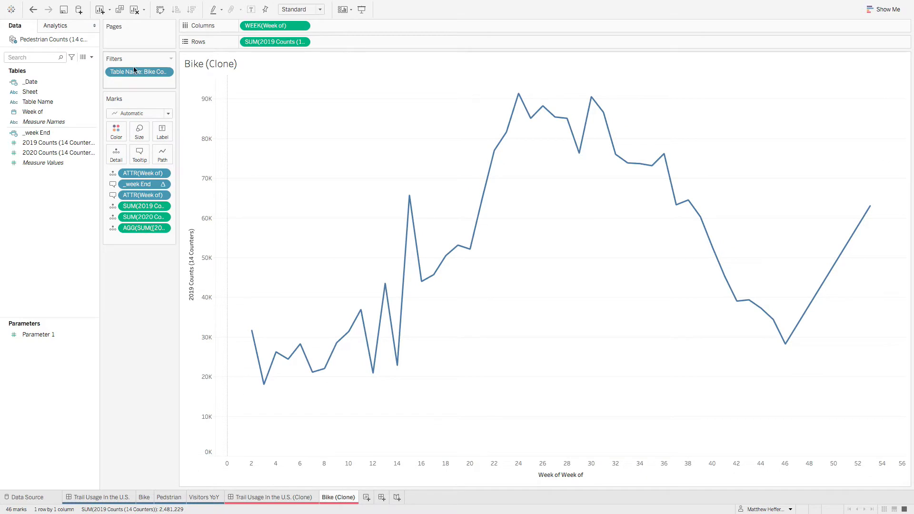
pyautogui.click(142, 159)
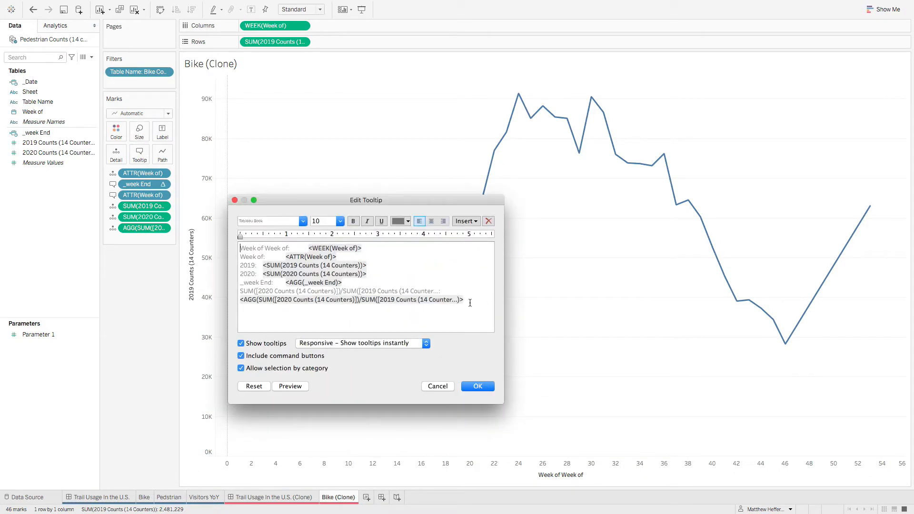
pyautogui.press('super+a')
pyautogui.press('BackSpace')
pyautogui.press('super+v')
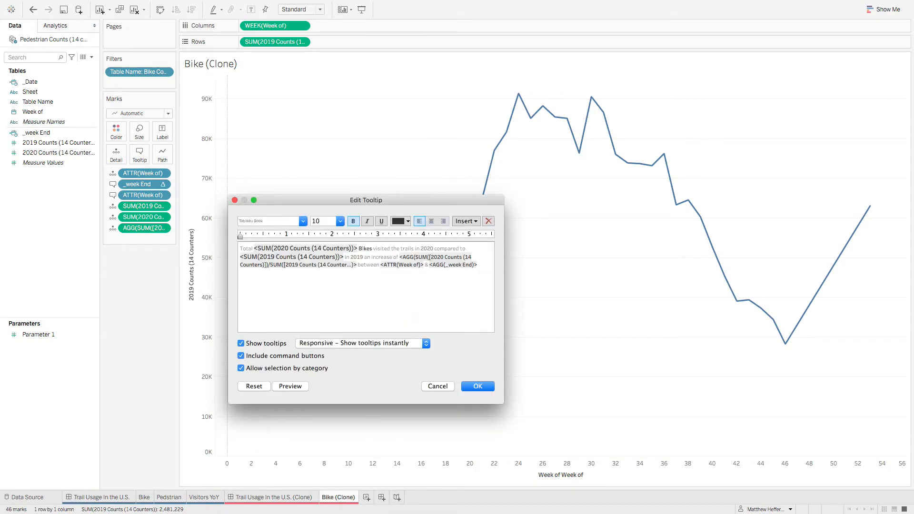
pyautogui.click(477, 387)
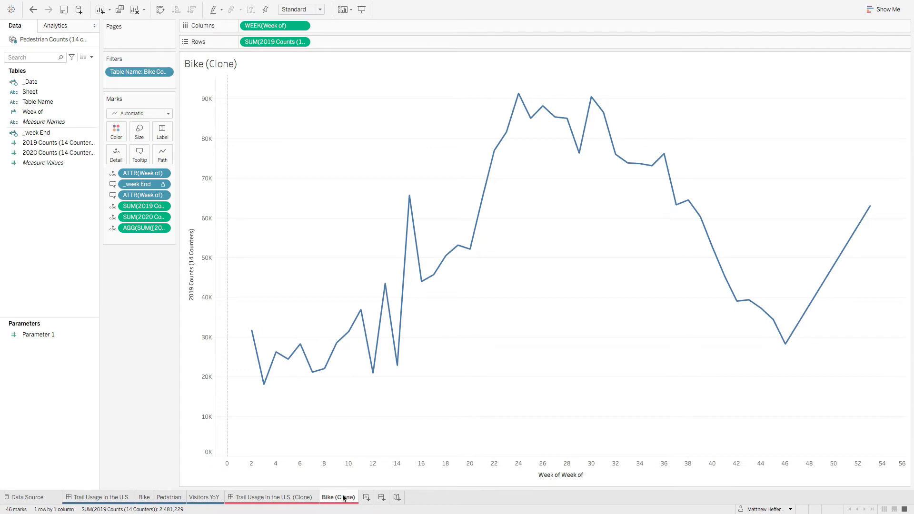
# Step: Check the original Bike Rows, then add 2020 Counts (14 Counters) to Rows in Bike (Clone) as a dual axis
pyautogui.click(144, 497)
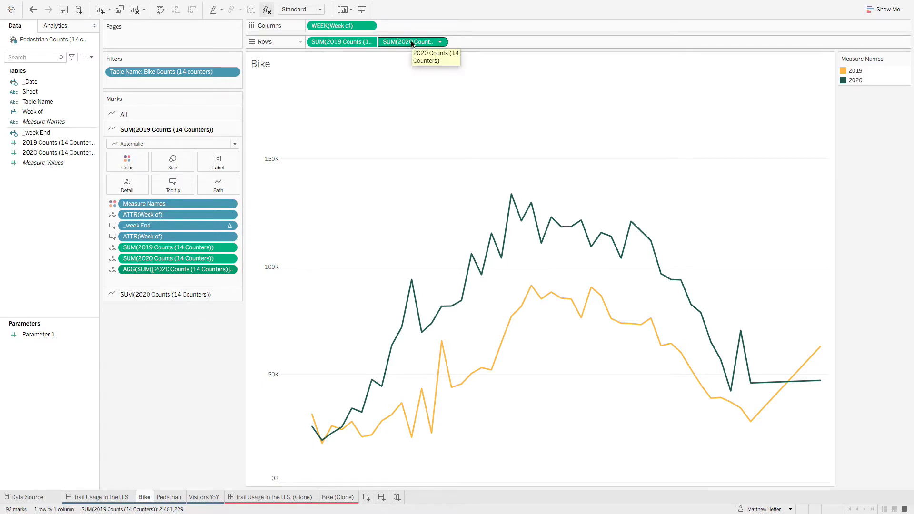
pyautogui.click(338, 497)
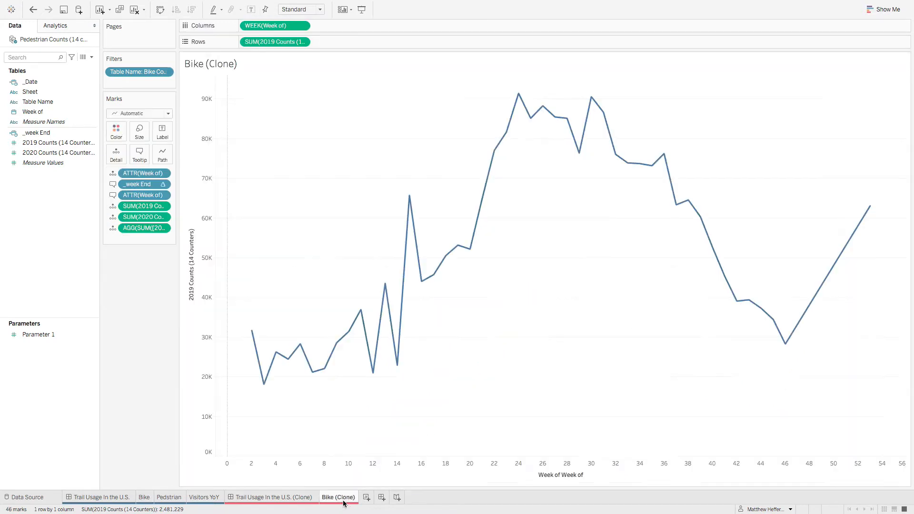
pyautogui.moveTo(55, 154); pyautogui.dragTo(367, 42)
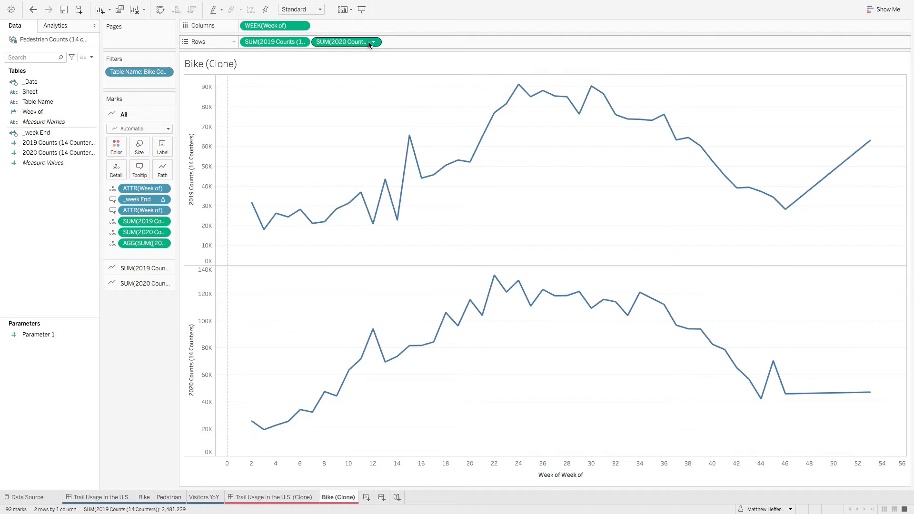
pyautogui.rightClick(341, 42)
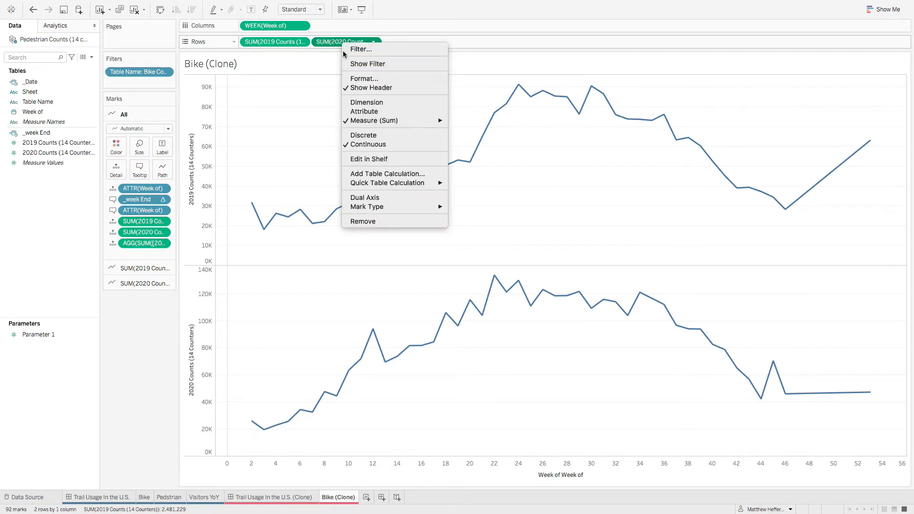
pyautogui.click(401, 198)
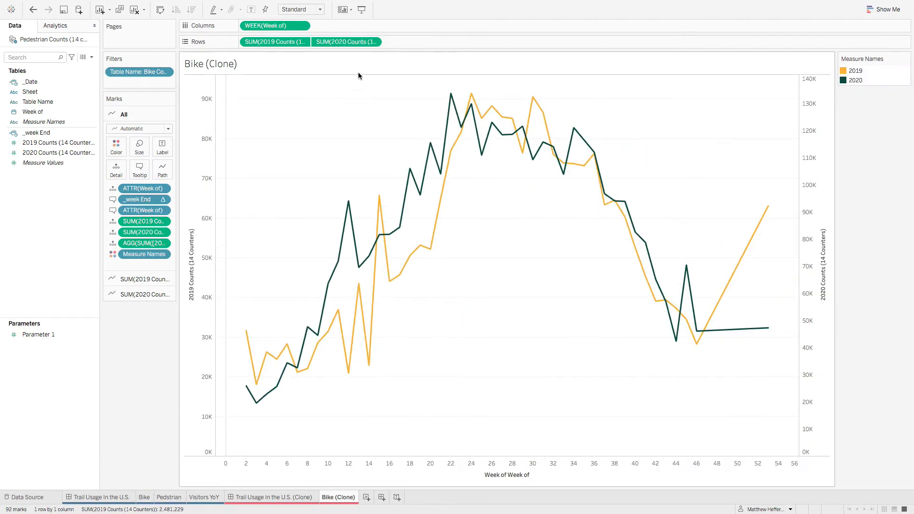
# Step: Synchronize the 2020 Counts axis with the 2019 Counts axis and hide the 2020 axis header
pyautogui.rightClick(326, 45)
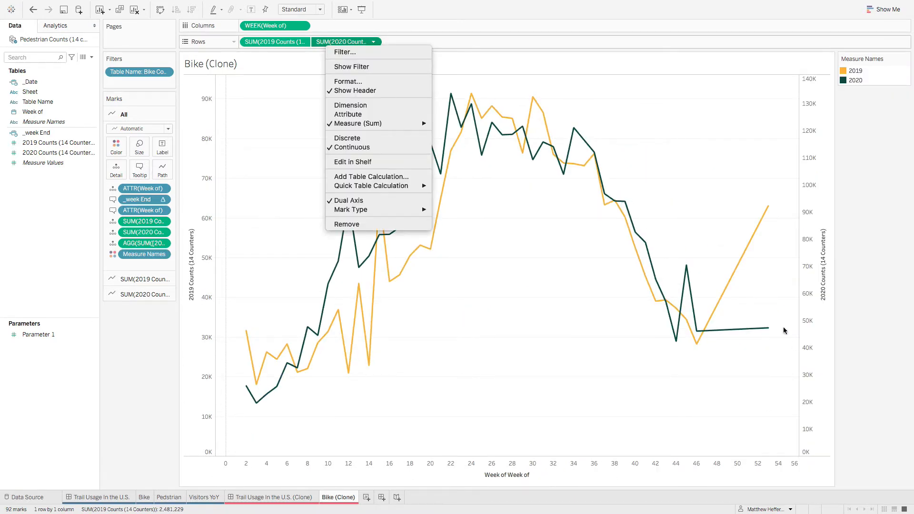
pyautogui.rightClick(814, 298)
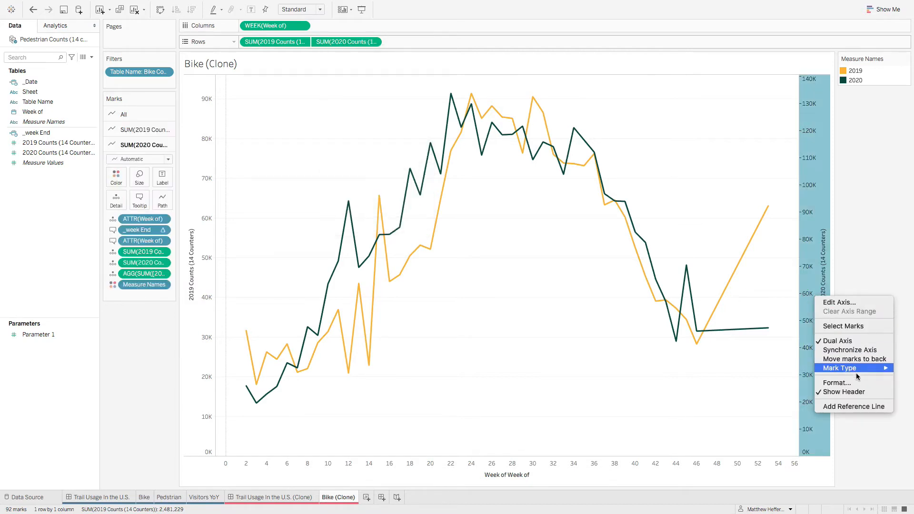
pyautogui.click(858, 351)
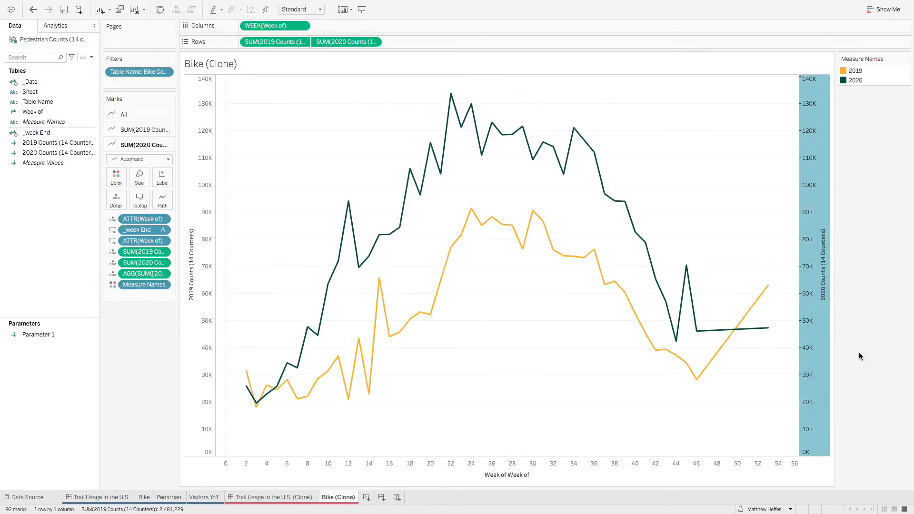
pyautogui.rightClick(823, 311)
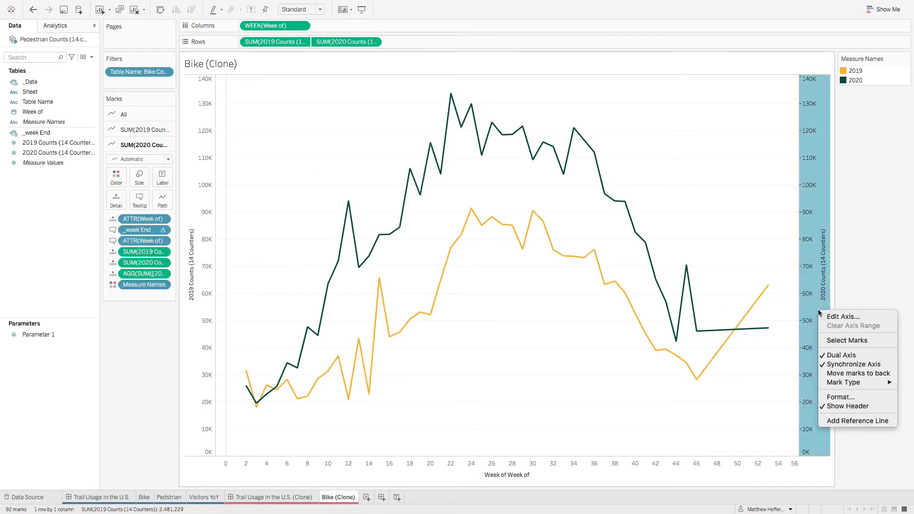
pyautogui.click(845, 407)
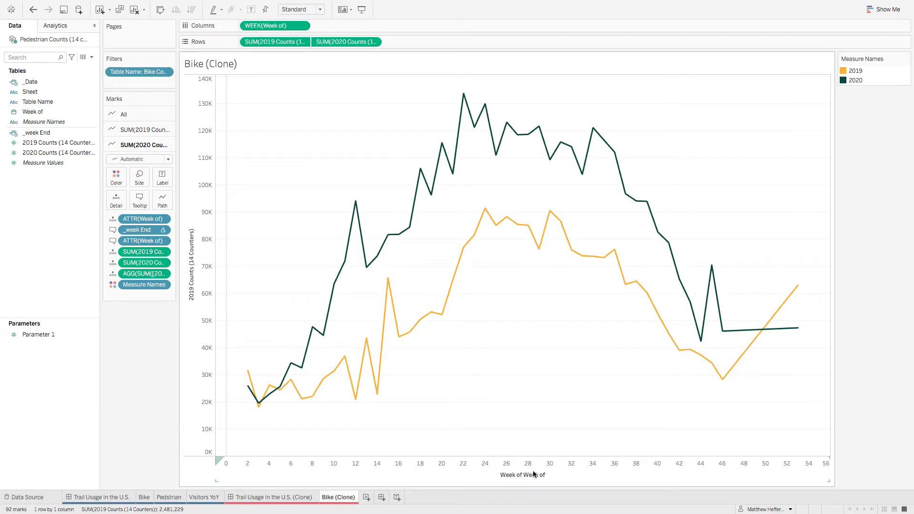
# Step: Compare with the original Bike chart, and hide the Week of axis header in Bike (Clone)
pyautogui.click(144, 497)
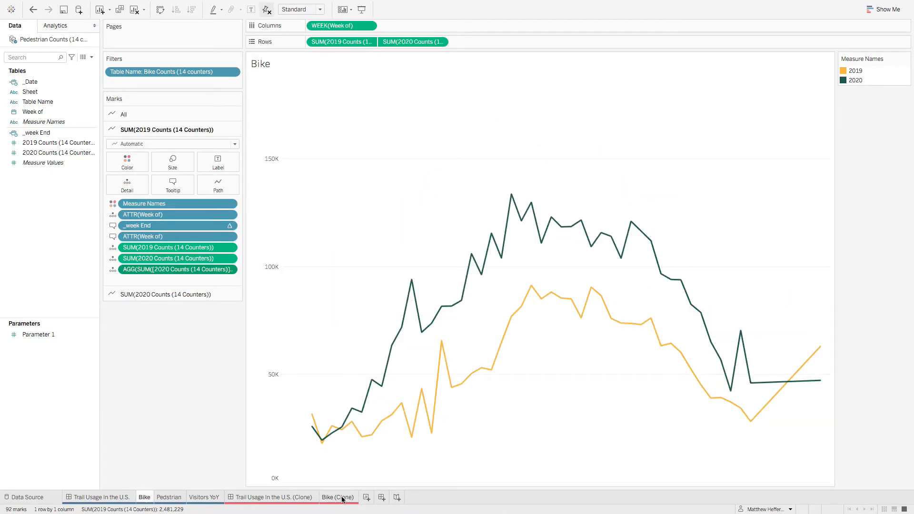
pyautogui.click(342, 497)
pyautogui.rightClick(394, 465)
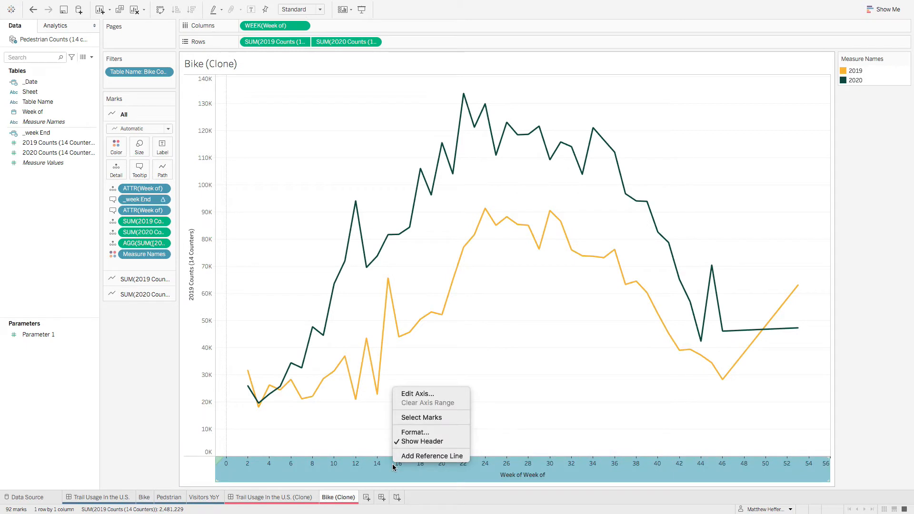
pyautogui.click(445, 443)
# Step: Remove the title from the 2019 Counts (14 Counters) axis in Bike (Clone)
pyautogui.rightClick(198, 303)
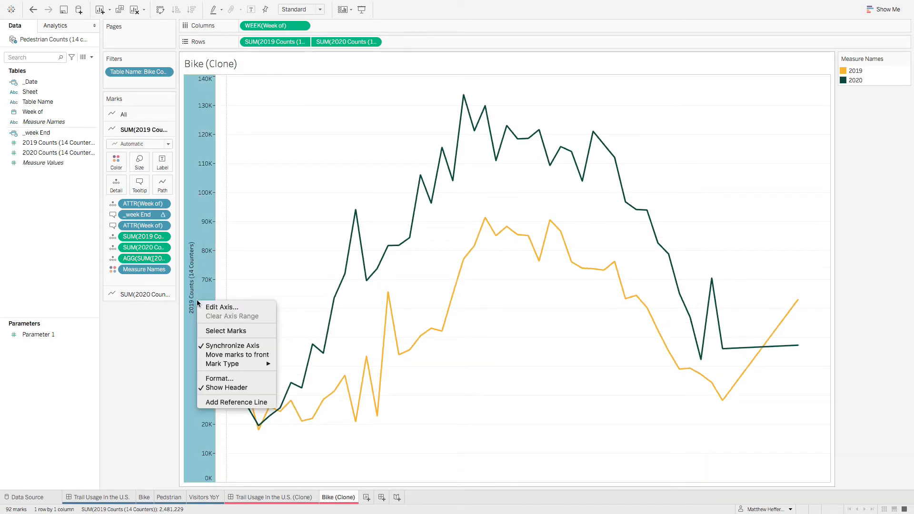
pyautogui.click(210, 307)
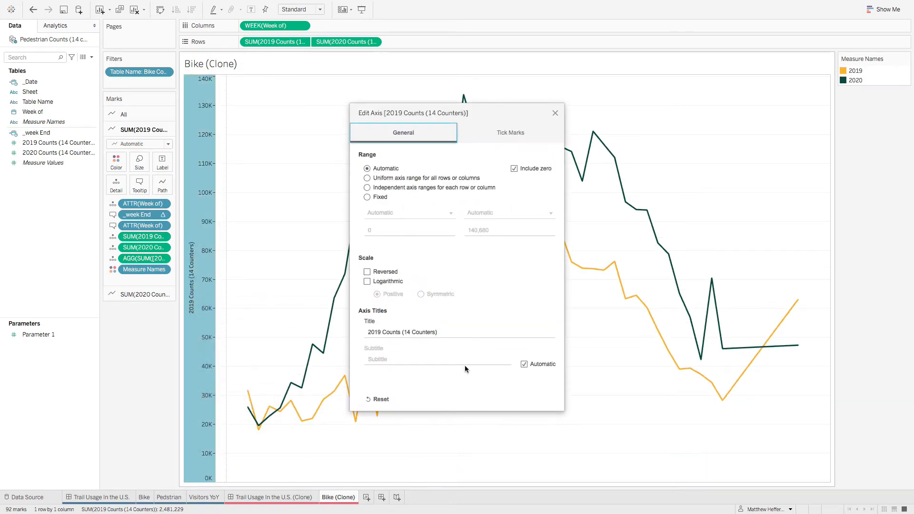
pyautogui.click(365, 331)
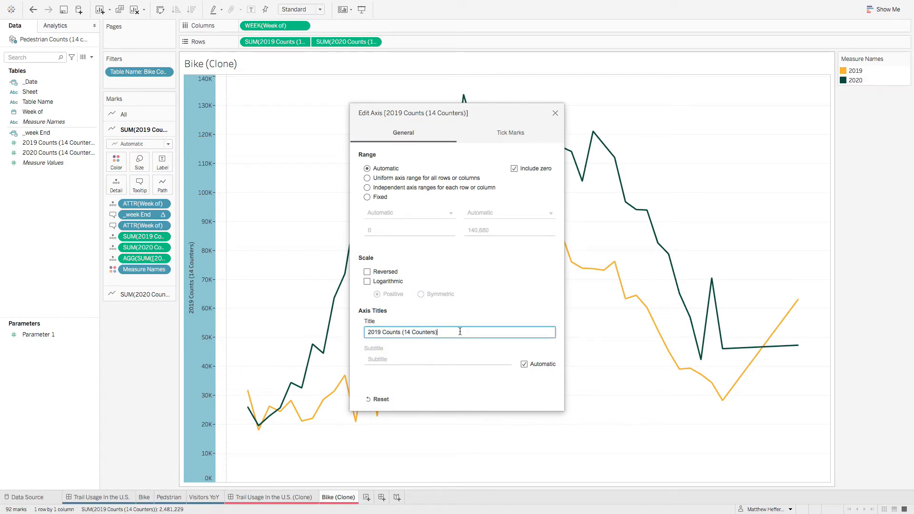
pyautogui.moveTo(460, 331); pyautogui.dragTo(364, 331)
pyautogui.press('BackSpace')
pyautogui.click(474, 300)
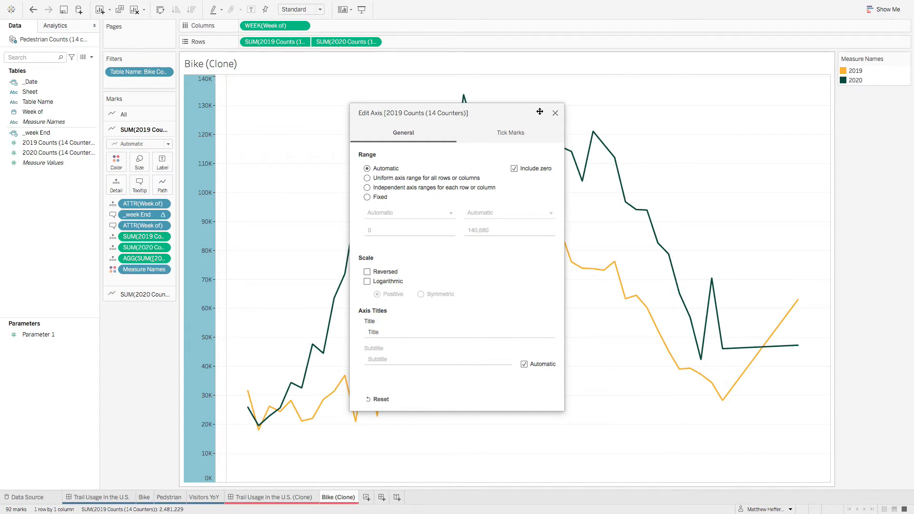
pyautogui.click(555, 113)
pyautogui.click(279, 218)
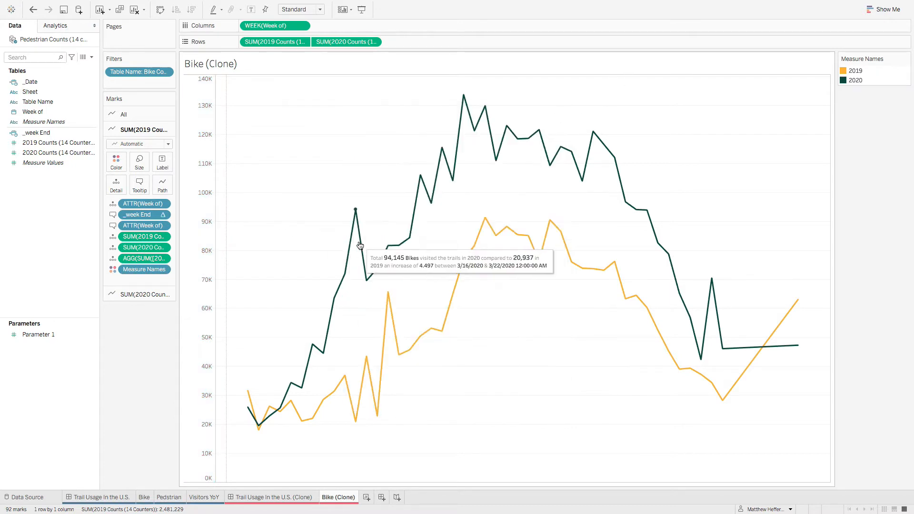
# Step: Examine the range and tick mark settings of the 2019 Counts axis in the original Bike sheet
pyautogui.moveTo(390, 307)
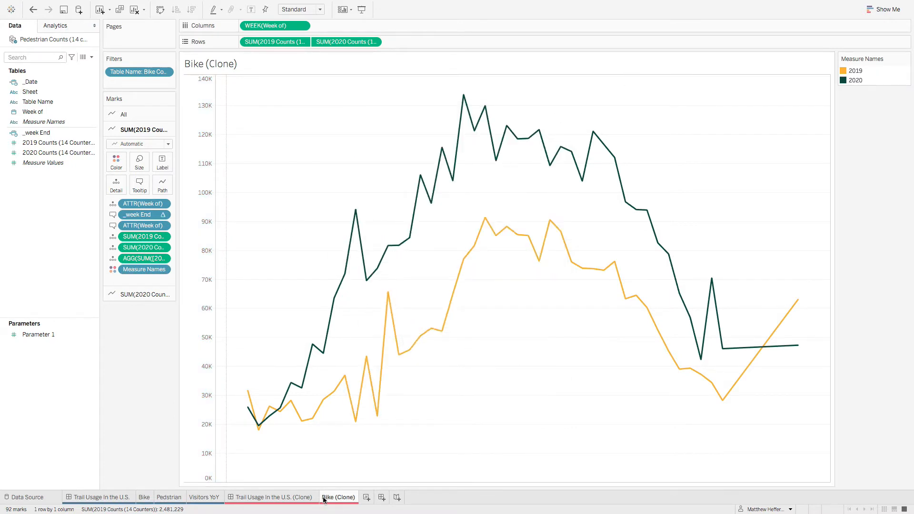
pyautogui.click(143, 497)
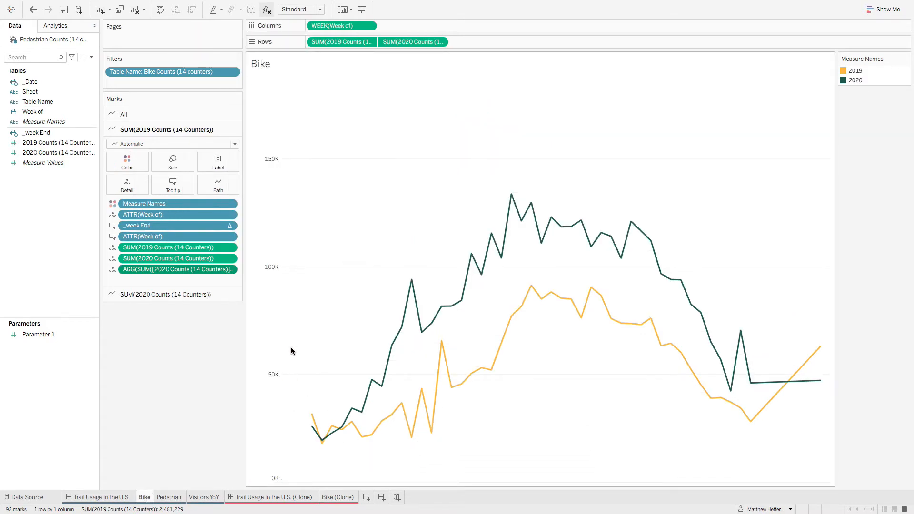
pyautogui.rightClick(277, 266)
pyautogui.click(314, 274)
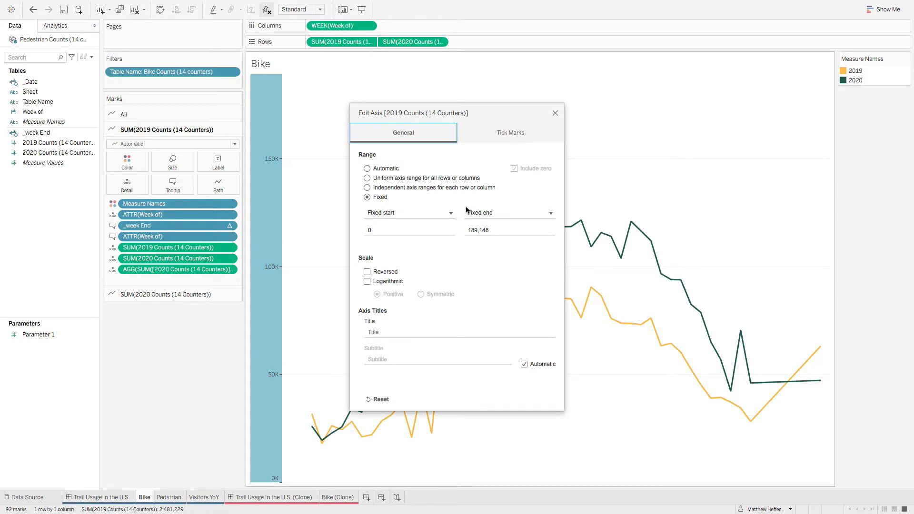
pyautogui.click(507, 138)
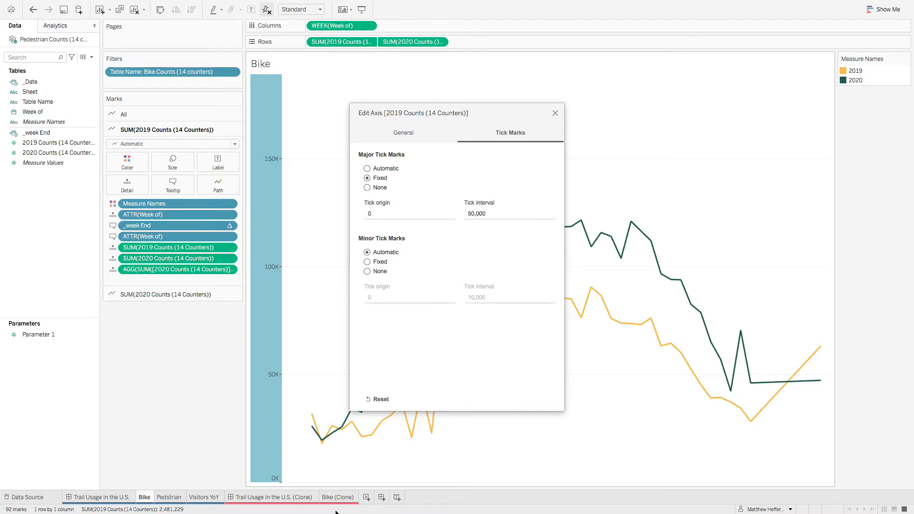
pyautogui.click(555, 115)
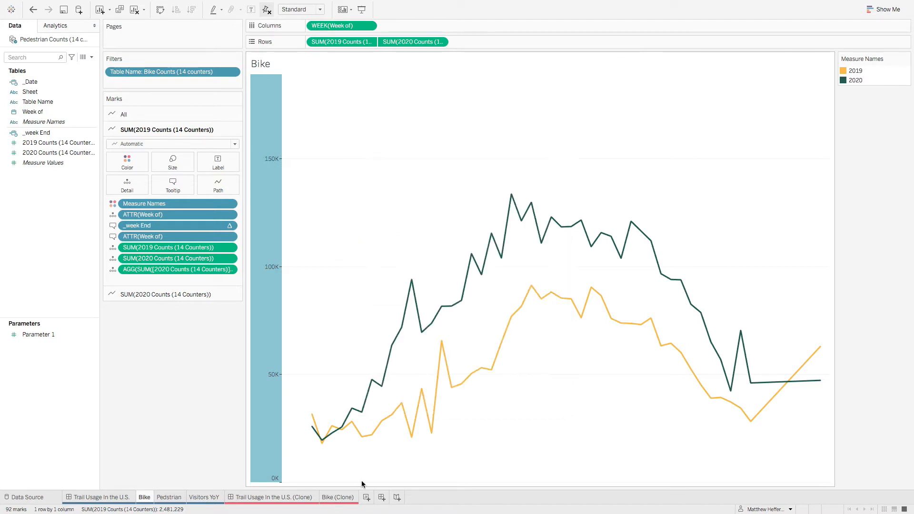
# Step: Fix the 2019 Counts axis range in Bike (Clone) and set fixed major tick marks with origin 0 and interval 50,000
pyautogui.click(338, 497)
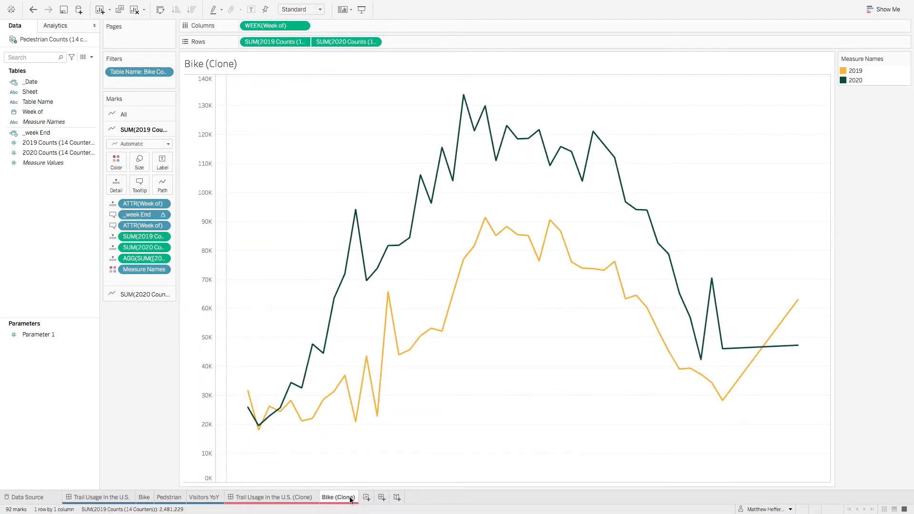
pyautogui.rightClick(205, 292)
pyautogui.click(210, 297)
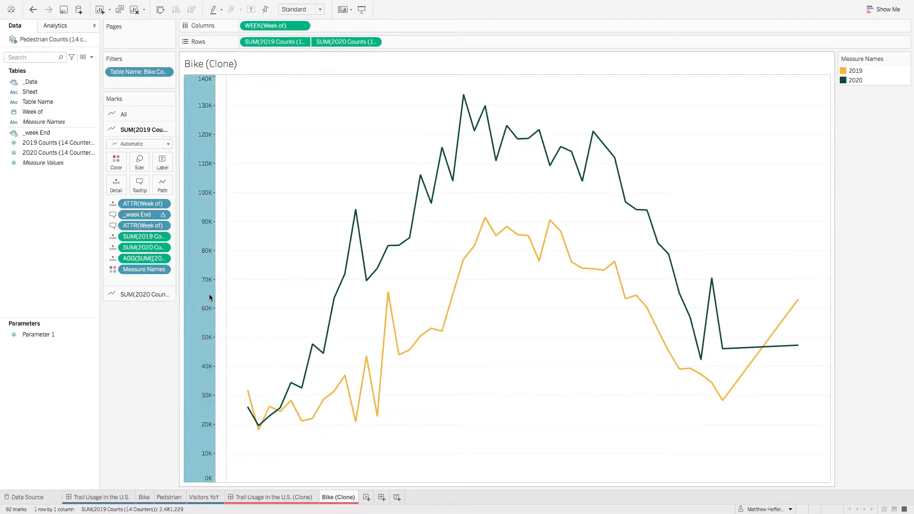
pyautogui.click(367, 198)
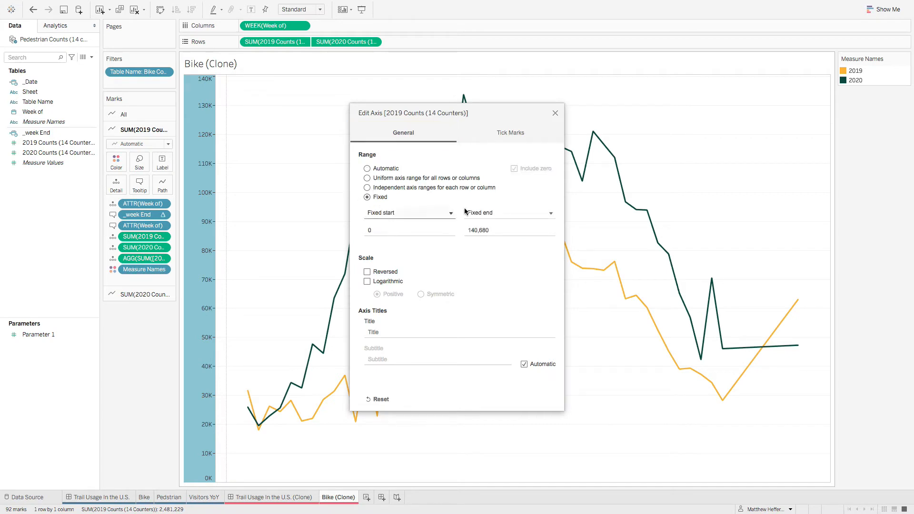
pyautogui.click(505, 133)
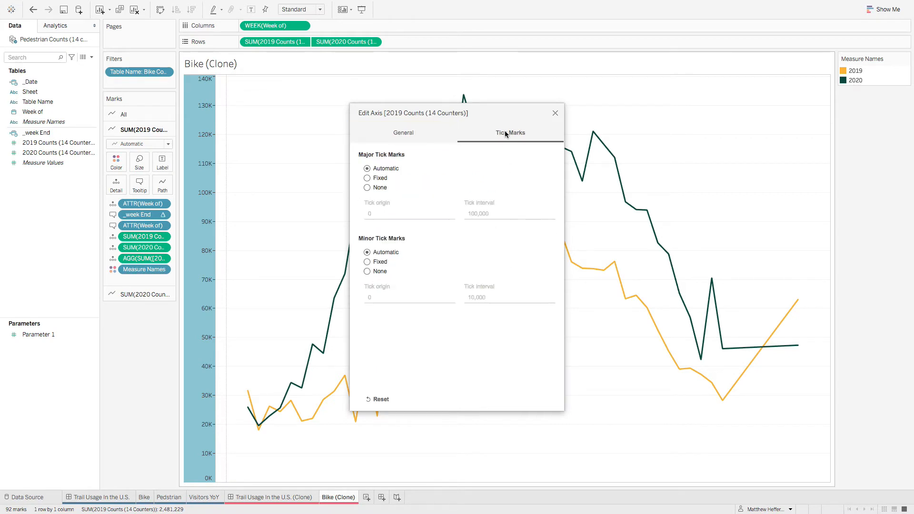
pyautogui.click(367, 178)
pyautogui.click(371, 215)
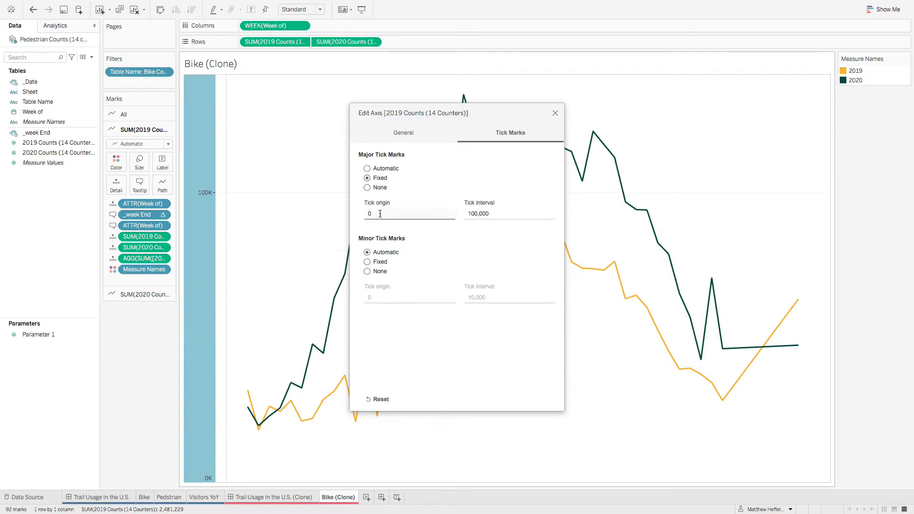
pyautogui.click(511, 213)
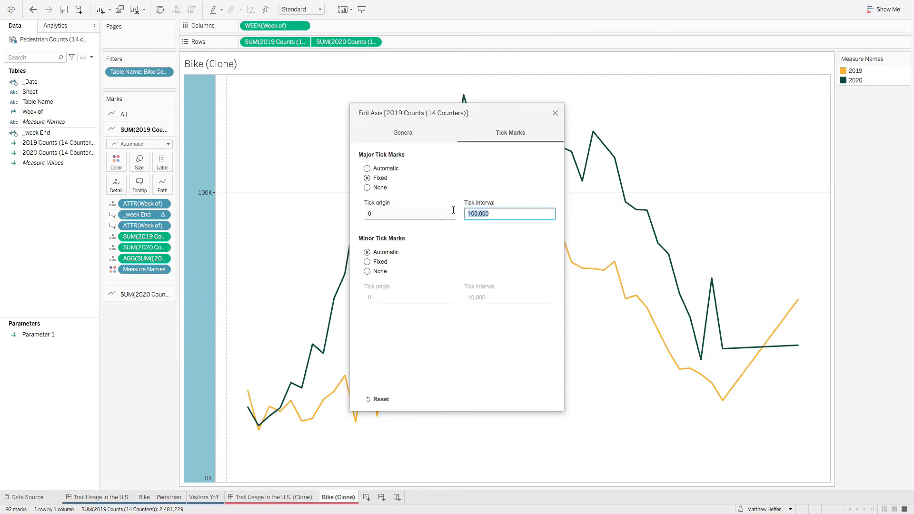
pyautogui.write('50')
pyautogui.click(534, 367)
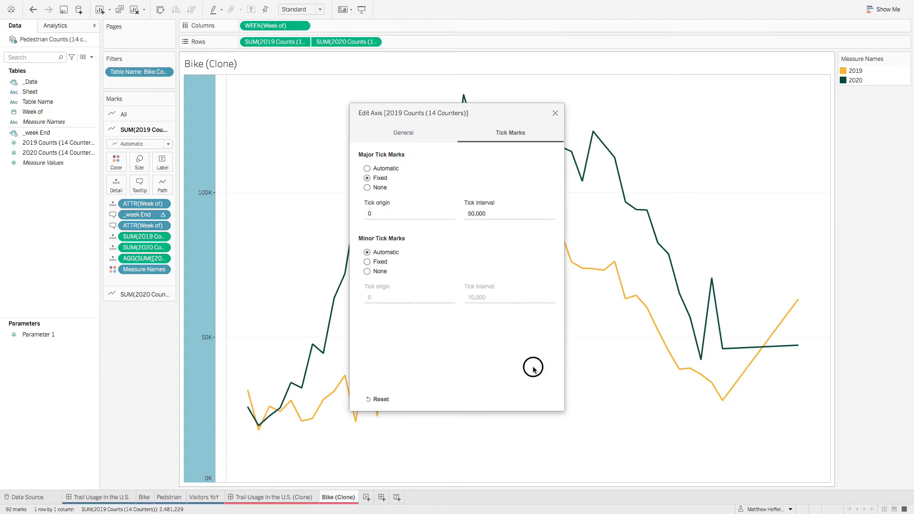
pyautogui.click(555, 113)
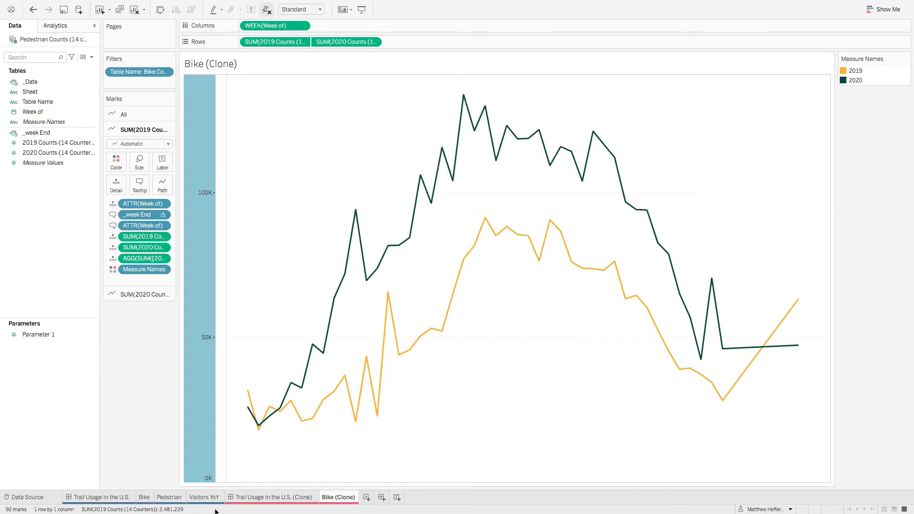
# Step: Compare both bike charts, and copy the original Bike sheet's formatting onto Bike (Clone)
pyautogui.click(144, 497)
pyautogui.click(335, 500)
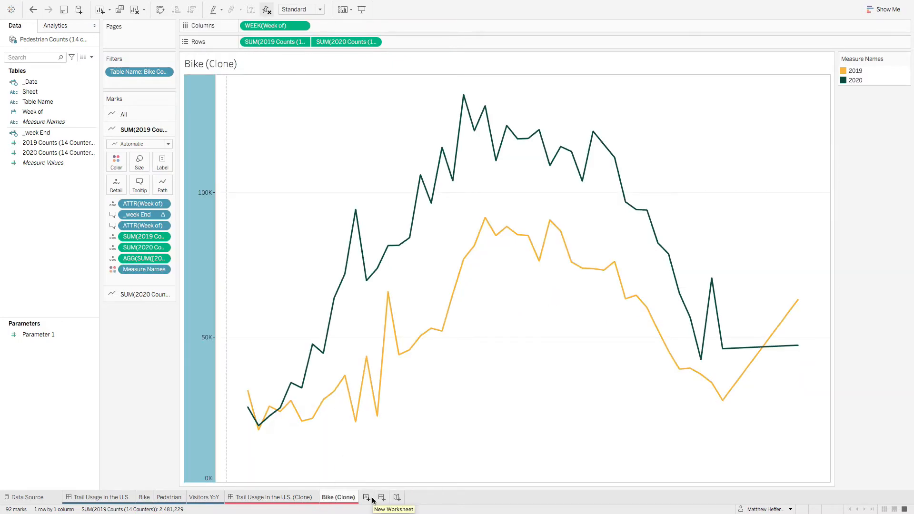
pyautogui.click(150, 497)
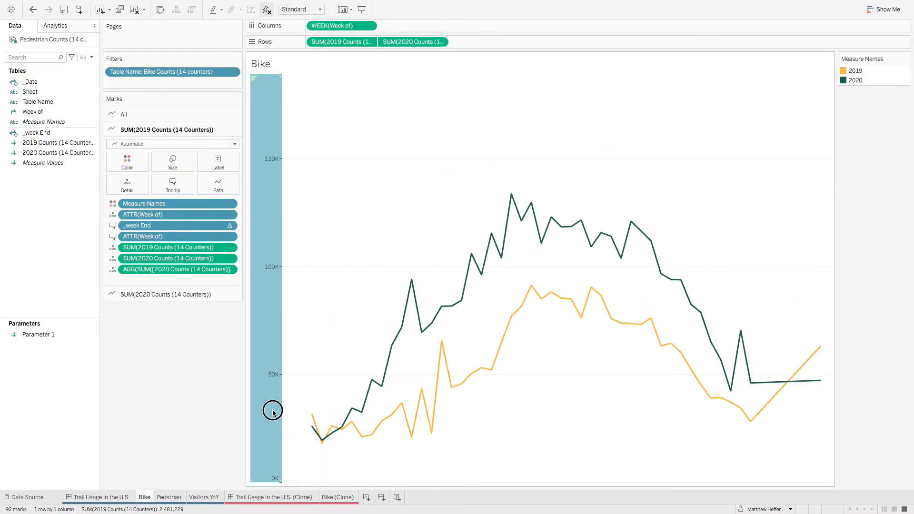
pyautogui.rightClick(144, 498)
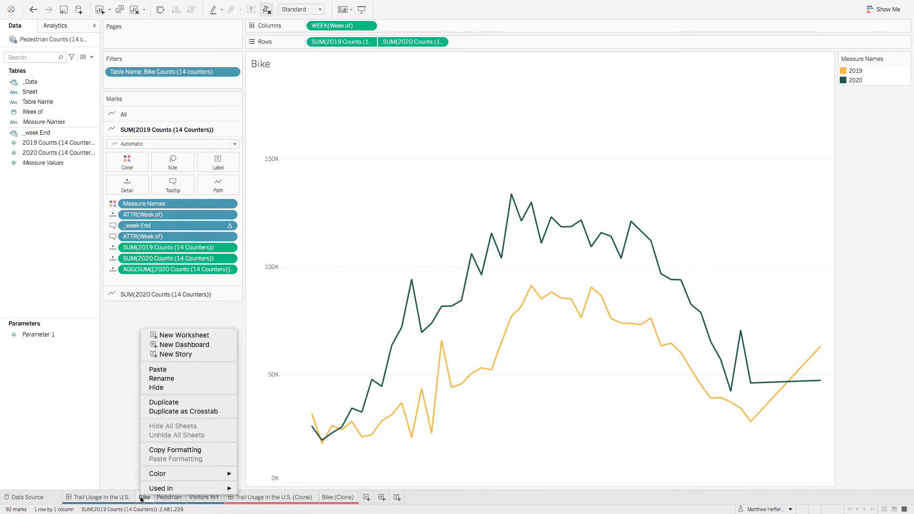
pyautogui.click(188, 450)
pyautogui.rightClick(336, 497)
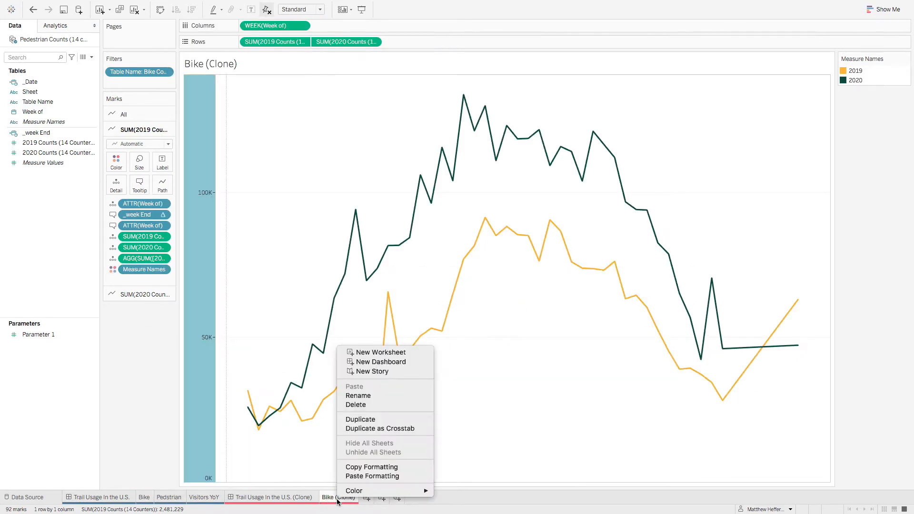
pyautogui.click(361, 475)
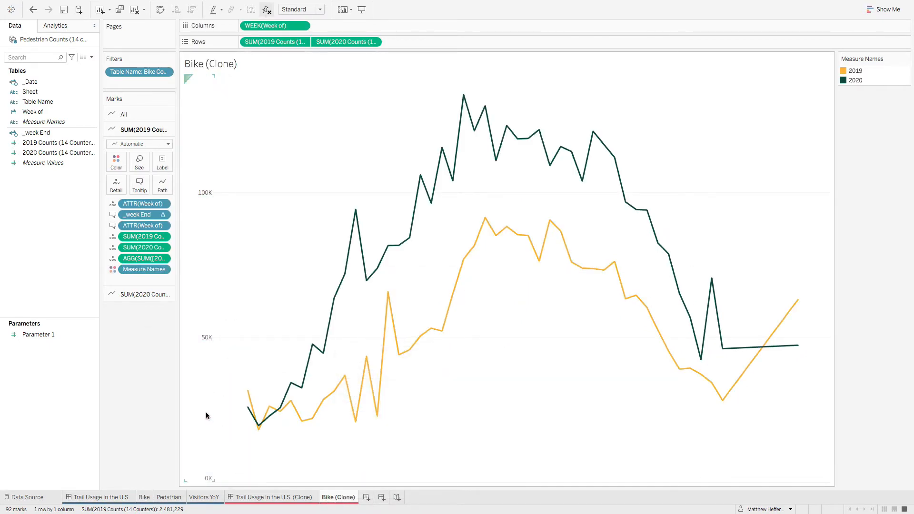
# Step: Review the border and line formatting settings of Bike (Clone)
pyautogui.rightClick(473, 348)
pyautogui.click(496, 385)
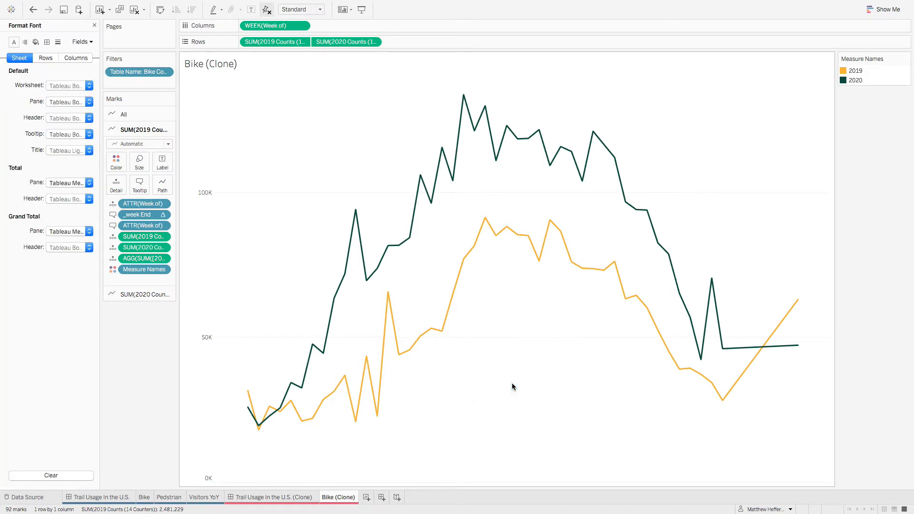
pyautogui.click(47, 42)
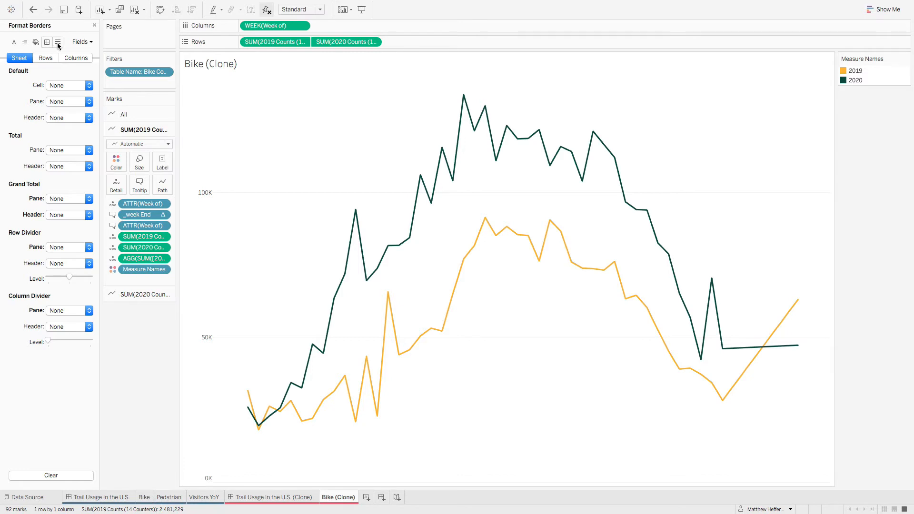
pyautogui.click(58, 43)
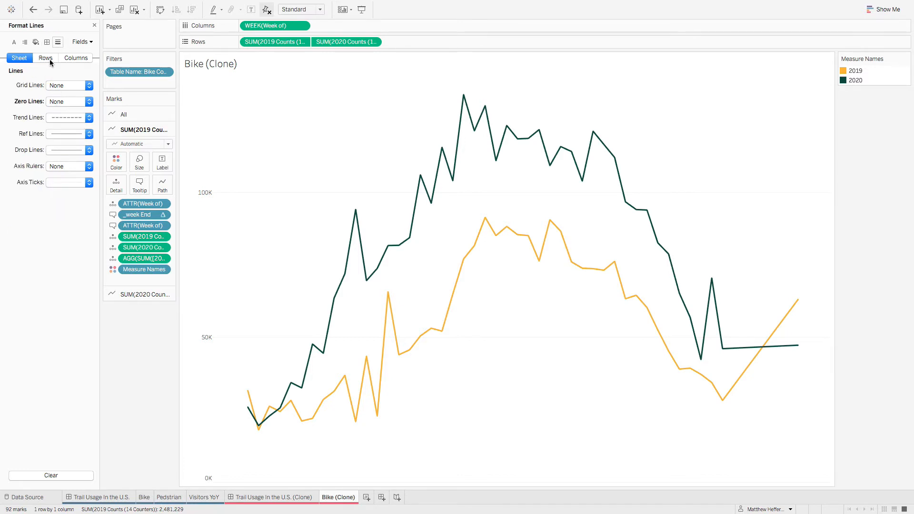
pyautogui.click(94, 26)
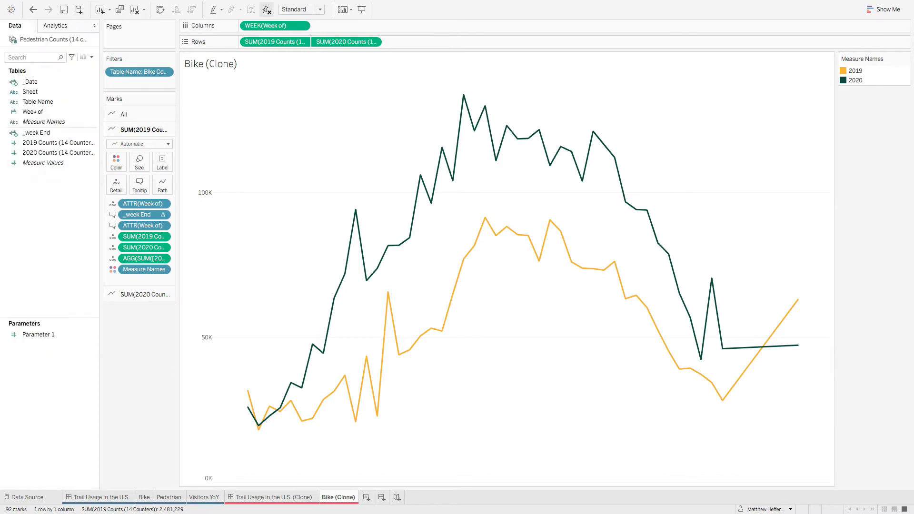
# Step: Compare the two bike charts and check the fixed end of the original Bike sheet's 2019 Counts axis
pyautogui.moveTo(390, 307)
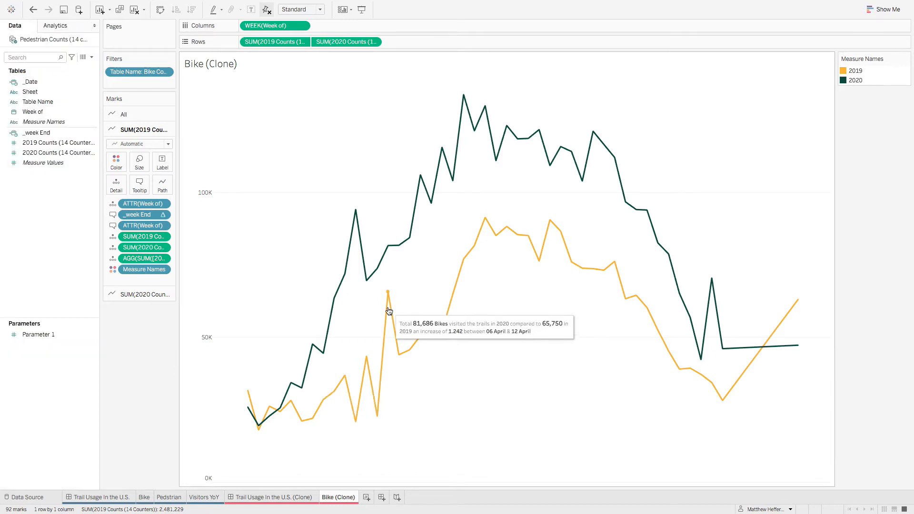
pyautogui.click(144, 497)
pyautogui.click(342, 497)
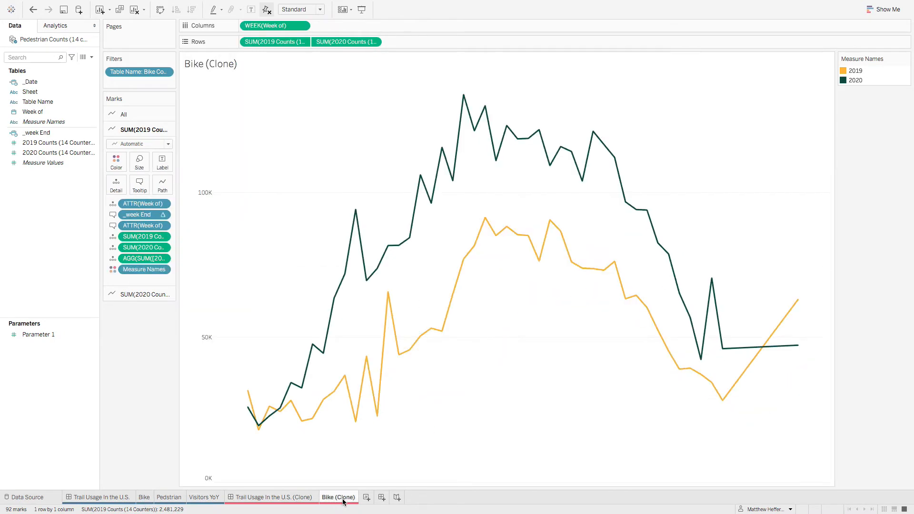
pyautogui.click(144, 497)
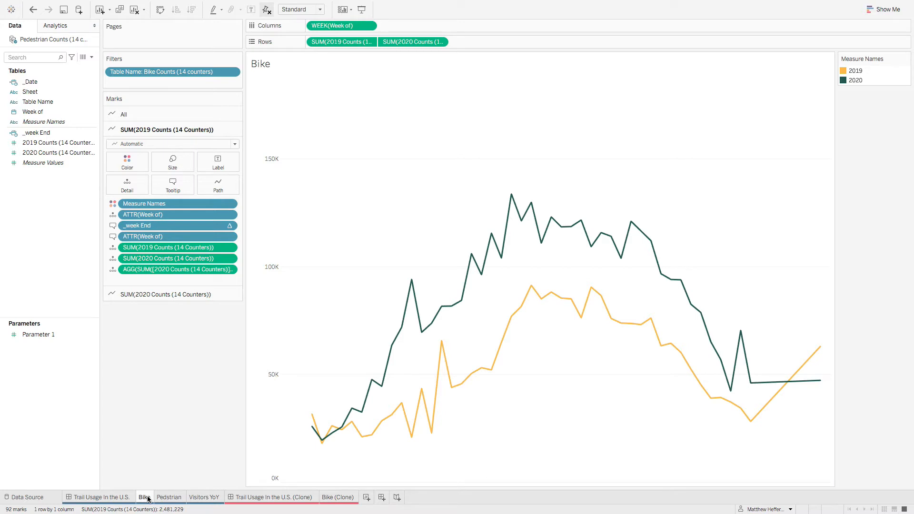
pyautogui.rightClick(271, 253)
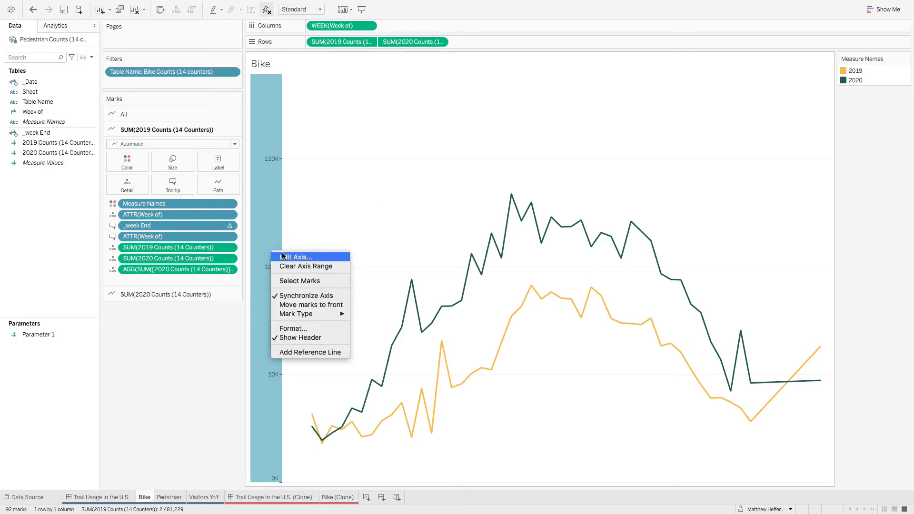
pyautogui.click(281, 256)
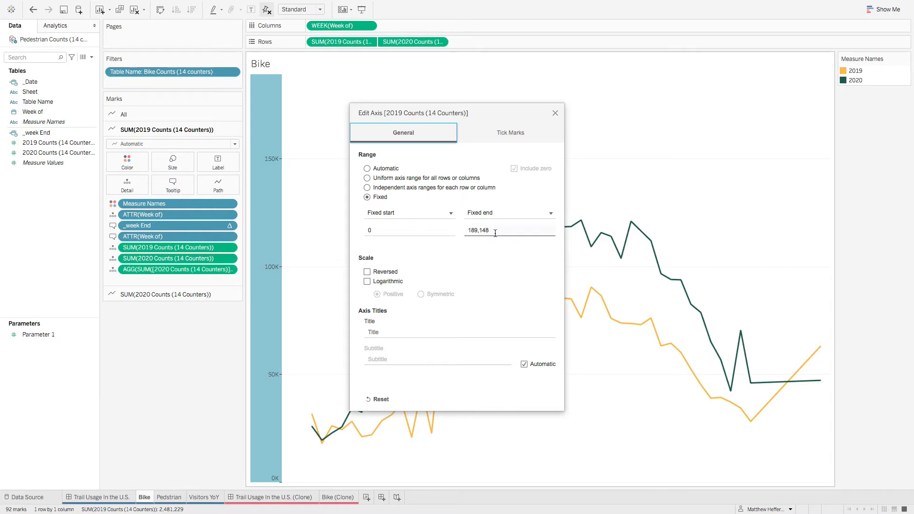
pyautogui.click(555, 113)
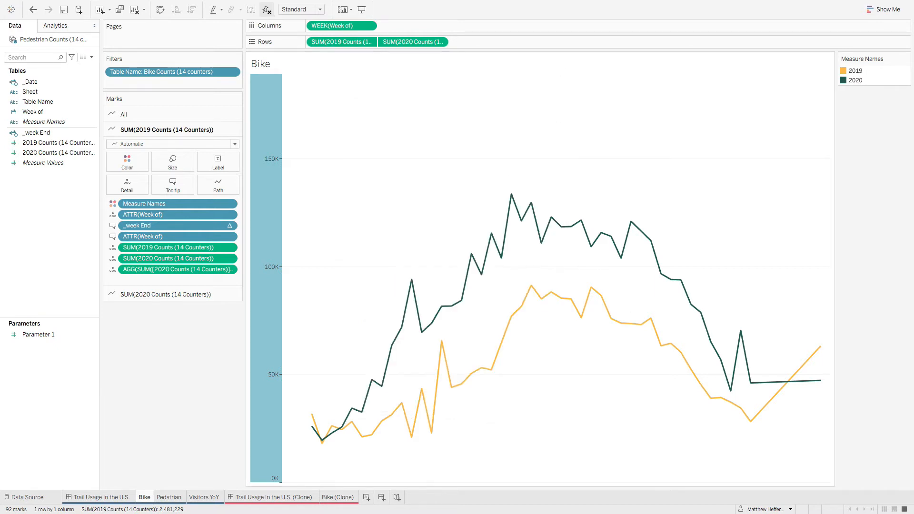
# Step: Set the fixed end of Bike (Clone)'s 2019 Counts axis to 189,148
pyautogui.moveTo(439, 461)
pyautogui.rightClick(328, 498)
pyautogui.click(328, 498)
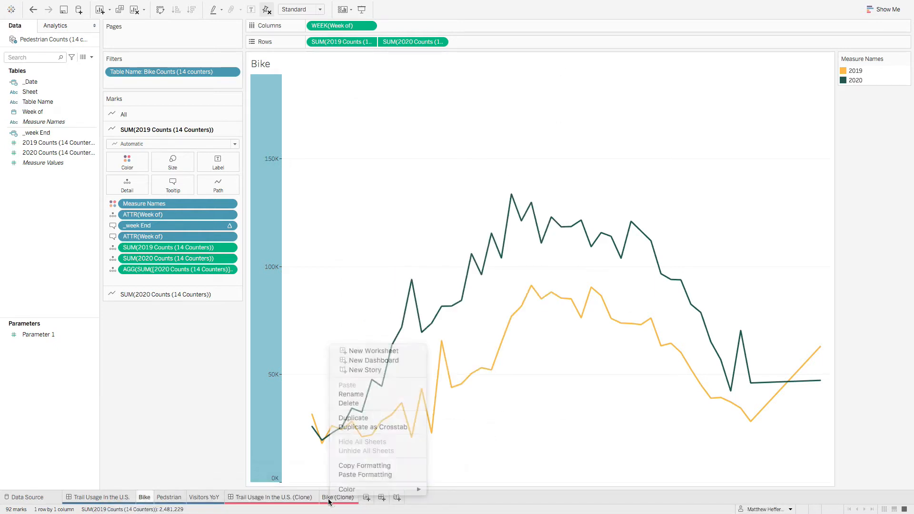
pyautogui.click(348, 498)
pyautogui.rightClick(190, 299)
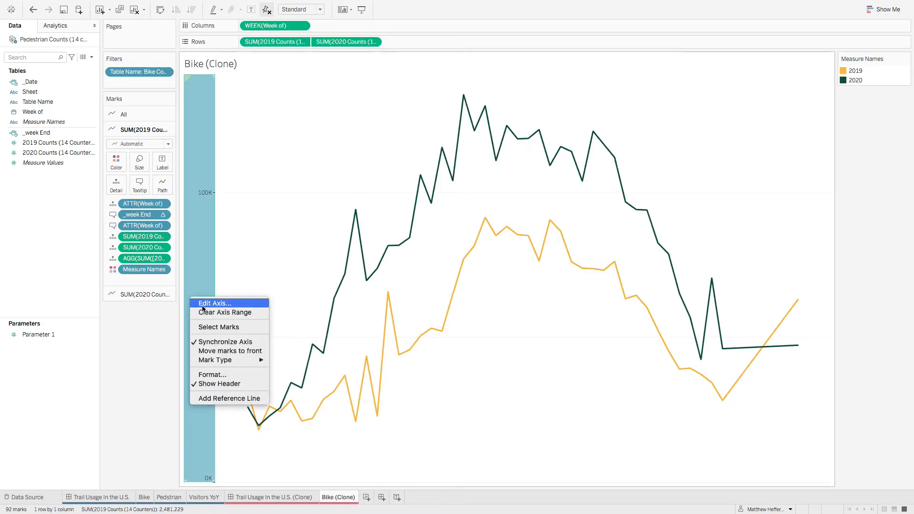
pyautogui.click(202, 303)
pyautogui.click(550, 230)
pyautogui.click(478, 230)
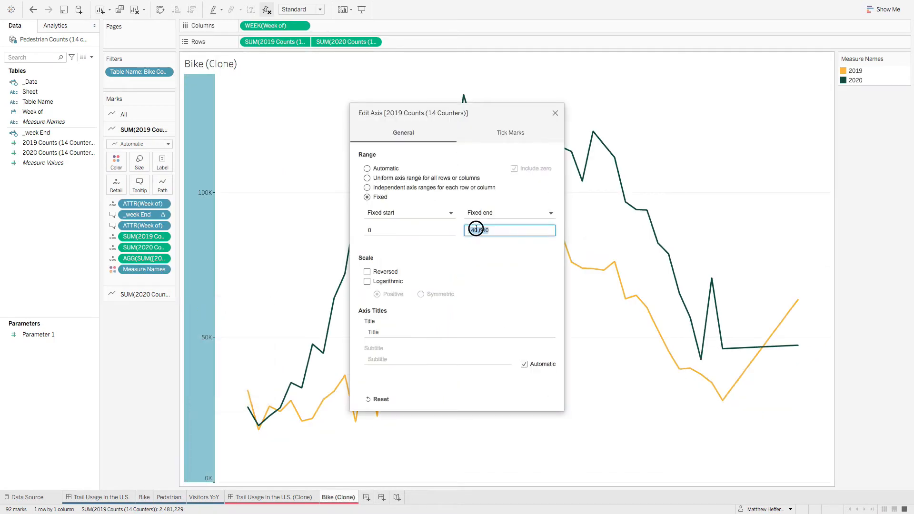
pyautogui.press('BackSpace')
pyautogui.press('BackSpace')
pyautogui.write('89')
pyautogui.press('Delete')
pyautogui.press('Delete')
pyautogui.press('Delete')
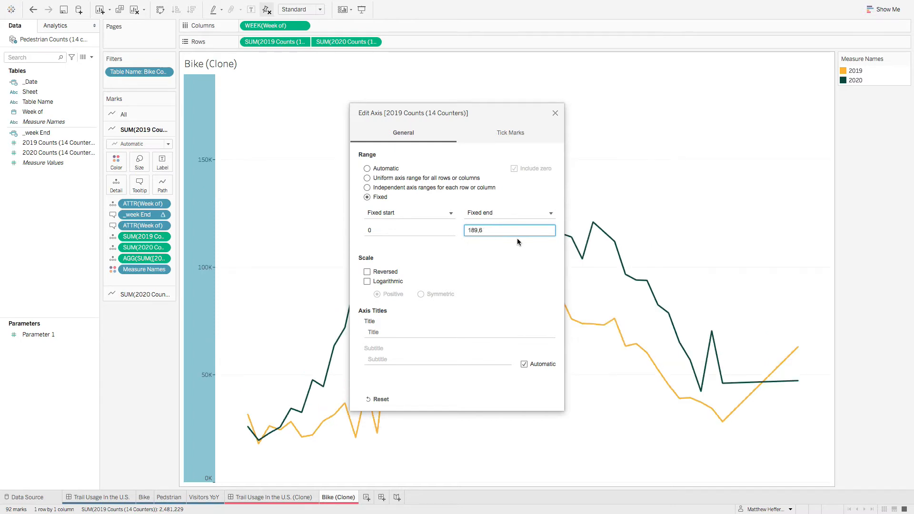
pyautogui.write('148')
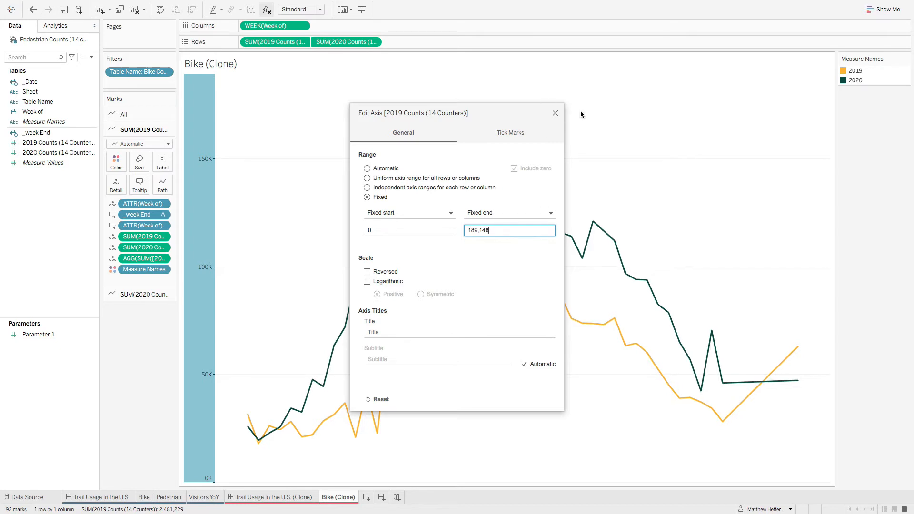
pyautogui.click(556, 113)
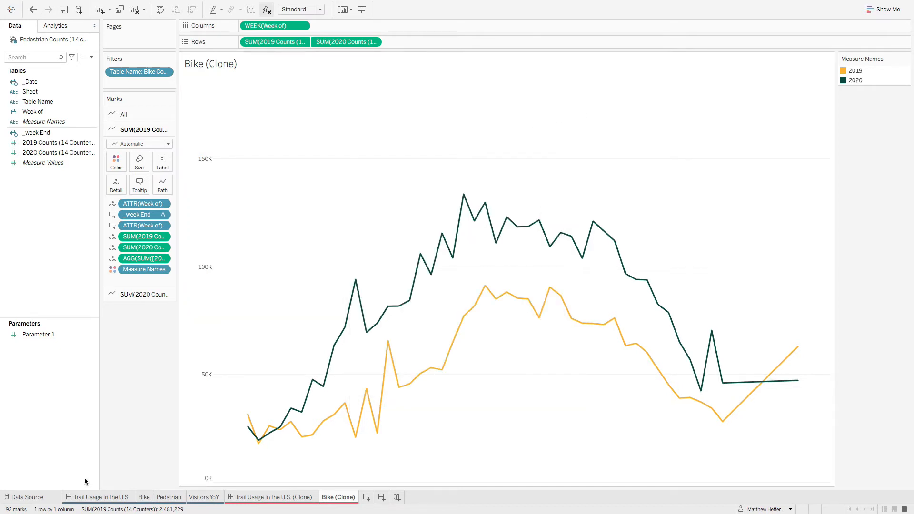
# Step: Compare the Bike and Bike (Clone) charts, and look over the original Pedstrian sheet
pyautogui.click(144, 498)
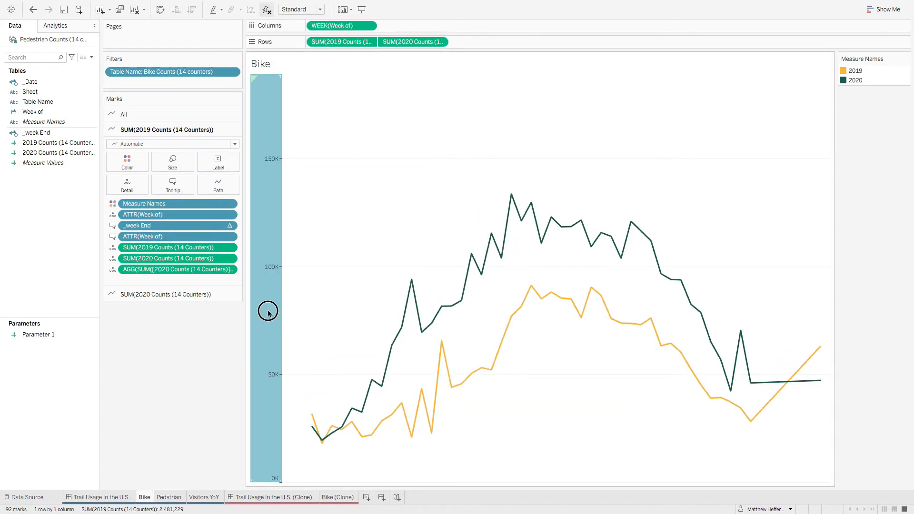
pyautogui.click(346, 499)
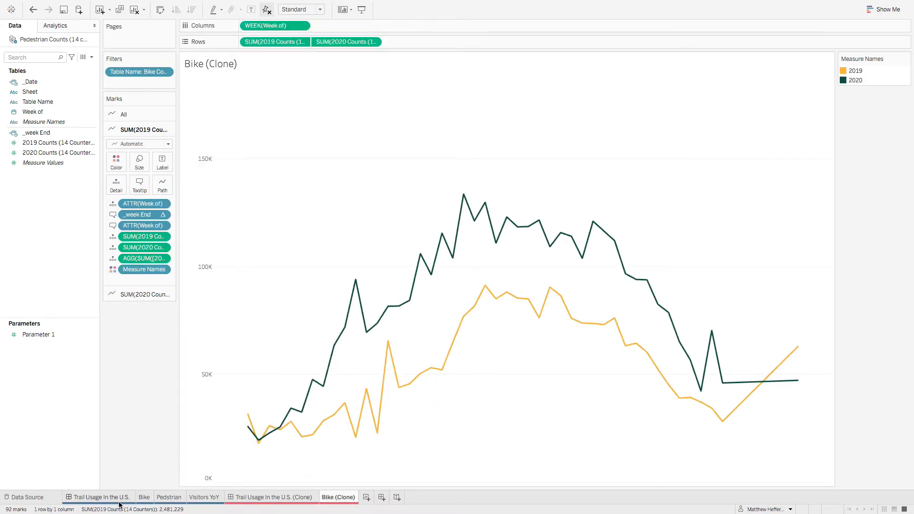
pyautogui.click(142, 500)
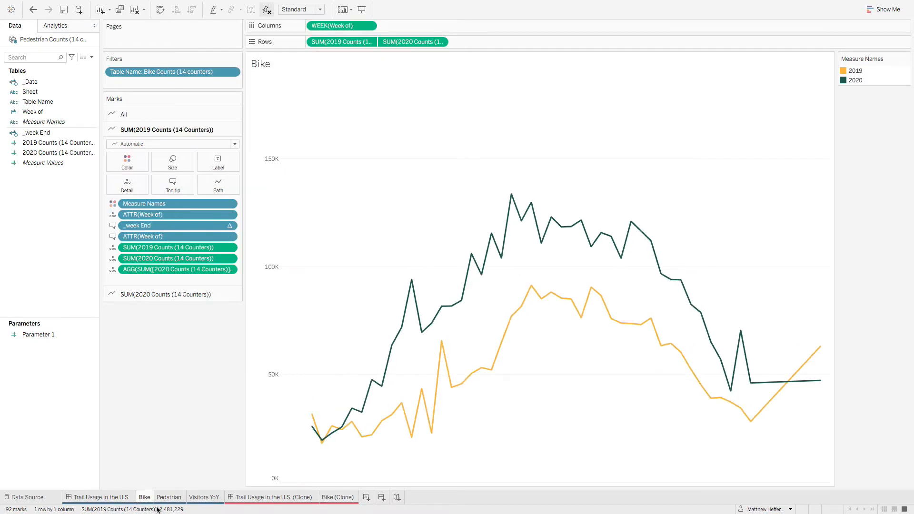
pyautogui.click(168, 502)
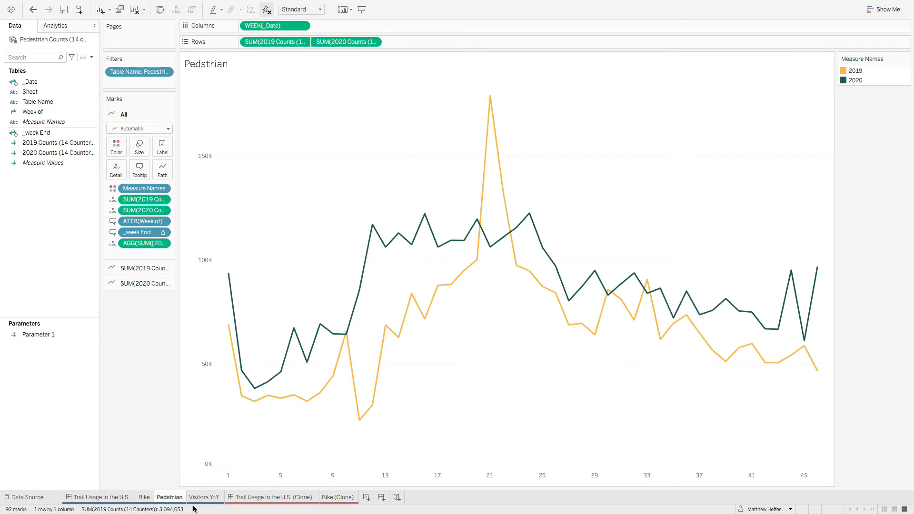
# Step: Add a new worksheet and rename it Pedstrian (Clone)
pyautogui.click(367, 498)
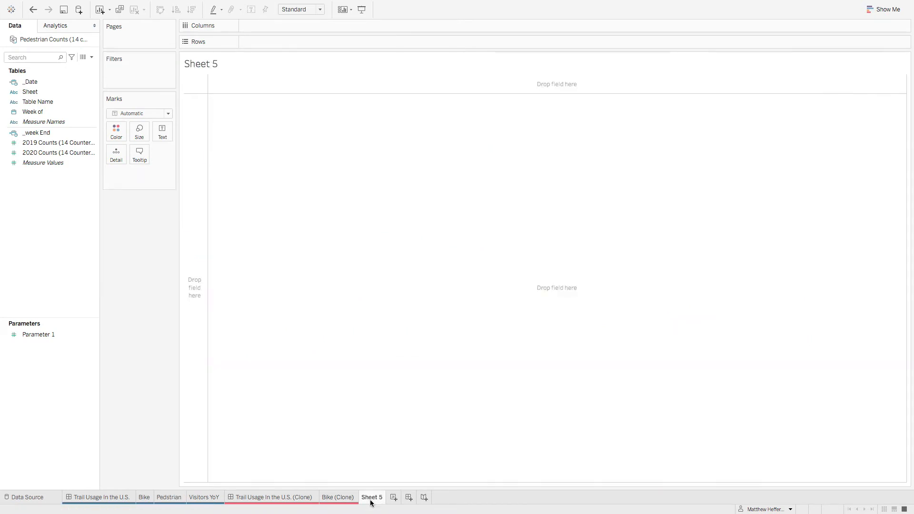
pyautogui.rightClick(373, 501)
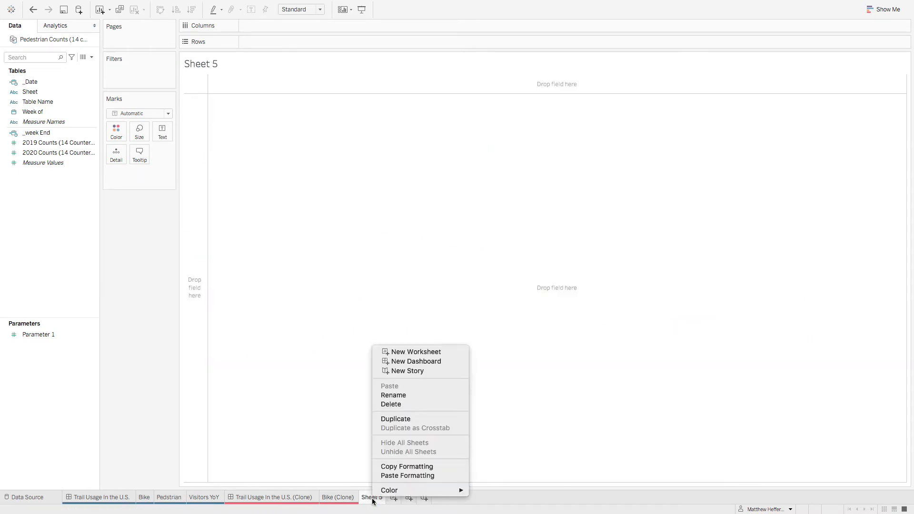
pyautogui.click(408, 391)
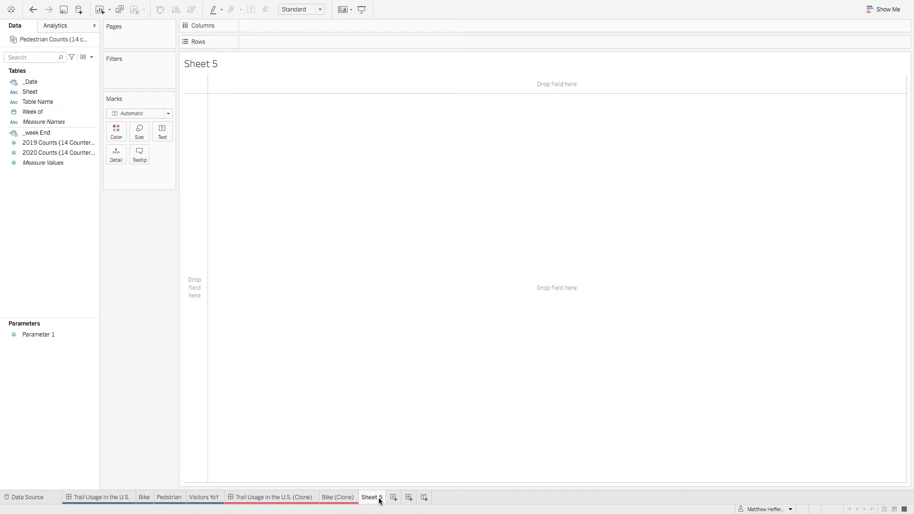
pyautogui.rightClick(380, 499)
pyautogui.click(403, 395)
pyautogui.write('Pedestrian')
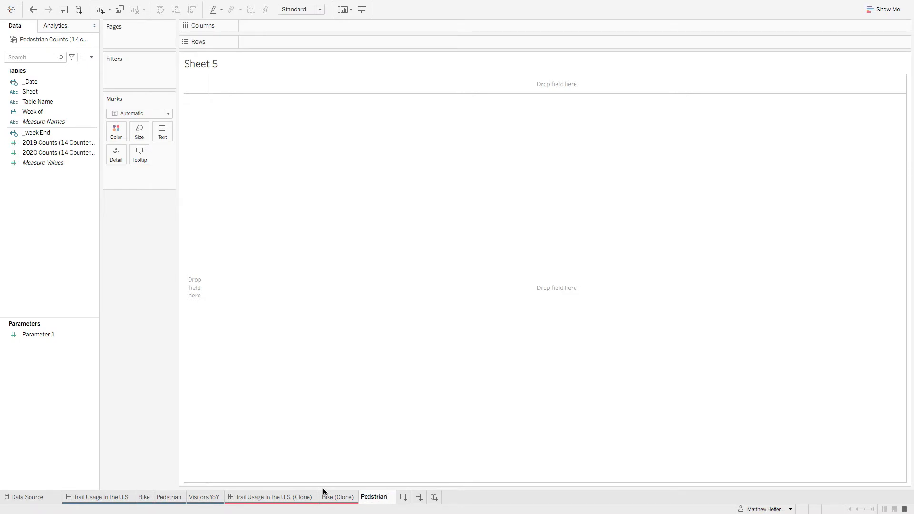
pyautogui.press('BackSpace')
pyautogui.write('(Clone)')
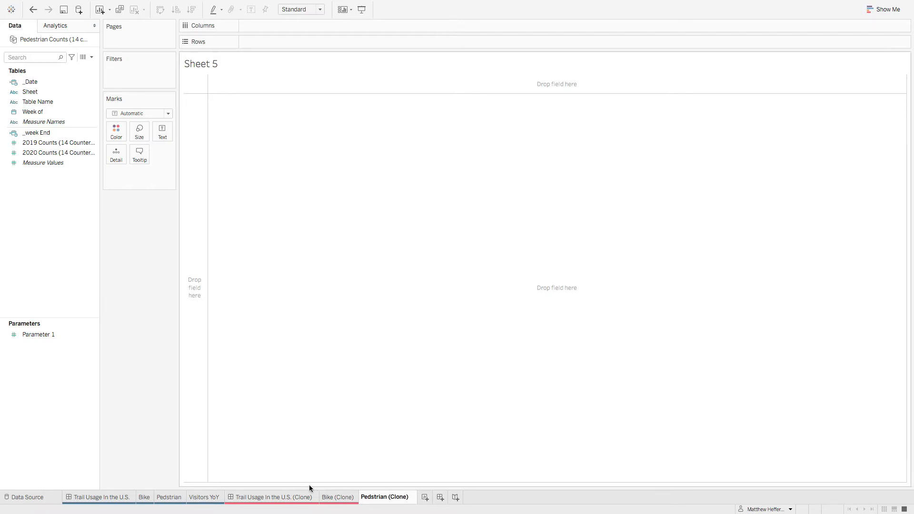
pyautogui.press('Return')
# Step: Color the Pedstrian (Clone) sheet tab red
pyautogui.rightClick(404, 505)
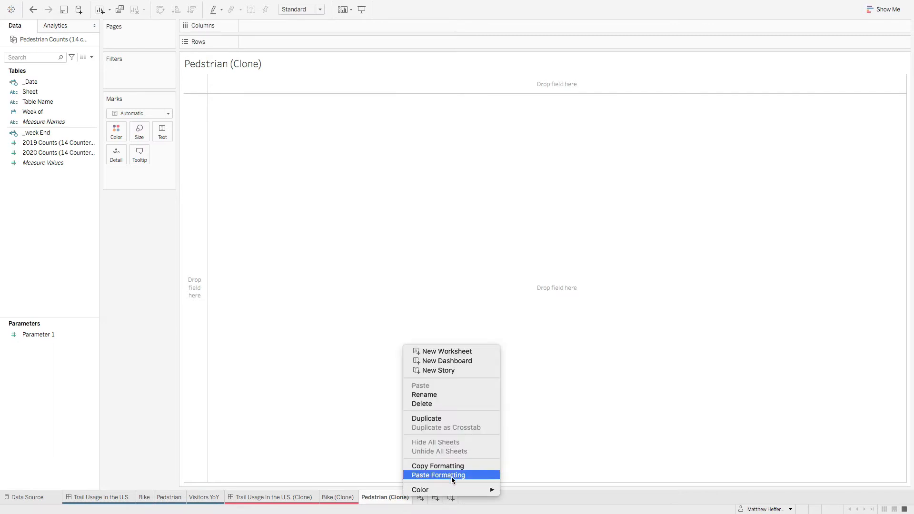
pyautogui.moveTo(468, 489)
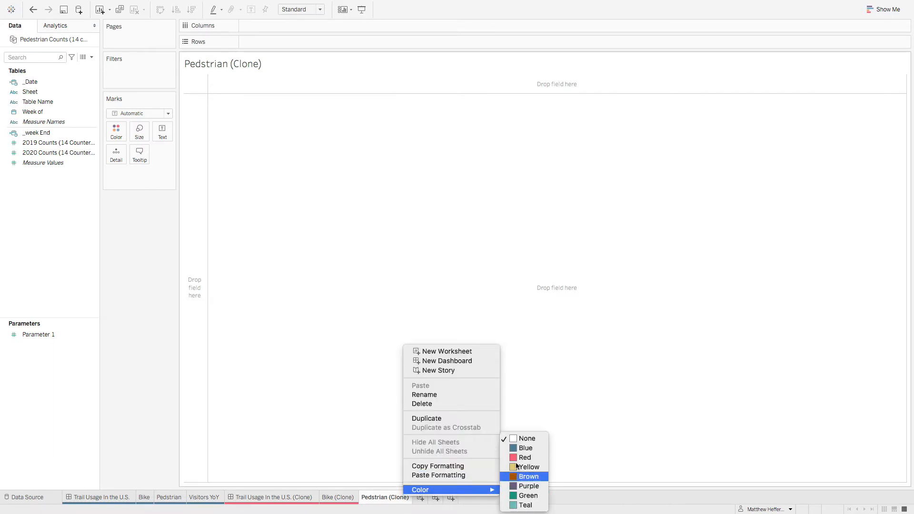
pyautogui.click(525, 458)
# Step: Check the custom date setting of the week field on the original Pedstrian sheet
pyautogui.click(168, 497)
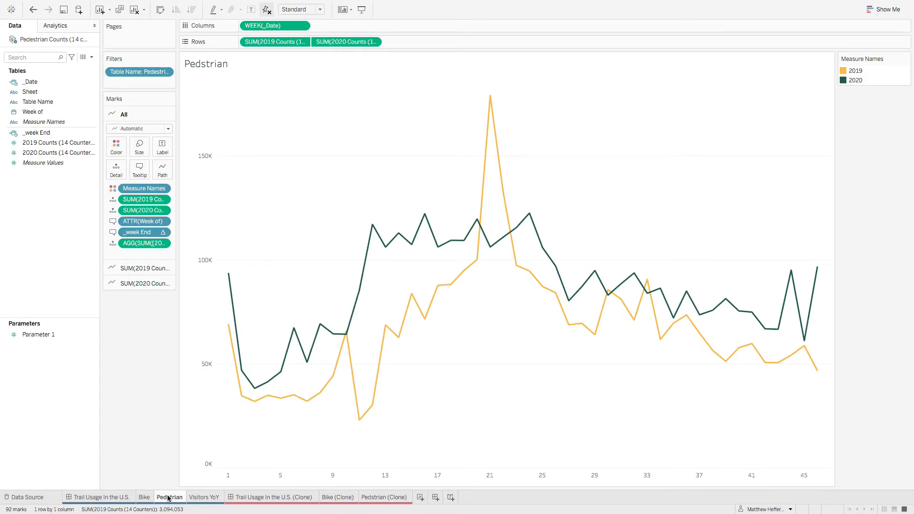
pyautogui.rightClick(279, 30)
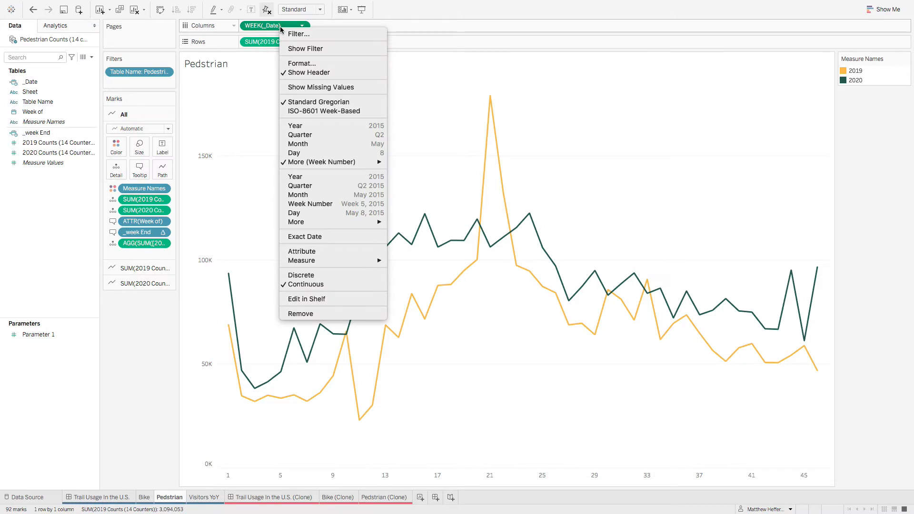
pyautogui.moveTo(368, 163)
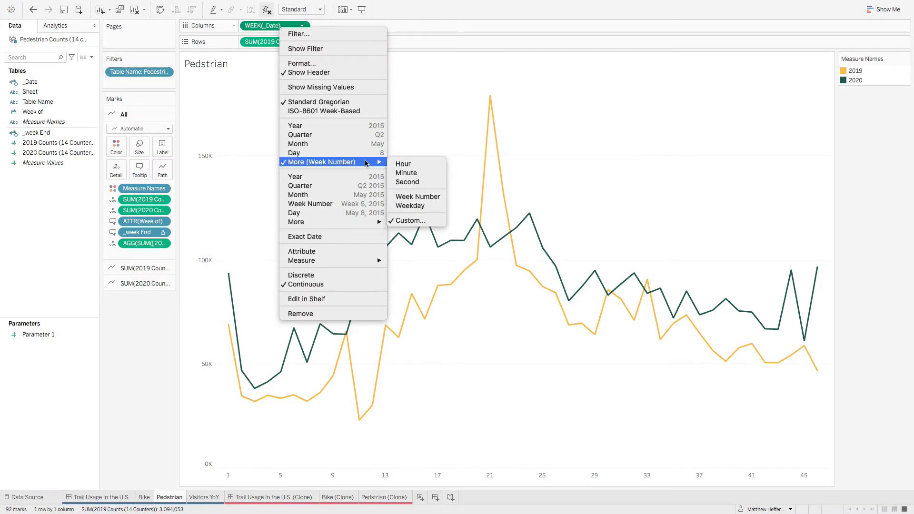
pyautogui.click(420, 223)
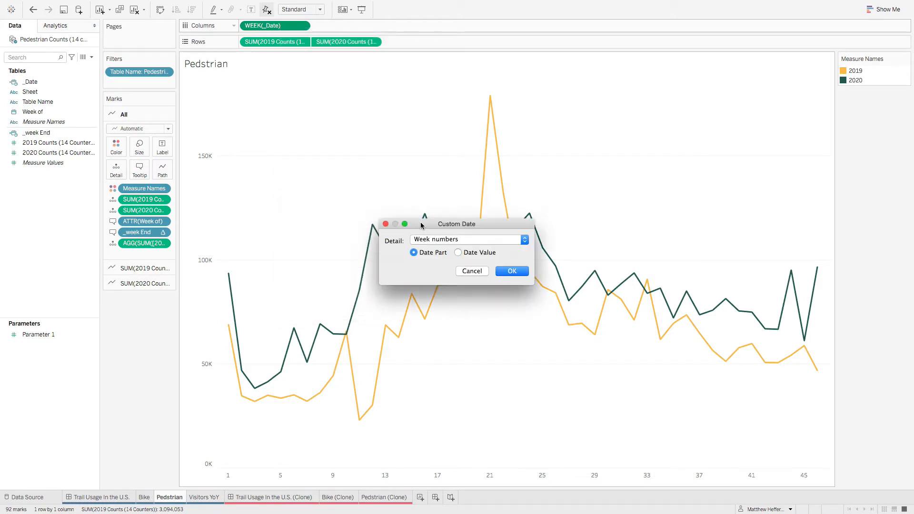
pyautogui.click(470, 271)
pyautogui.click(27, 92)
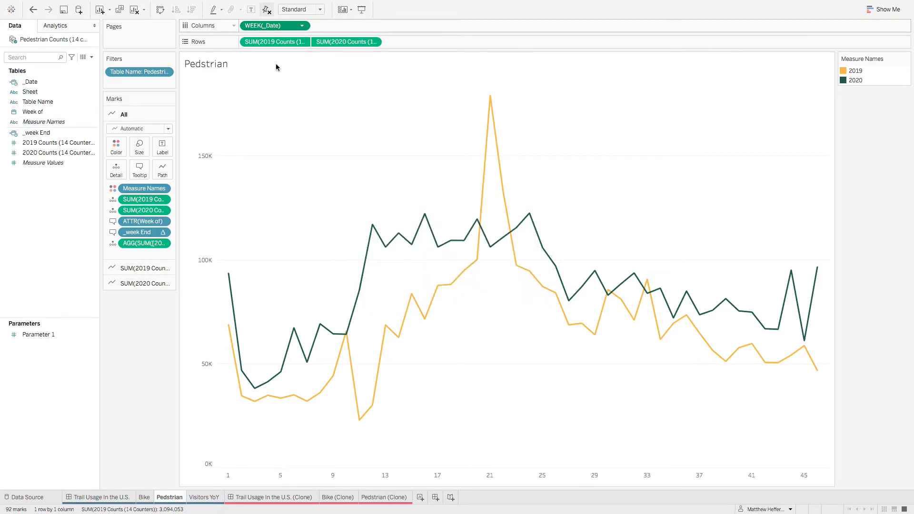
# Step: Place _Date on the columns of Pedstrian (Clone) as a continuous Week Number date part
pyautogui.click(388, 498)
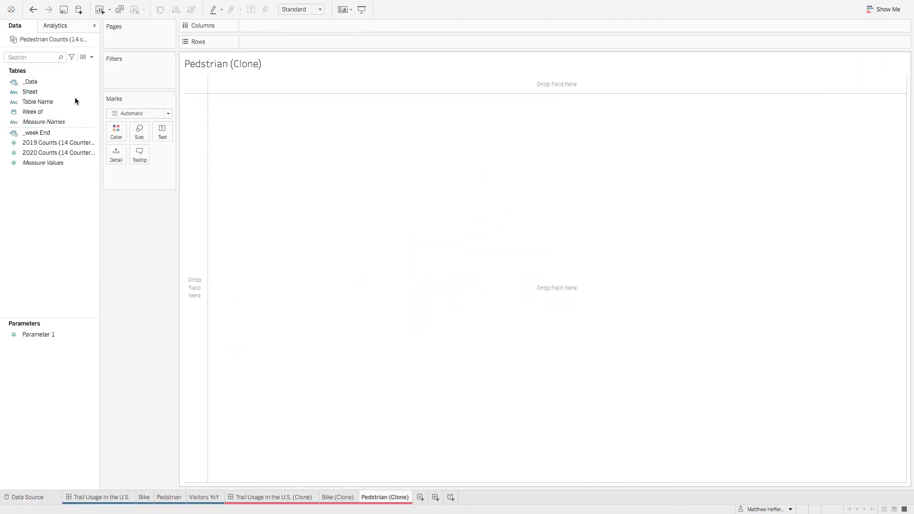
pyautogui.moveTo(30, 82); pyautogui.dragTo(278, 21)
pyautogui.rightClick(279, 30)
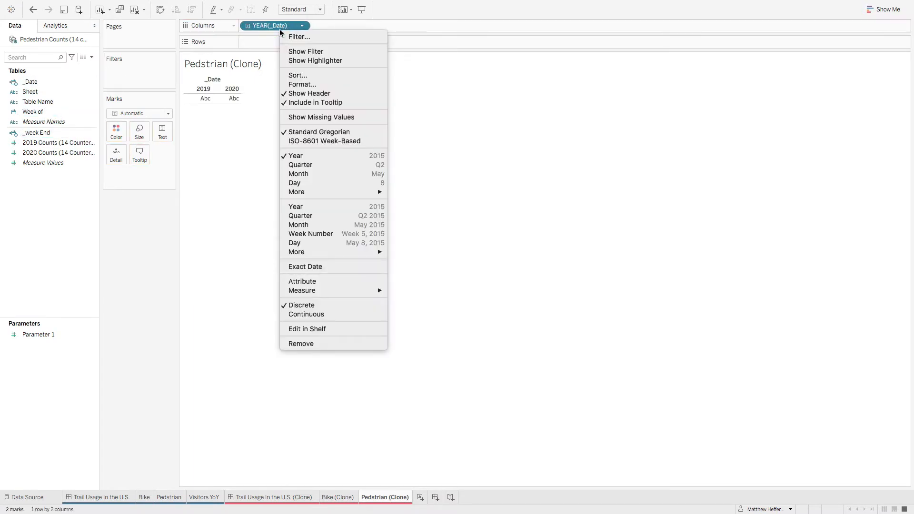
pyautogui.moveTo(362, 191)
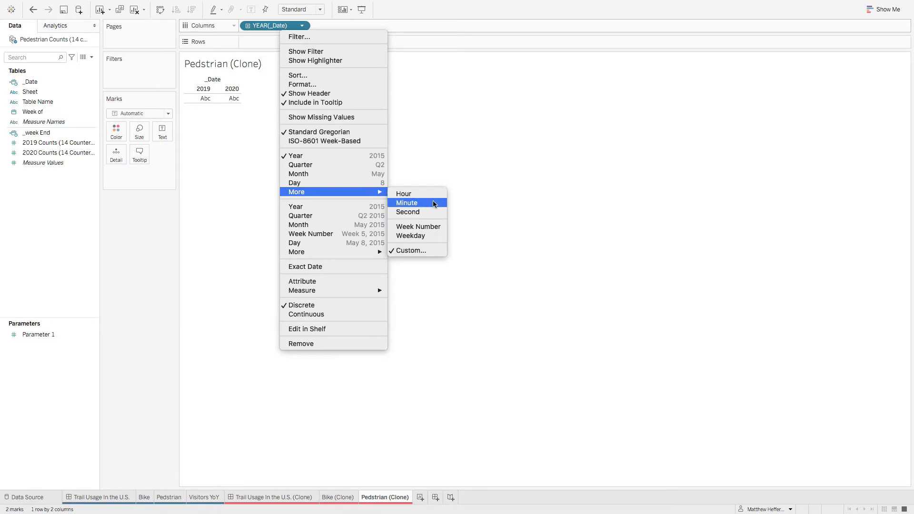
pyautogui.click(437, 228)
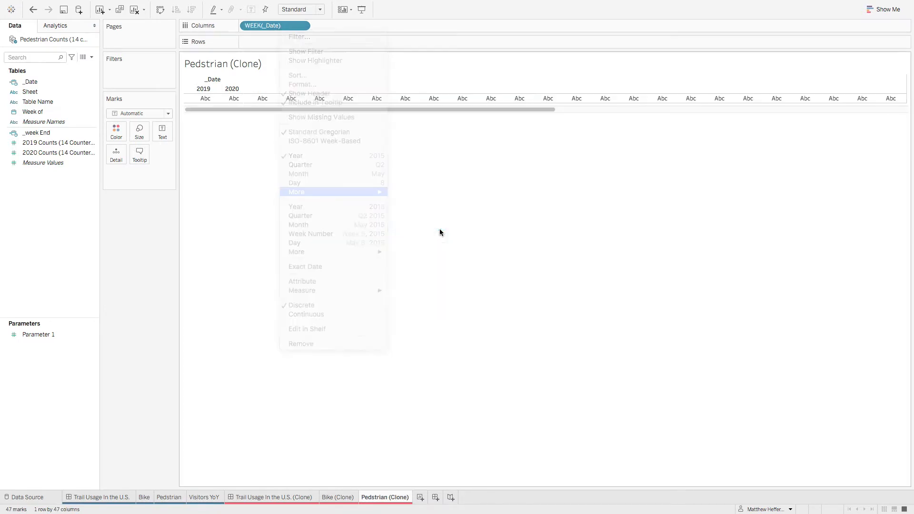
pyautogui.rightClick(280, 29)
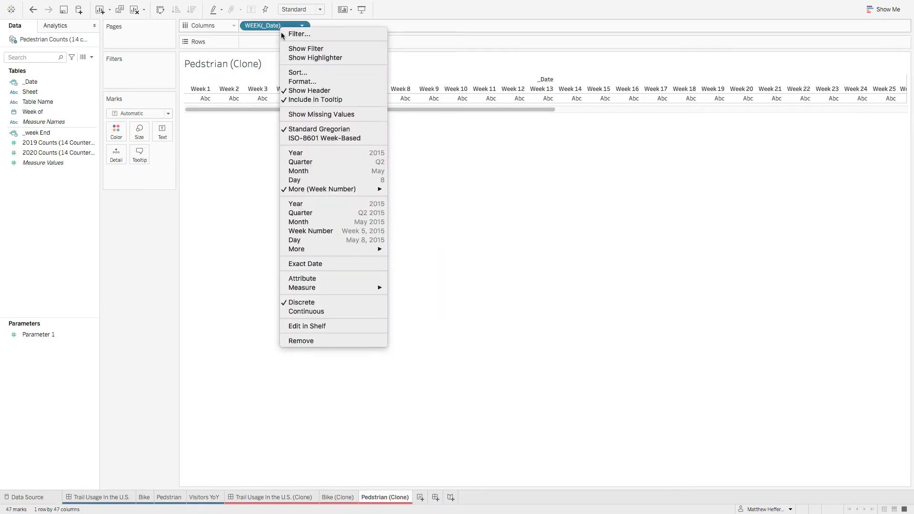
pyautogui.click(312, 311)
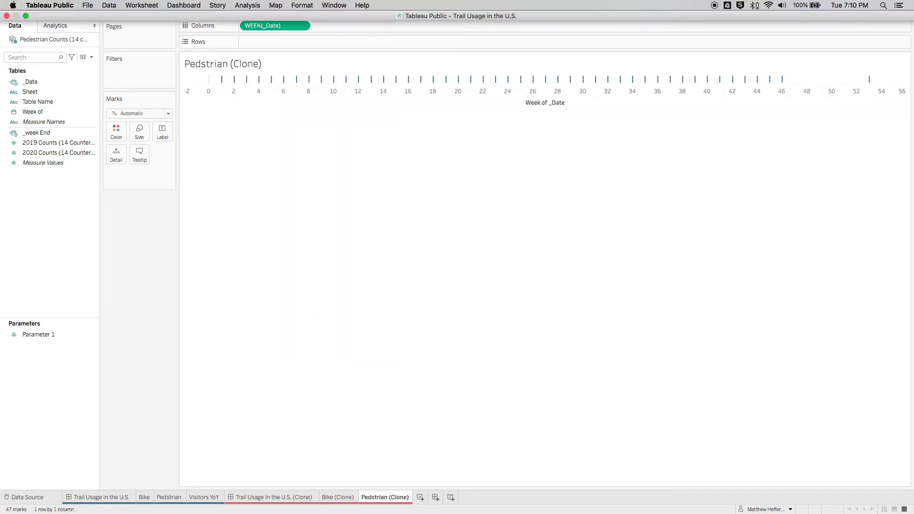
# Step: Check the original Pedstrian sheet's rows, and add 2019 Counts (14 Counters) to the rows of Pedstrian (Clone)
pyautogui.click(166, 496)
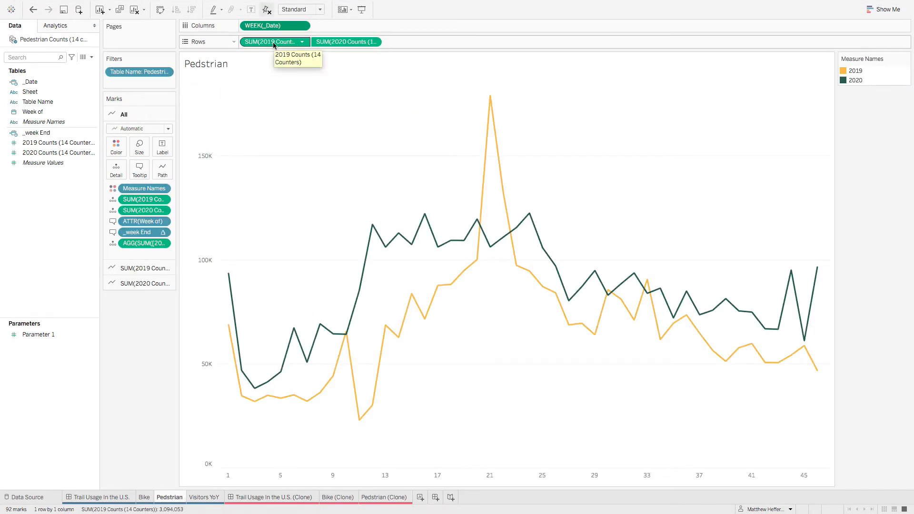
pyautogui.click(384, 496)
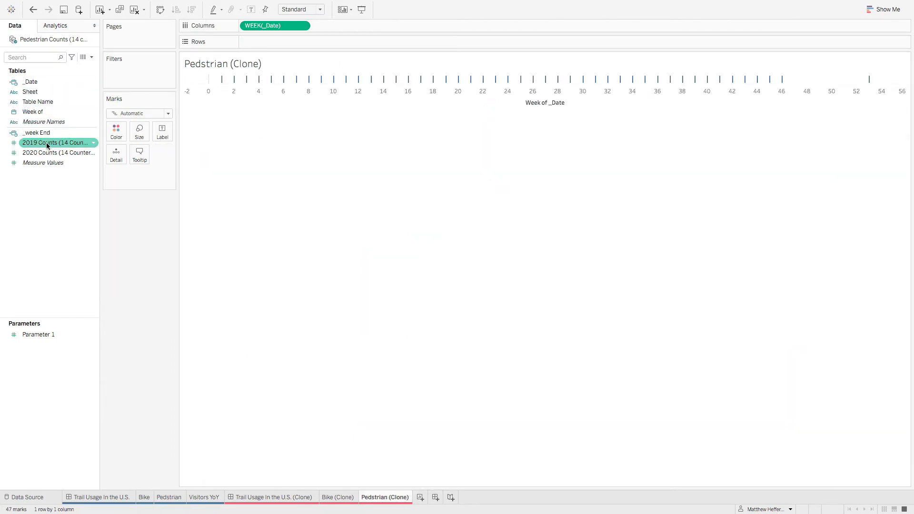
pyautogui.moveTo(46, 142); pyautogui.dragTo(267, 41)
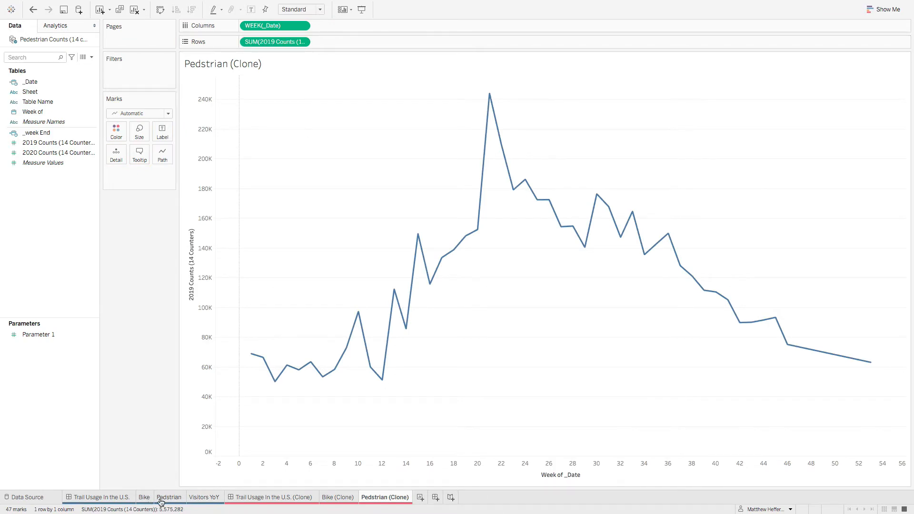
# Step: Compare with the original Pedstrian sheet, and filter Pedstrian (Clone) by Table Name to keep only Pedestrian Counts (14 counters)
pyautogui.click(171, 498)
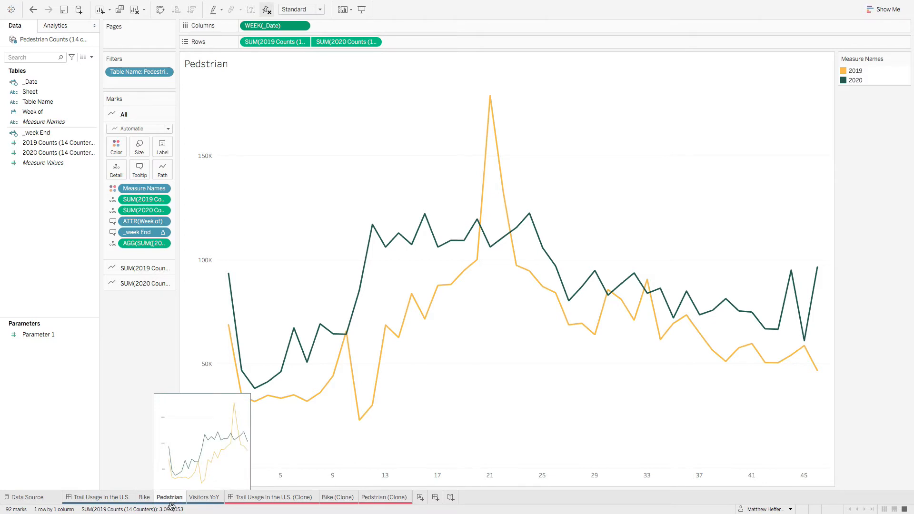
pyautogui.moveTo(294, 328)
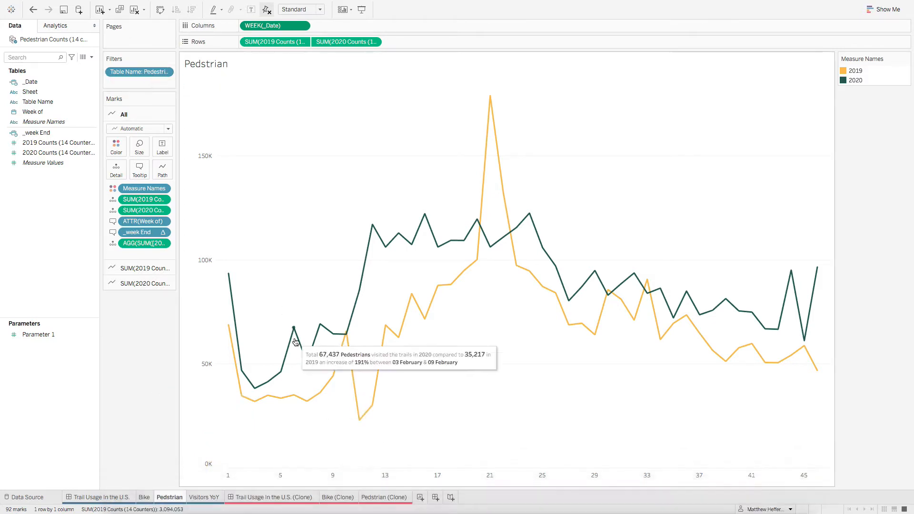
pyautogui.click(383, 497)
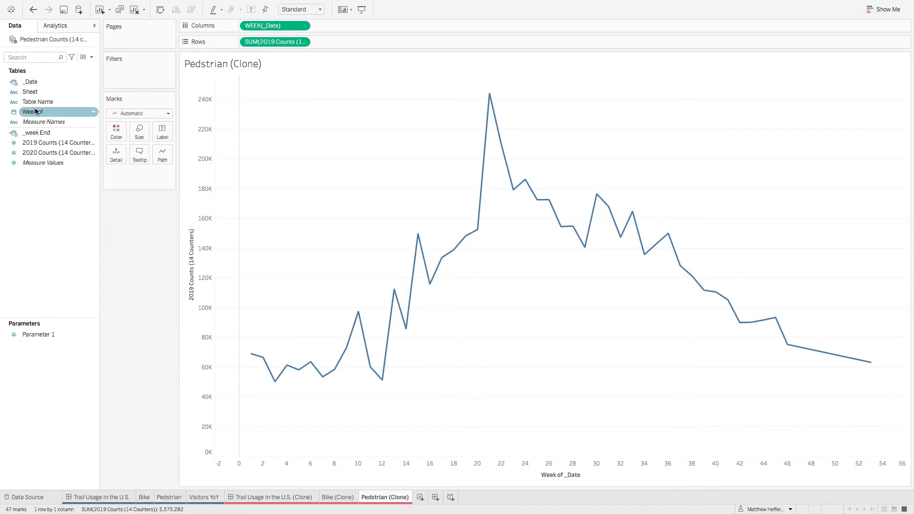
pyautogui.click(58, 103)
pyautogui.moveTo(58, 103); pyautogui.dragTo(143, 72)
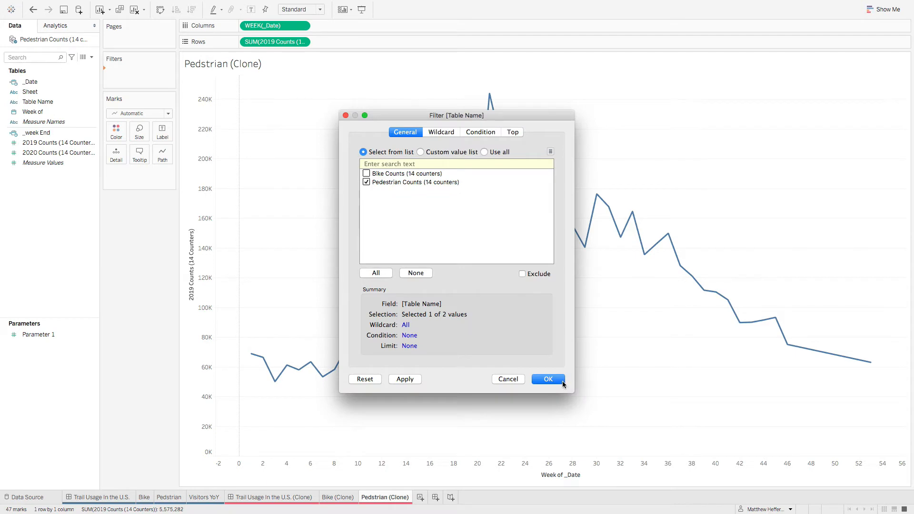
pyautogui.click(563, 382)
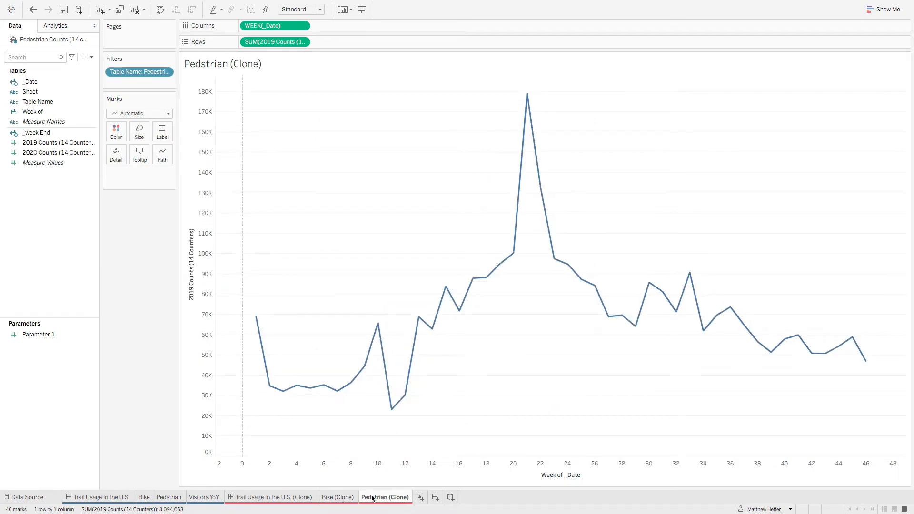
# Step: Check the range and tick mark settings of the 2019 Counts axis on the original Pedstrian sheet
pyautogui.click(169, 497)
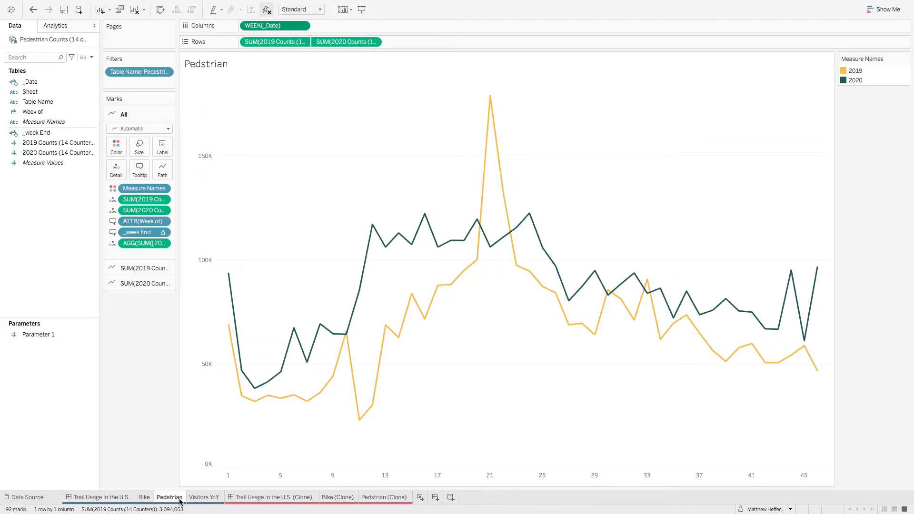
pyautogui.rightClick(193, 323)
pyautogui.click(213, 327)
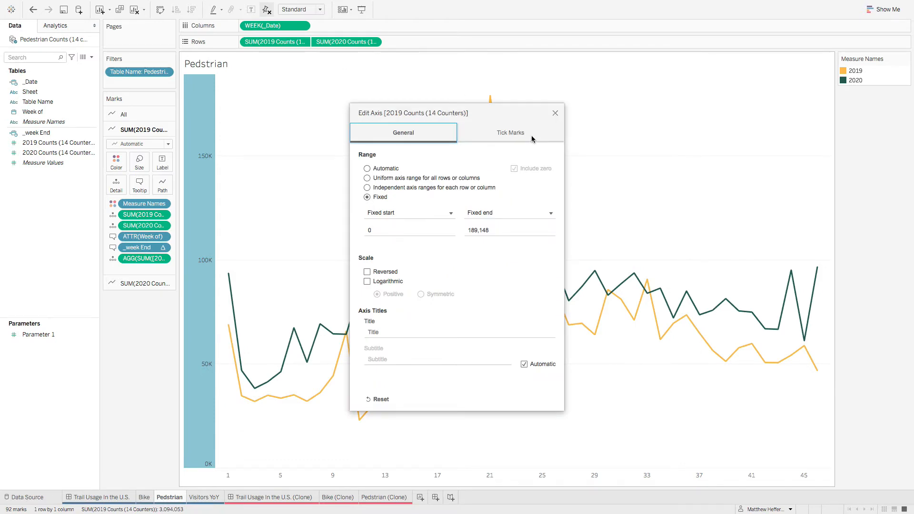
pyautogui.click(502, 135)
pyautogui.click(555, 114)
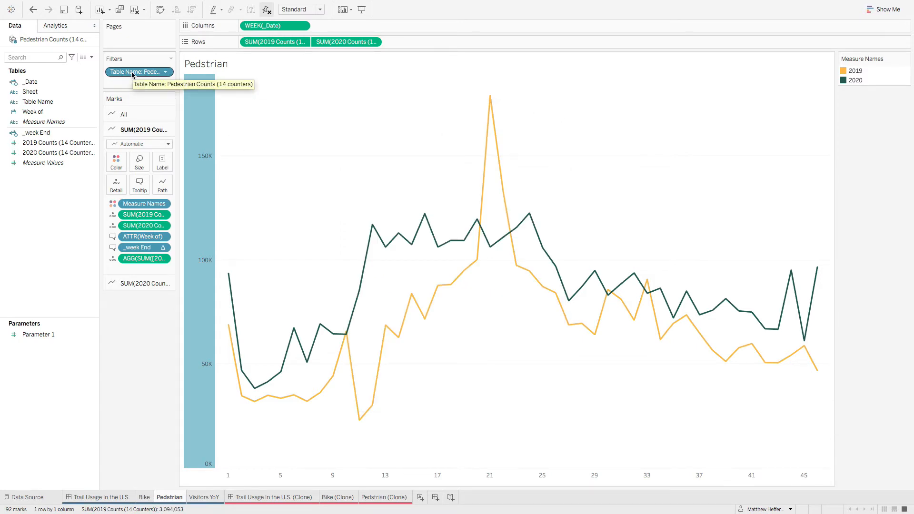
# Step: Delete the Pedstrian (Clone) sheet and duplicate the Bike (Clone) sheet to replace it
pyautogui.rightClick(385, 497)
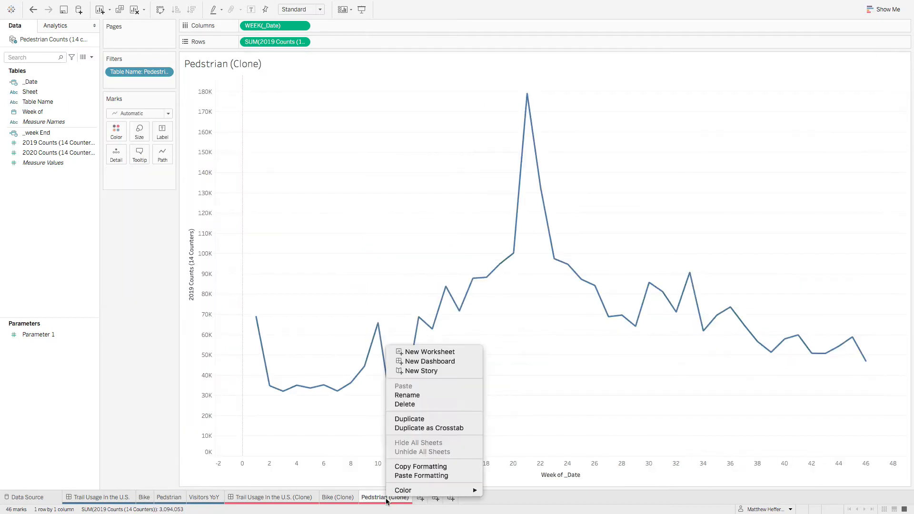
pyautogui.click(405, 404)
pyautogui.rightClick(347, 498)
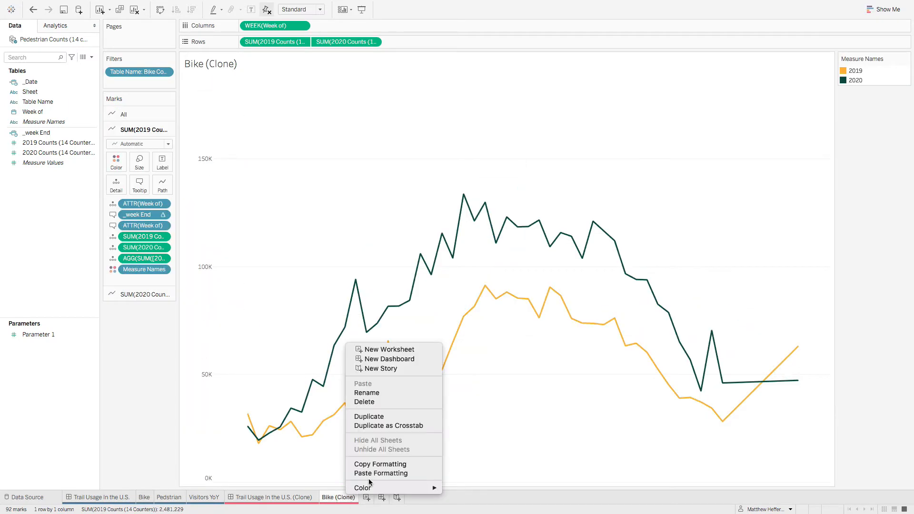
pyautogui.click(373, 417)
# Step: Rename the duplicated Bike (Clone) (2) sheet as Pedstrain (Clone)
pyautogui.rightClick(386, 497)
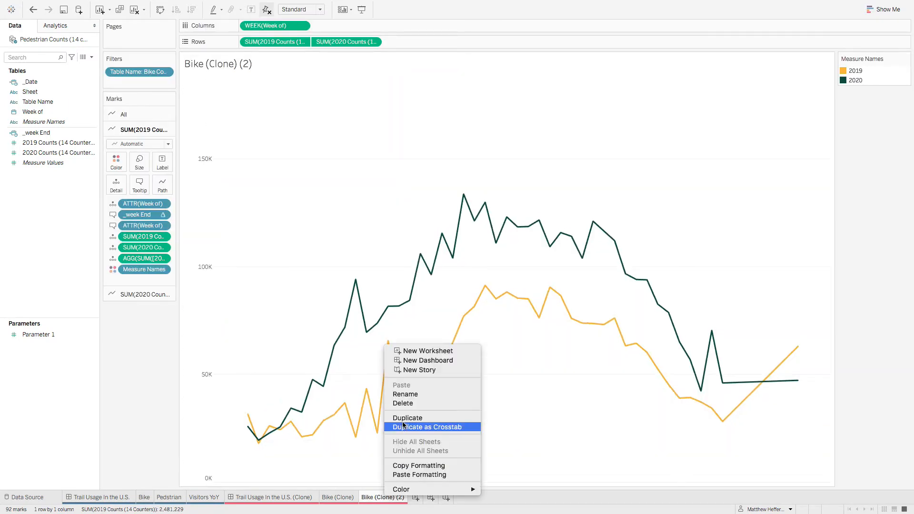
pyautogui.click(408, 395)
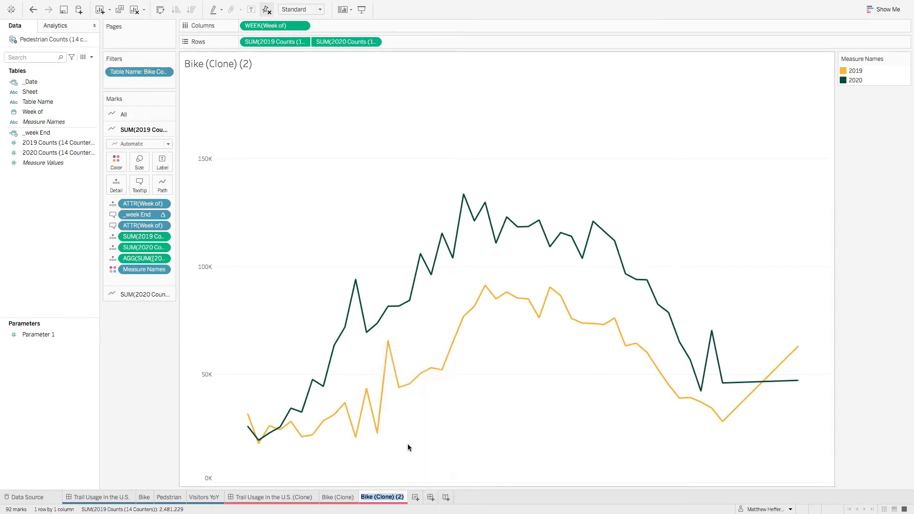
pyautogui.click(373, 498)
pyautogui.press('BackSpace')
pyautogui.press('BackSpace')
pyautogui.press('BackSpace')
pyautogui.press('BackSpace')
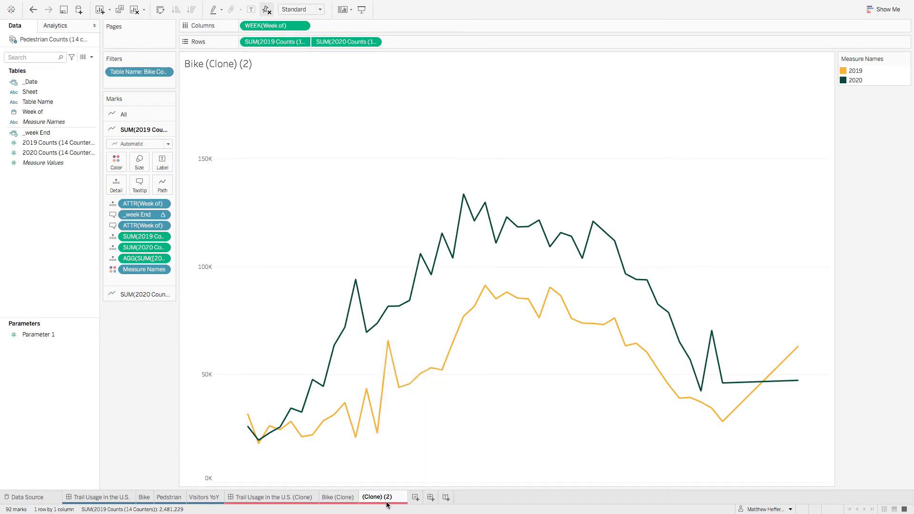
pyautogui.write('Pedstrain')
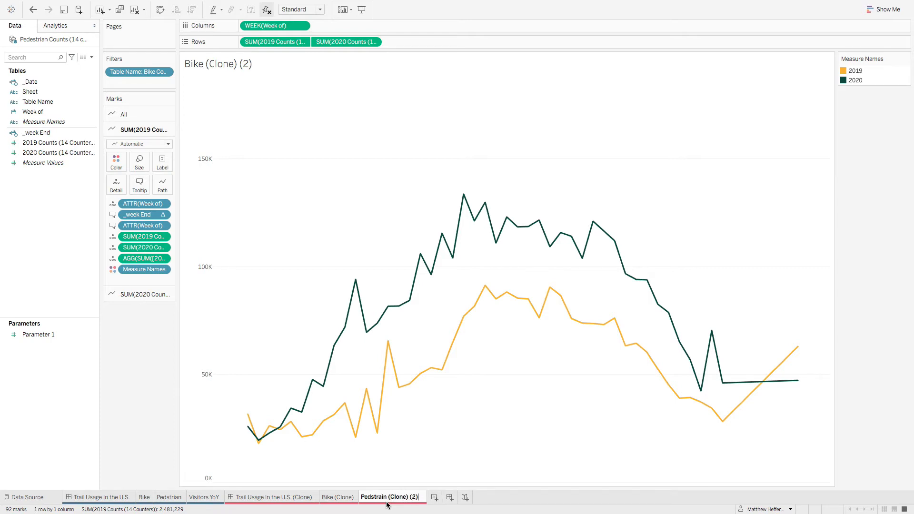
pyautogui.press('BackSpace')
pyautogui.press('BackSpace')
pyautogui.press('BackSpace')
pyautogui.press('BackSpace')
pyautogui.press('Return')
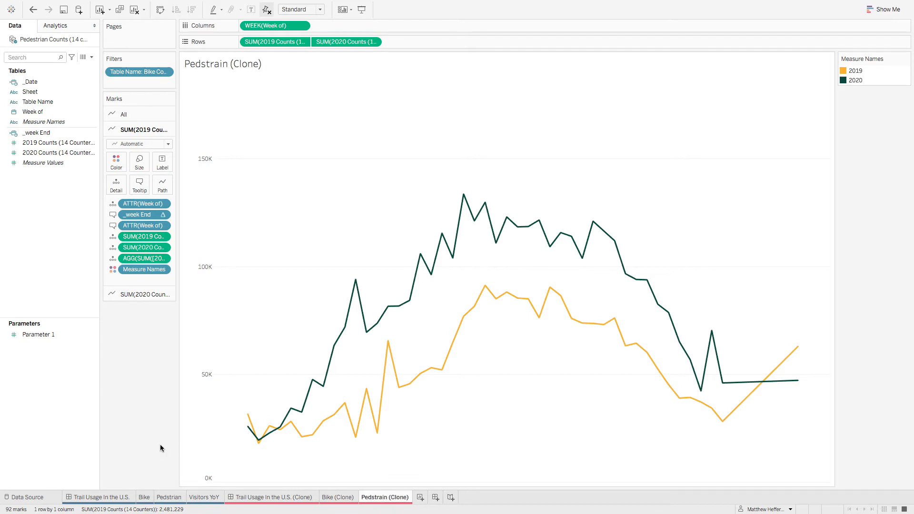
# Step: Change the Table Name filter on Pedstrain (Clone) to include Pedestrian Counts (14 counters) instead of Bike Counts
pyautogui.rightClick(130, 72)
pyautogui.click(149, 79)
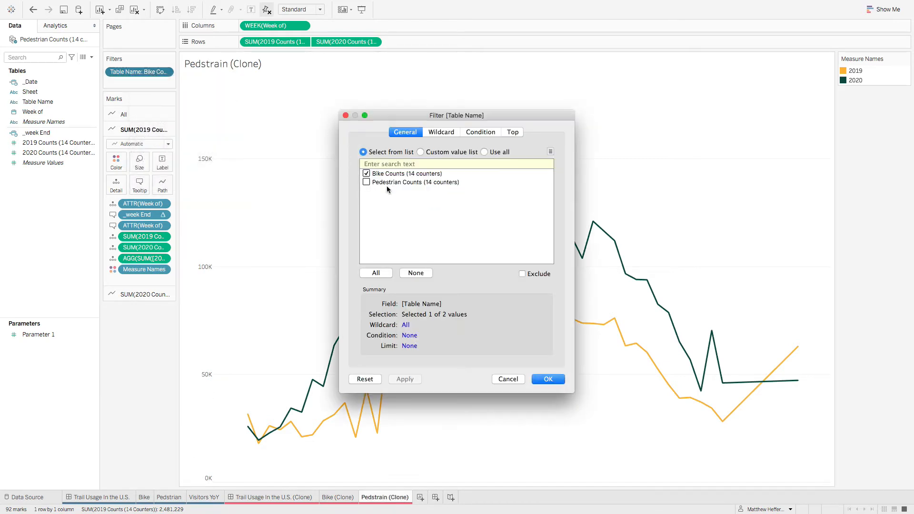
pyautogui.click(368, 182)
pyautogui.click(365, 174)
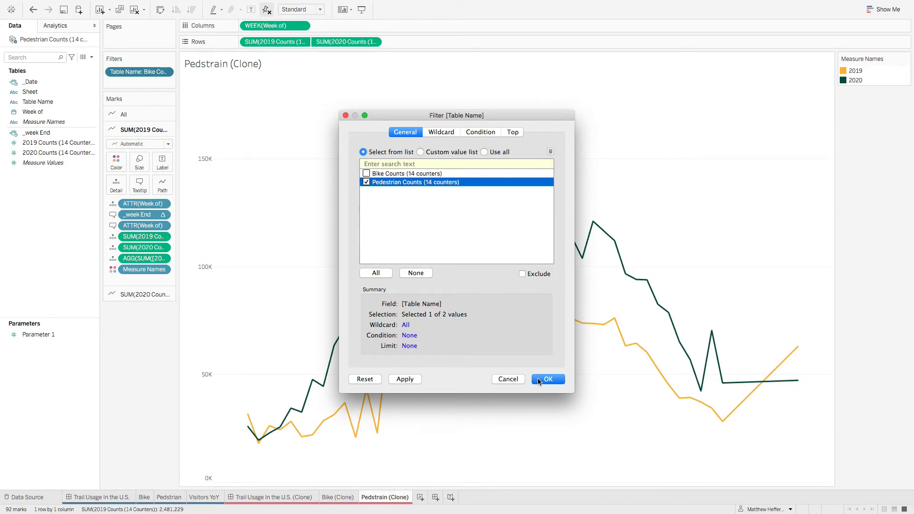
pyautogui.click(541, 379)
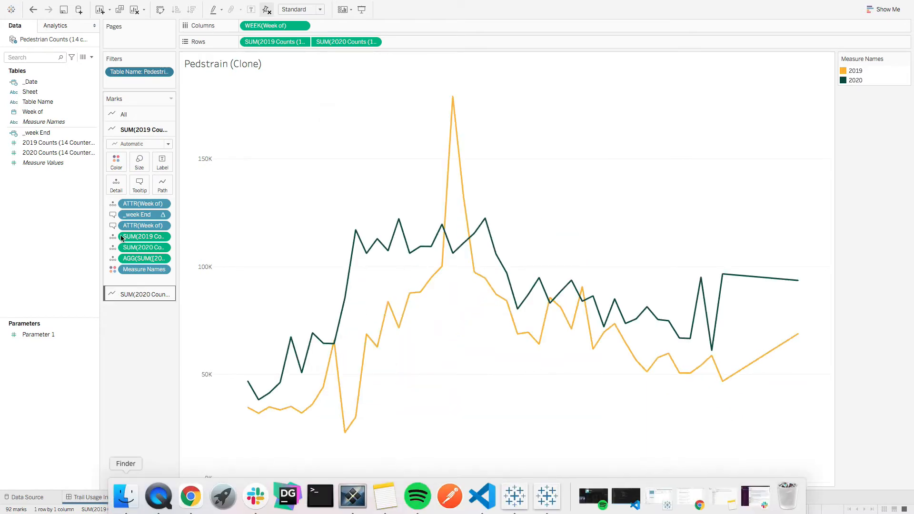
# Step: Compare Pedstrain (Clone) with the original Pedstrian sheet, and copy the original's formatting onto the clone
pyautogui.click(176, 501)
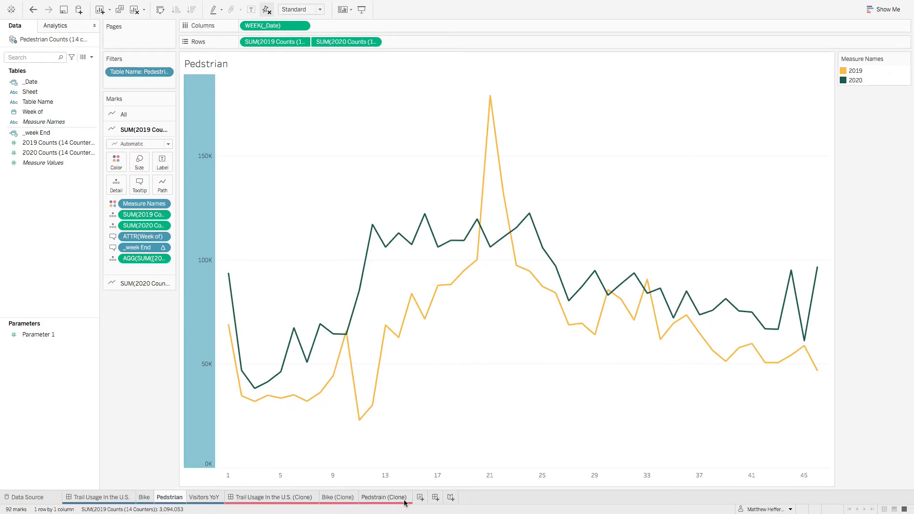
pyautogui.click(384, 498)
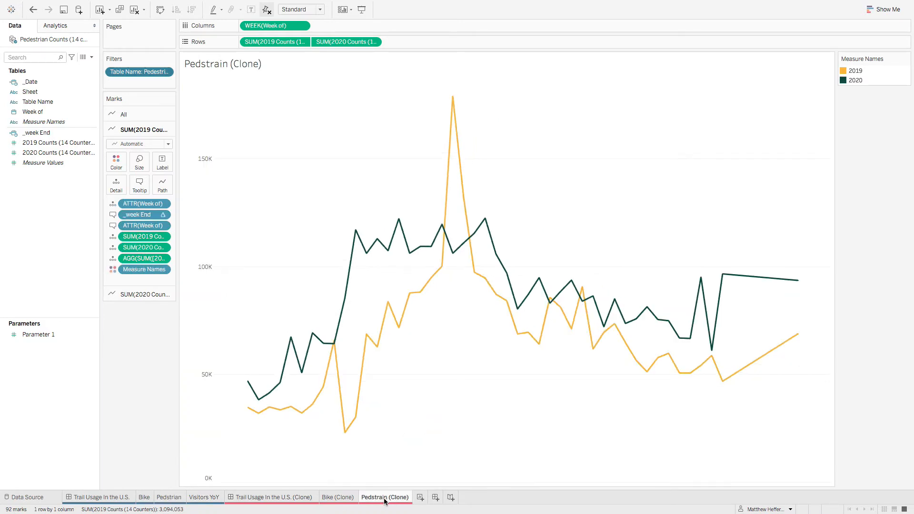
pyautogui.rightClick(170, 497)
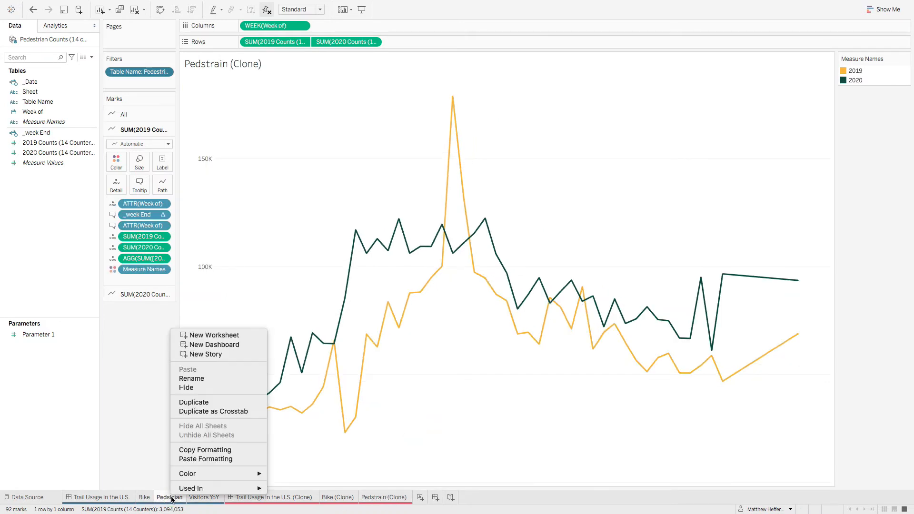
pyautogui.click(243, 452)
pyautogui.rightClick(393, 497)
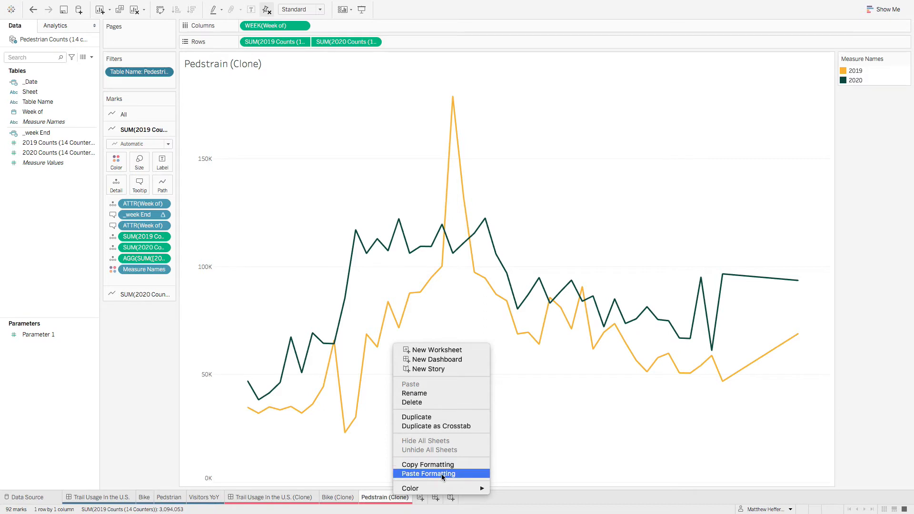
pyautogui.click(442, 473)
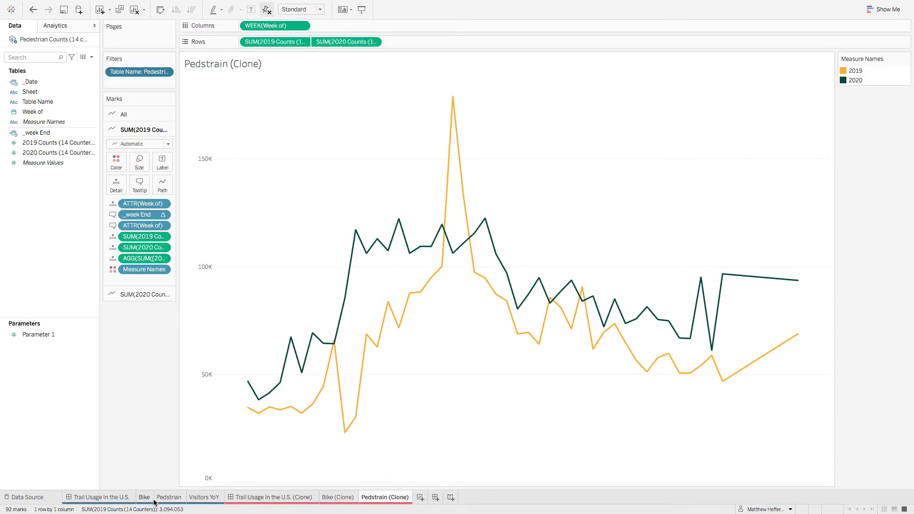
# Step: Check the range settings of the week axis on the original Pedstrian sheet
pyautogui.click(169, 497)
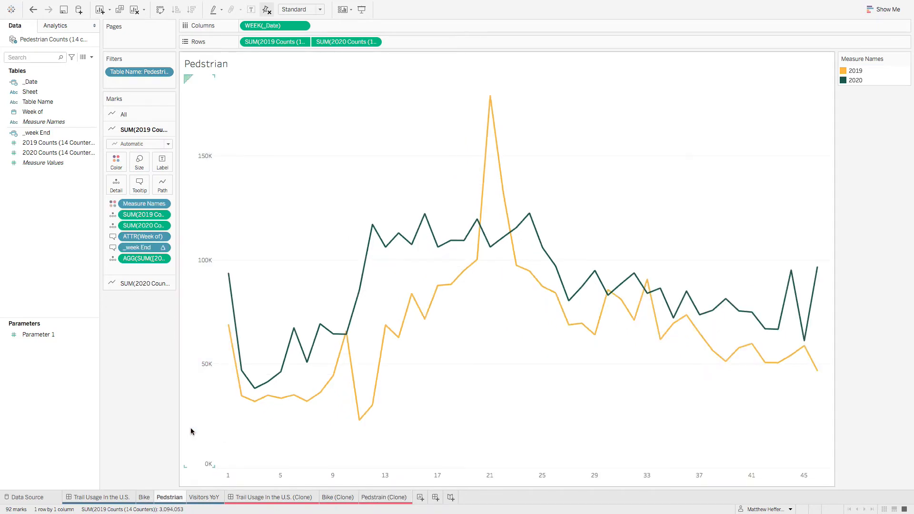
pyautogui.rightClick(327, 473)
pyautogui.click(353, 406)
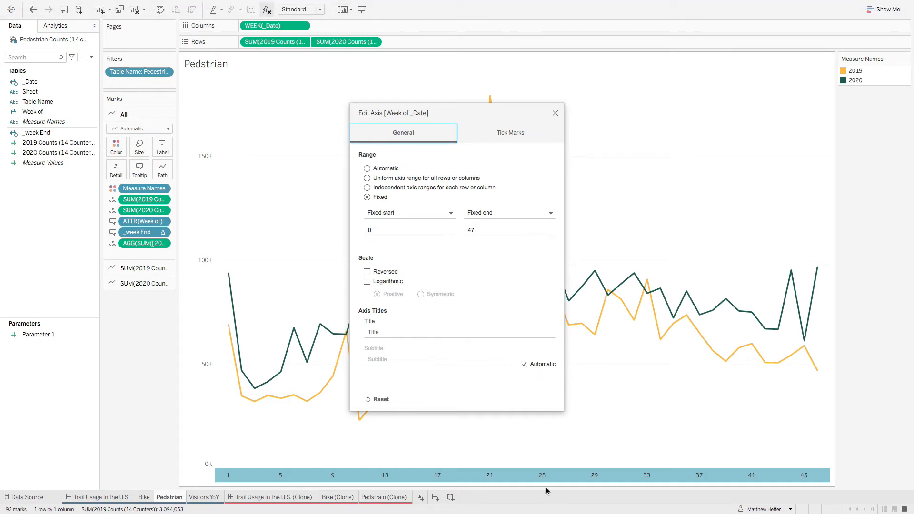
pyautogui.click(555, 114)
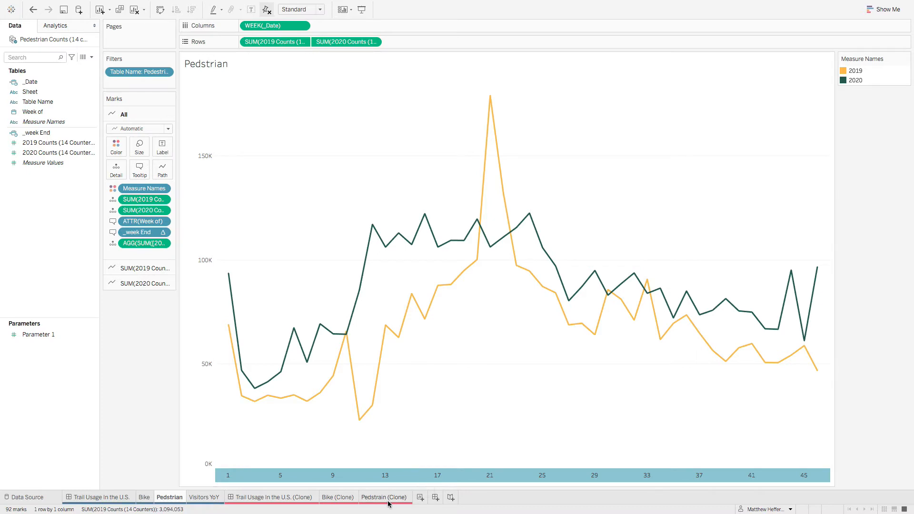
pyautogui.rightClick(370, 477)
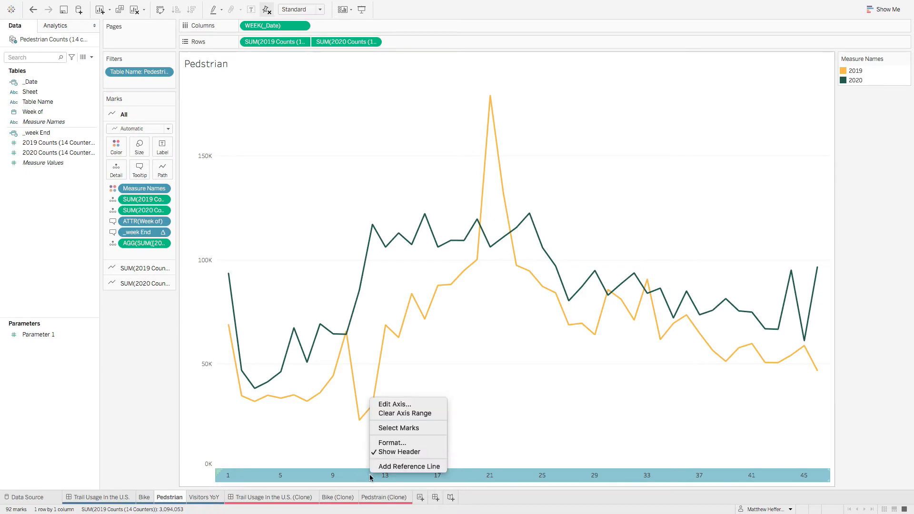
pyautogui.click(412, 413)
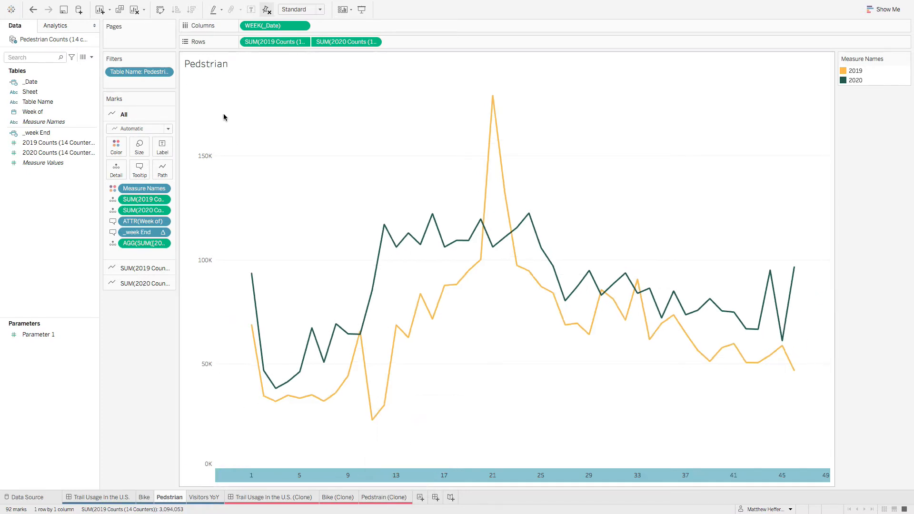
pyautogui.click(32, 10)
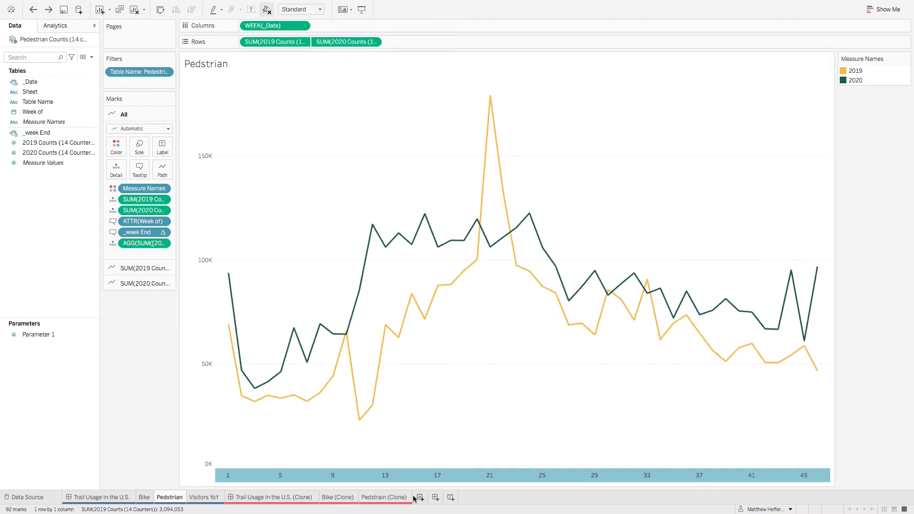
# Step: Review the fixed range and the major tick mark settings of the original Pedstrian sheet's week axis
pyautogui.rightClick(428, 478)
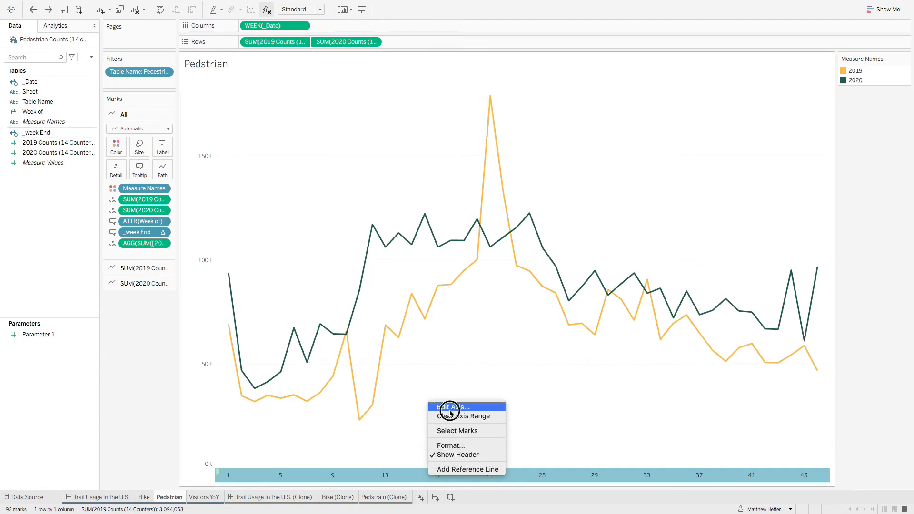
pyautogui.click(450, 413)
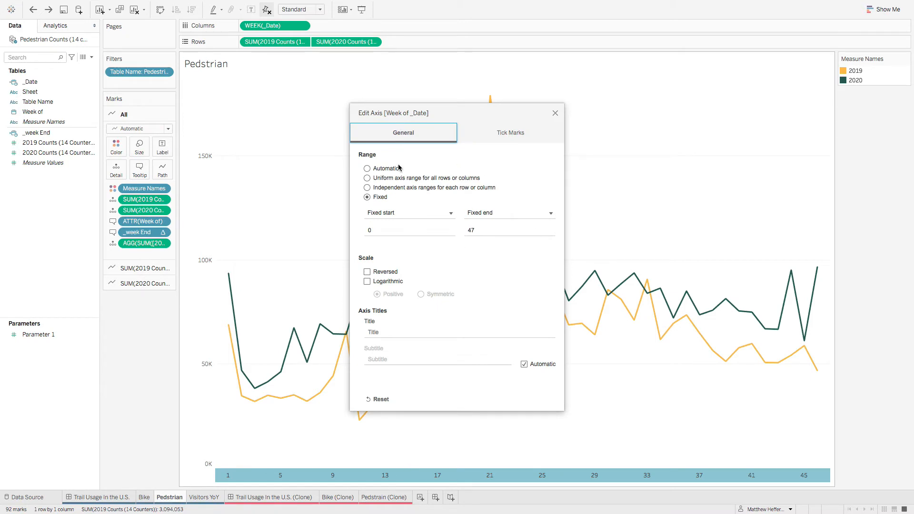
pyautogui.click(515, 136)
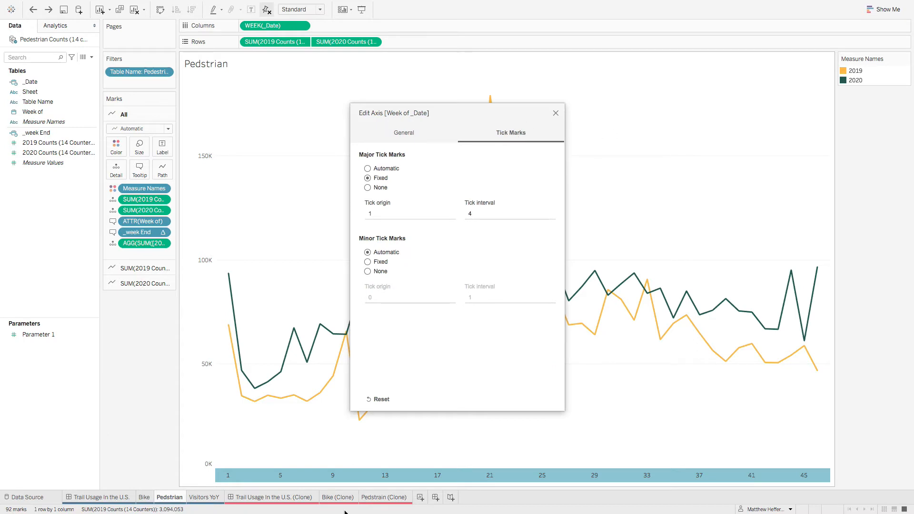
pyautogui.click(554, 113)
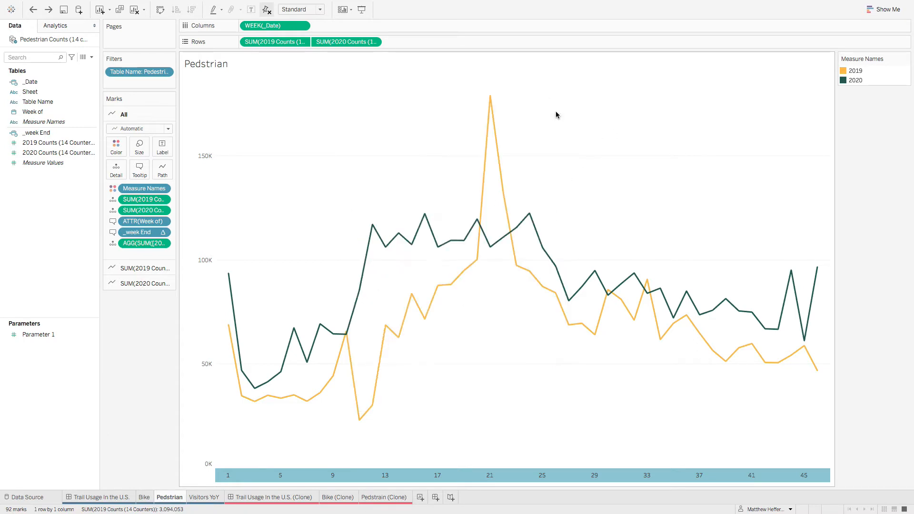
# Step: Show the header of the Week of axis on the Pedstrain (Clone) sheet
pyautogui.click(381, 497)
pyautogui.rightClick(281, 29)
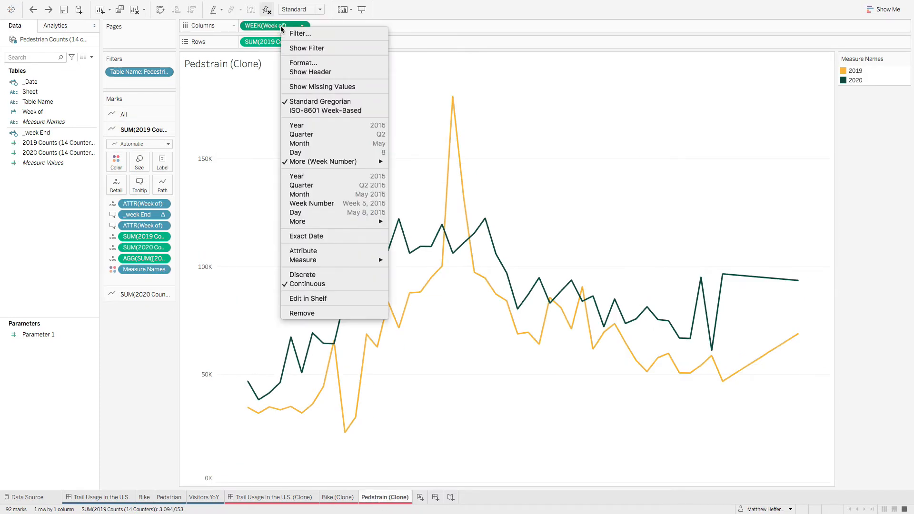
pyautogui.click(310, 72)
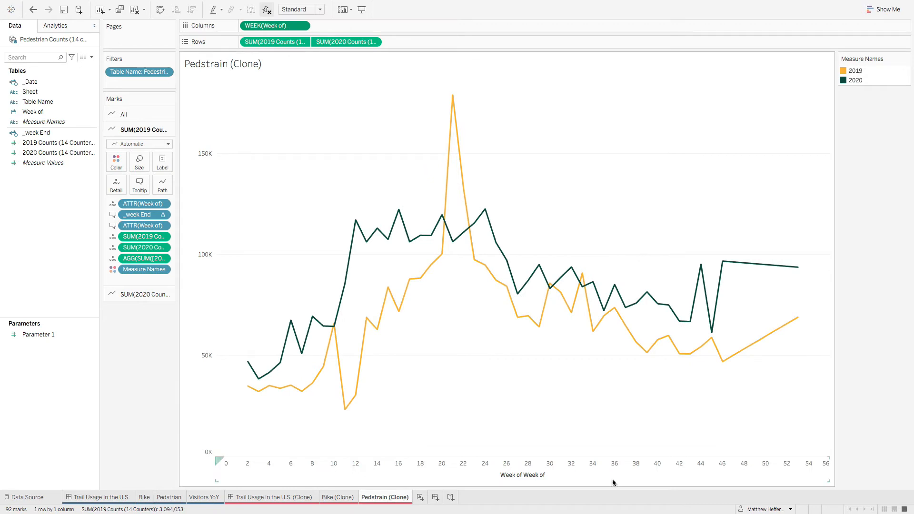
# Step: Set the week axis of Pedstrain (Clone) to a fixed range, with fixed major tick marks at origin 1 and interval 4
pyautogui.rightClick(557, 470)
pyautogui.click(595, 401)
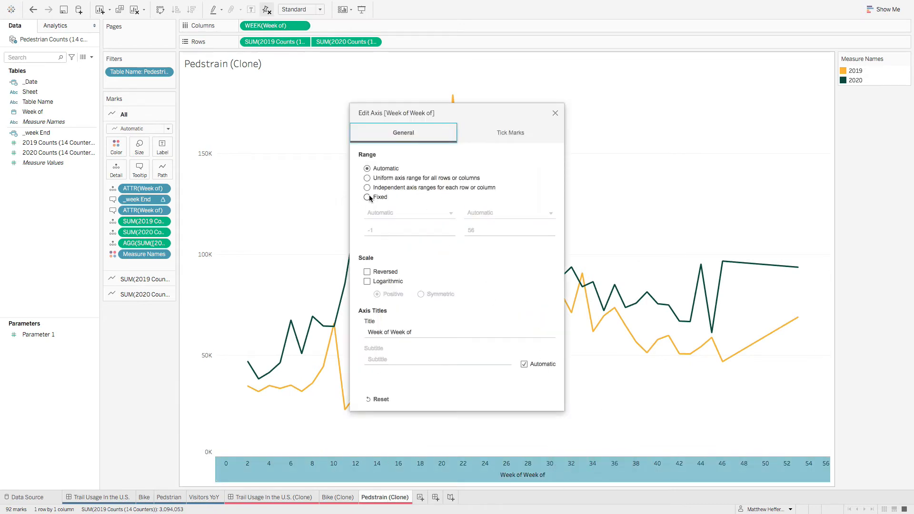
pyautogui.click(368, 197)
pyautogui.click(509, 134)
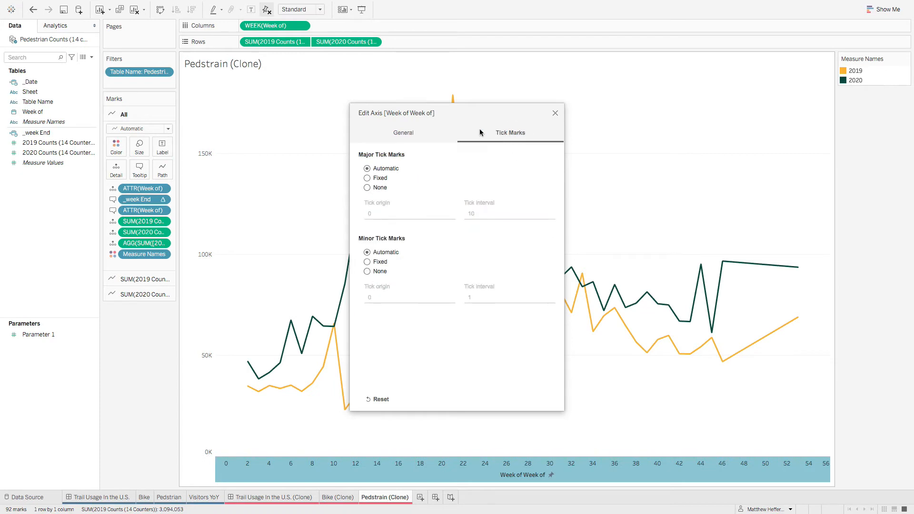
pyautogui.click(367, 178)
pyautogui.click(384, 209)
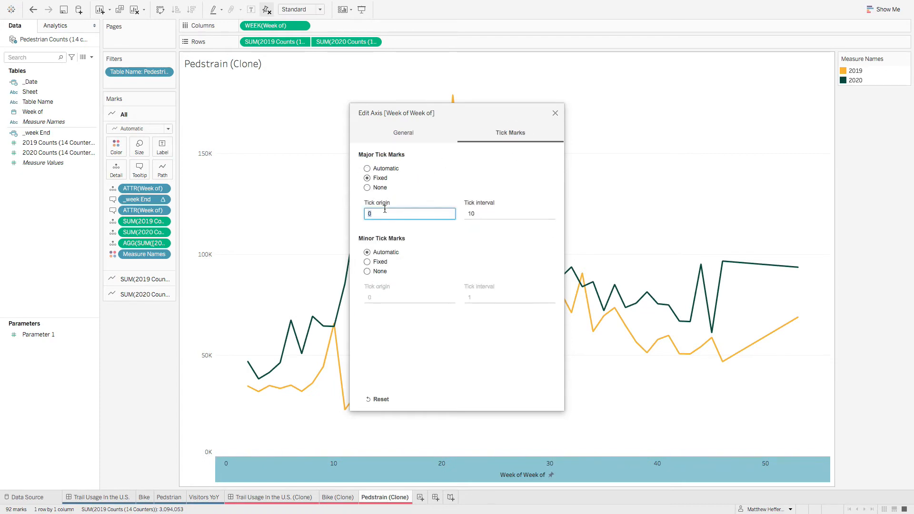
pyautogui.write('1')
pyautogui.click(469, 214)
pyautogui.write('4')
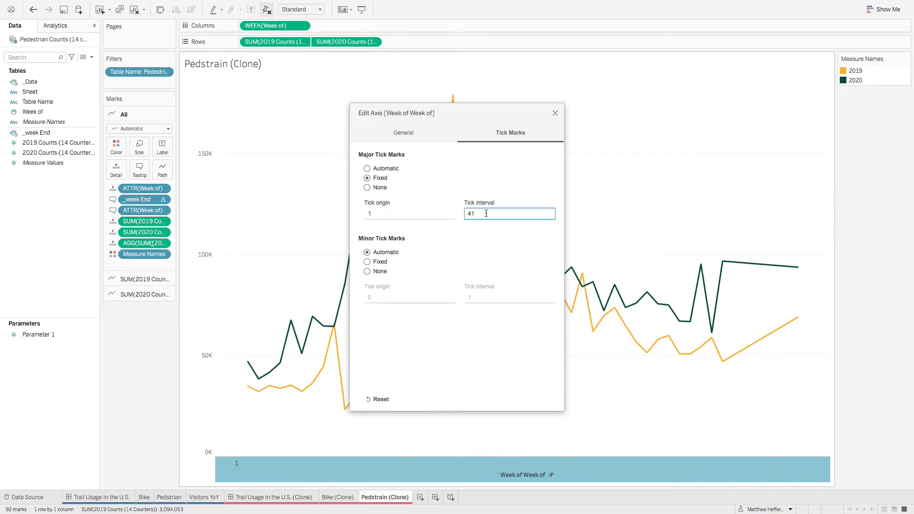
pyautogui.press('Return')
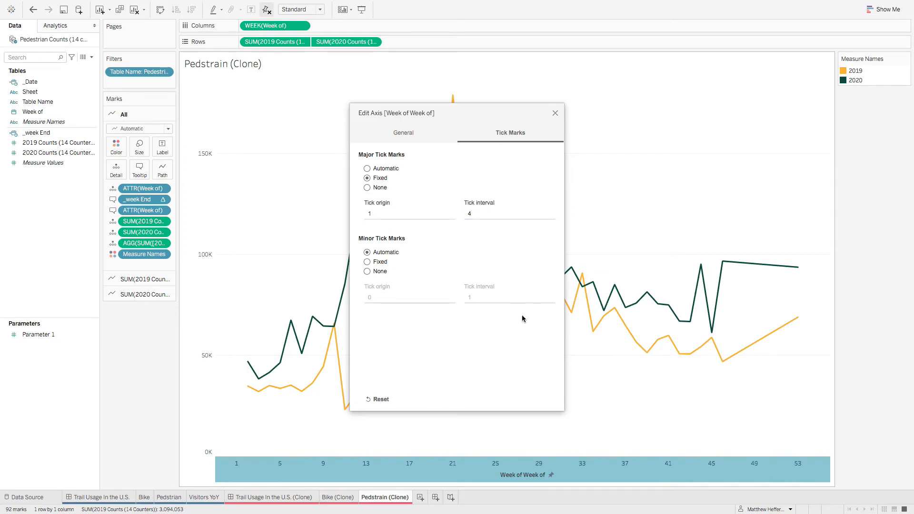
pyautogui.click(413, 133)
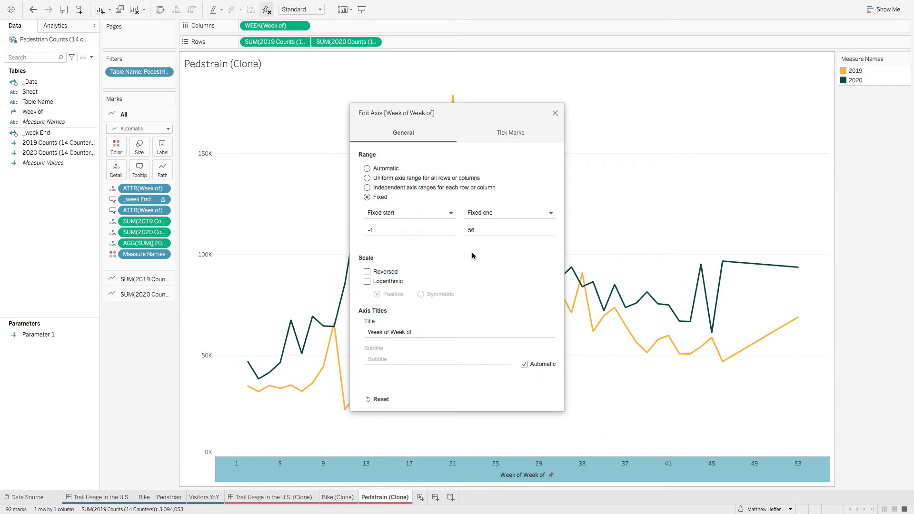
pyautogui.click(555, 113)
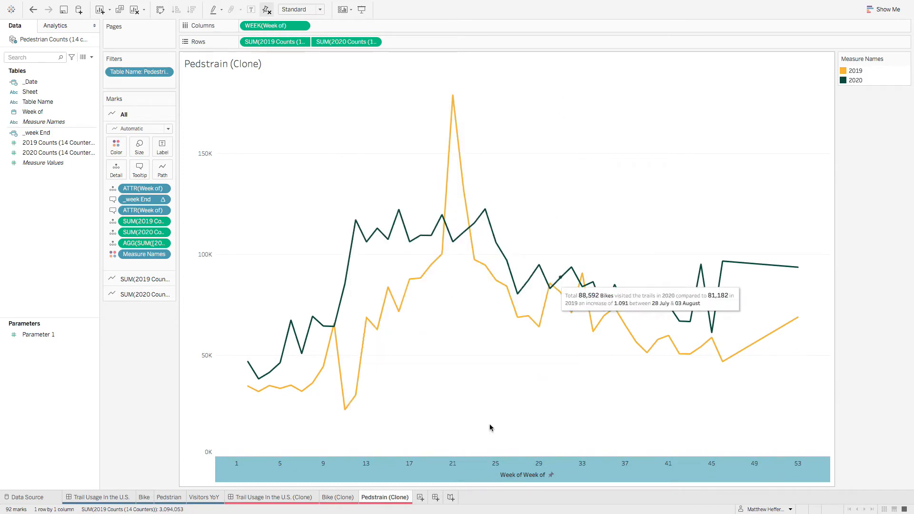
# Step: Check the fixed start and end of the week axis on the original Pedstrian sheet
pyautogui.click(162, 499)
pyautogui.rightClick(306, 476)
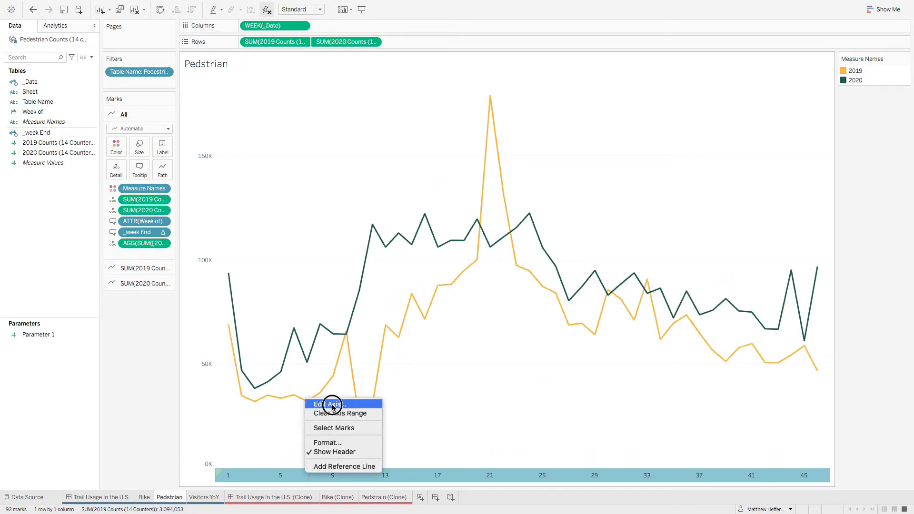
pyautogui.click(332, 404)
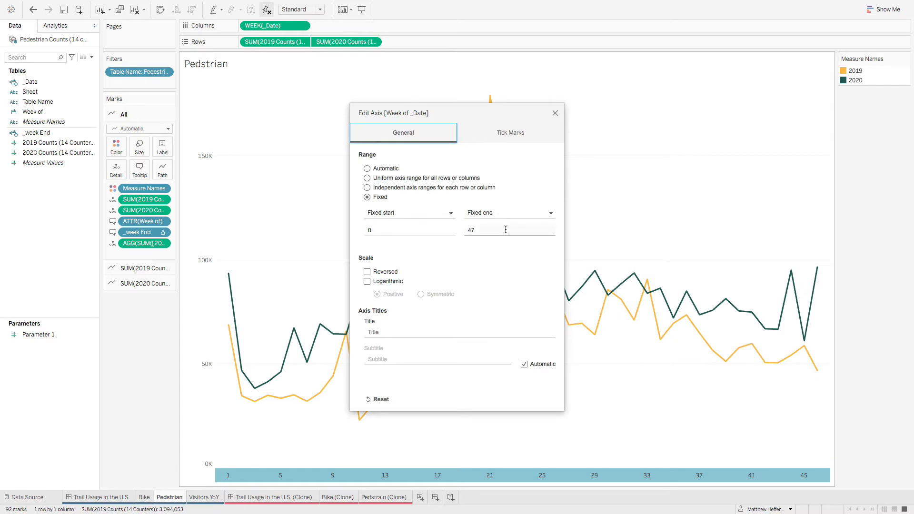
pyautogui.click(555, 113)
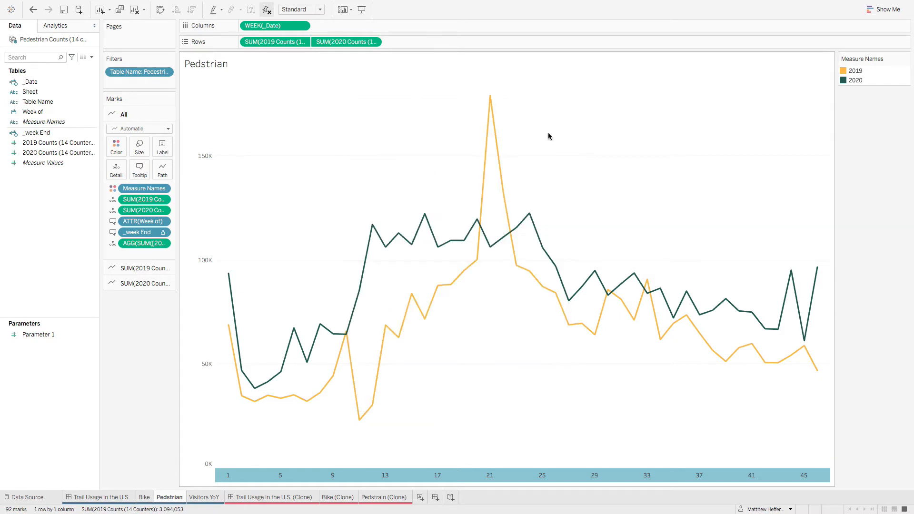
# Step: Set the fixed range of the week axis on Pedstrain (Clone) to start at 0 and end at 47
pyautogui.click(388, 498)
pyautogui.rightClick(391, 470)
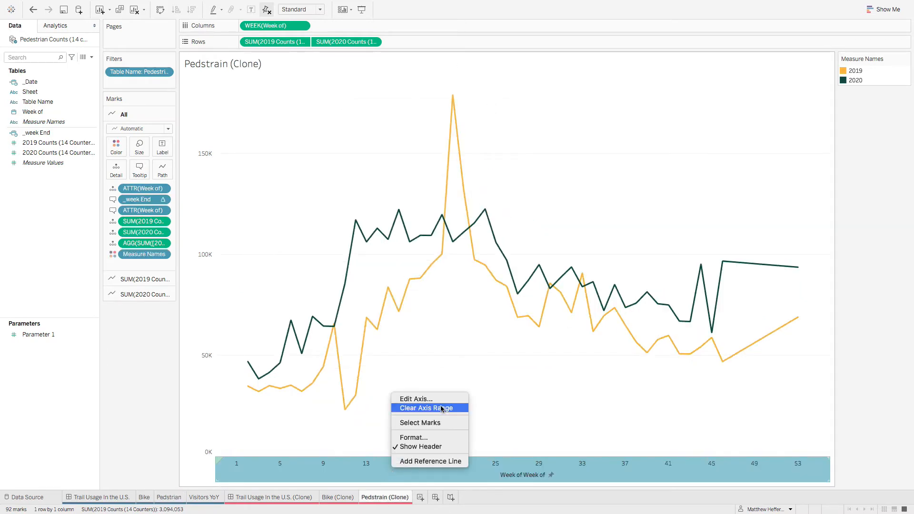
pyautogui.click(426, 397)
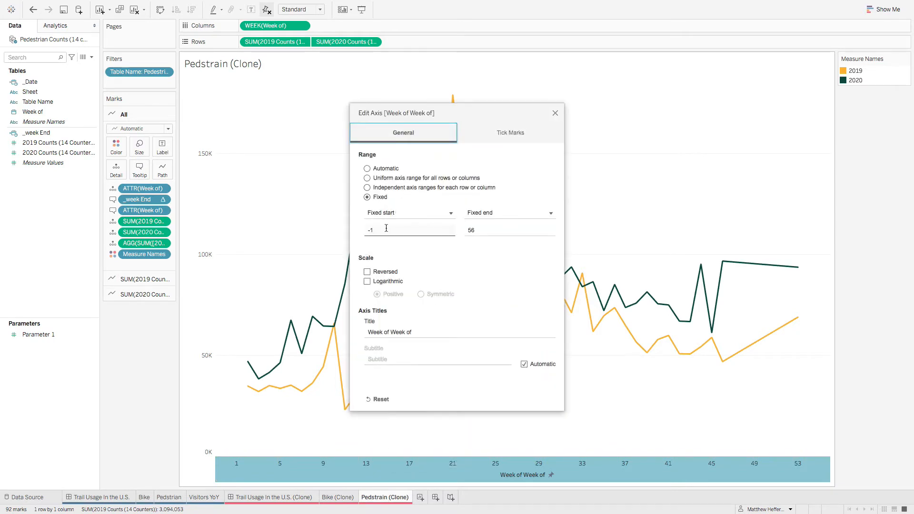
pyautogui.doubleClick(386, 229)
pyautogui.write('0')
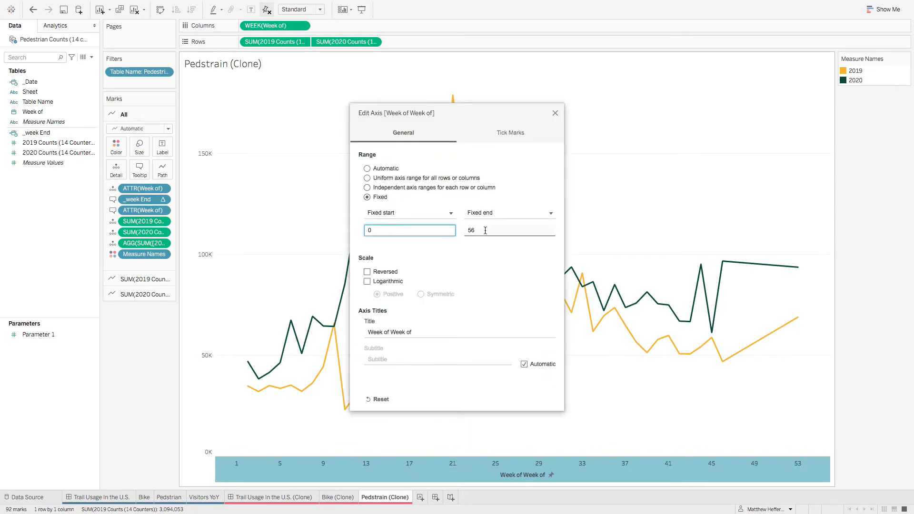
pyautogui.doubleClick(484, 230)
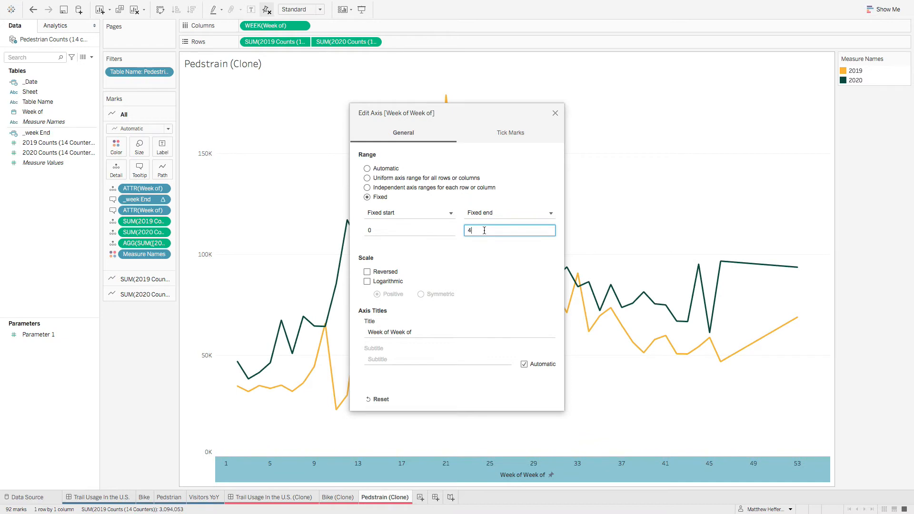
# Step: Clear the title of the week axis on Pedstrain (Clone) and close the axis settings
pyautogui.click(415, 333)
pyautogui.moveTo(443, 332); pyautogui.dragTo(271, 329)
pyautogui.press('BackSpace')
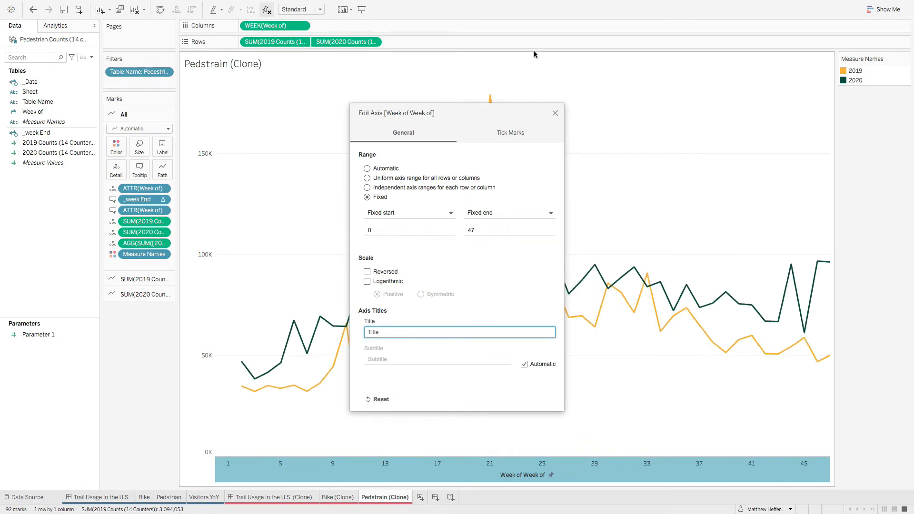
pyautogui.click(555, 114)
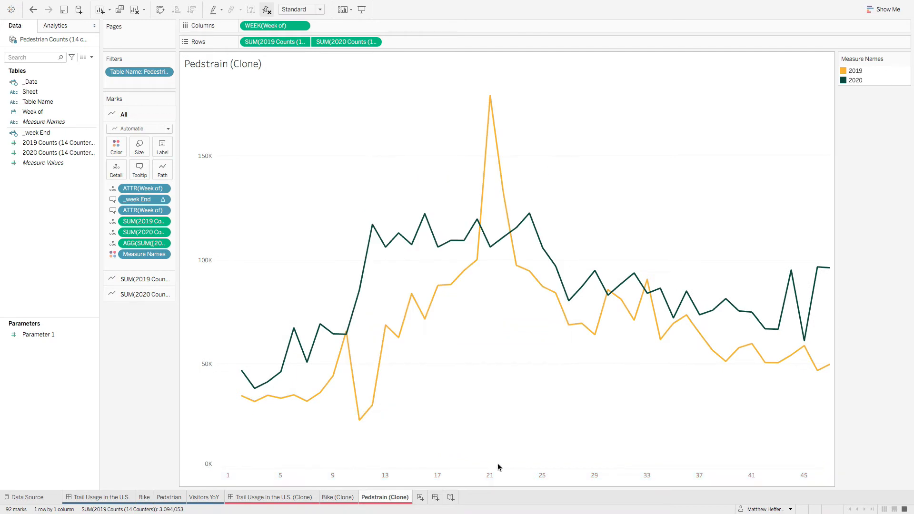
# Step: Compare the Pedstrain (Clone) line chart with the original Pedstrian chart
pyautogui.click(174, 497)
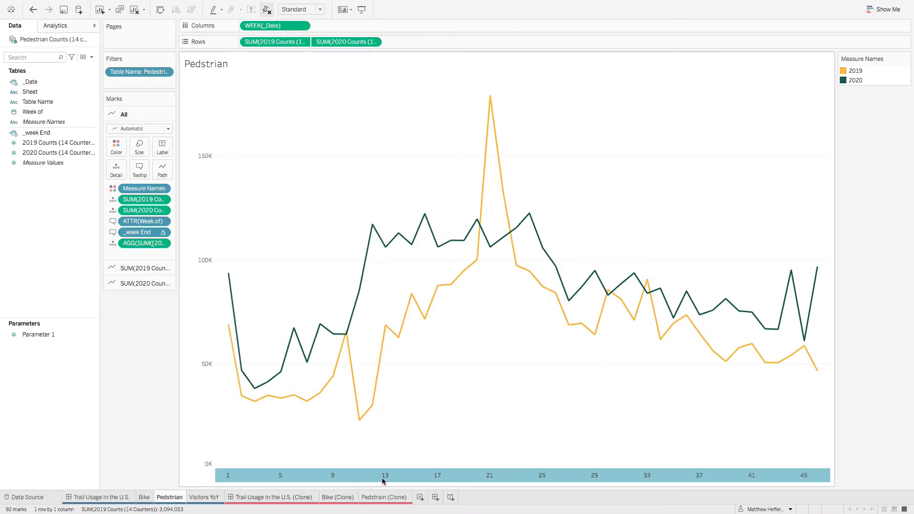
pyautogui.click(395, 498)
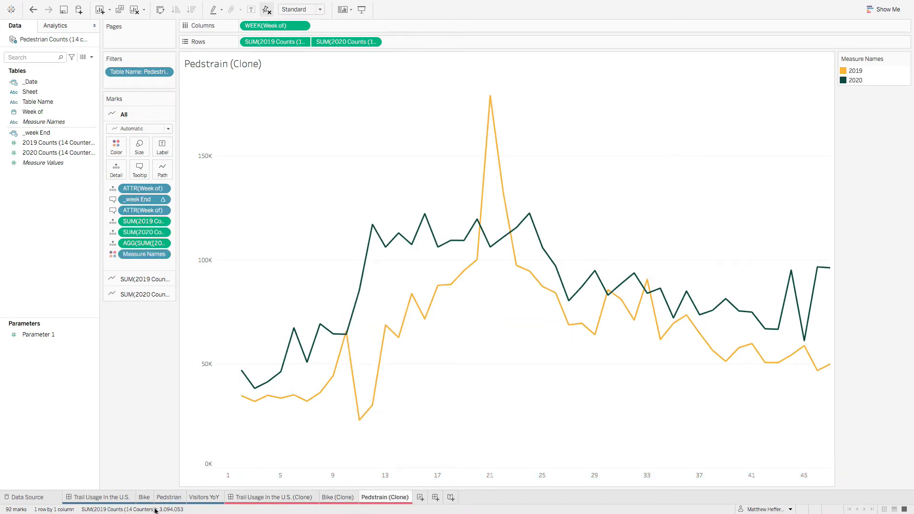
pyautogui.click(169, 497)
# Step: Add a new worksheet for rebuilding the Visitors YoY chart and name it "Visitors YoY (Clone)"
pyautogui.click(197, 498)
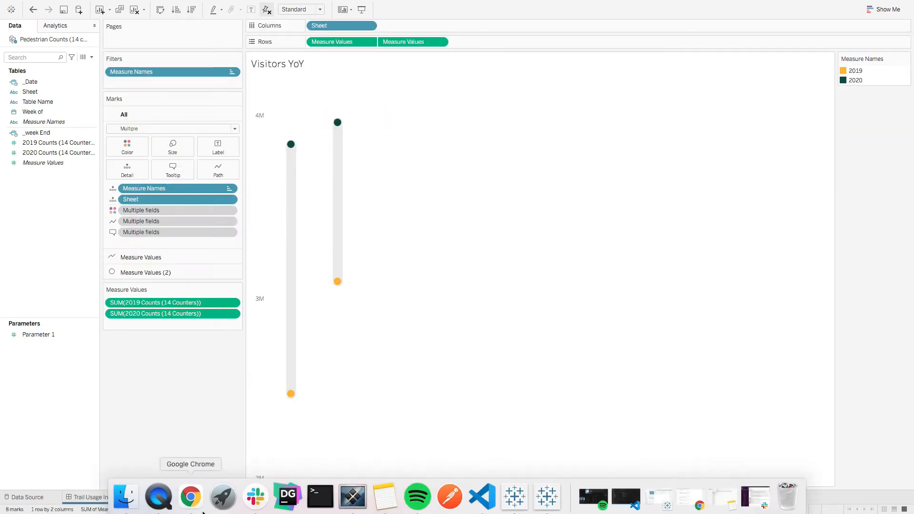
pyautogui.click(421, 497)
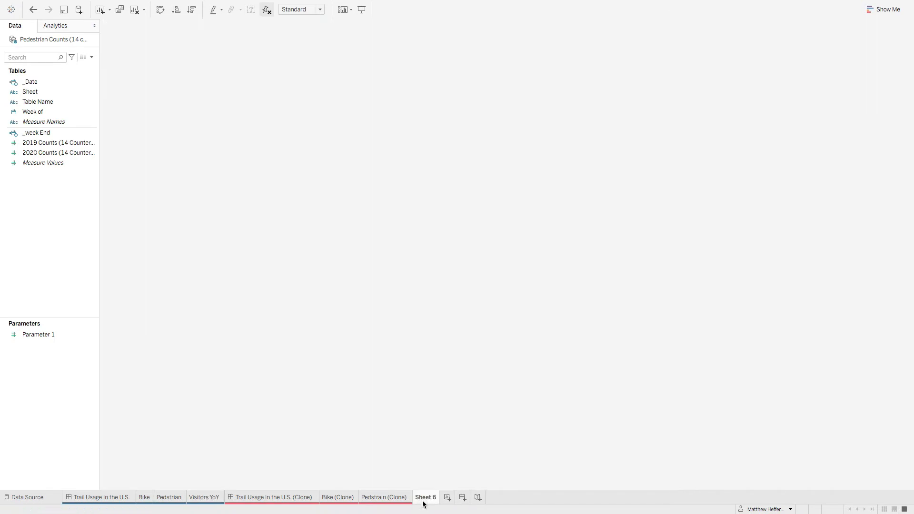
pyautogui.rightClick(425, 497)
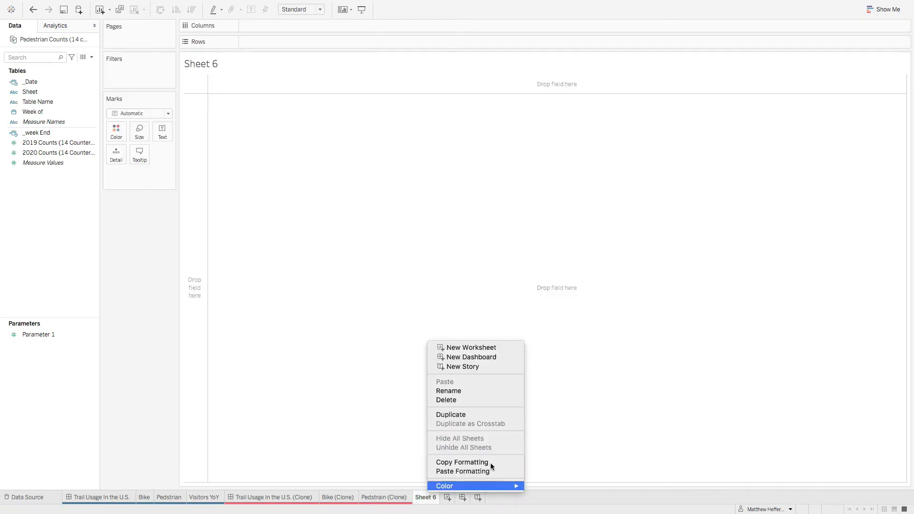
pyautogui.click(455, 391)
pyautogui.write('Vis')
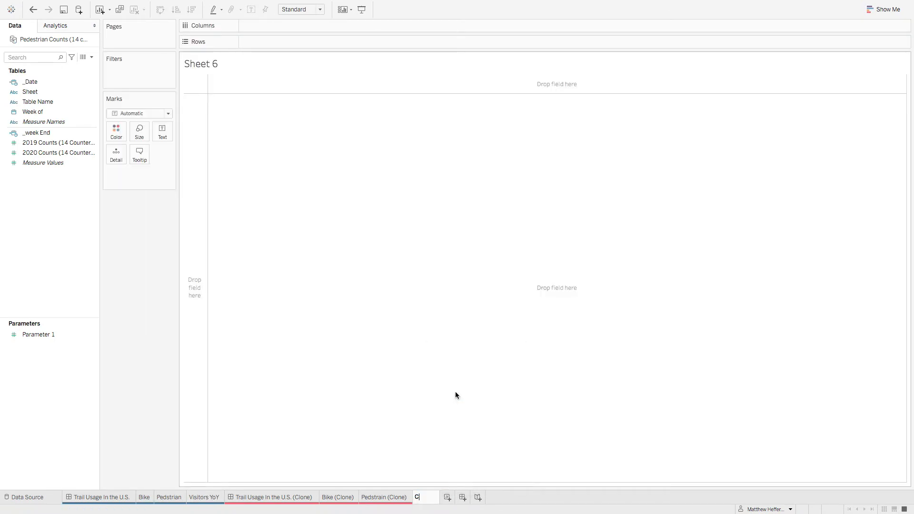
pyautogui.write('itors YoY (Clone)')
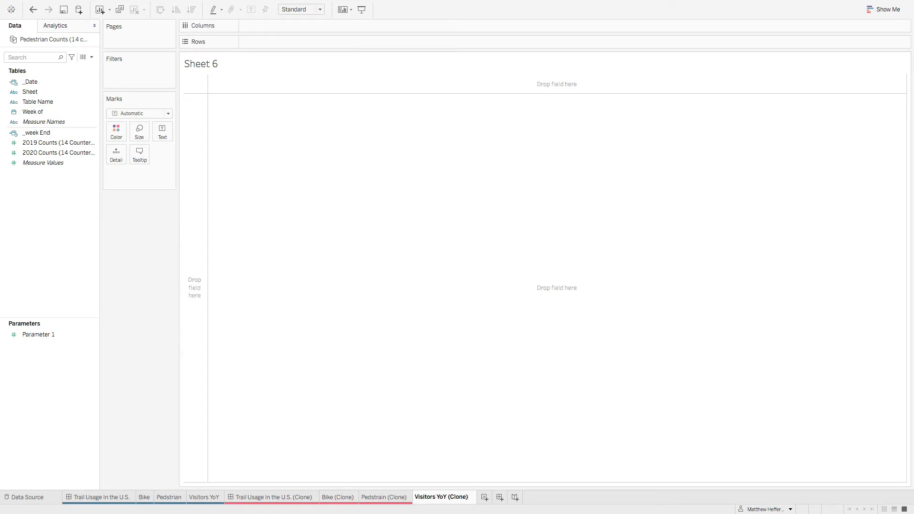
pyautogui.rightClick(453, 500)
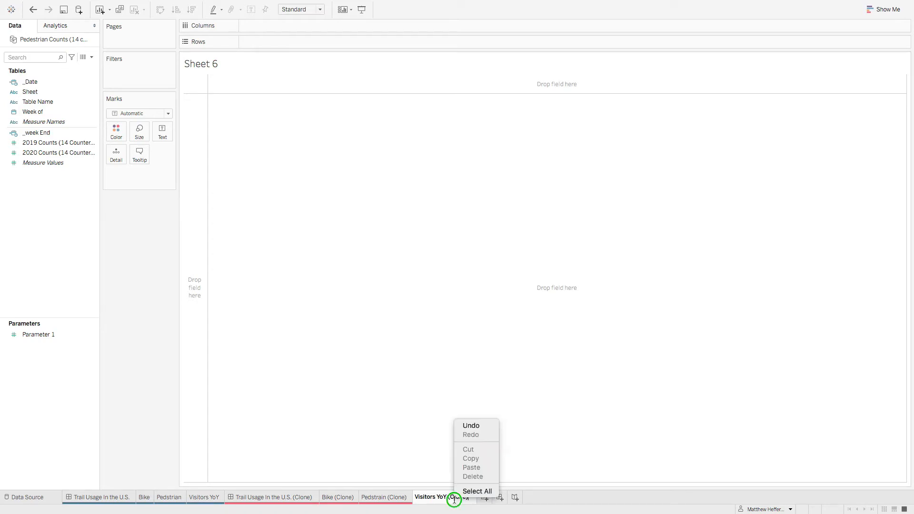
pyautogui.click(473, 490)
pyautogui.click(499, 413)
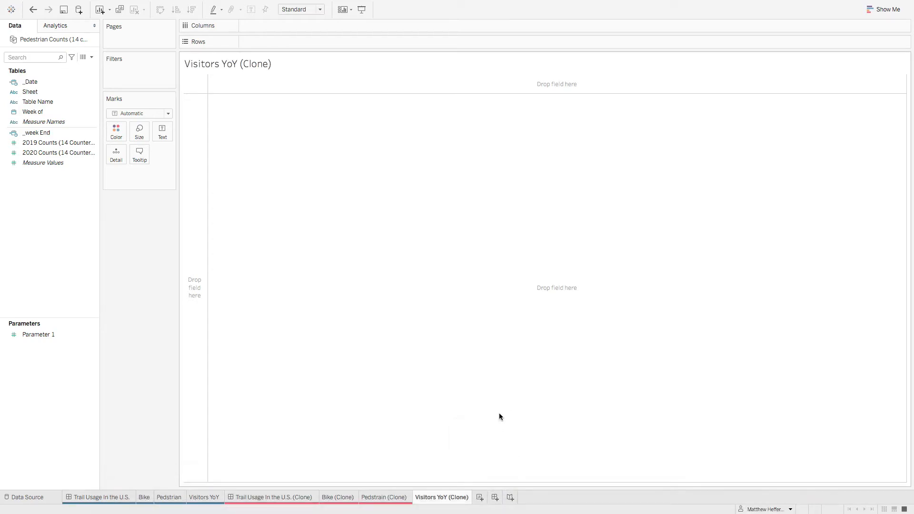
# Step: Color the Visitors YoY (Clone) sheet tab red
pyautogui.rightClick(453, 497)
pyautogui.moveTo(523, 489)
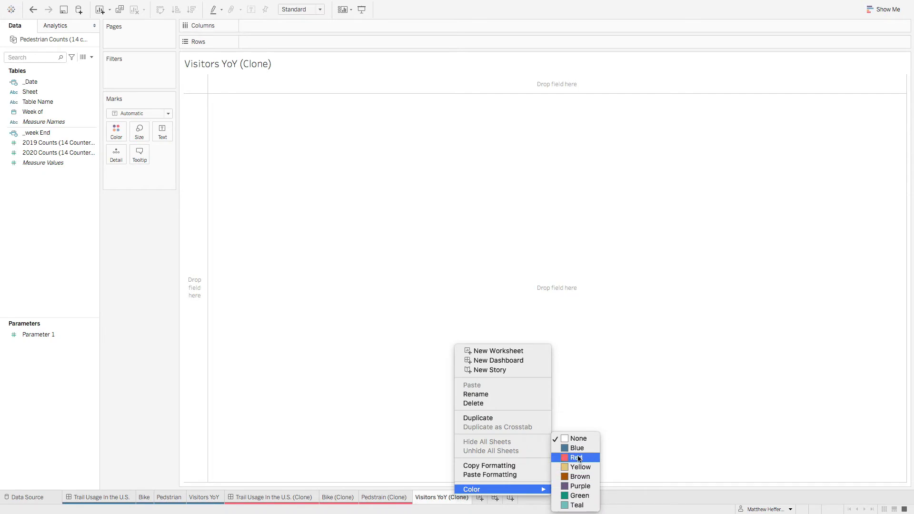
pyautogui.click(578, 457)
# Step: Consult the original Visitors YoY sheet, and place the Sheet field on Columns in Visitors YoY (Clone)
pyautogui.click(206, 497)
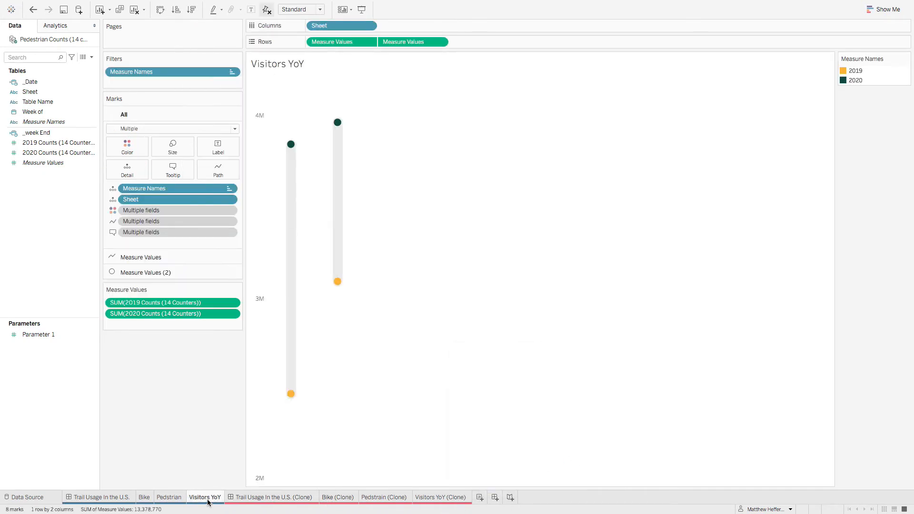
pyautogui.click(443, 497)
pyautogui.moveTo(50, 89); pyautogui.dragTo(294, 27)
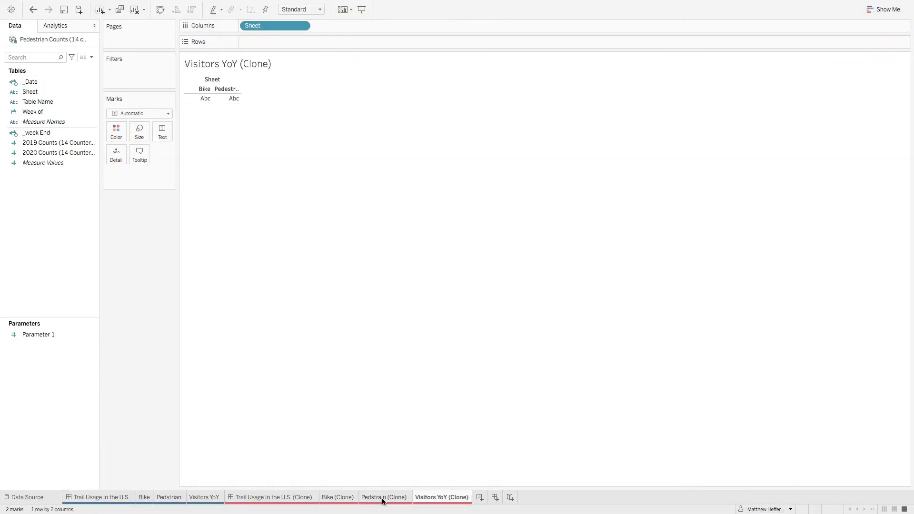
# Step: Inspect which values the Measure Names filter includes on the original Visitors YoY sheet
pyautogui.click(205, 496)
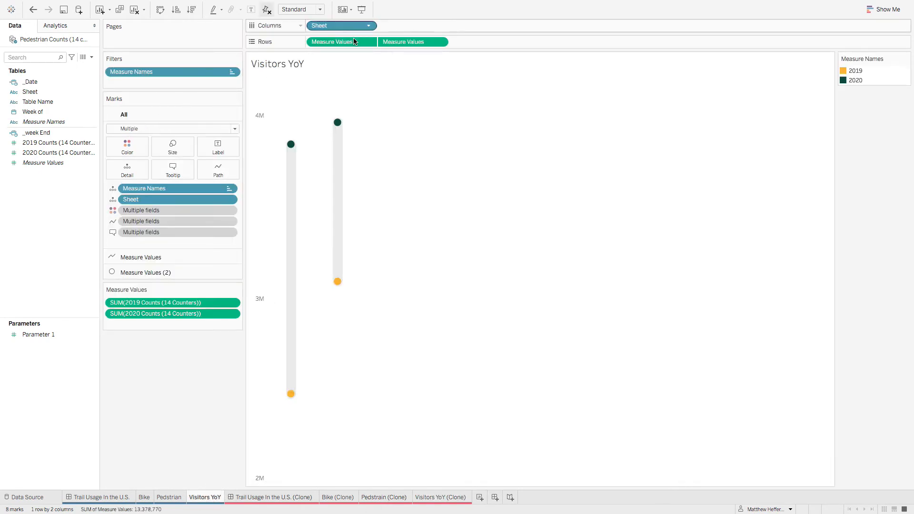
pyautogui.rightClick(173, 72)
pyautogui.click(432, 119)
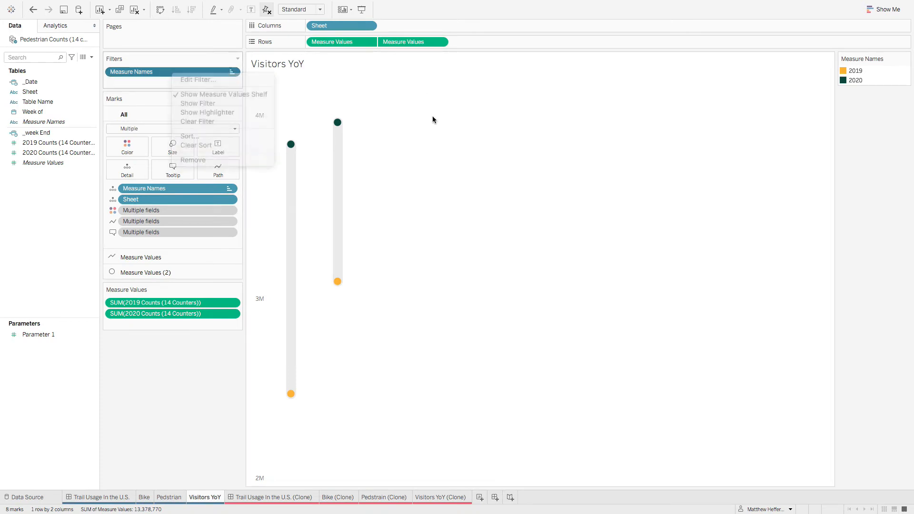
pyautogui.rightClick(135, 72)
pyautogui.click(150, 80)
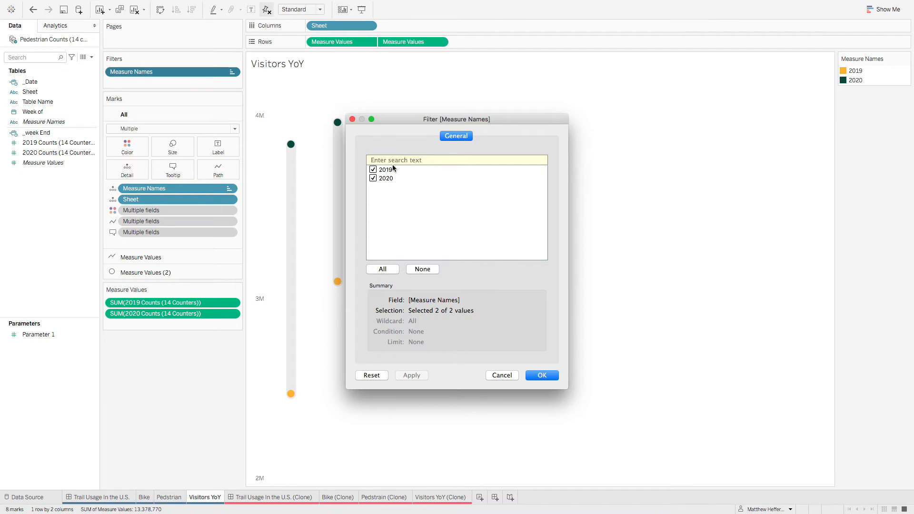
pyautogui.click(502, 375)
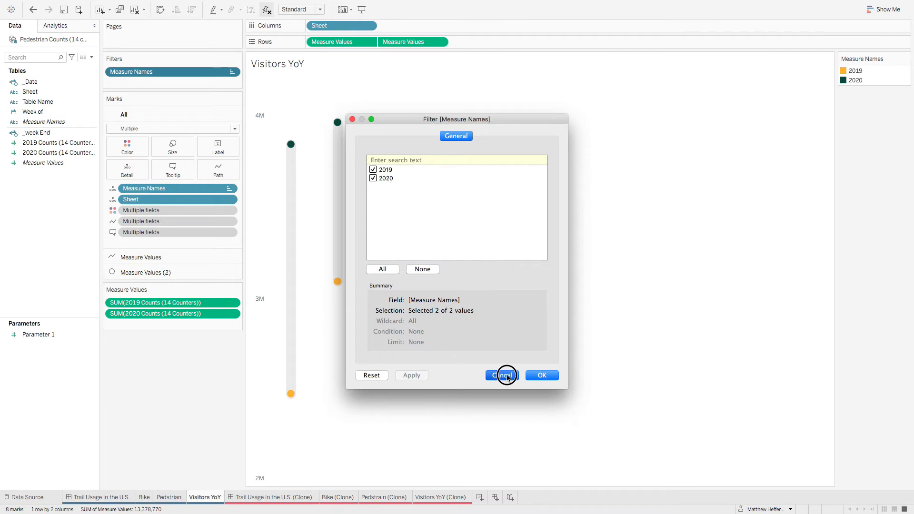
# Step: Filter Visitors YoY (Clone) by Measure Names with 2019 and 2020 included, place Measure Values on Rows, and return to the original Visitors YoY sheet
pyautogui.click(440, 497)
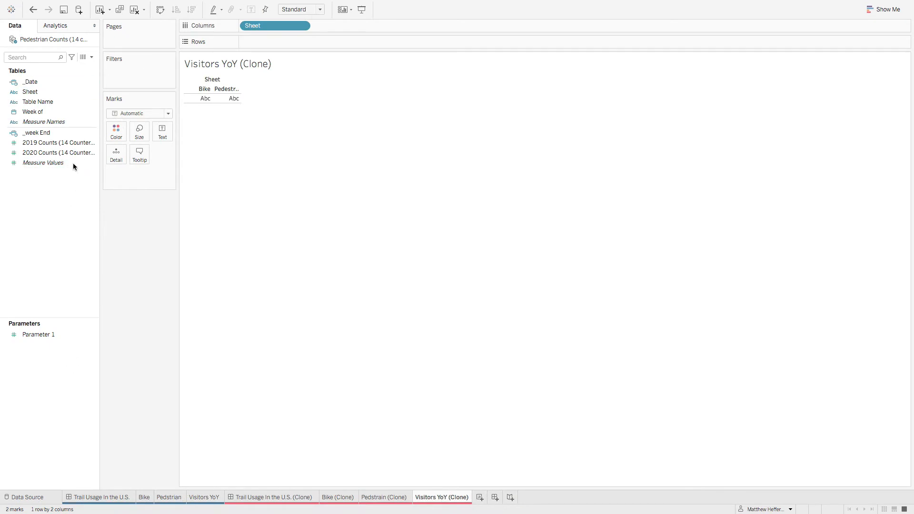
pyautogui.moveTo(54, 122); pyautogui.dragTo(143, 71)
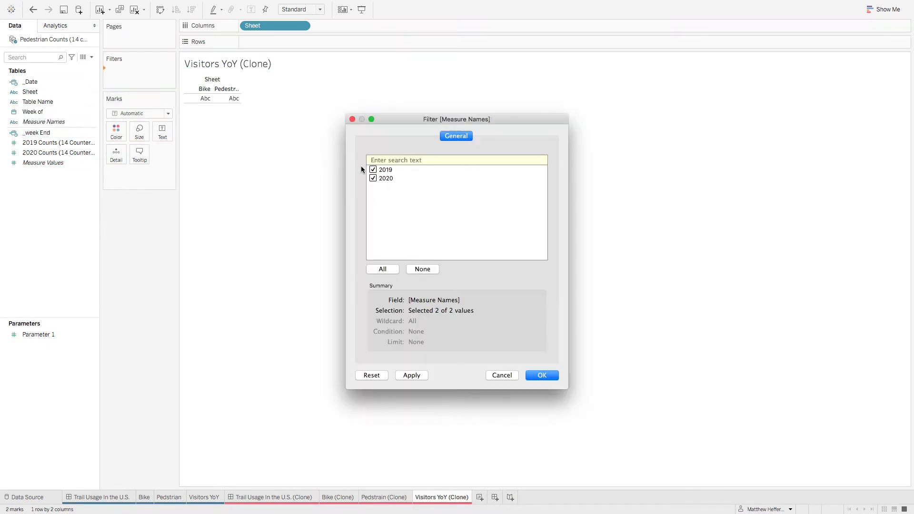
pyautogui.click(540, 374)
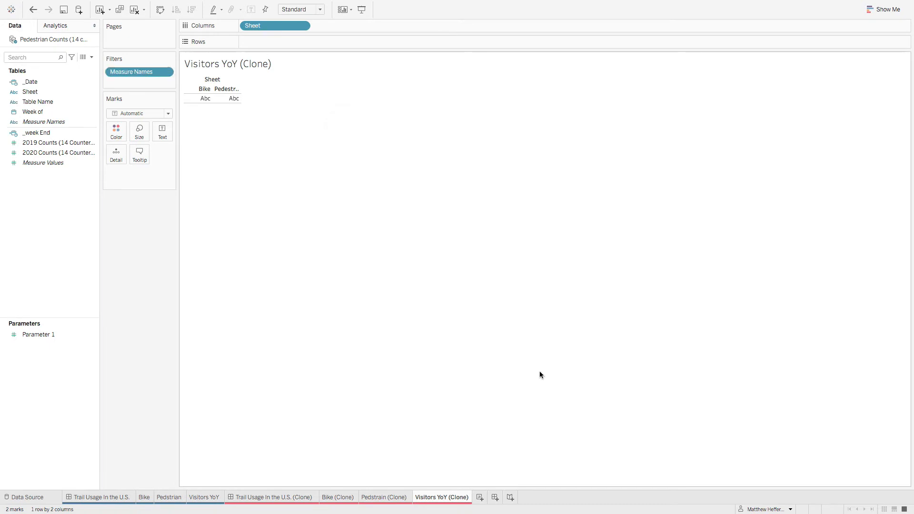
pyautogui.moveTo(40, 164); pyautogui.dragTo(278, 44)
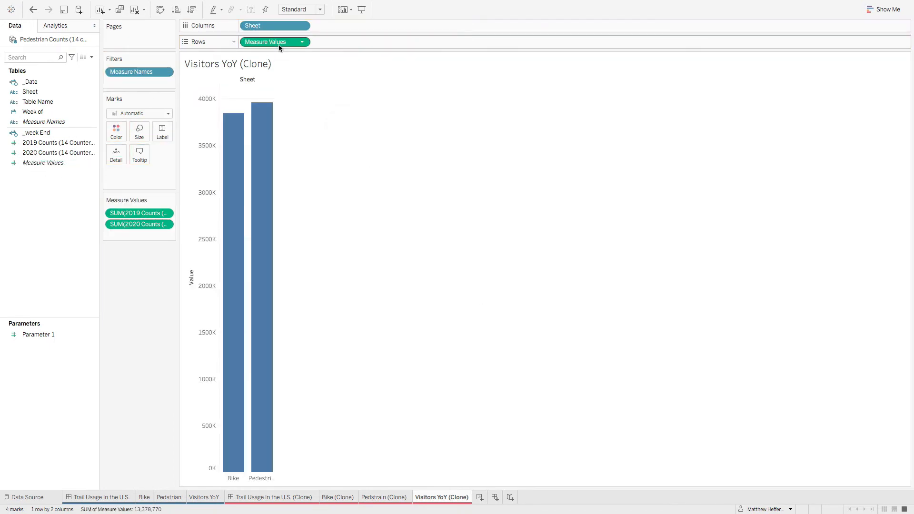
pyautogui.click(204, 497)
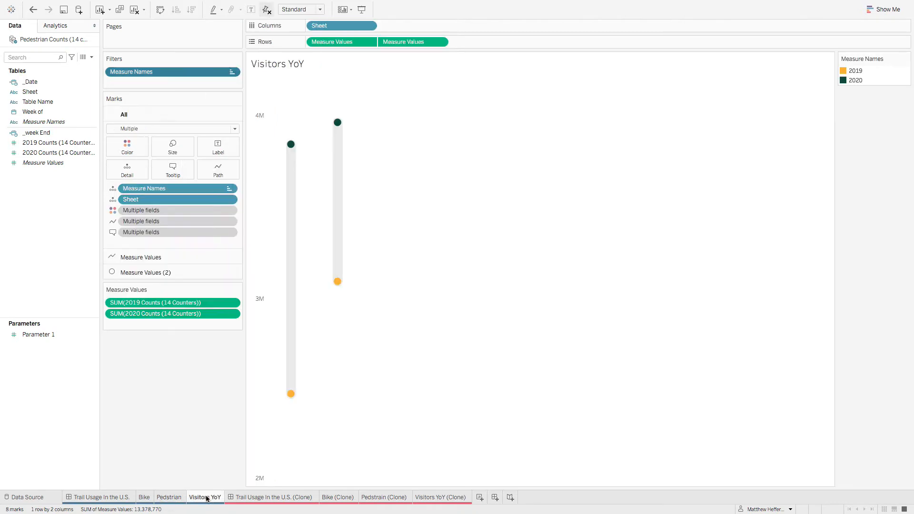
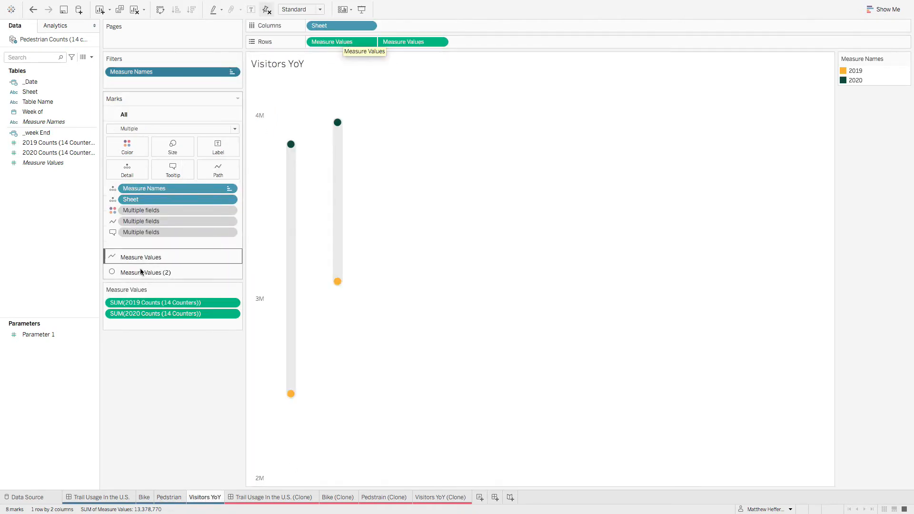
# Step: In Visitors YoY (Clone), set the mark type to Line and add a second copy of Measure Values to Rows
pyautogui.click(451, 497)
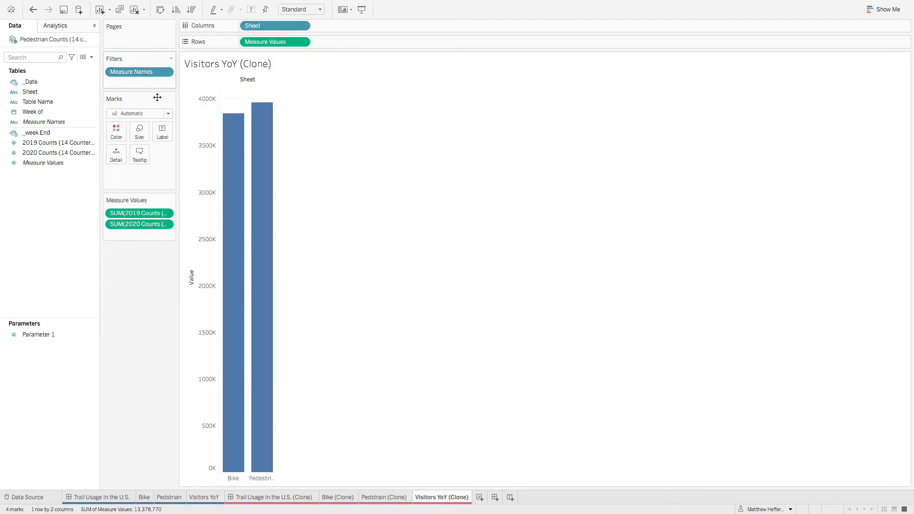
pyautogui.click(134, 113)
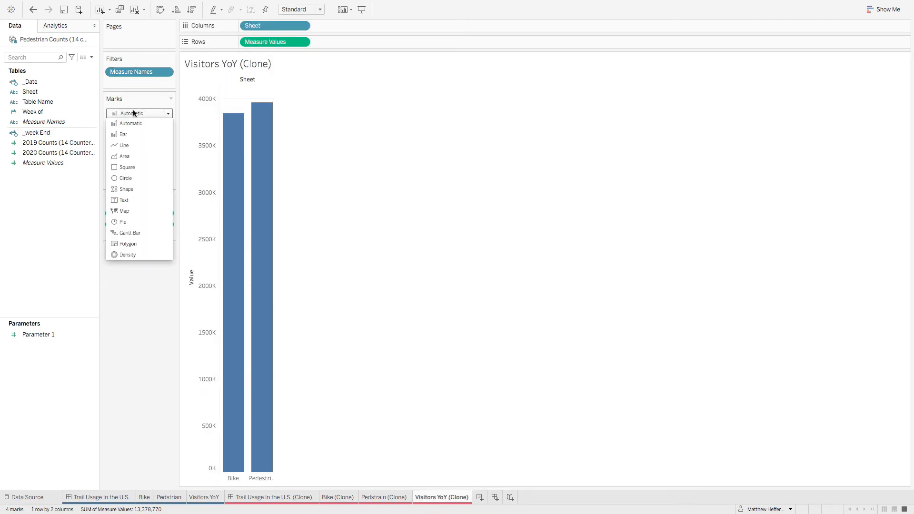
pyautogui.click(124, 145)
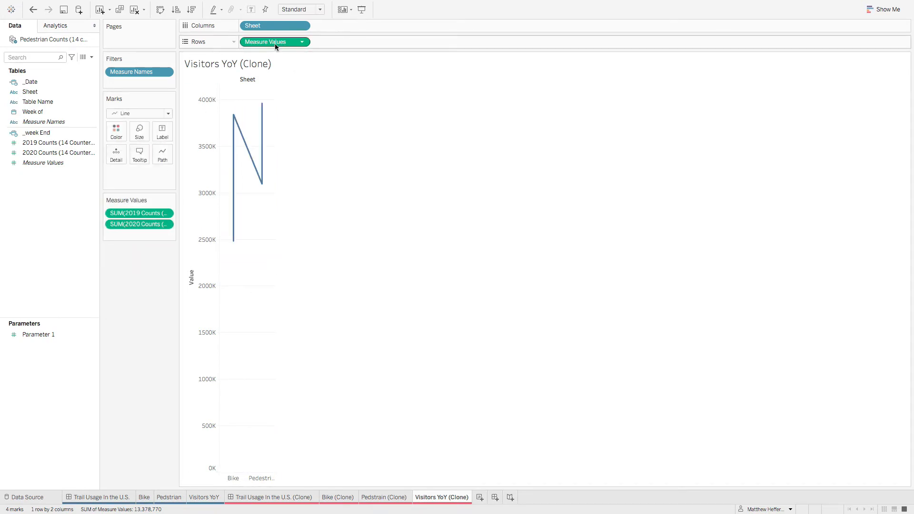
pyautogui.moveTo(265, 42); pyautogui.dragTo(358, 42)
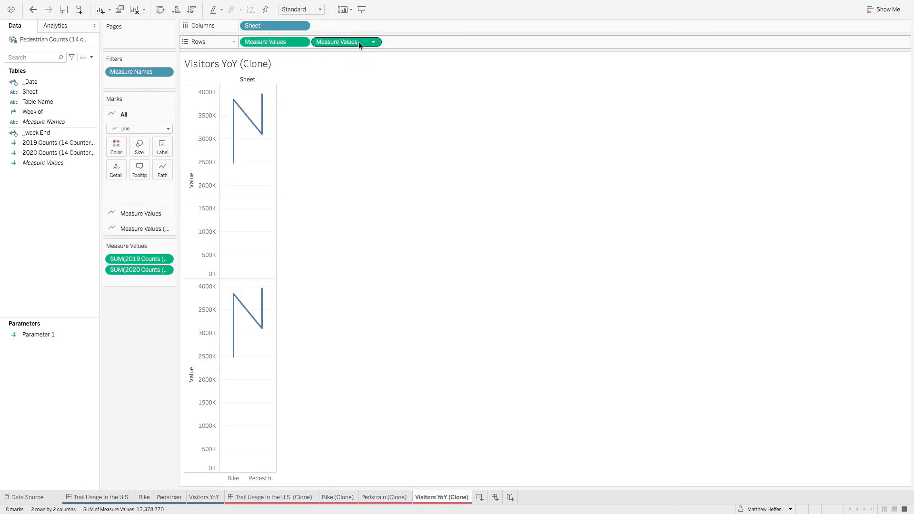
# Step: Set the second Measure Values marks to Circle, matching the original Visitors YoY sheet, and combine both Measure Values in a dual axis
pyautogui.click(144, 229)
pyautogui.click(137, 158)
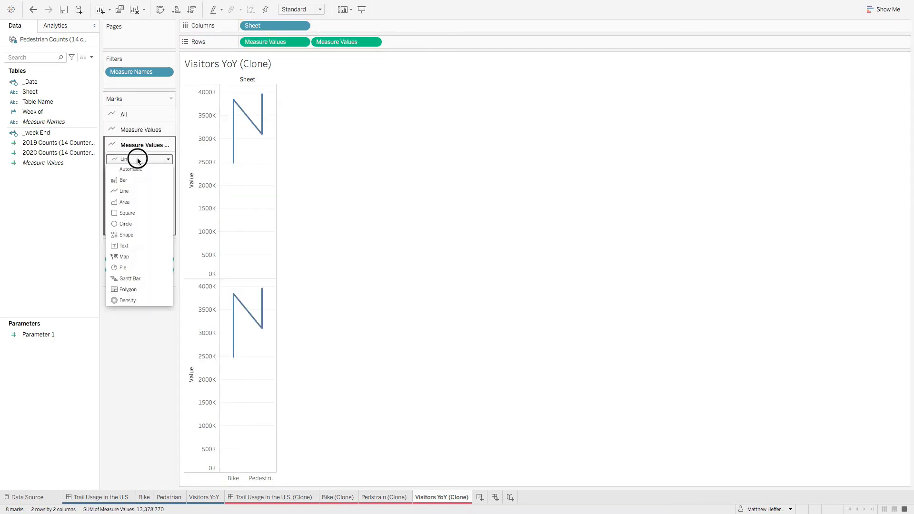
pyautogui.click(138, 158)
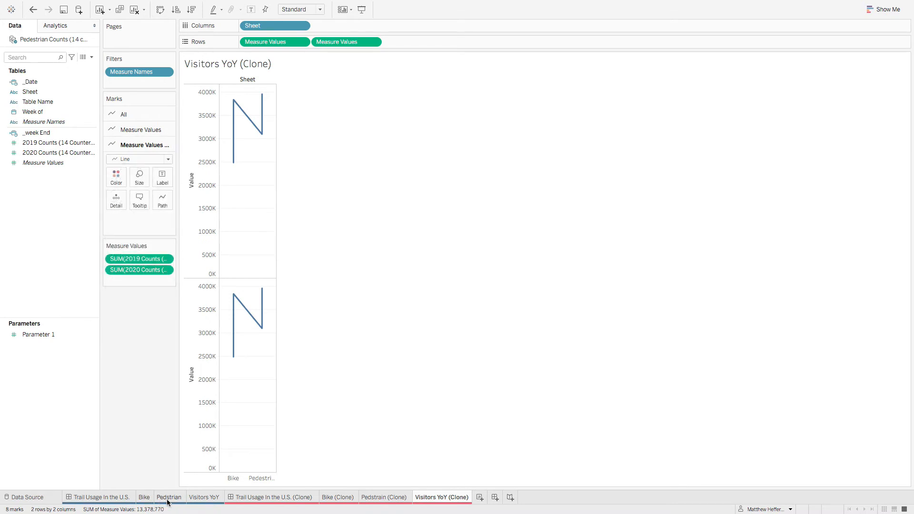
pyautogui.click(207, 501)
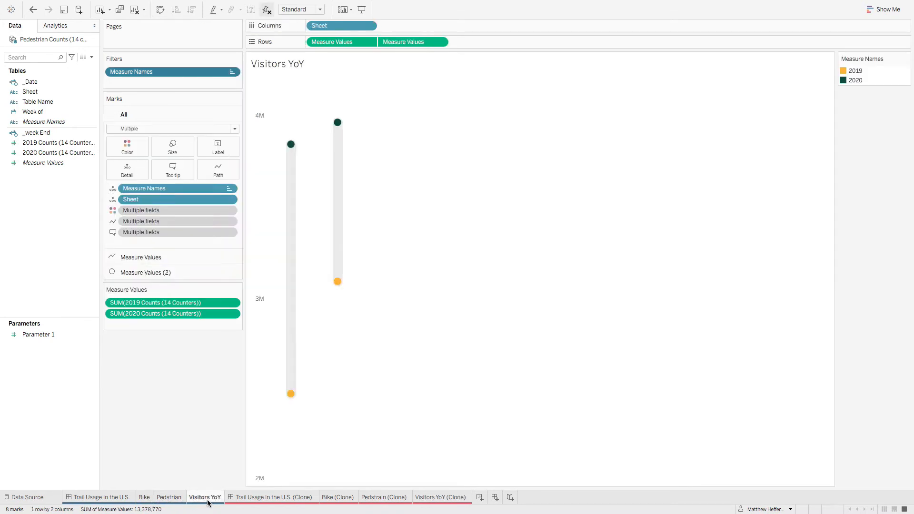
pyautogui.click(118, 274)
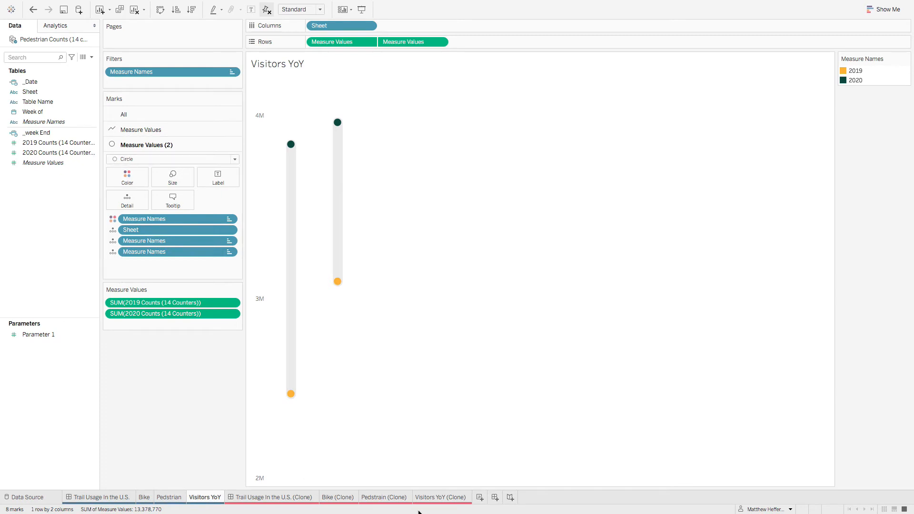
pyautogui.click(443, 497)
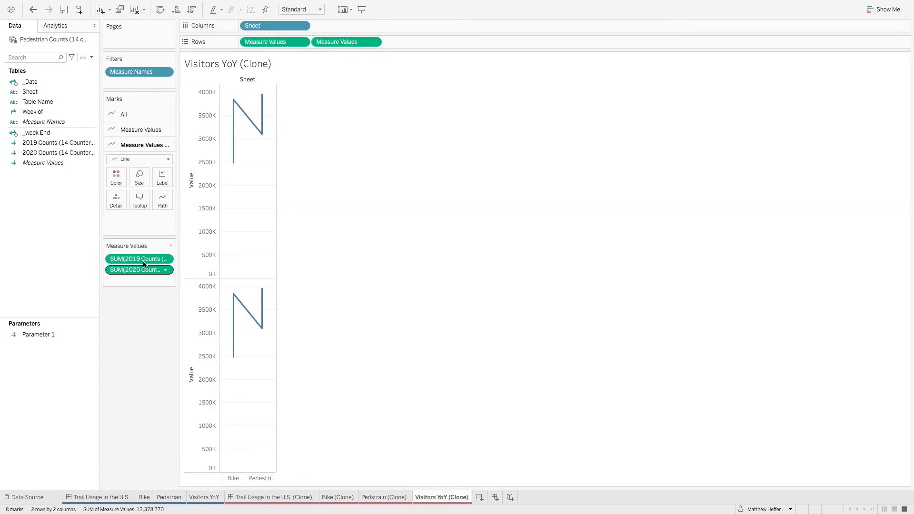
pyautogui.click(128, 159)
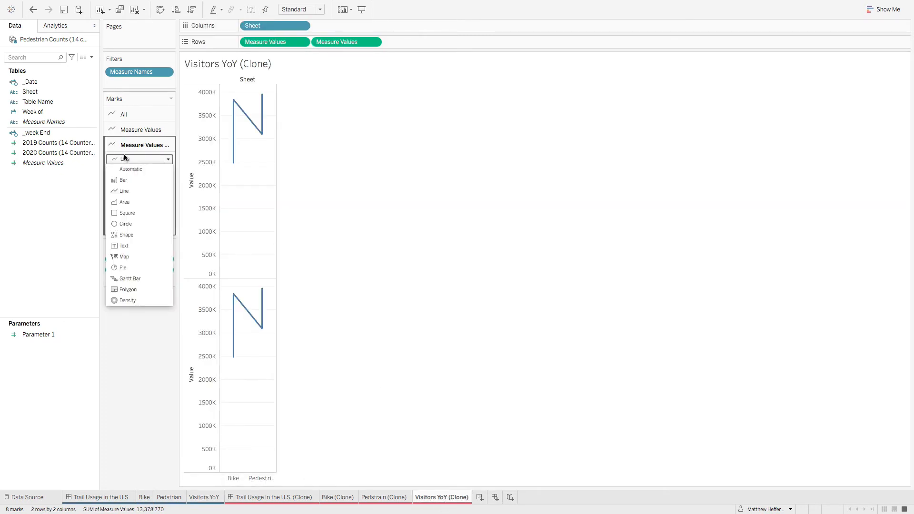
pyautogui.click(144, 222)
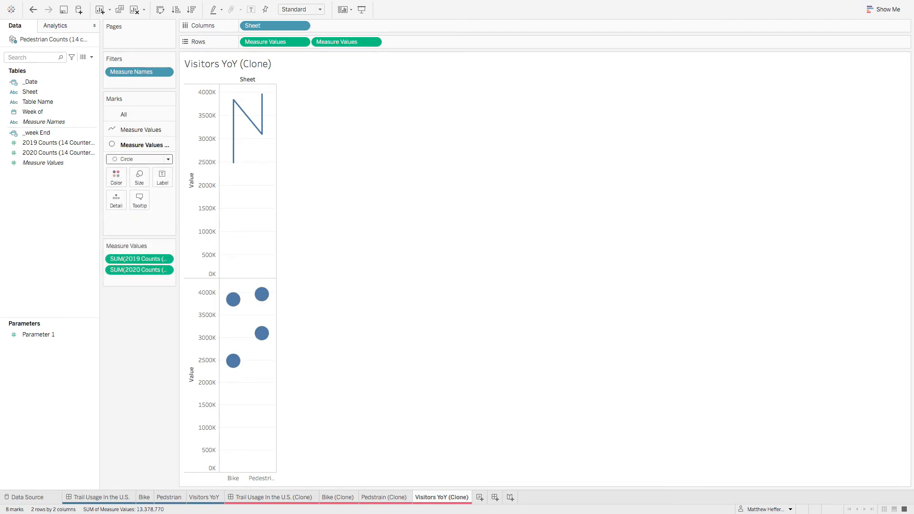
pyautogui.rightClick(352, 43)
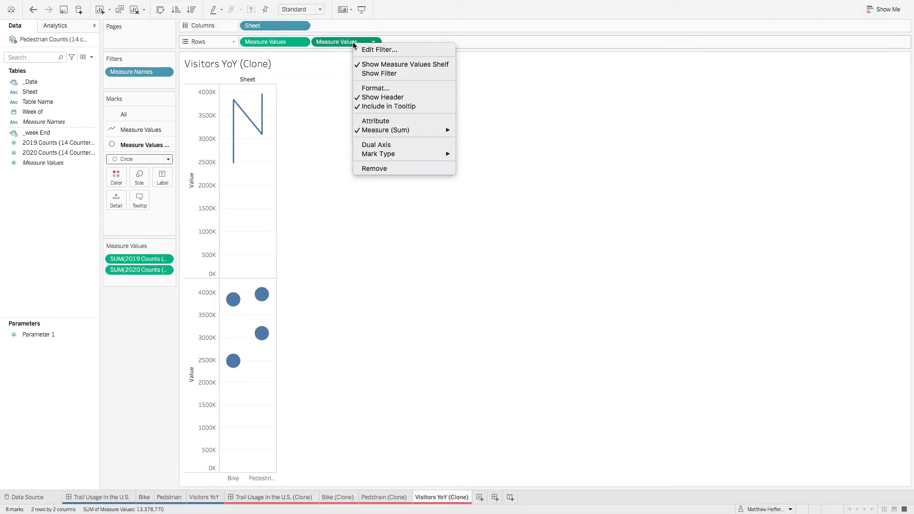
pyautogui.click(391, 147)
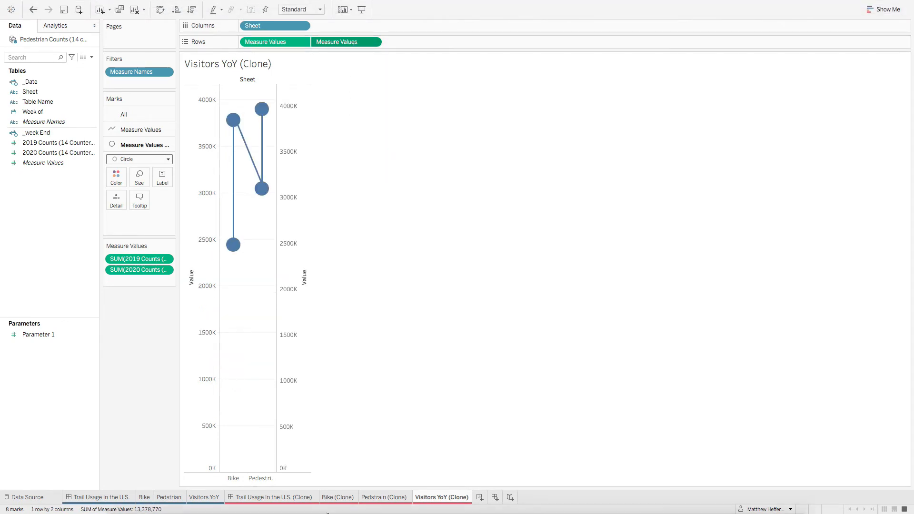
# Step: Consult the original sheet's line marks, and set the first Measure Values line type to Step in Visitors YoY (Clone)
pyautogui.click(135, 130)
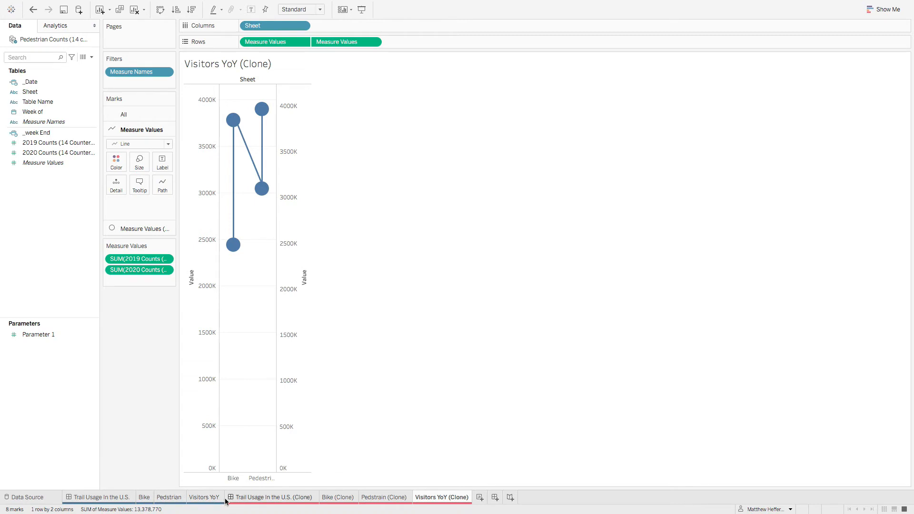
pyautogui.click(204, 496)
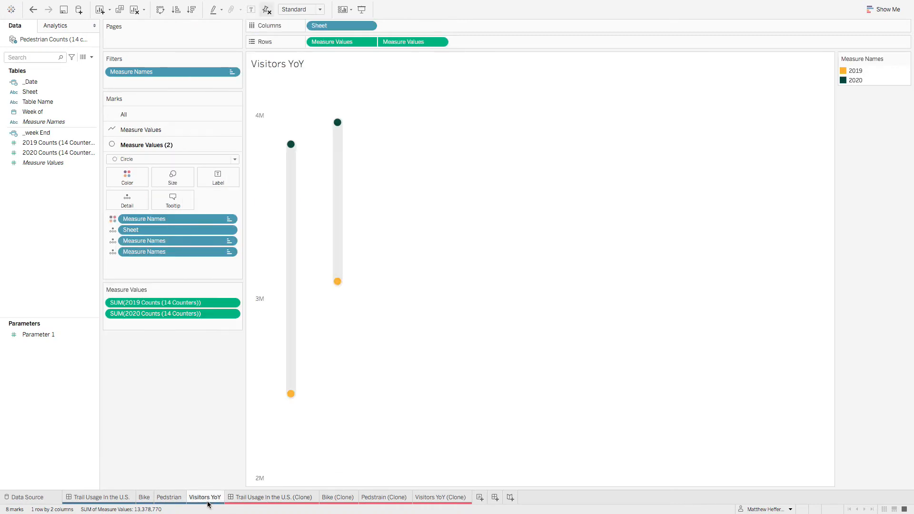
pyautogui.click(427, 498)
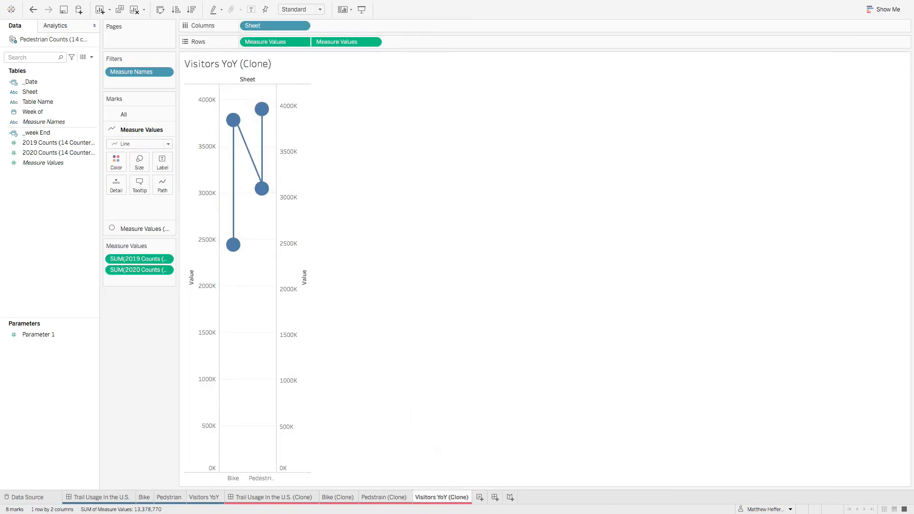
pyautogui.click(166, 188)
pyautogui.click(180, 216)
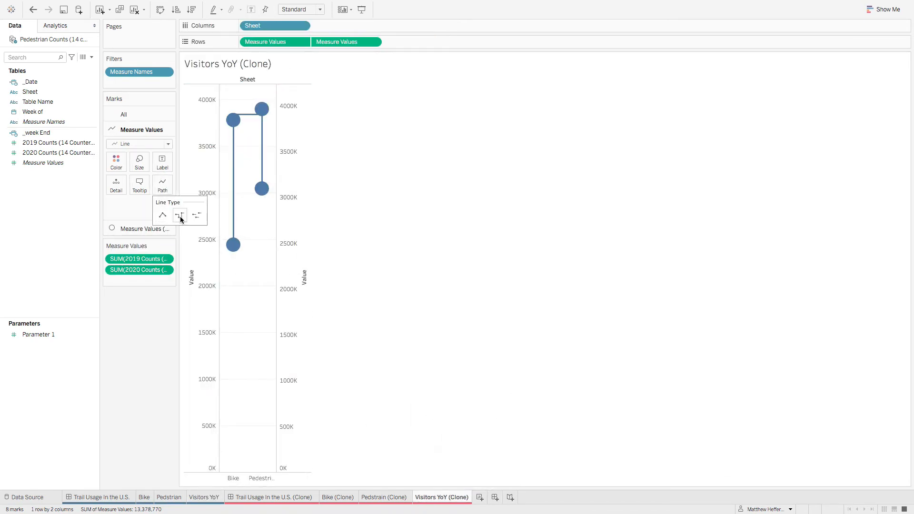
pyautogui.click(163, 340)
# Step: Check the original Visitors YoY sheet, and add Measure Names and Sheet to Detail for the clone's line marks
pyautogui.click(213, 499)
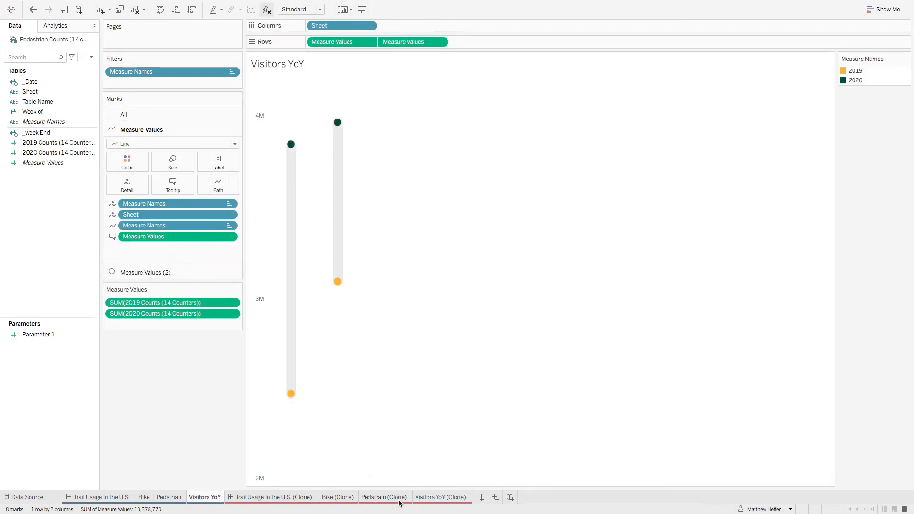
pyautogui.click(453, 498)
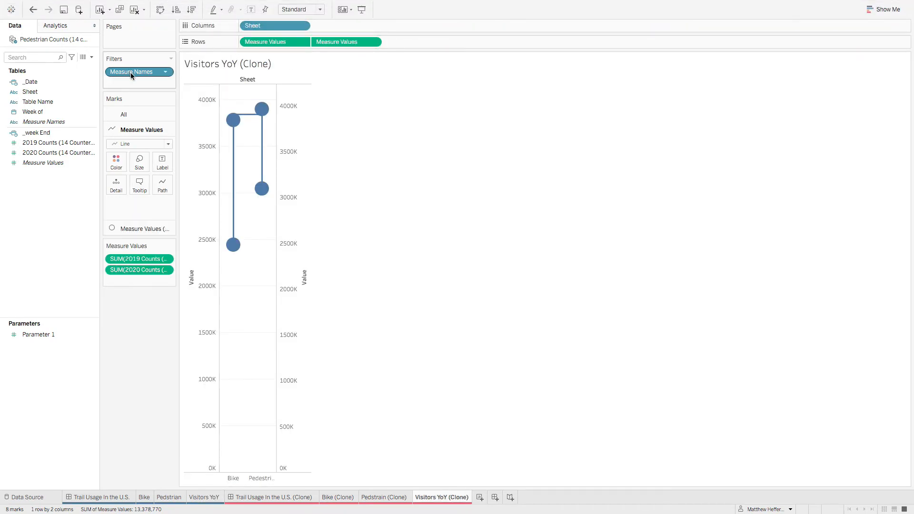
pyautogui.moveTo(131, 72); pyautogui.dragTo(116, 187)
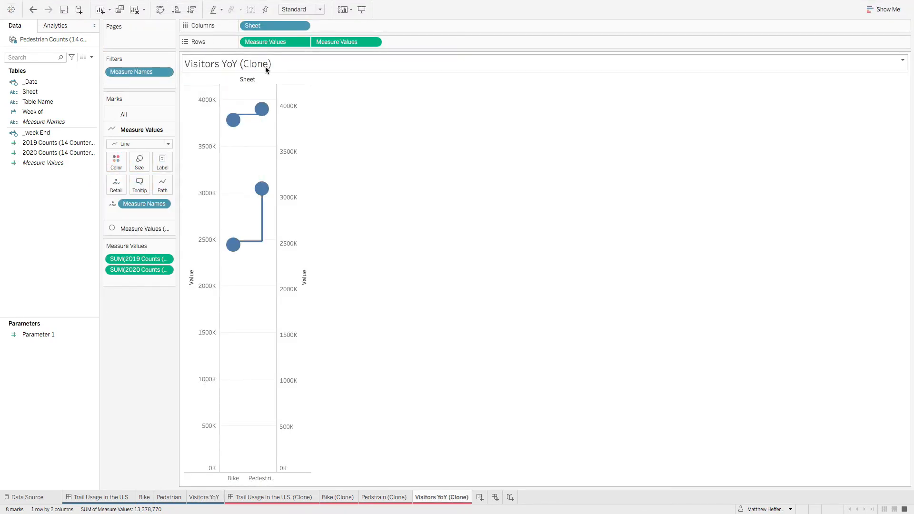
pyautogui.moveTo(257, 25); pyautogui.dragTo(117, 189)
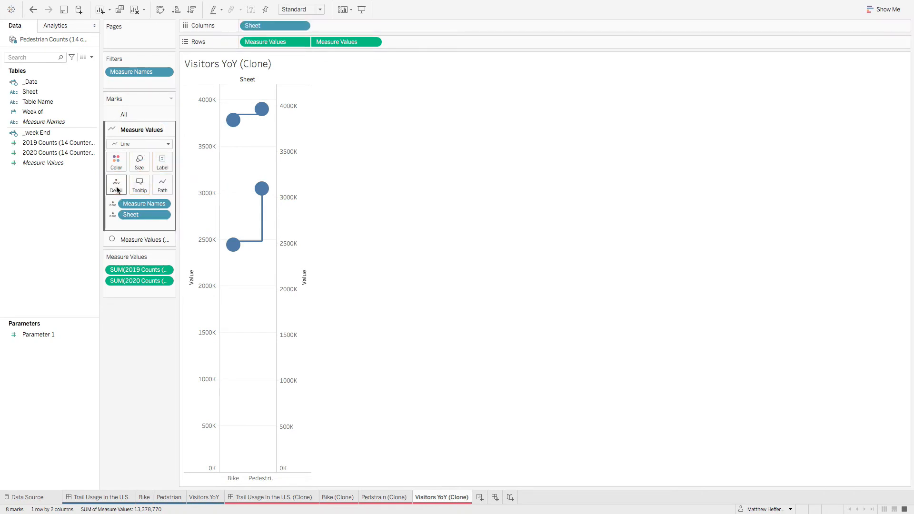
# Step: Following the original sheet, add Measure Names to Path and Measure Values to Tooltip for the clone's line marks
pyautogui.click(211, 498)
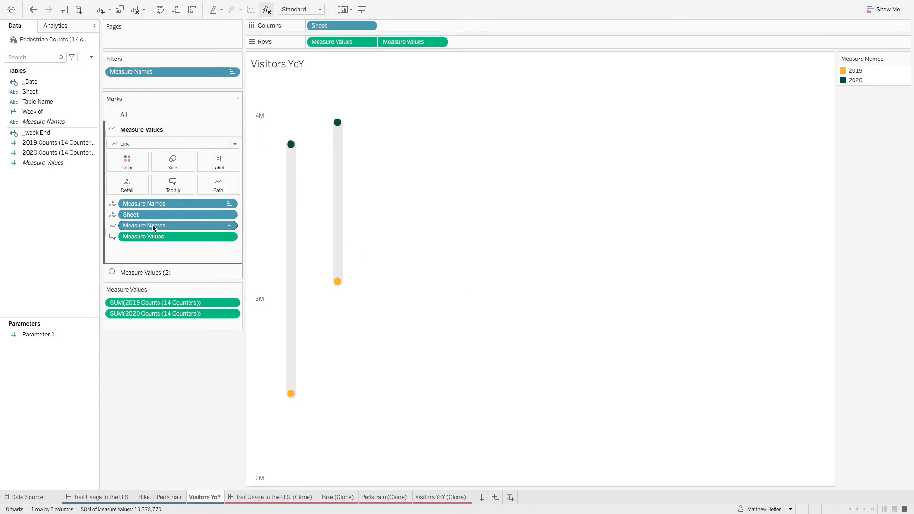
pyautogui.click(428, 496)
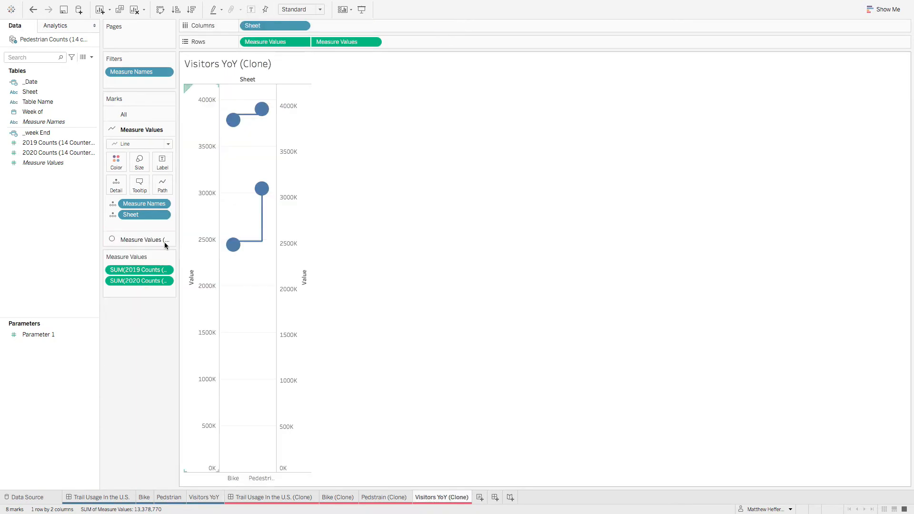
pyautogui.moveTo(146, 208); pyautogui.dragTo(162, 187)
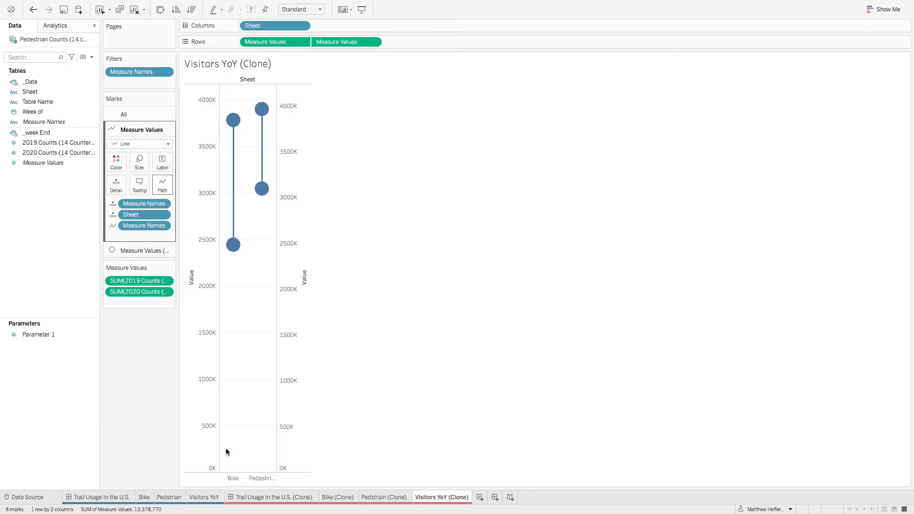
pyautogui.moveTo(247, 512)
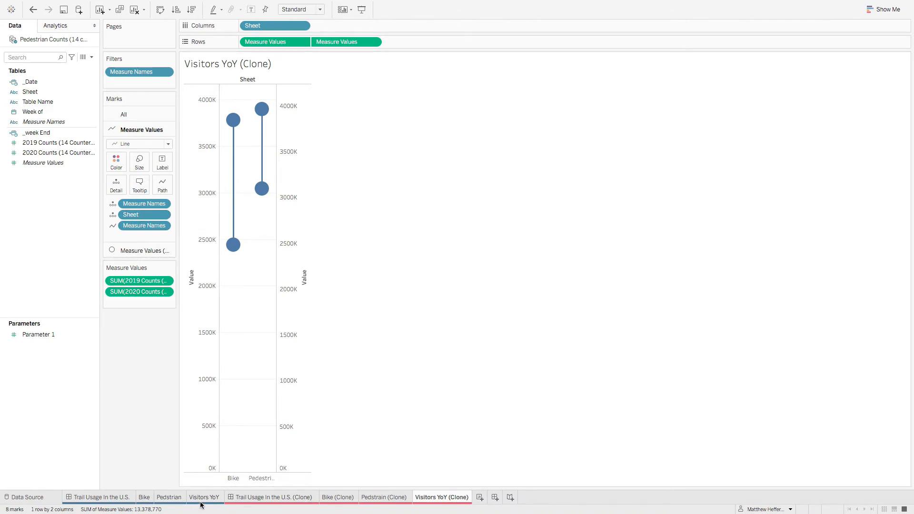
pyautogui.click(436, 499)
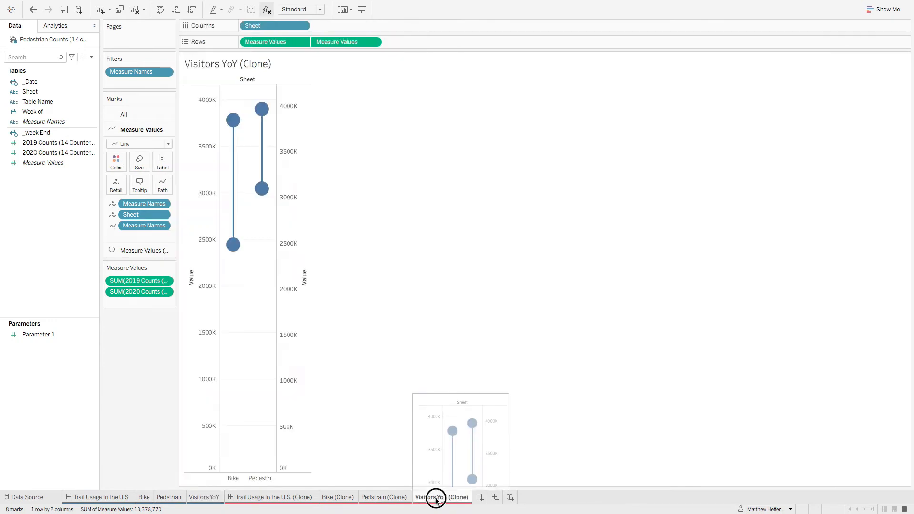
pyautogui.moveTo(259, 42); pyautogui.dragTo(137, 186)
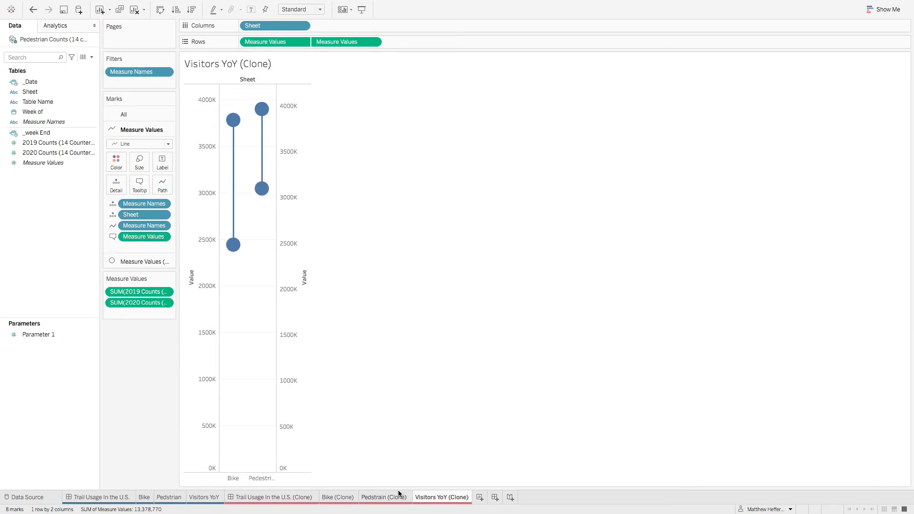
# Step: Examine the tooltips and the line and circle size settings on the original Visitors YoY sheet
pyautogui.click(201, 500)
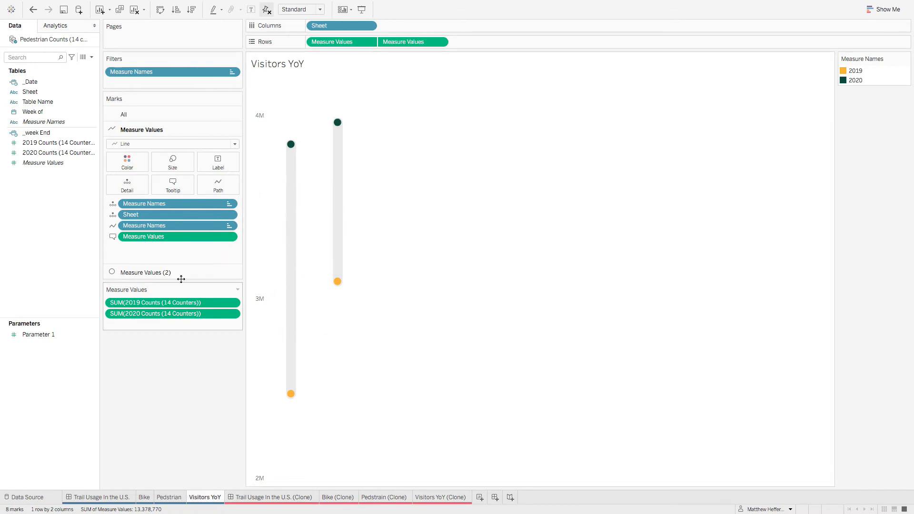
pyautogui.moveTo(295, 201)
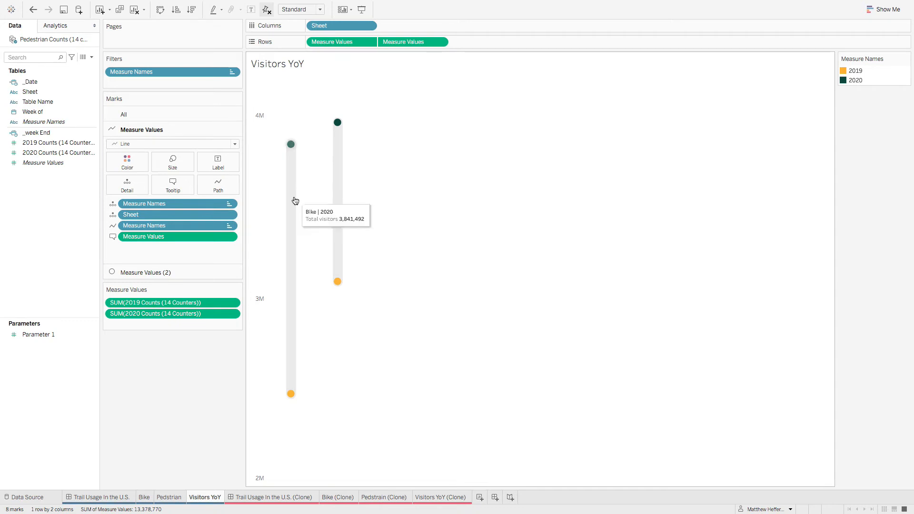
pyautogui.click(172, 164)
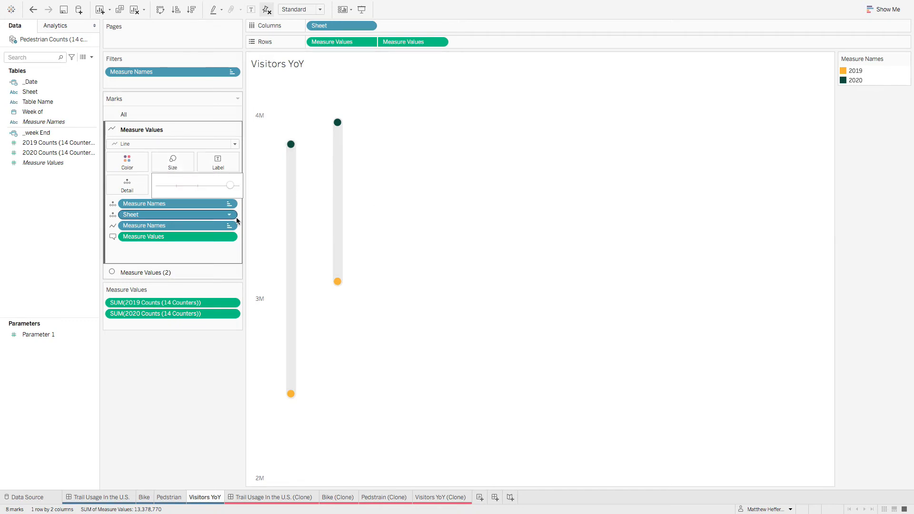
pyautogui.moveTo(232, 189); pyautogui.dragTo(228, 188)
pyautogui.click(228, 188)
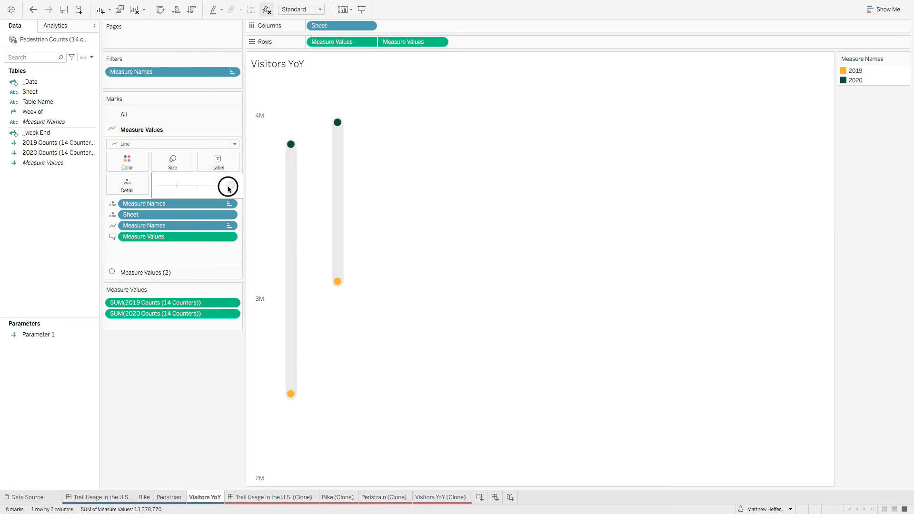
pyautogui.click(162, 272)
pyautogui.moveTo(293, 149)
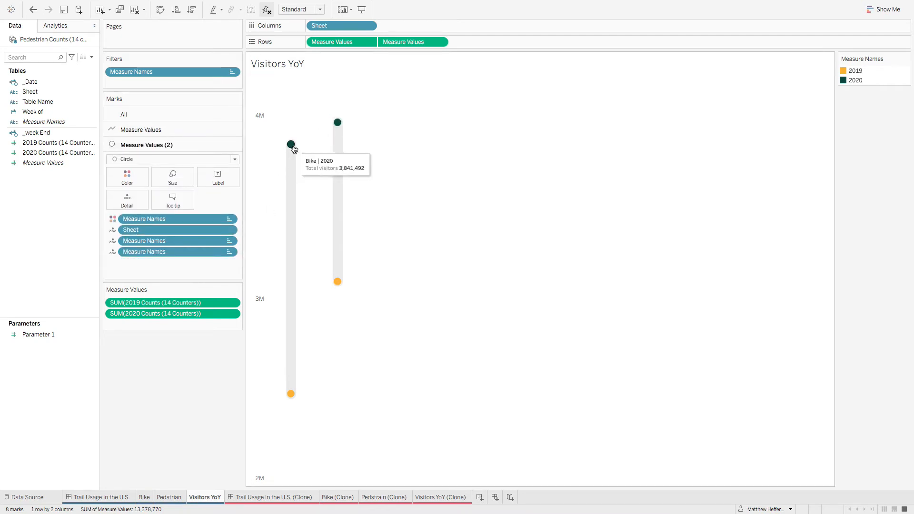
pyautogui.click(176, 179)
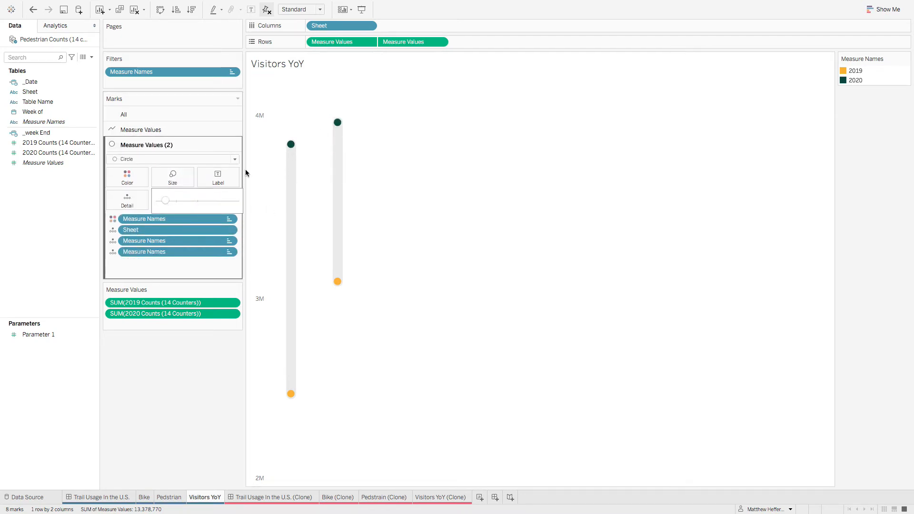
# Step: Increase the size of the line marks in Visitors YoY (Clone) to form thick bars between the circles
pyautogui.click(445, 497)
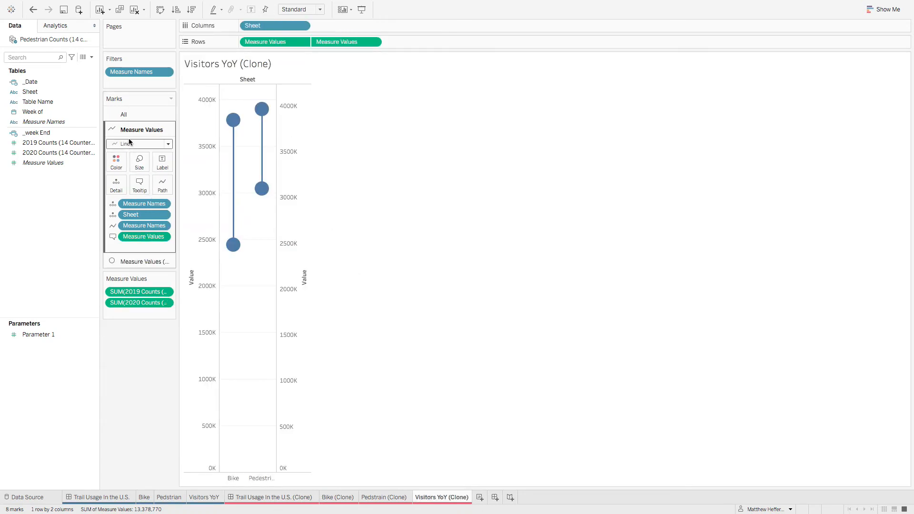
pyautogui.click(142, 165)
pyautogui.moveTo(198, 187); pyautogui.dragTo(209, 188)
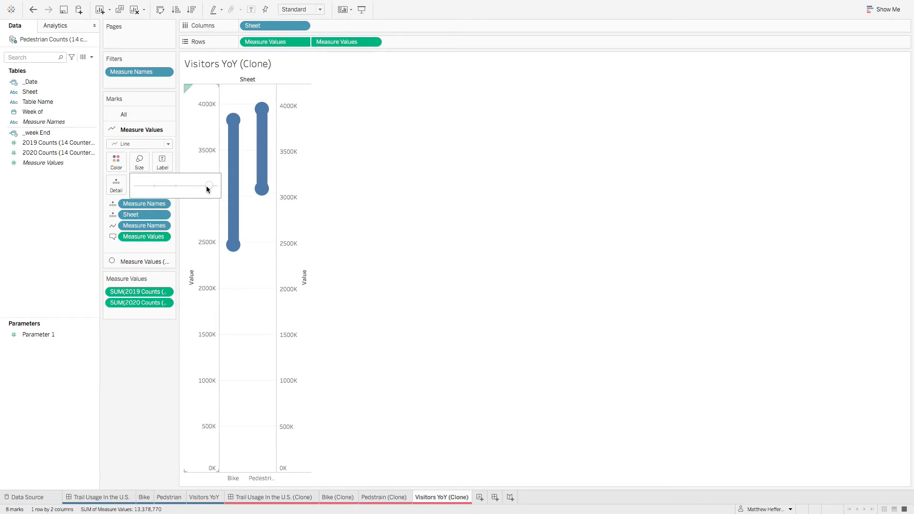
# Step: Shrink the circle marks in Visitors YoY (Clone) so they are narrower than the line bars
pyautogui.click(150, 262)
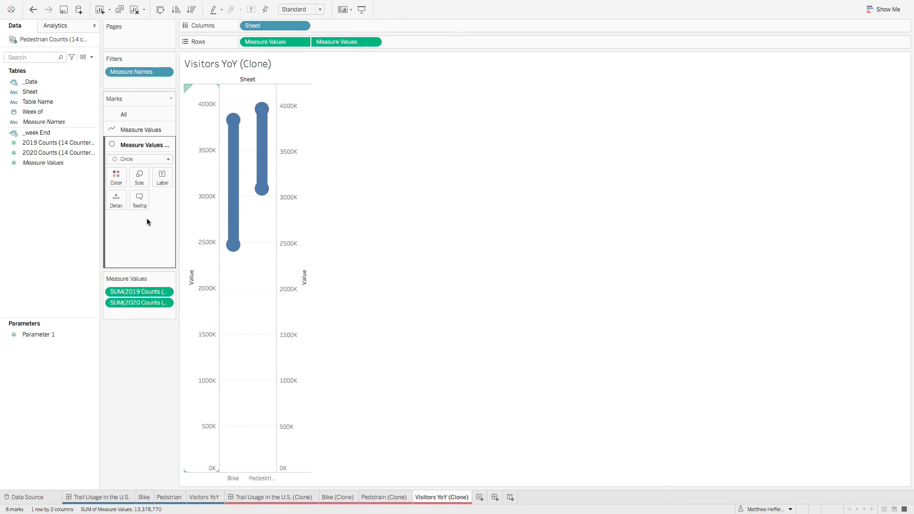
pyautogui.click(139, 180)
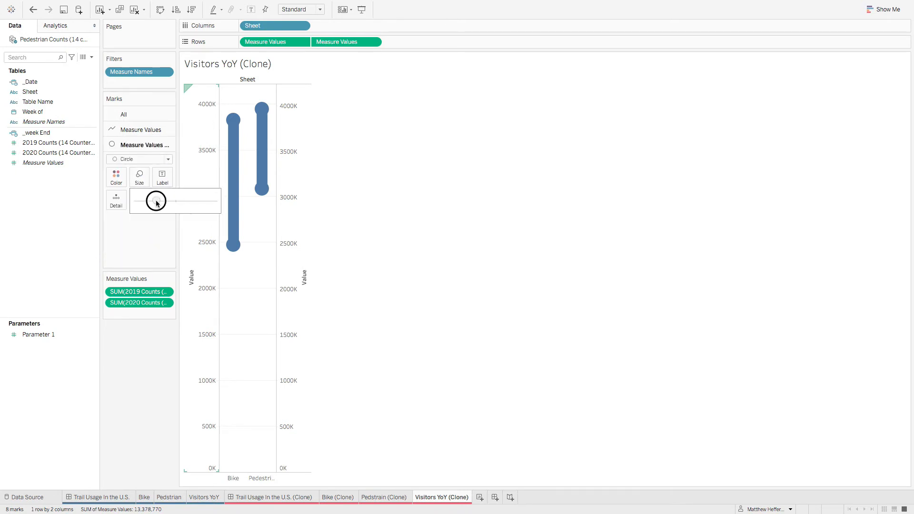
pyautogui.moveTo(156, 200); pyautogui.dragTo(144, 201)
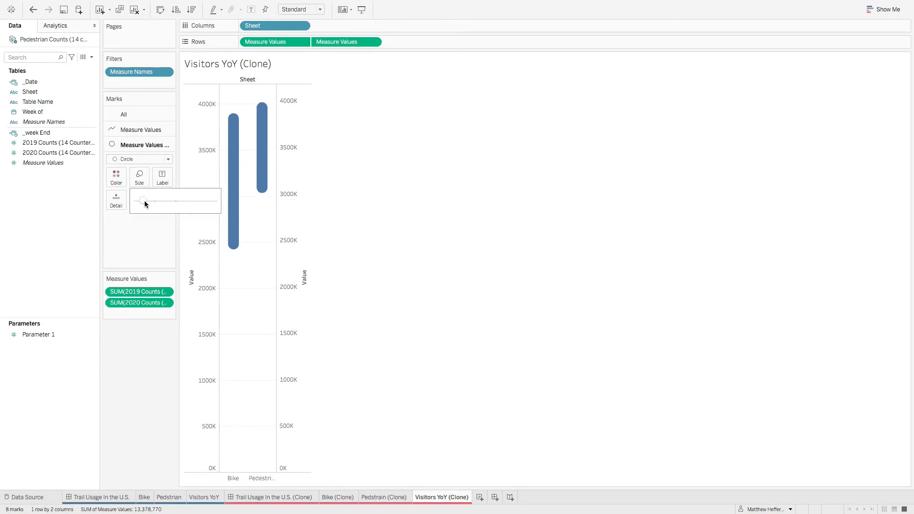
pyautogui.click(118, 260)
# Step: Following the original sheet, color the clone's circle marks by Measure Names and enlarge them slightly to nearly fill the bar width
pyautogui.click(204, 499)
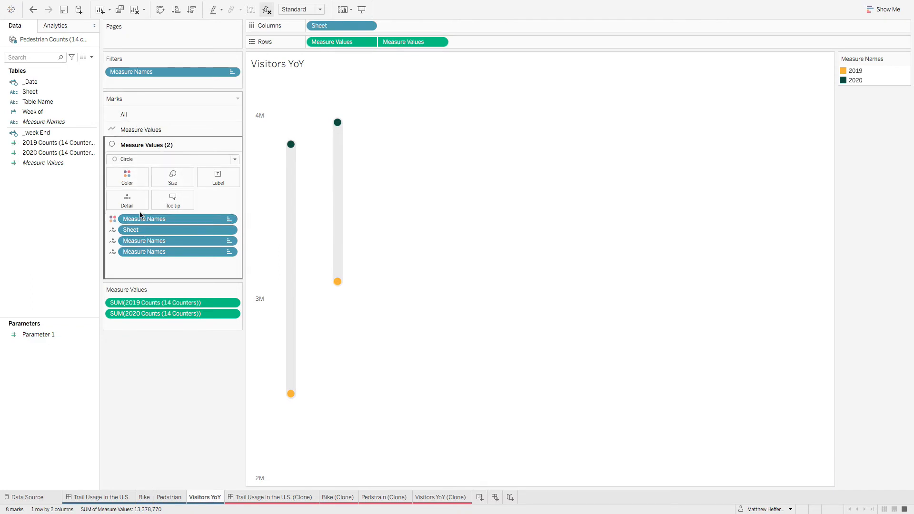
pyautogui.click(447, 497)
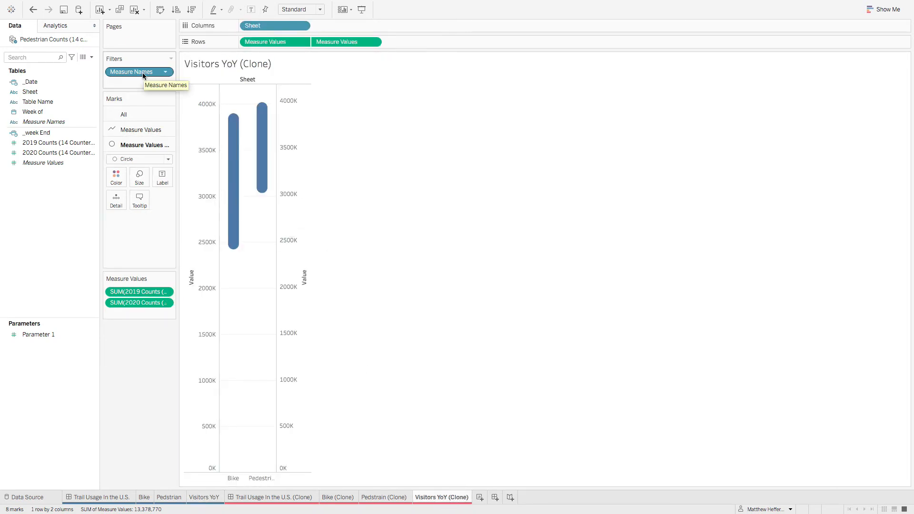
pyautogui.moveTo(135, 73); pyautogui.dragTo(114, 177)
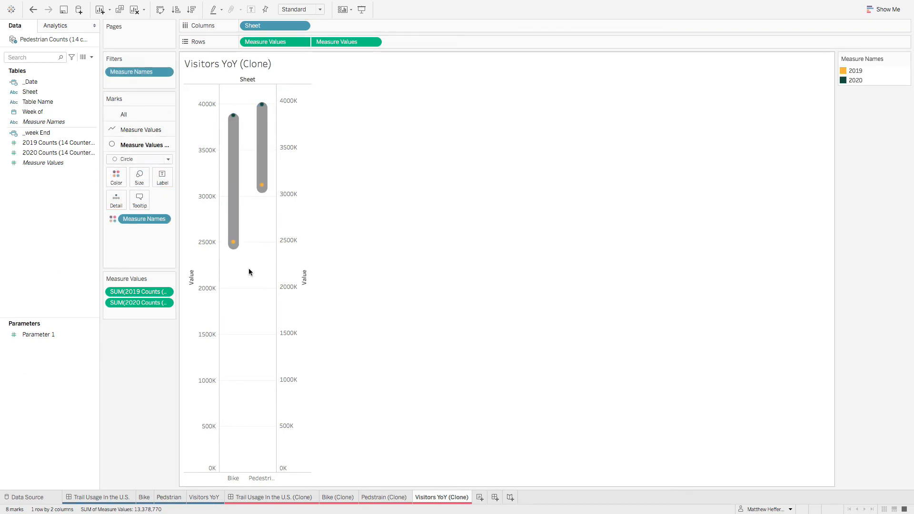
pyautogui.click(138, 184)
pyautogui.moveTo(146, 200); pyautogui.dragTo(152, 198)
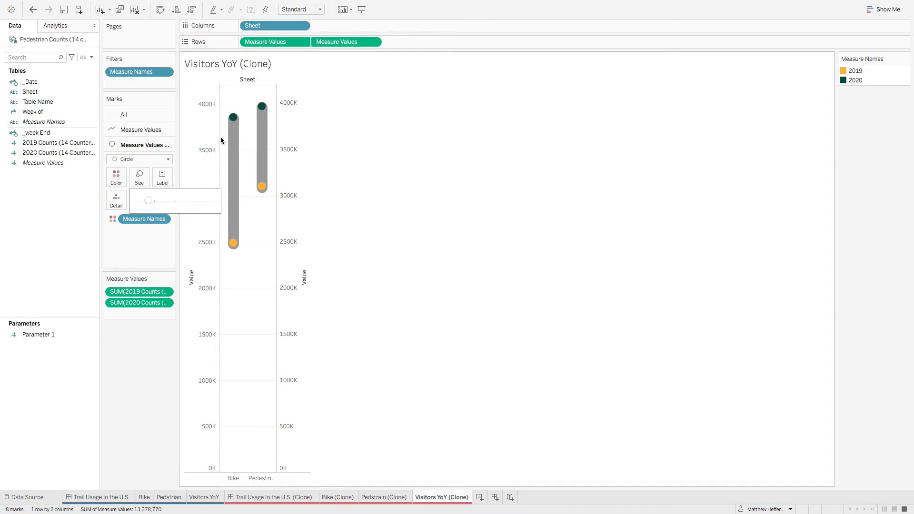
pyautogui.click(144, 261)
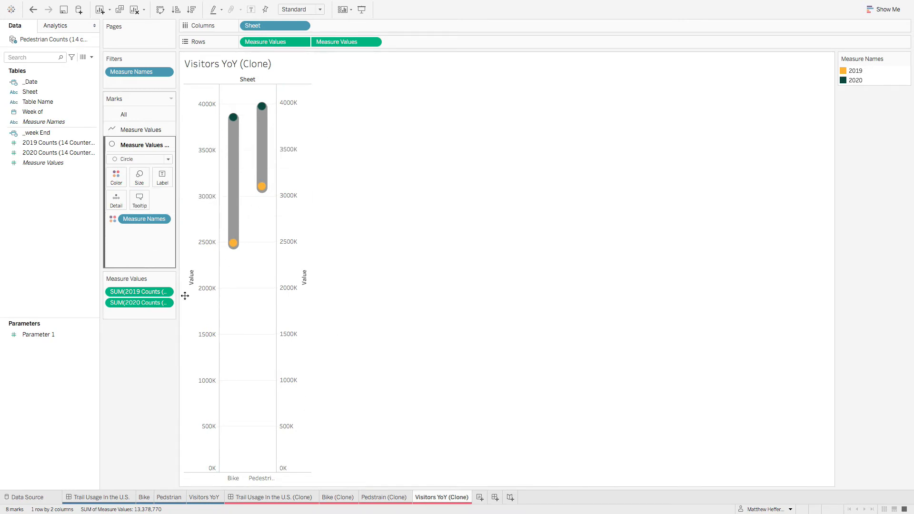
# Step: Check the original Visitors YoY sheet, and add Sheet and Measure Names to Detail for the clone's circle marks
pyautogui.click(204, 497)
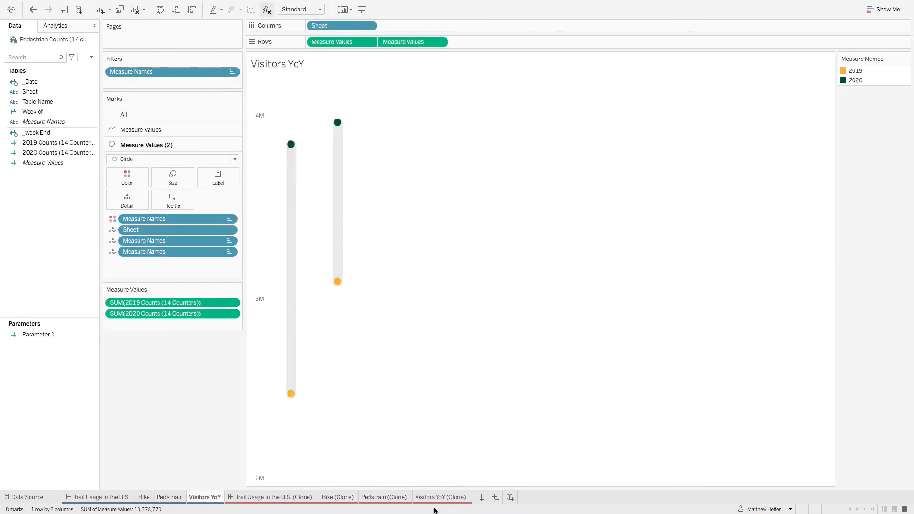
pyautogui.moveTo(442, 500)
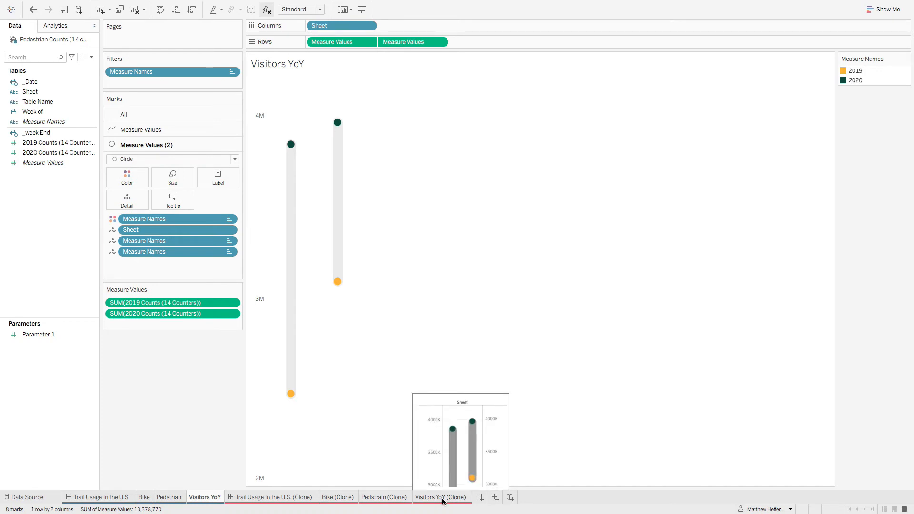
pyautogui.click(442, 498)
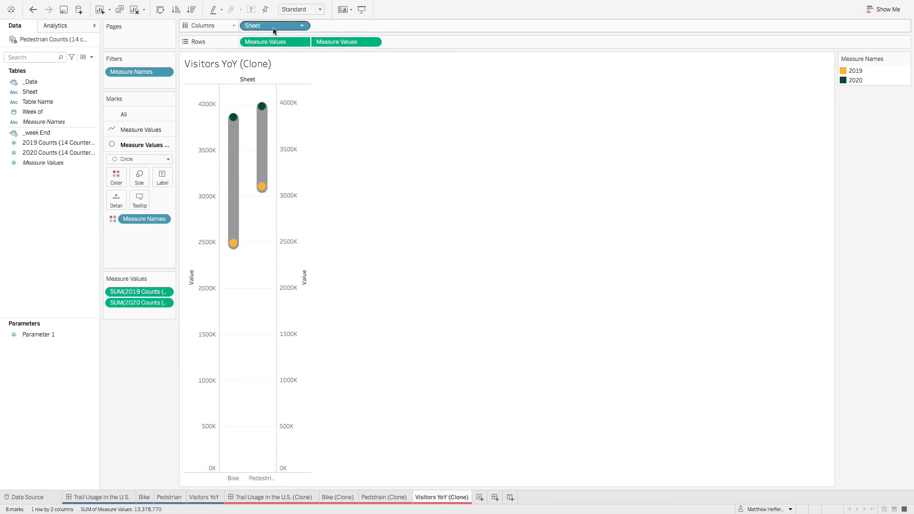
pyautogui.moveTo(273, 27); pyautogui.dragTo(117, 205)
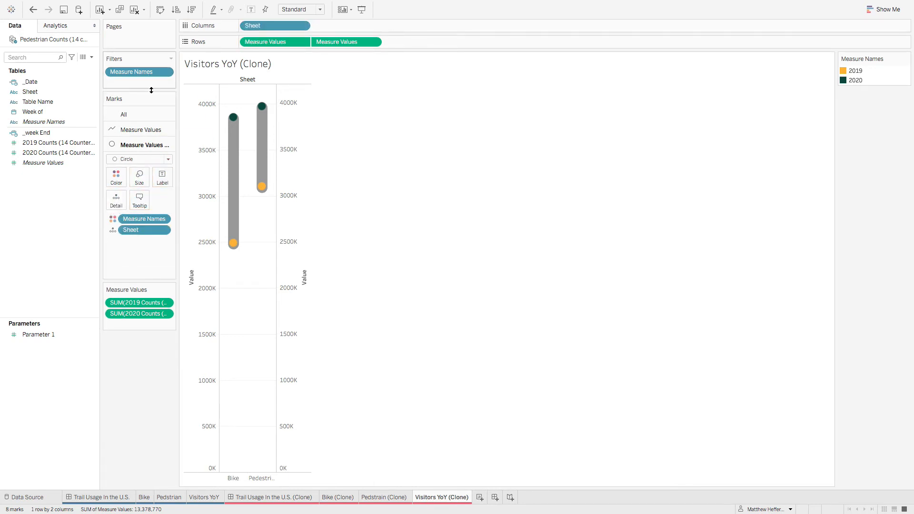
pyautogui.moveTo(141, 73); pyautogui.dragTo(117, 203)
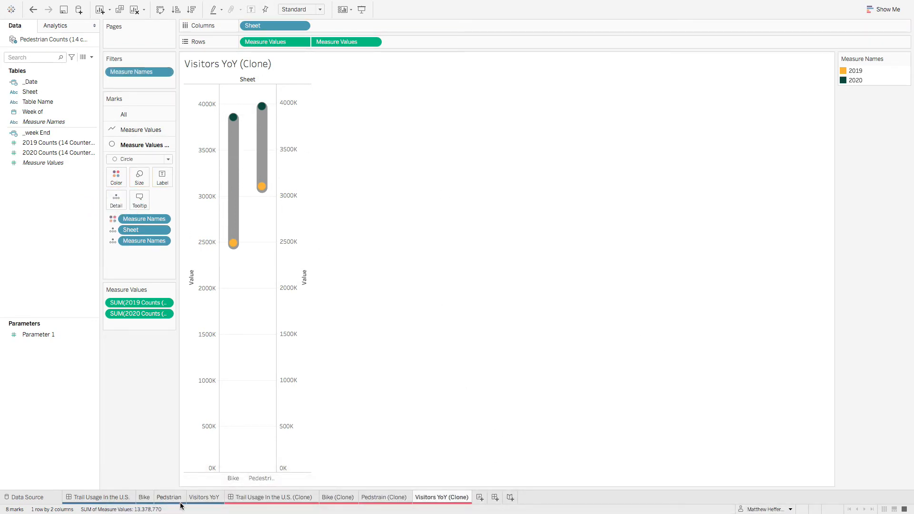
# Step: Copy the formatting of the Visitors YoY sheet and paste it onto Visitors YoY (Clone)
pyautogui.click(204, 497)
pyautogui.rightClick(207, 497)
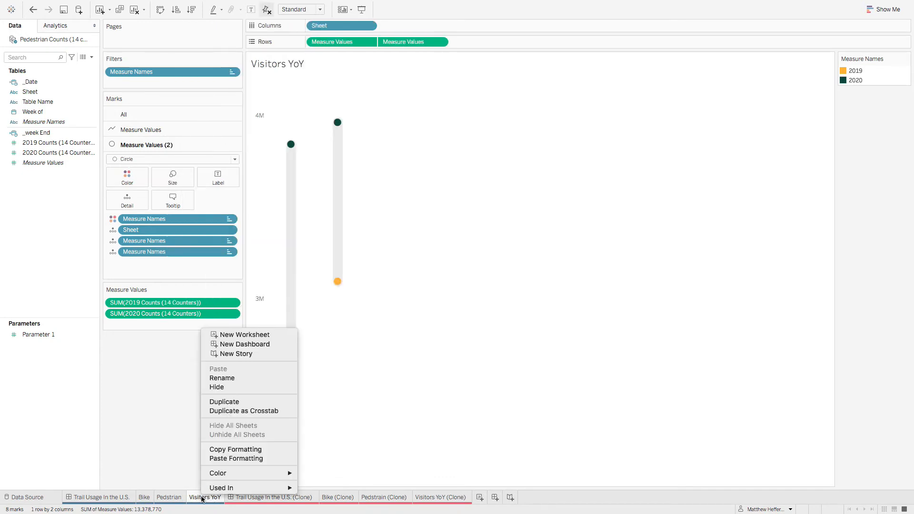
pyautogui.click(236, 449)
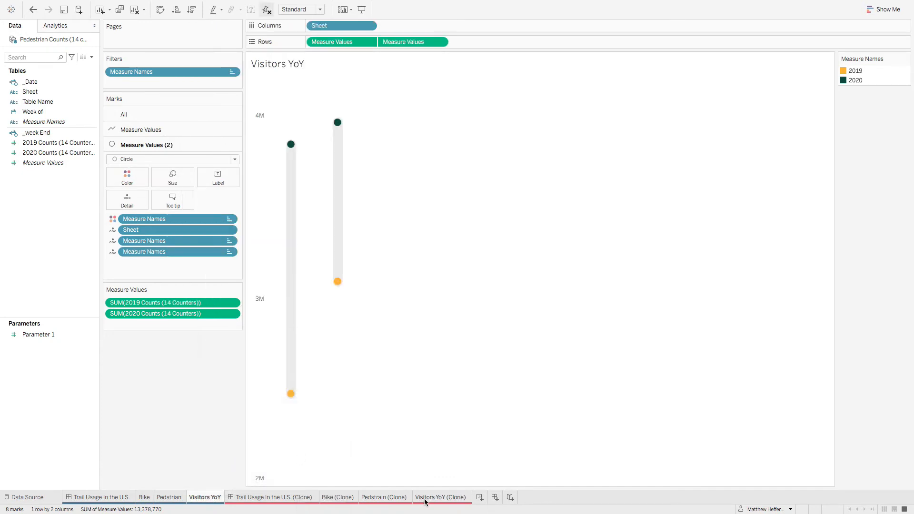
pyautogui.click(442, 497)
pyautogui.rightClick(444, 499)
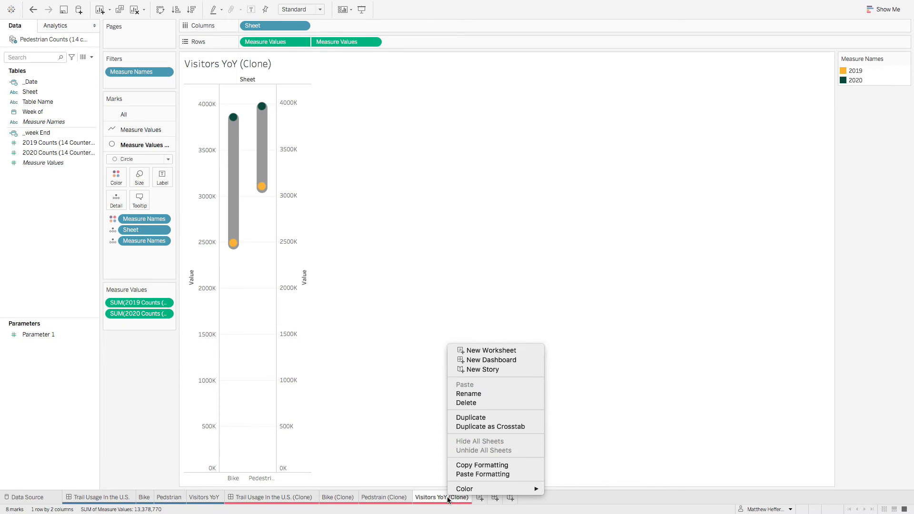
pyautogui.click(504, 473)
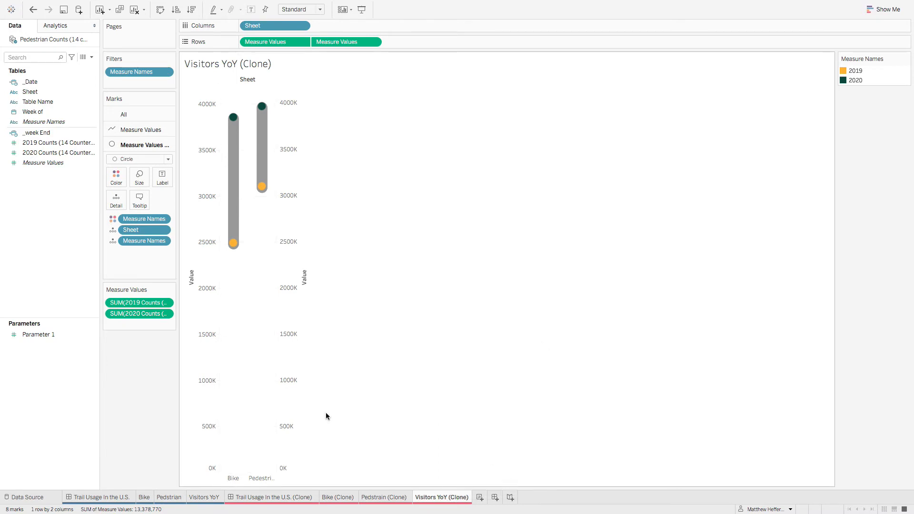
# Step: Compare with the original, and synchronize the clone's secondary Value axis with the primary one and hide its header
pyautogui.click(203, 497)
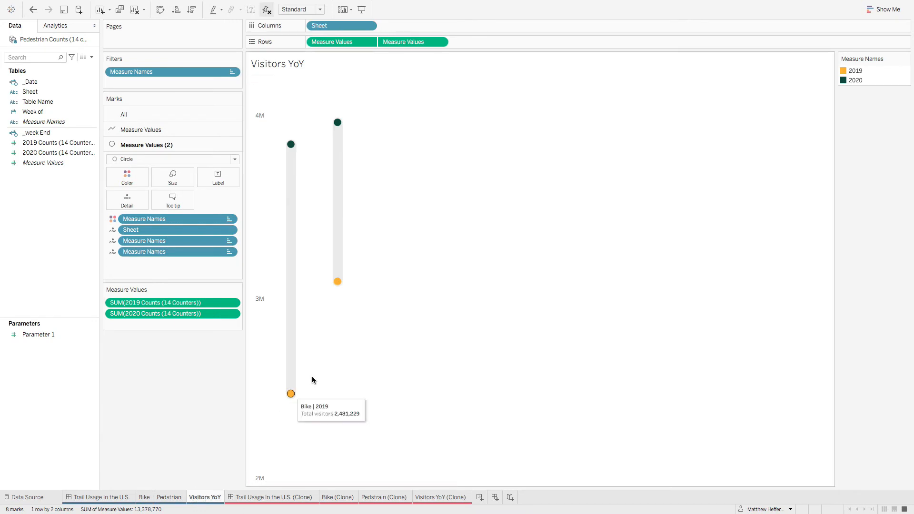
pyautogui.click(452, 499)
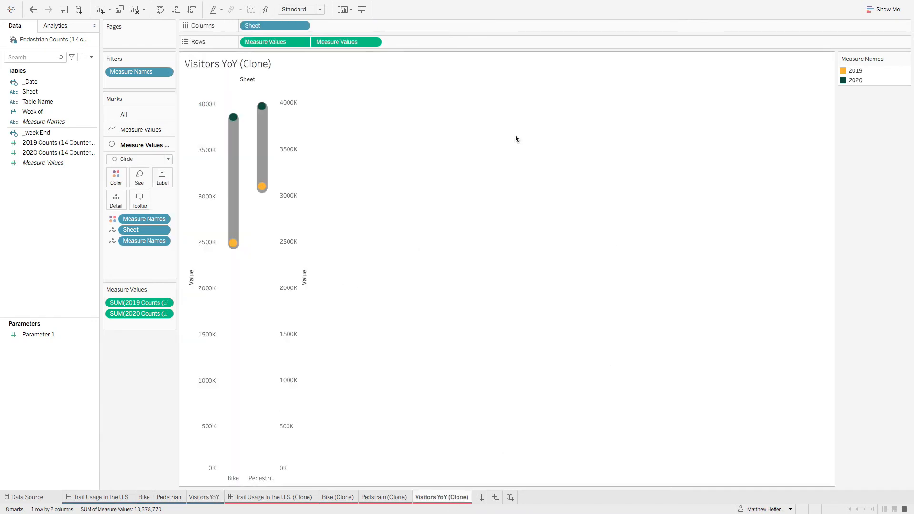
pyautogui.rightClick(290, 276)
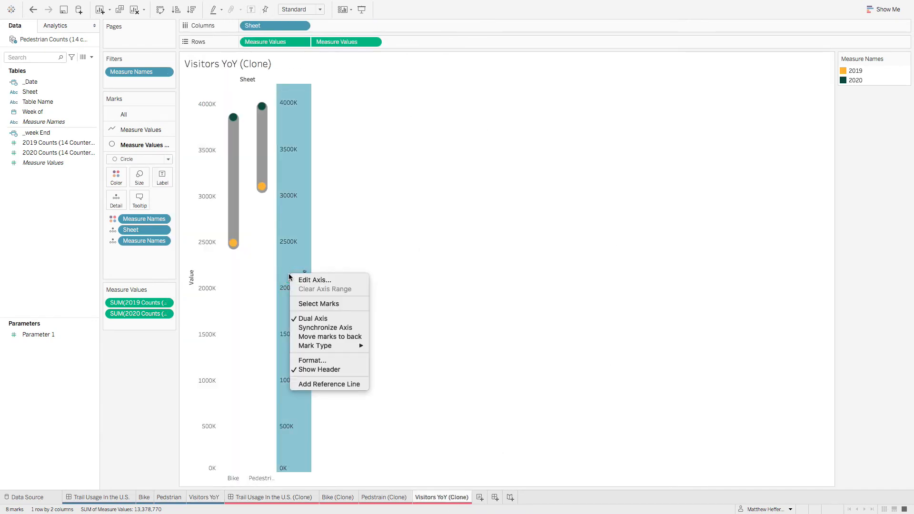
pyautogui.click(324, 336)
pyautogui.rightClick(293, 270)
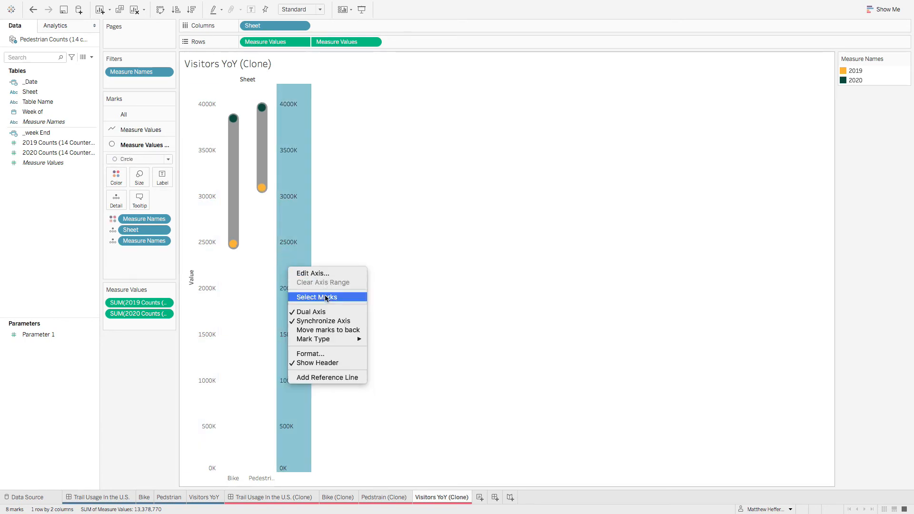
pyautogui.click(330, 363)
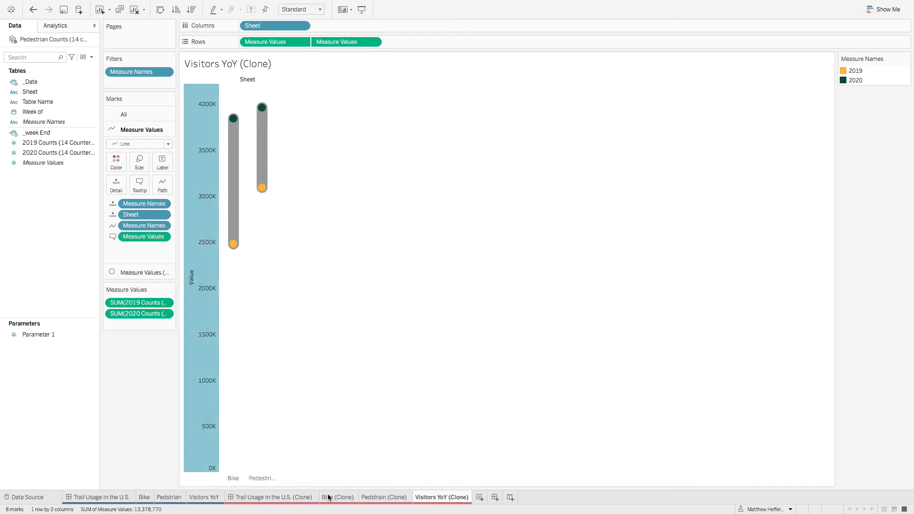
# Step: Following the original sheet, hide the Bike and Pedestrian column header in Visitors YoY (Clone)
pyautogui.click(194, 498)
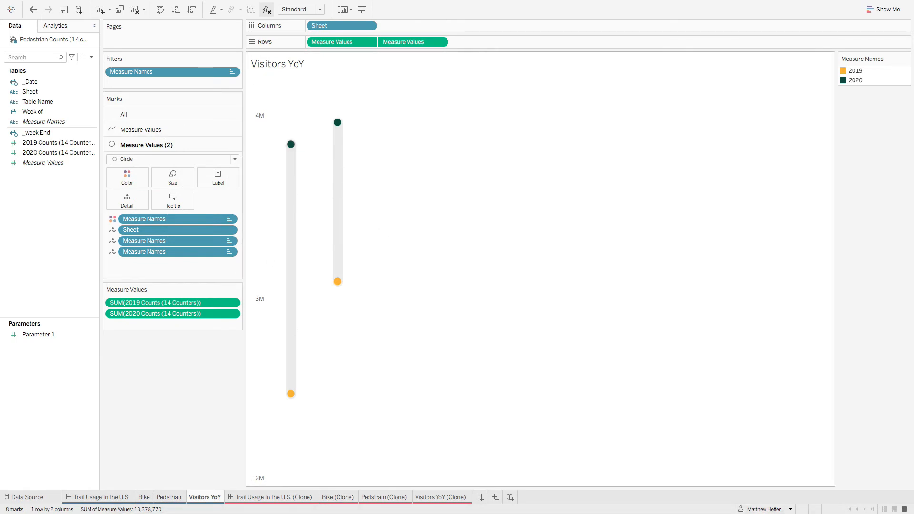
pyautogui.click(441, 497)
pyautogui.rightClick(257, 476)
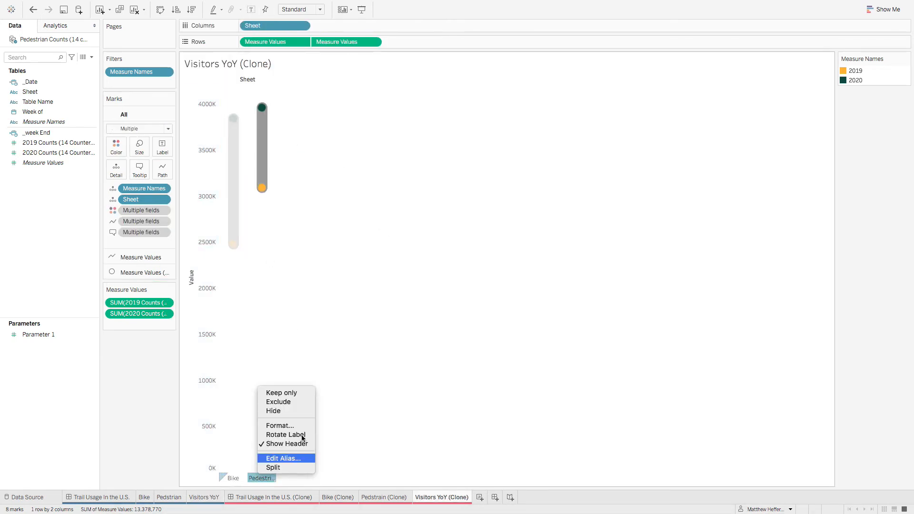
pyautogui.click(293, 443)
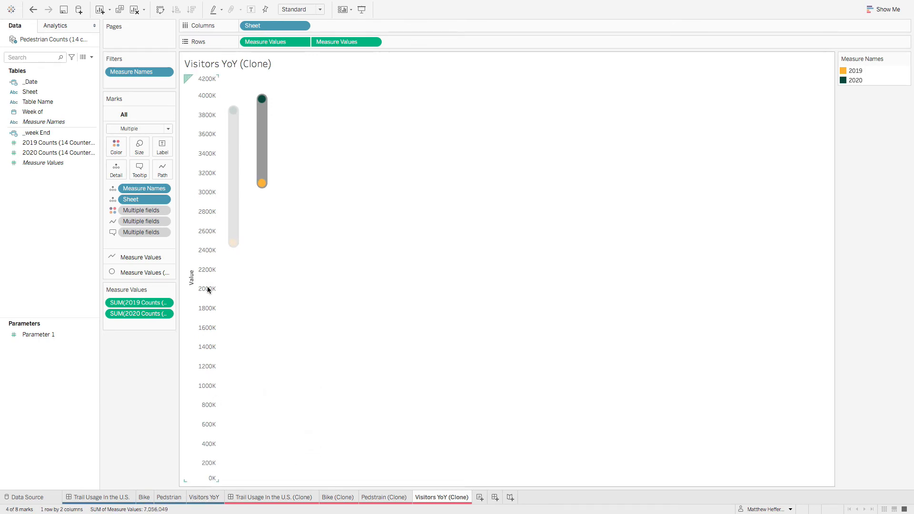
# Step: Check the original sheet's axis range and tick mark settings, and give the clone's Value axis a fixed range starting at 2,000,000
pyautogui.click(209, 497)
pyautogui.rightClick(261, 264)
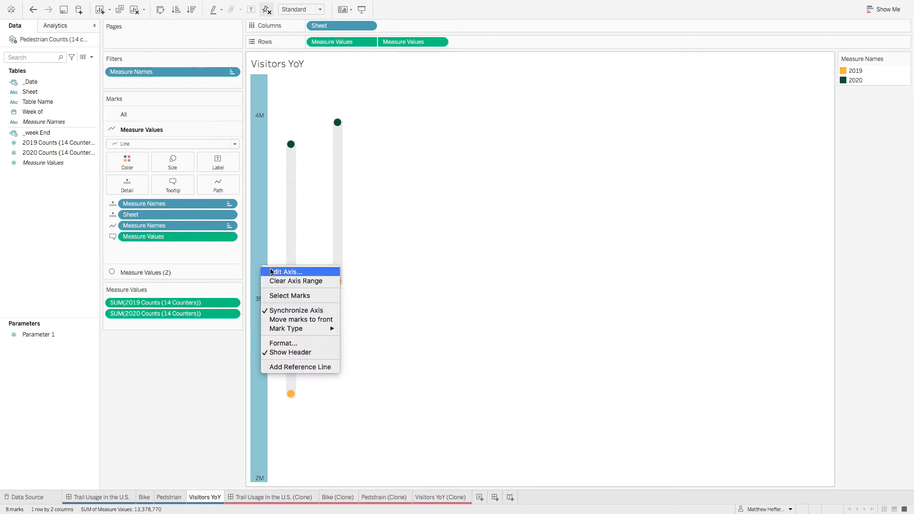
pyautogui.click(271, 269)
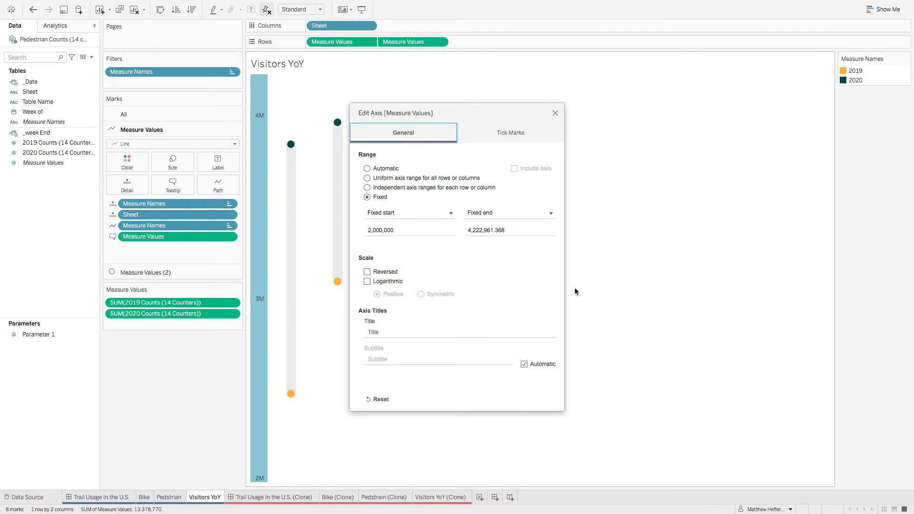
pyautogui.click(516, 133)
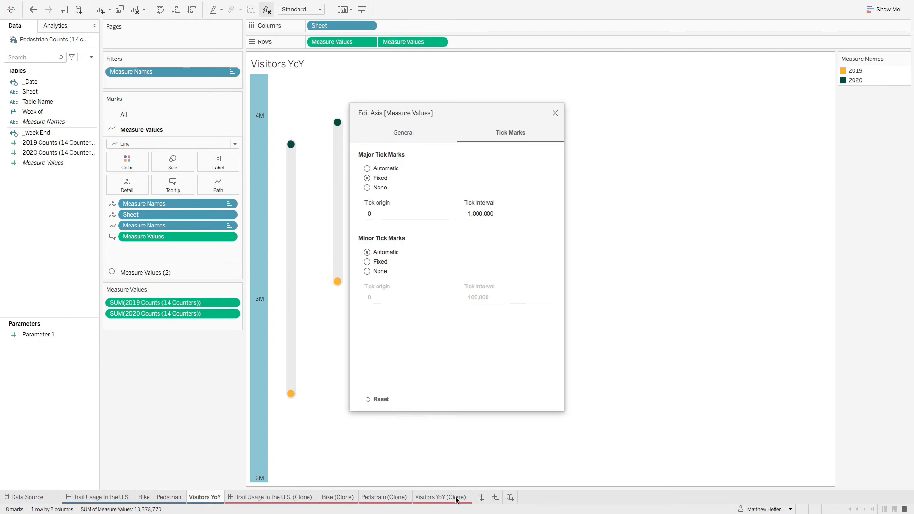
pyautogui.click(554, 112)
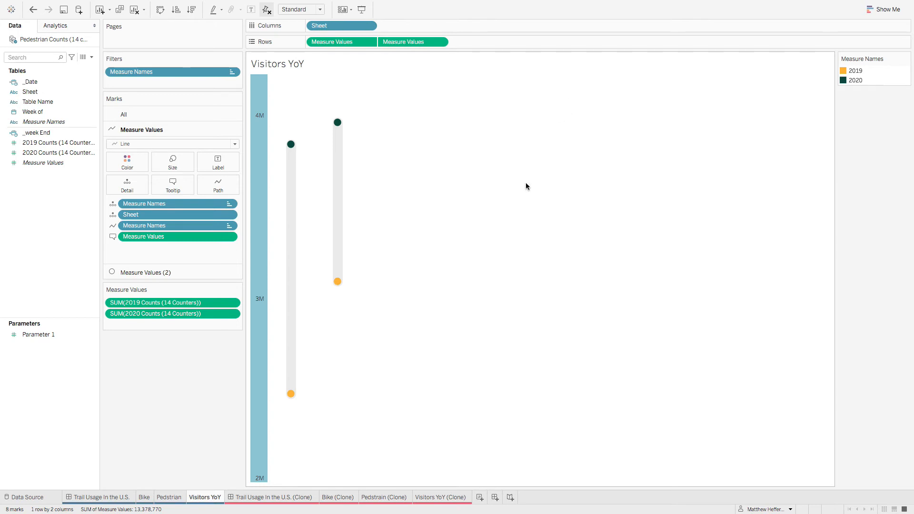
pyautogui.click(452, 498)
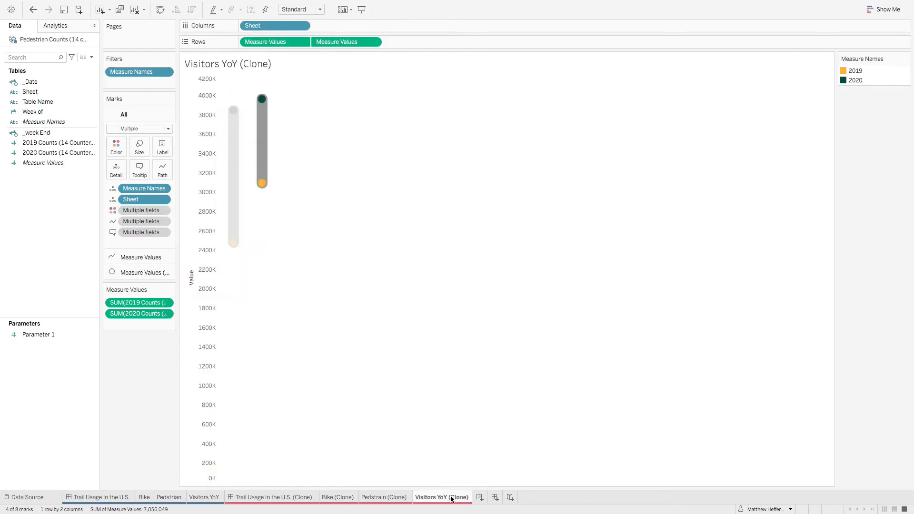
pyautogui.rightClick(200, 296)
pyautogui.click(214, 302)
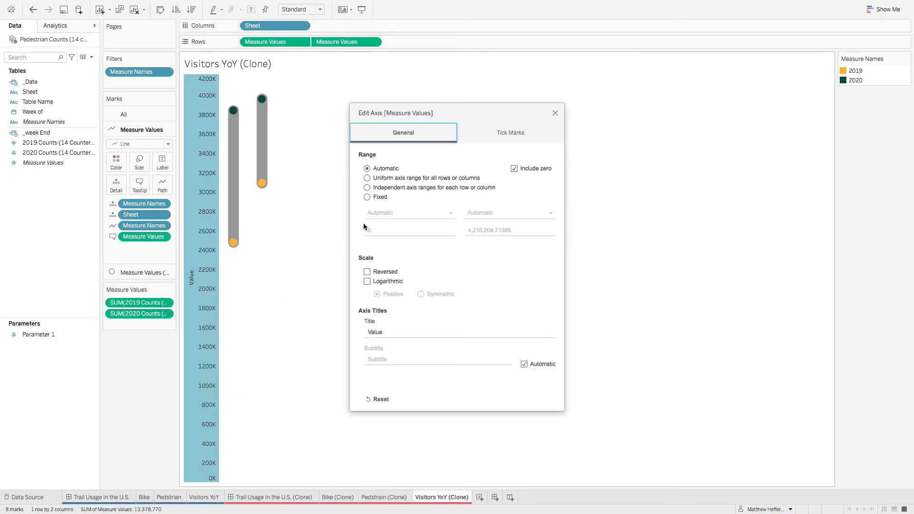
pyautogui.click(369, 196)
pyautogui.click(383, 228)
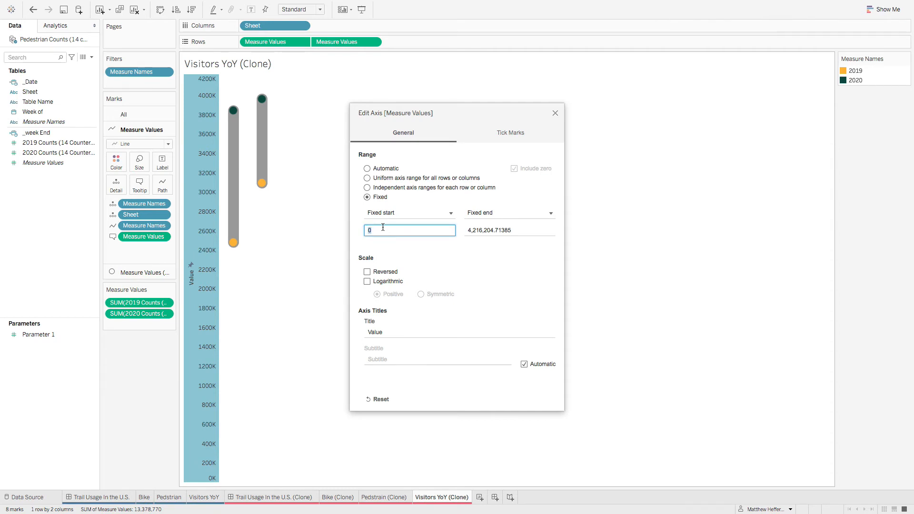
pyautogui.write('2000,000')
# Step: Set the fixed end of the clone's Value axis to 4,222,961.368
pyautogui.click(499, 232)
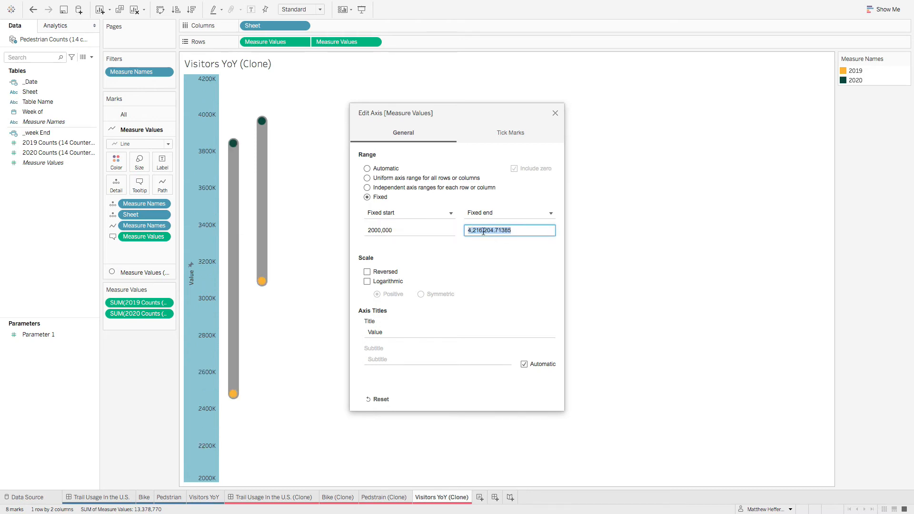
pyautogui.click(483, 231)
pyautogui.press('BackSpace')
pyautogui.press('BackSpace')
pyautogui.write('22')
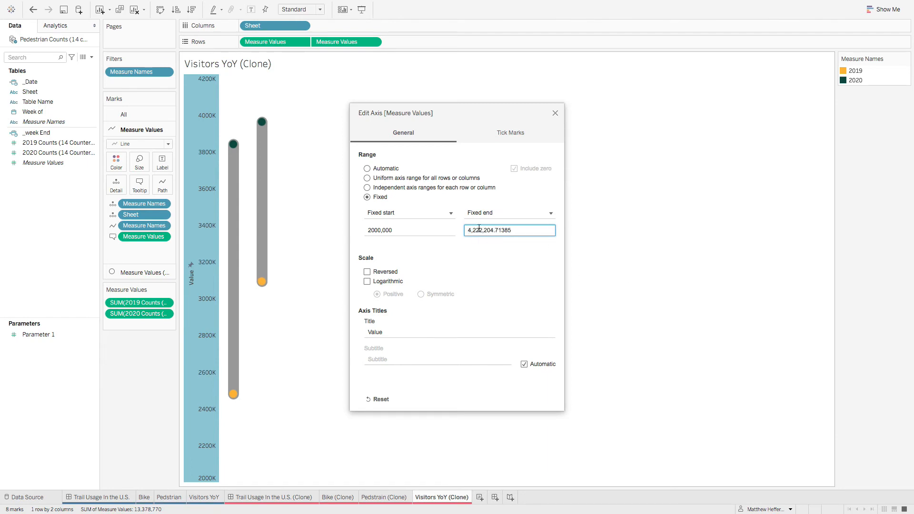
pyautogui.click(493, 231)
pyautogui.press('BackSpace')
pyautogui.press('BackSpace')
pyautogui.press('BackSpace')
pyautogui.write('961')
pyautogui.click(524, 231)
pyautogui.press('BackSpace')
pyautogui.press('BackSpace')
pyautogui.press('BackSpace')
pyautogui.press('BackSpace')
pyautogui.click(525, 257)
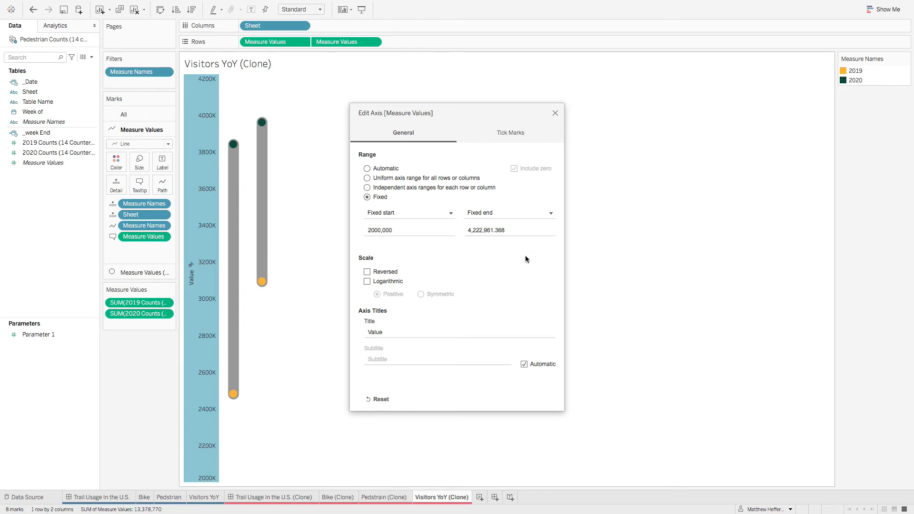
# Step: Compare the clone's Value axis with the original sheet, and clear the clone's axis title
pyautogui.click(555, 113)
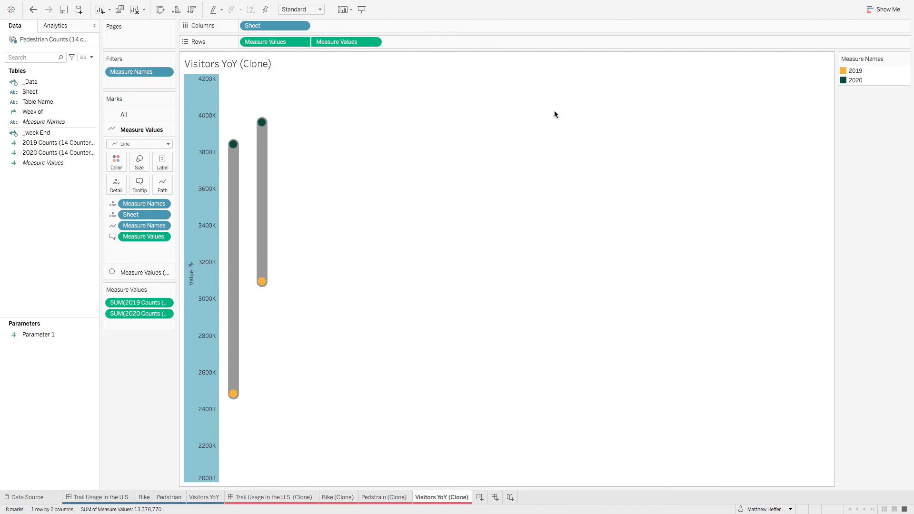
pyautogui.click(507, 334)
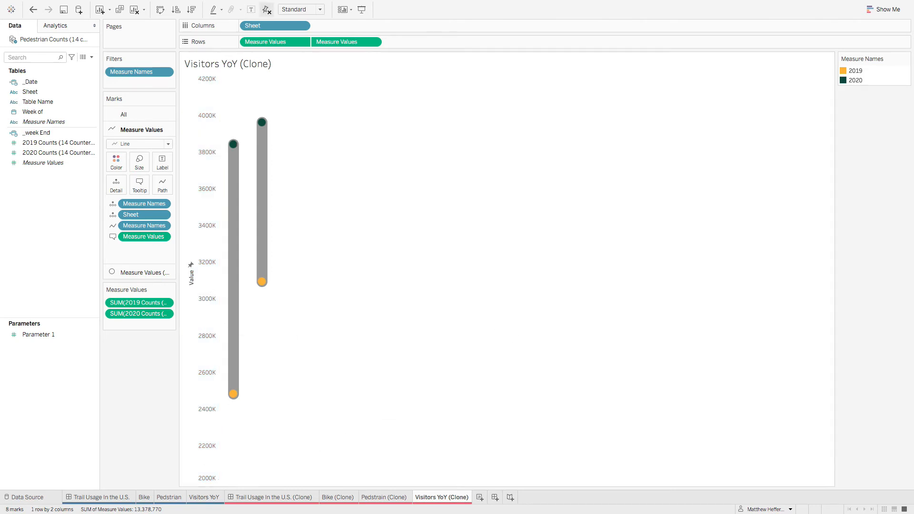
pyautogui.click(201, 496)
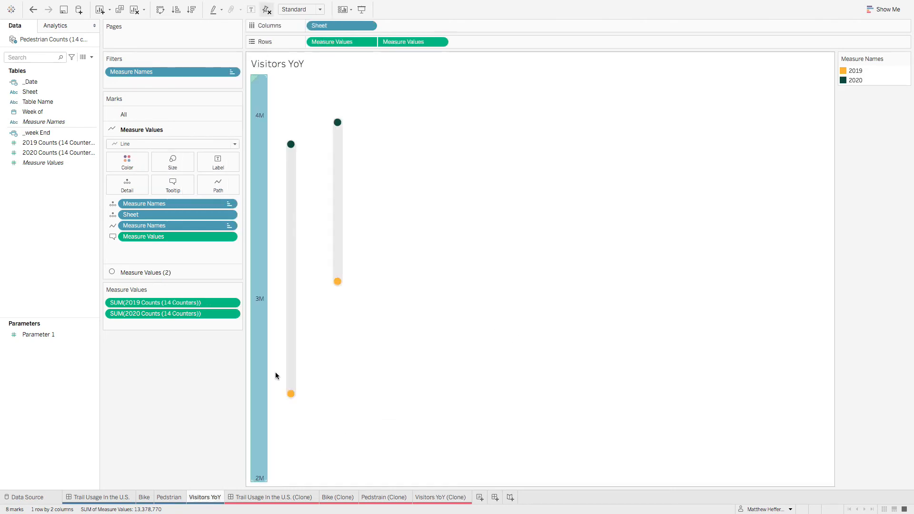
pyautogui.click(459, 498)
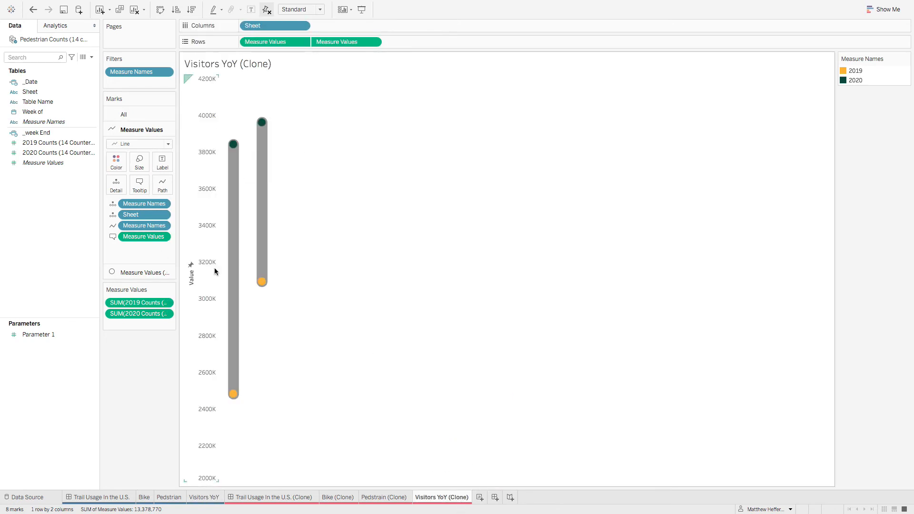
pyautogui.rightClick(196, 283)
pyautogui.doubleClick(219, 286)
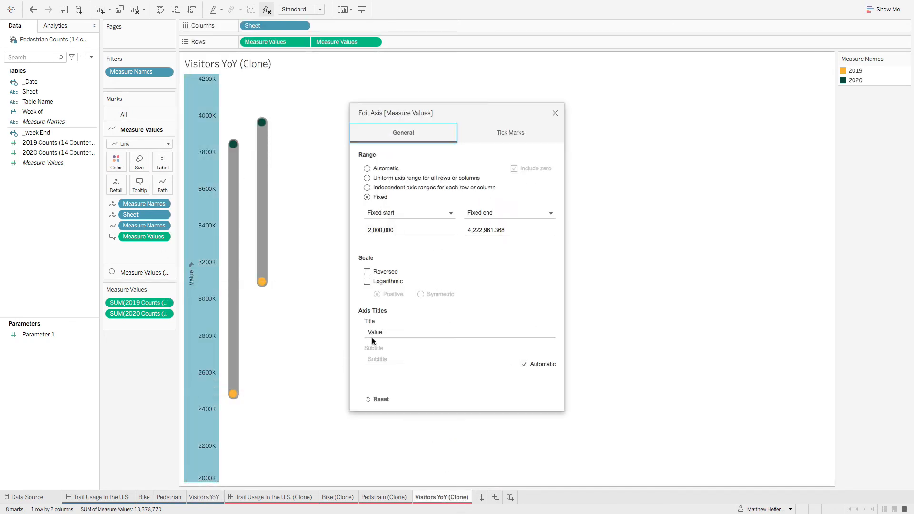
pyautogui.click(401, 333)
pyautogui.moveTo(401, 332); pyautogui.dragTo(363, 334)
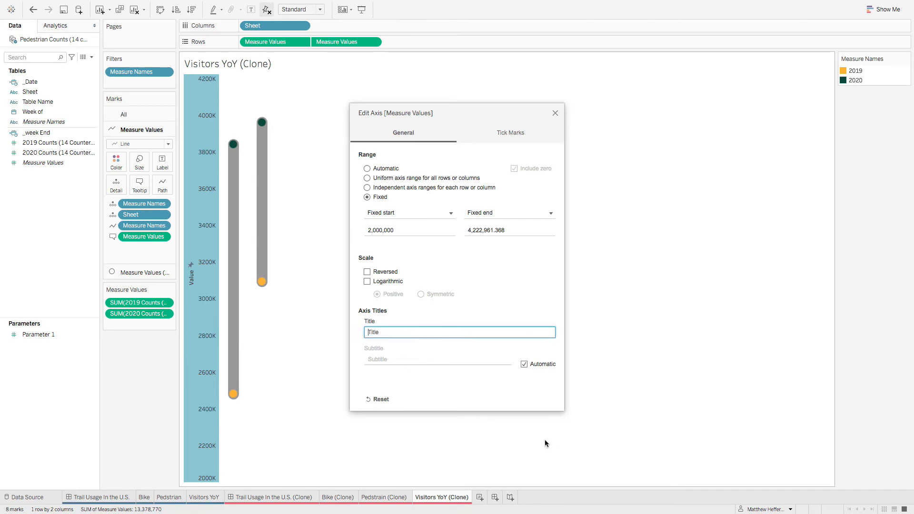
pyautogui.press('BackSpace')
pyautogui.click(473, 396)
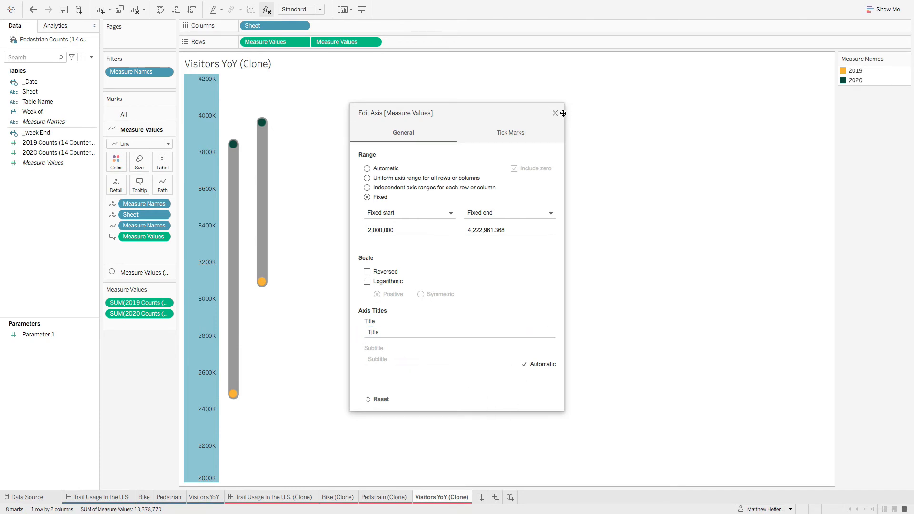
# Step: Fix the Value axis's major tick marks at an origin of 0 with an interval of 1,000,000
pyautogui.click(522, 135)
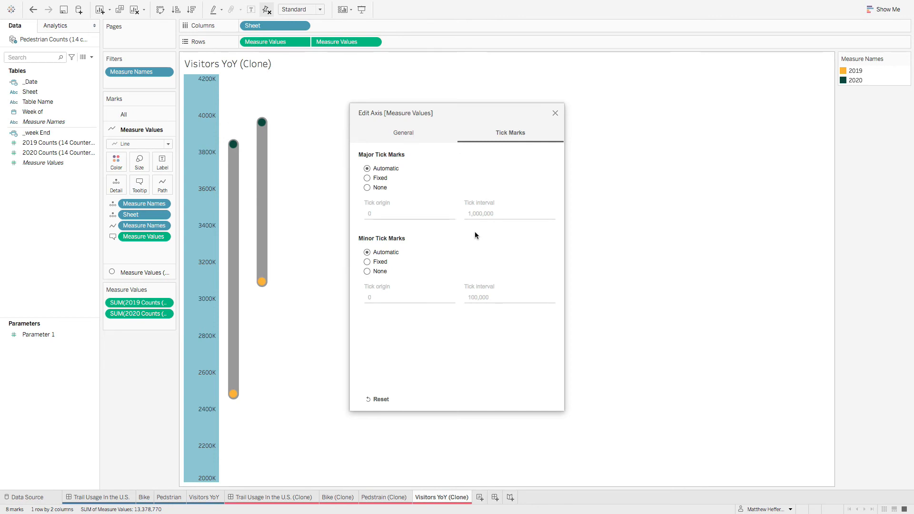
pyautogui.click(367, 178)
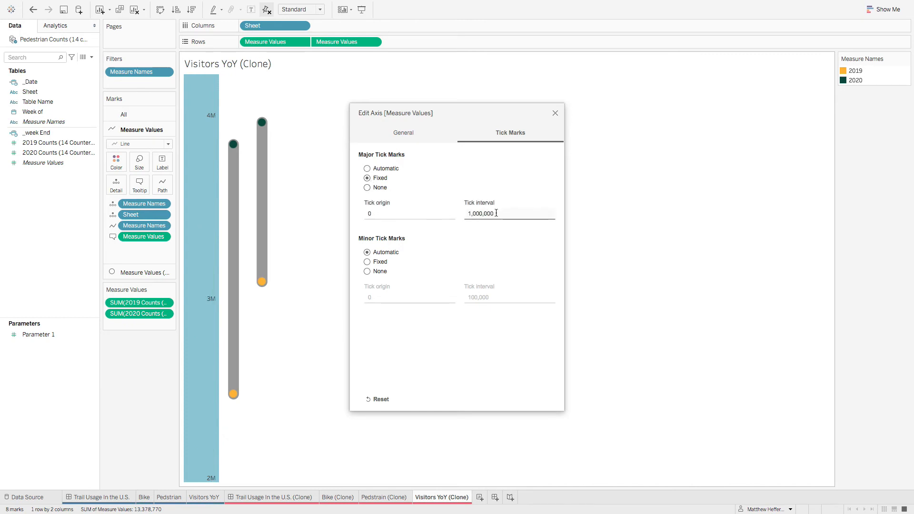
pyautogui.click(556, 114)
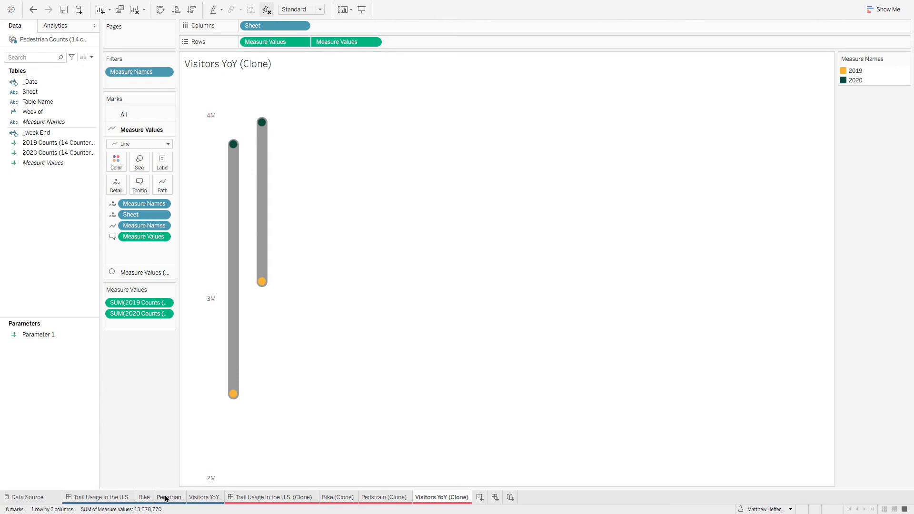
# Step: Compare the clone with the original Visitors YoY chart, and check the opacity of the original's line marks
pyautogui.click(212, 497)
pyautogui.click(484, 357)
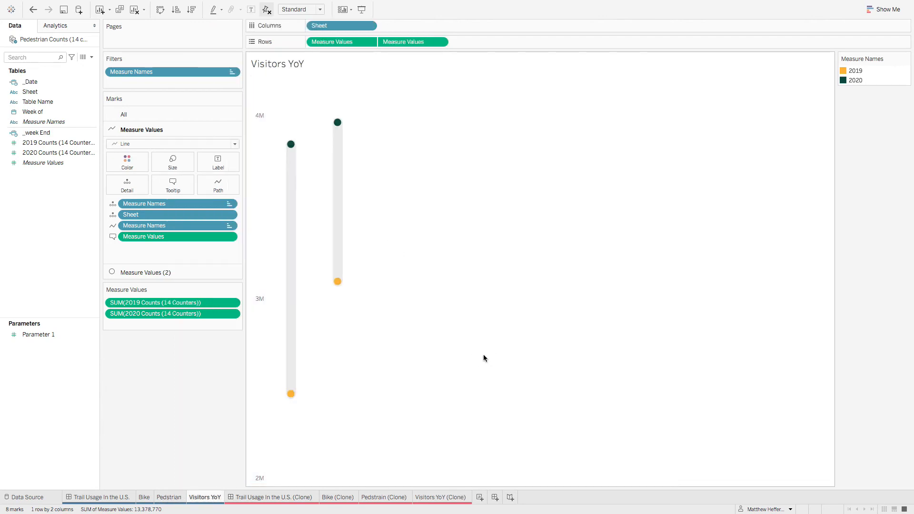
pyautogui.click(456, 497)
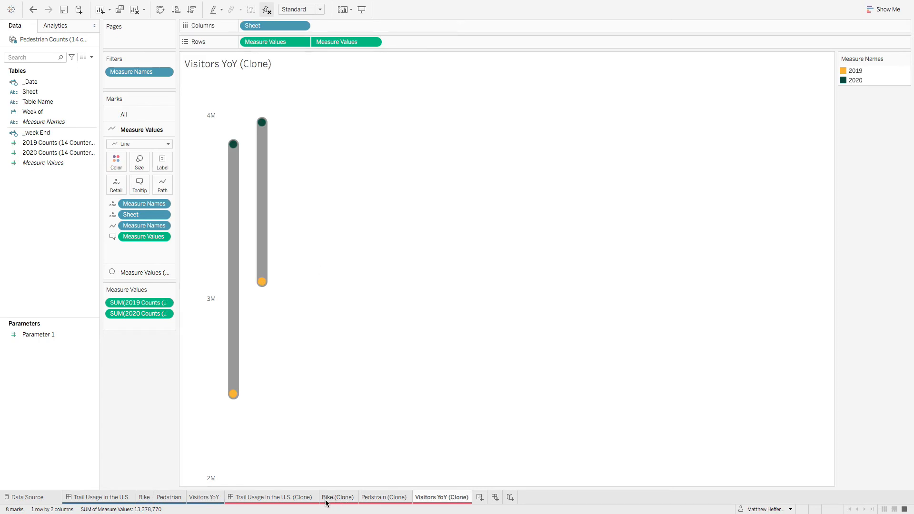
pyautogui.click(202, 498)
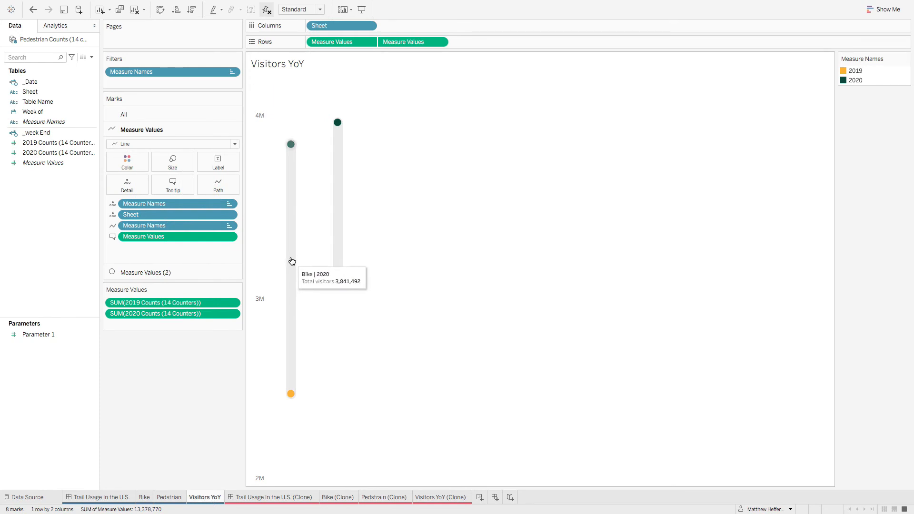
pyautogui.click(135, 166)
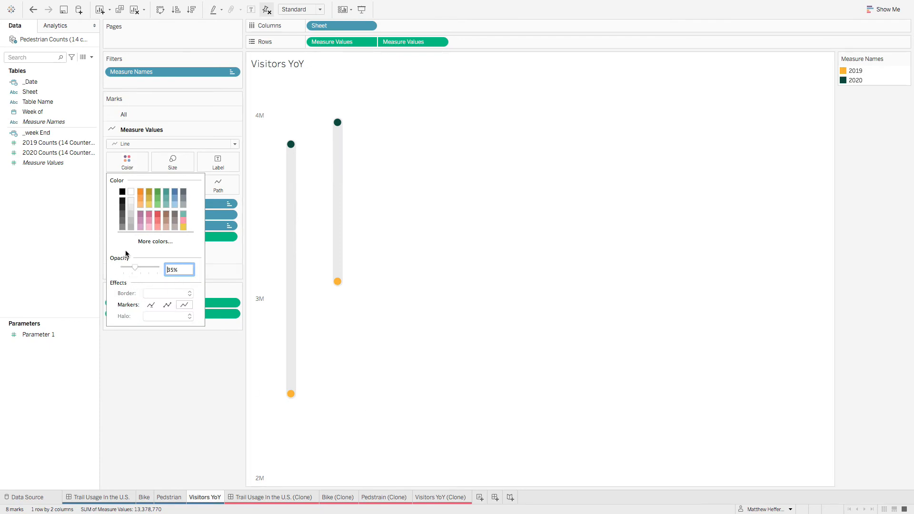
# Step: Set the opacity of the Measure Values line marks in Visitors YoY (Clone) to 35%
pyautogui.click(441, 497)
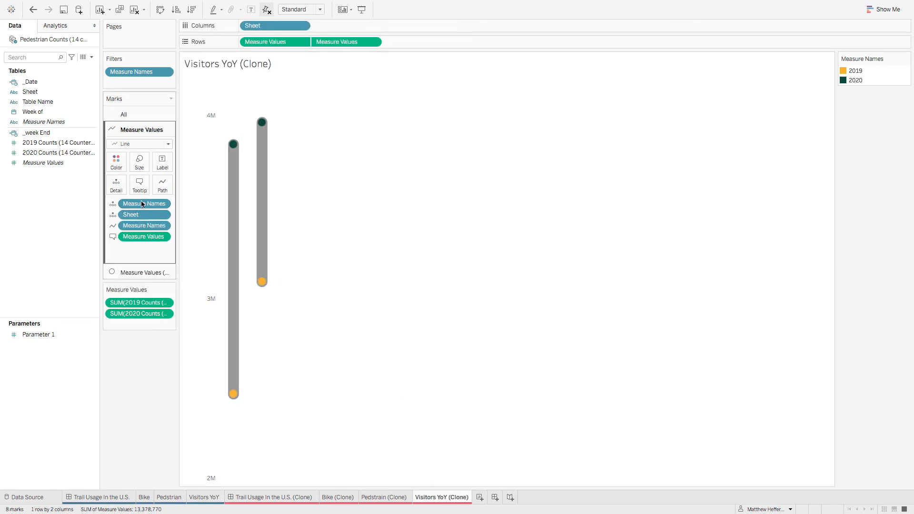
pyautogui.click(117, 162)
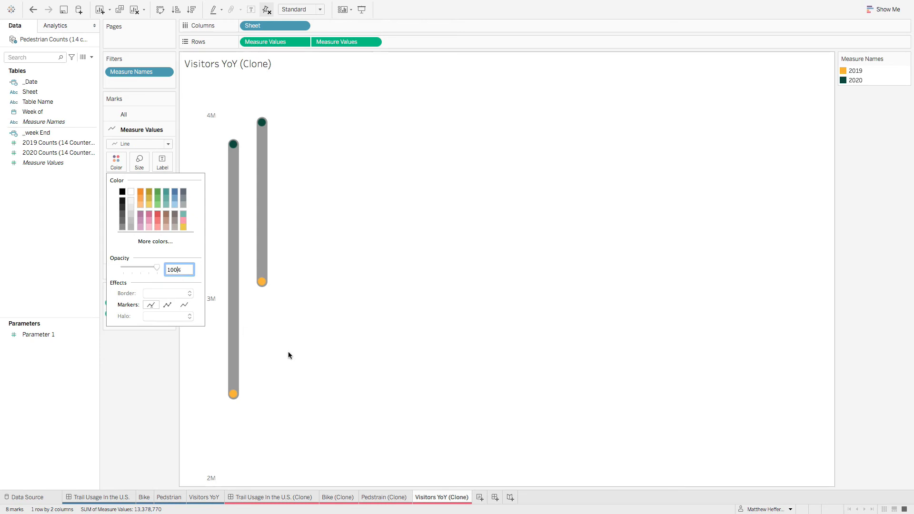
pyautogui.press('Delete')
pyautogui.press('Delete')
pyautogui.press('Delete')
pyautogui.write('35')
pyautogui.press('Return')
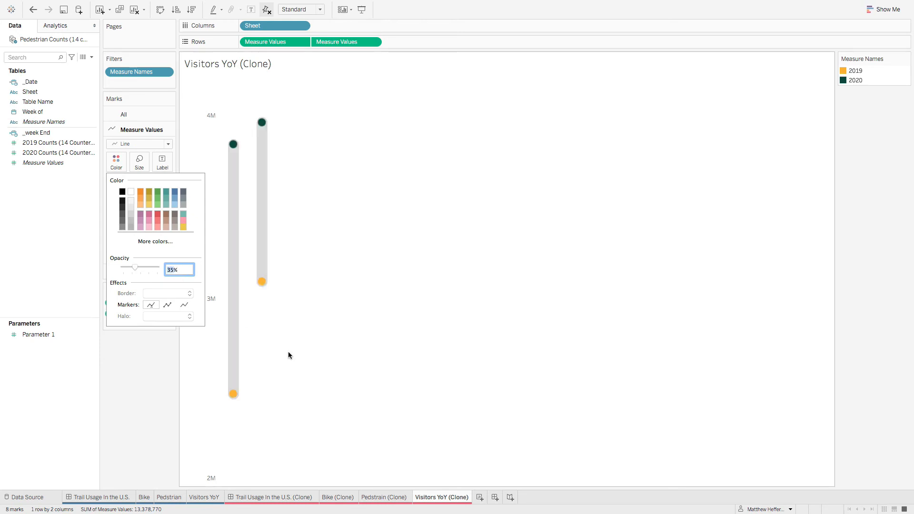
pyautogui.click(359, 352)
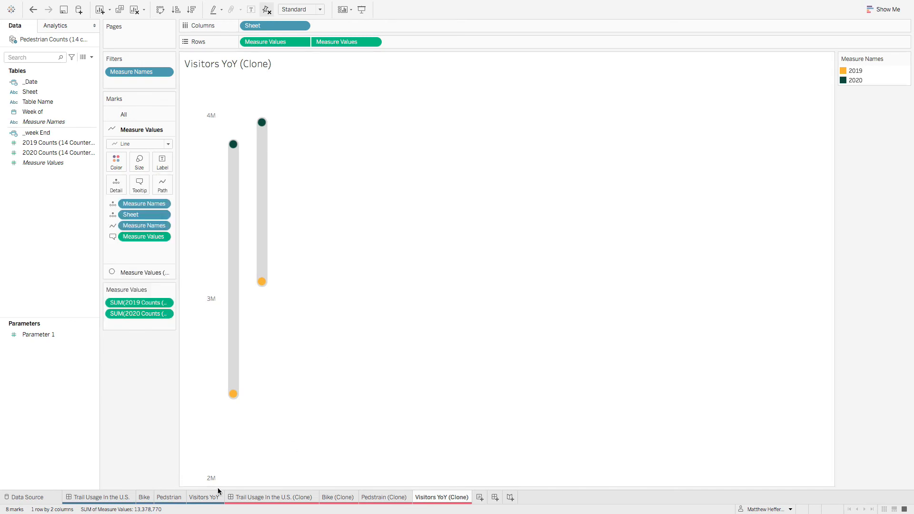
# Step: Compare the tooltips of both charts, copy the original's tooltip text for all marks, and return to Visitors YoY (Clone)
pyautogui.click(197, 498)
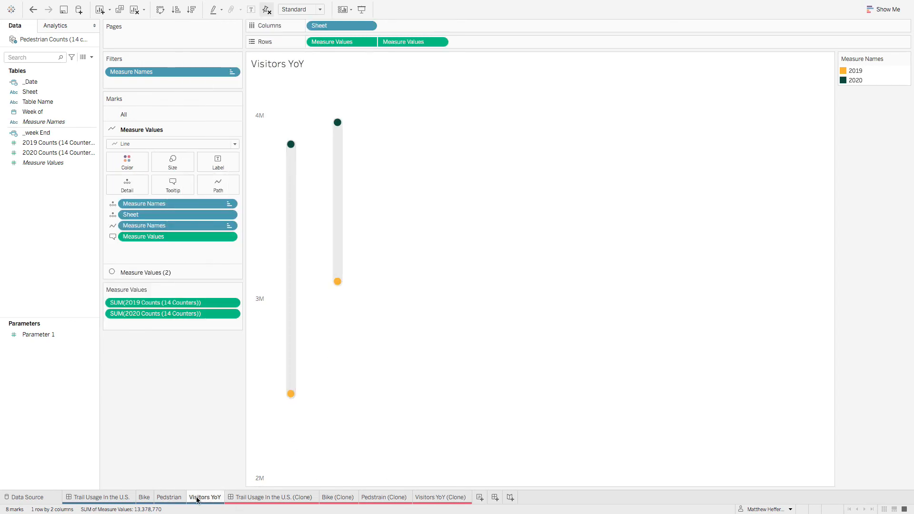
pyautogui.click(448, 497)
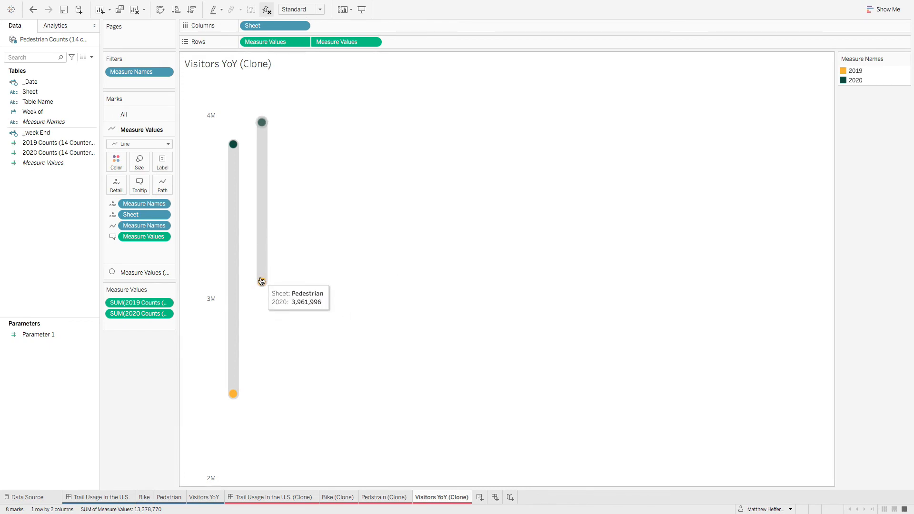
pyautogui.click(216, 496)
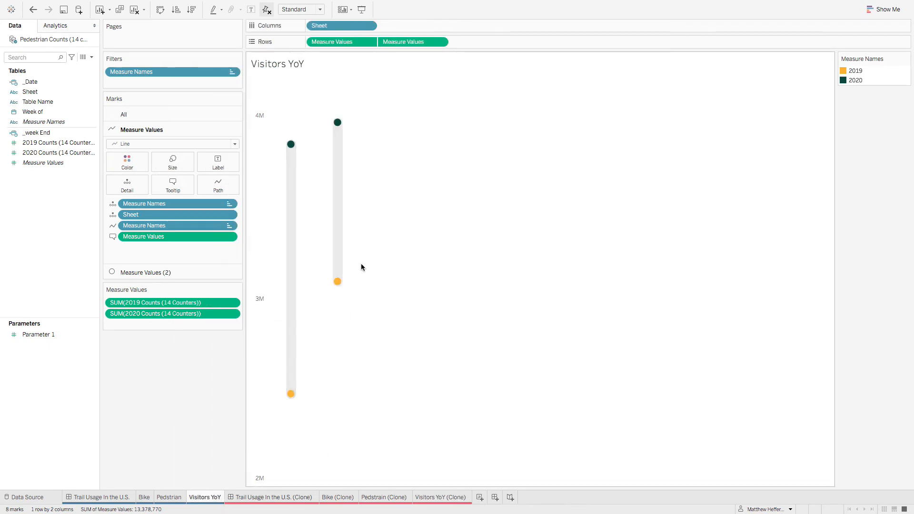
pyautogui.moveTo(338, 283)
pyautogui.moveTo(292, 238)
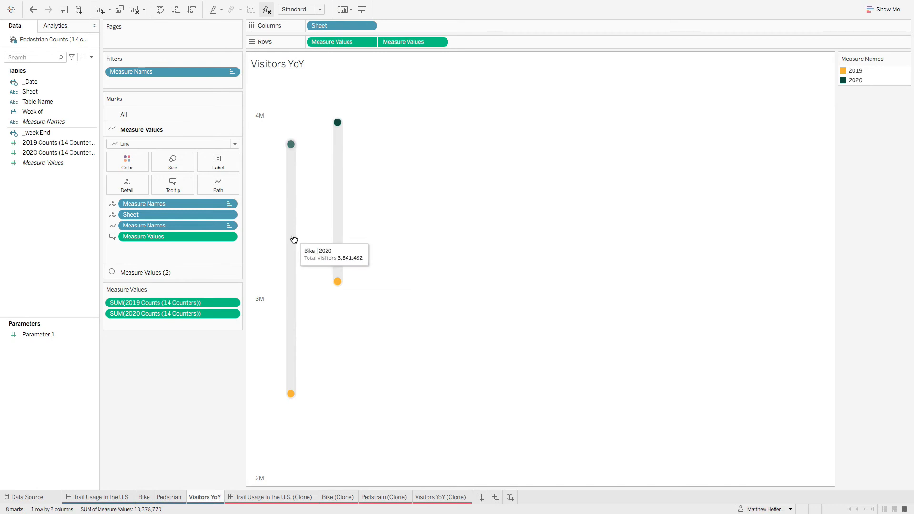
pyautogui.click(153, 113)
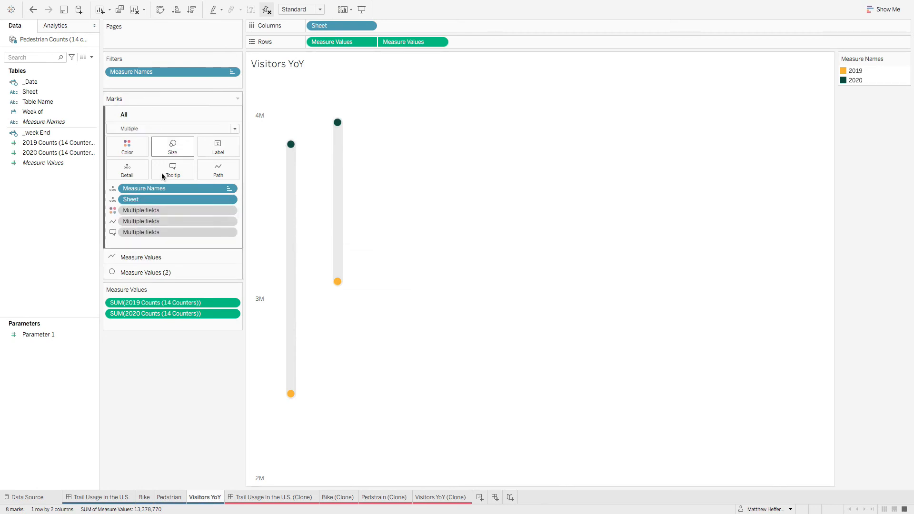
pyautogui.click(176, 174)
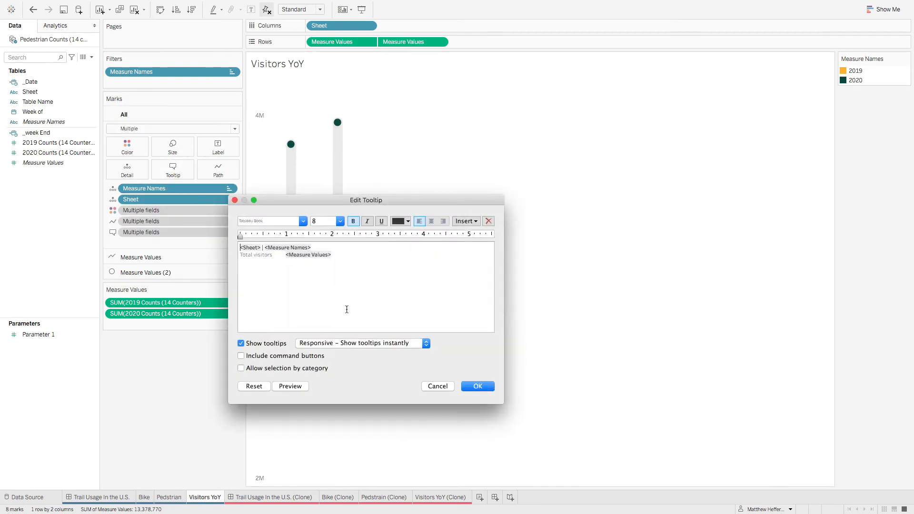
pyautogui.rightClick(327, 261)
pyautogui.click(323, 288)
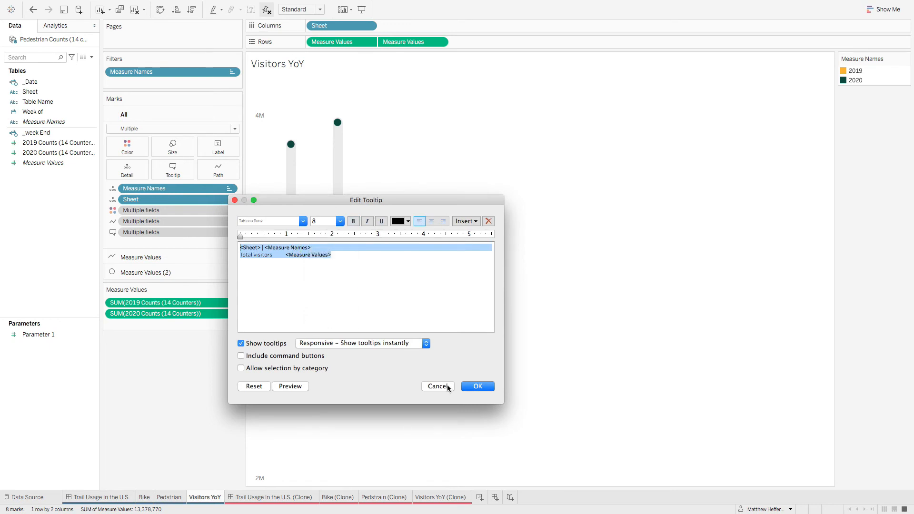
pyautogui.click(437, 386)
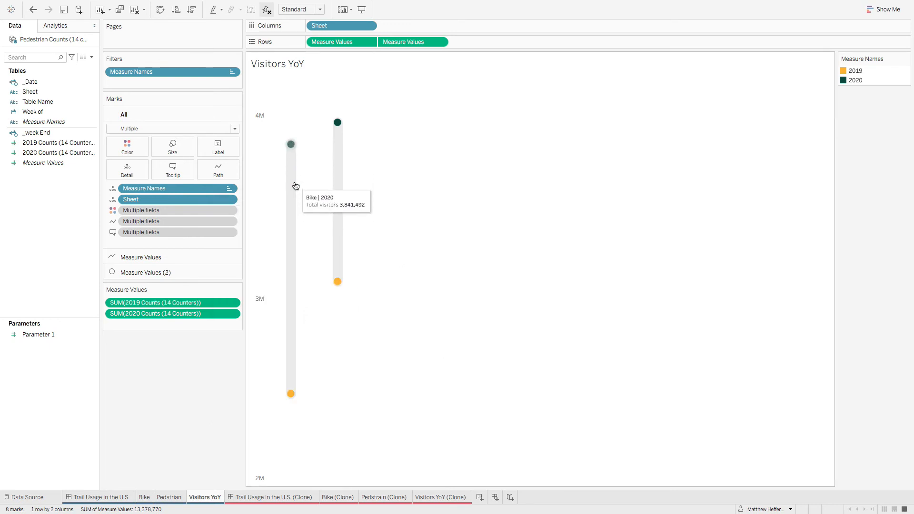
pyautogui.click(440, 497)
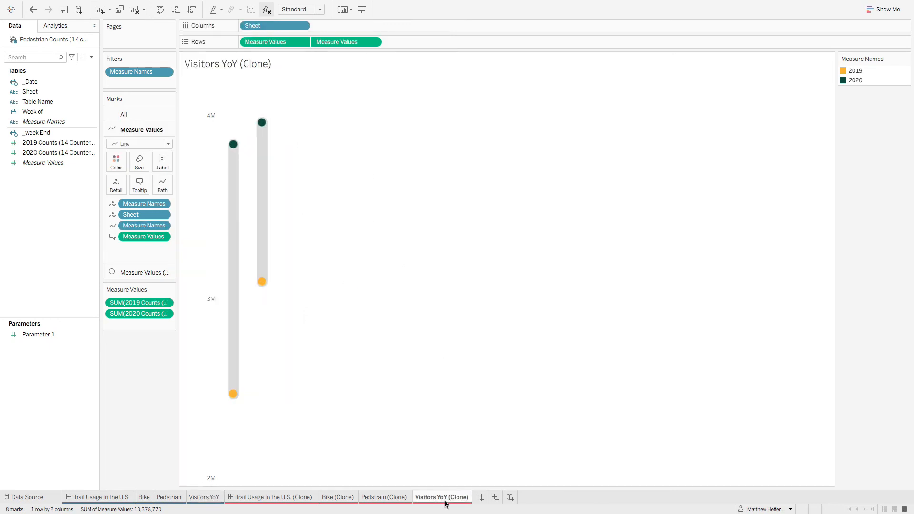
# Step: Replace the tooltip text of the clone's Measure Values line marks with the text copied from the original
pyautogui.click(139, 185)
pyautogui.press('super+a')
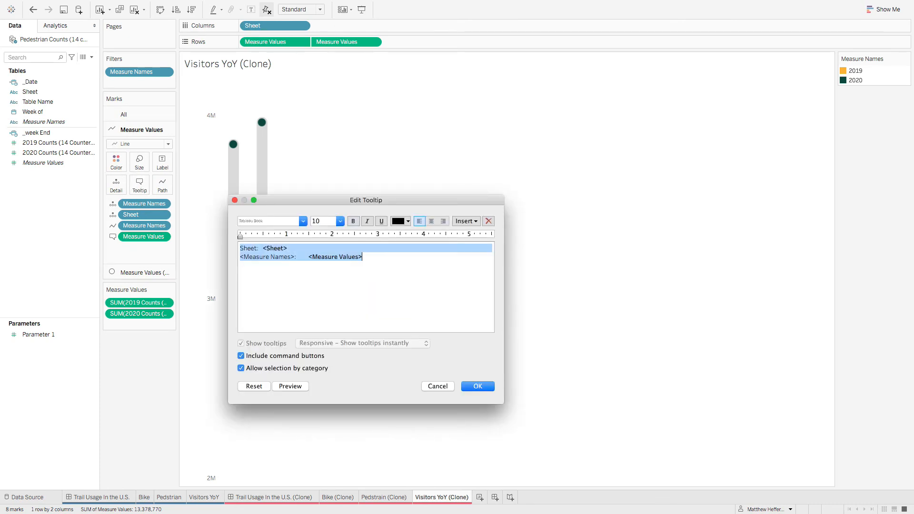
pyautogui.press('super+v')
pyautogui.click(488, 390)
pyautogui.moveTo(235, 196)
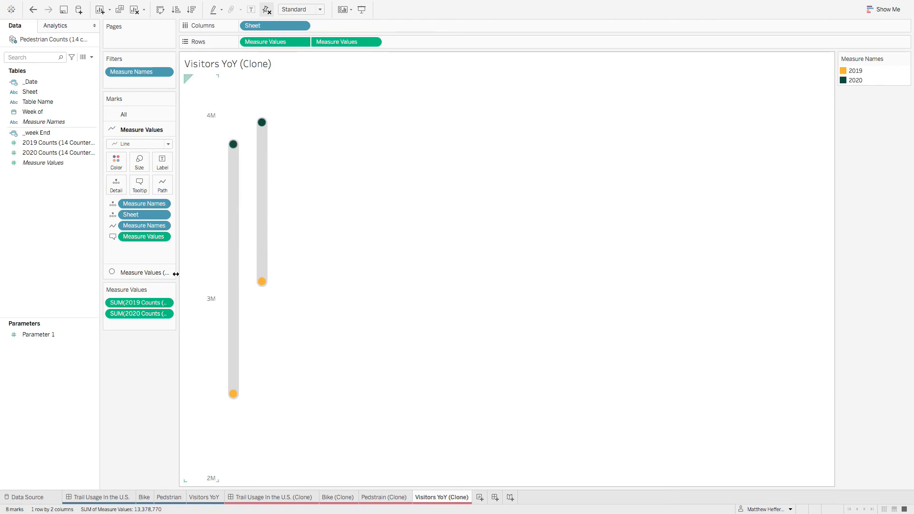
pyautogui.click(132, 117)
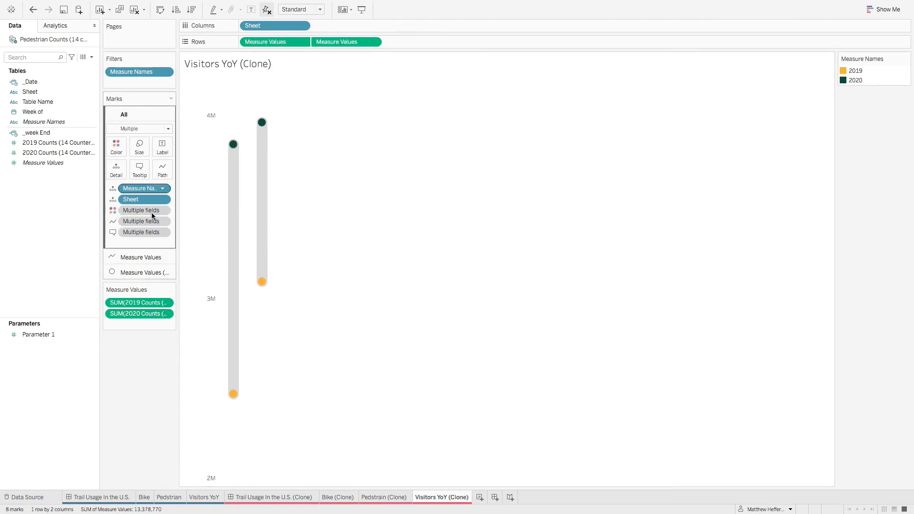
pyautogui.click(140, 169)
pyautogui.moveTo(395, 285); pyautogui.dragTo(1, 156)
pyautogui.press('super+v')
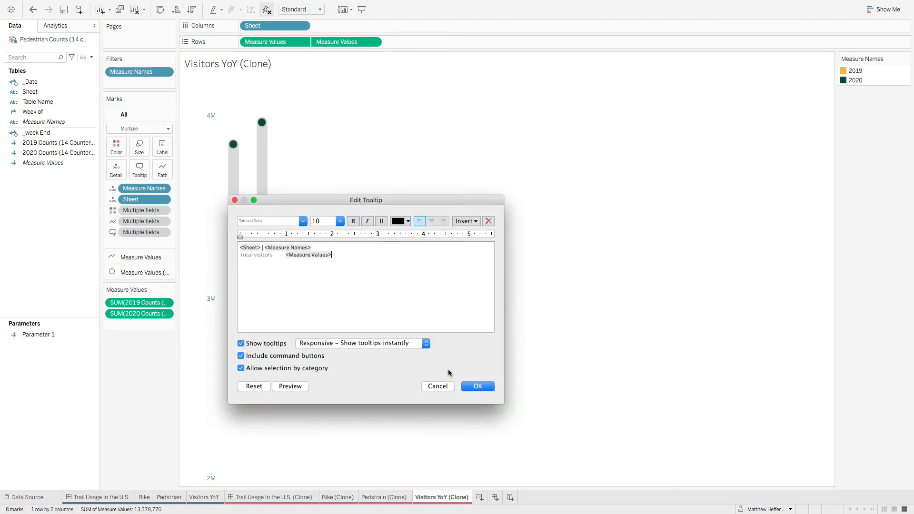
pyautogui.click(449, 385)
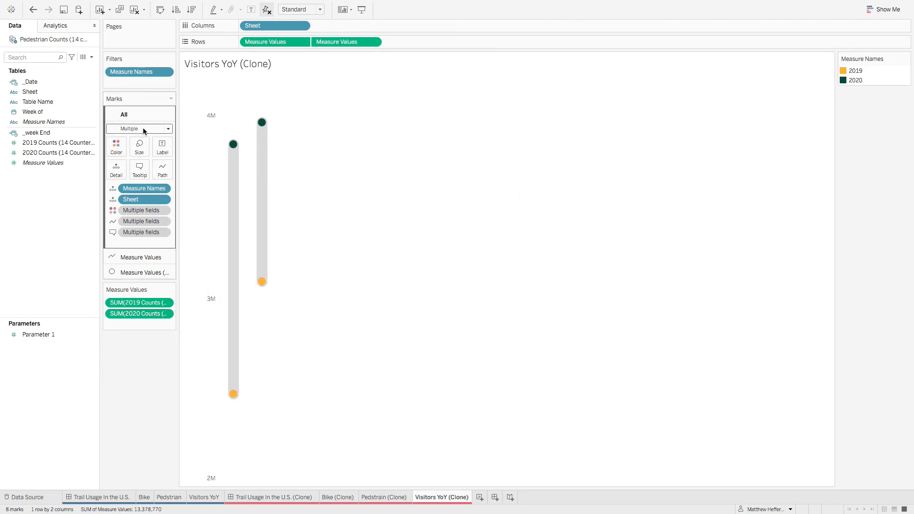
# Step: Replace the tooltip text of all the clone's marks with the copied original text, check it on the chart, and open Pedstrain (Clone)
pyautogui.click(140, 169)
pyautogui.moveTo(461, 314); pyautogui.dragTo(114, 211)
pyautogui.press('super+v')
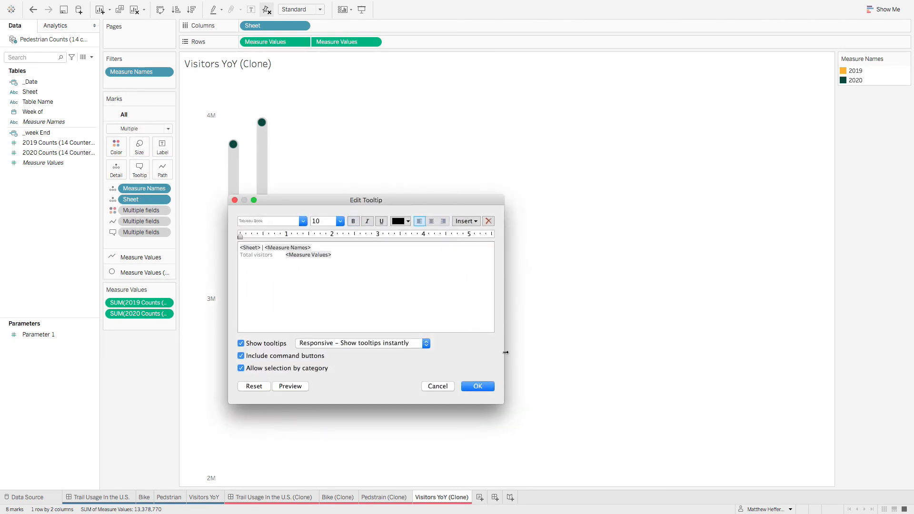
pyautogui.click(476, 386)
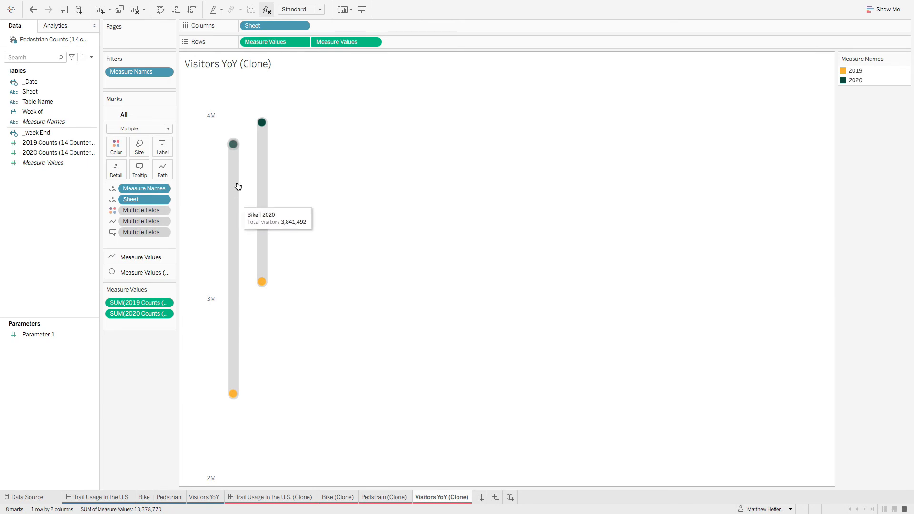
pyautogui.moveTo(227, 386)
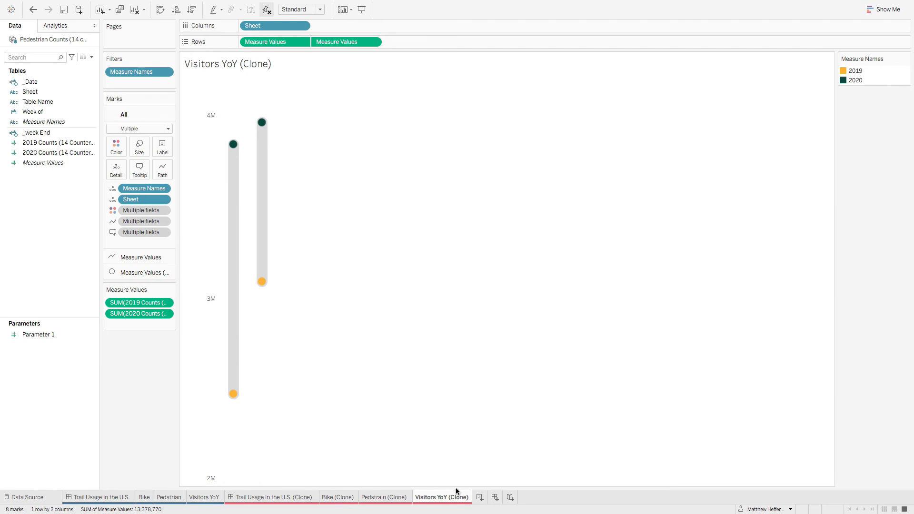
pyautogui.click(399, 500)
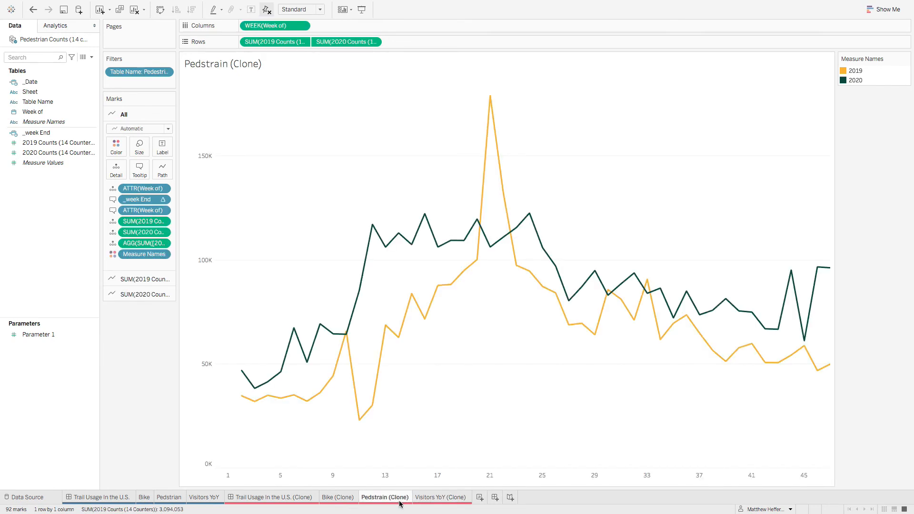
# Step: Look over the Bike (Clone) sheet and clone dashboard, and check the Visitors YoY chart's position and size in the original dashboard
pyautogui.click(351, 502)
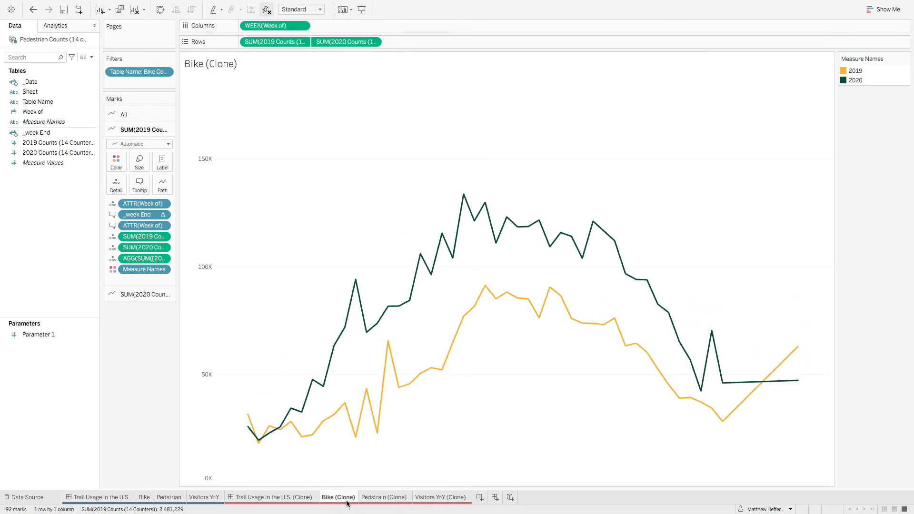
pyautogui.click(286, 499)
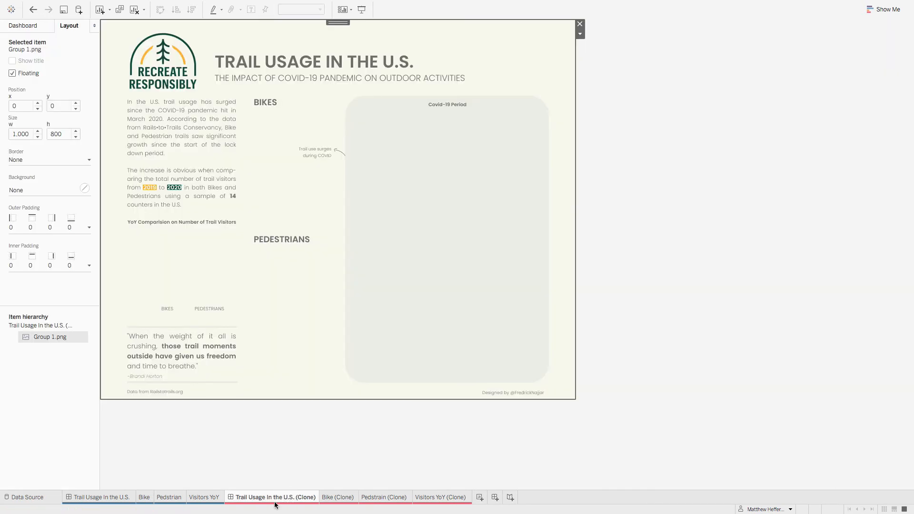
pyautogui.click(90, 497)
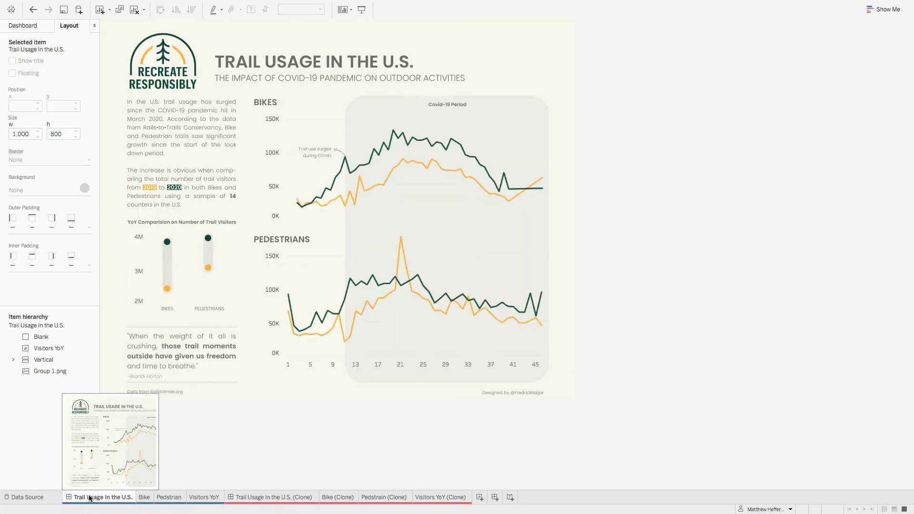
pyautogui.click(190, 292)
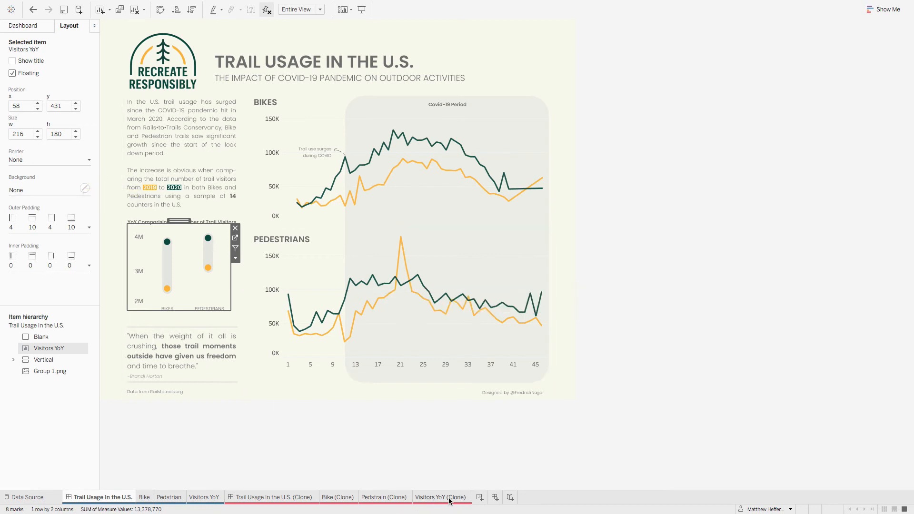
# Step: Add the Visitors YoY (Clone) sheet to the Trail Usage In the U.S. (Clone) dashboard as a floating object
pyautogui.click(291, 500)
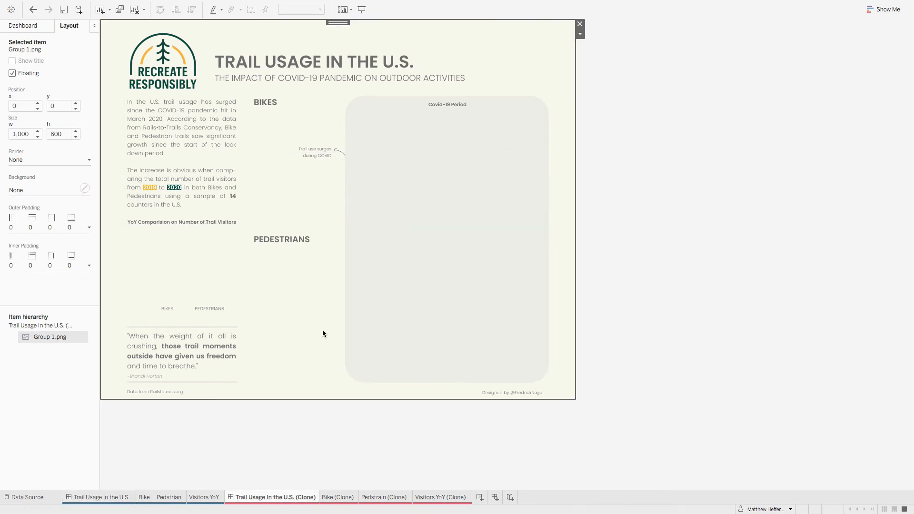
pyautogui.click(40, 26)
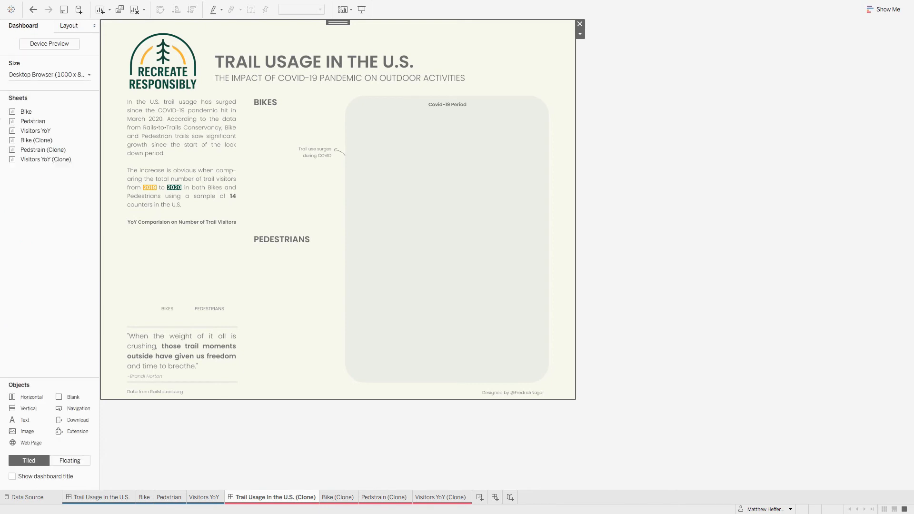
pyautogui.click(53, 149)
pyautogui.click(49, 160)
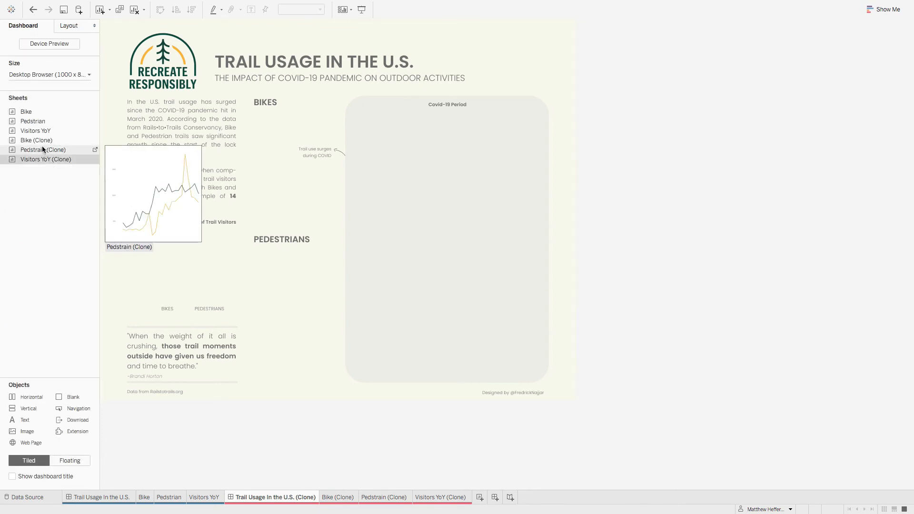
pyautogui.moveTo(44, 159)
pyautogui.mouseDown()
pyautogui.moveTo(191, 161)
pyautogui.moveTo(361, 143)
pyautogui.moveTo(287, 88)
pyautogui.moveTo(296, 173)
pyautogui.mouseUp()
pyautogui.rightClick(57, 160)
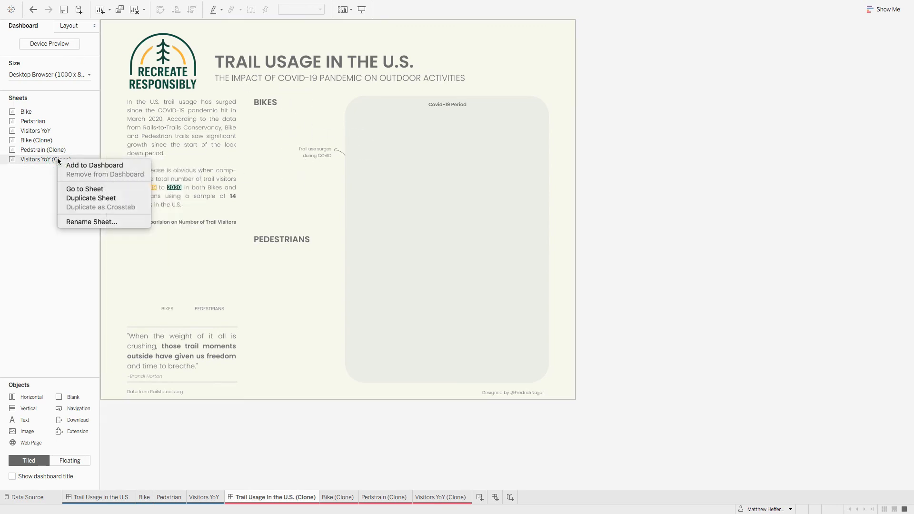
pyautogui.click(90, 165)
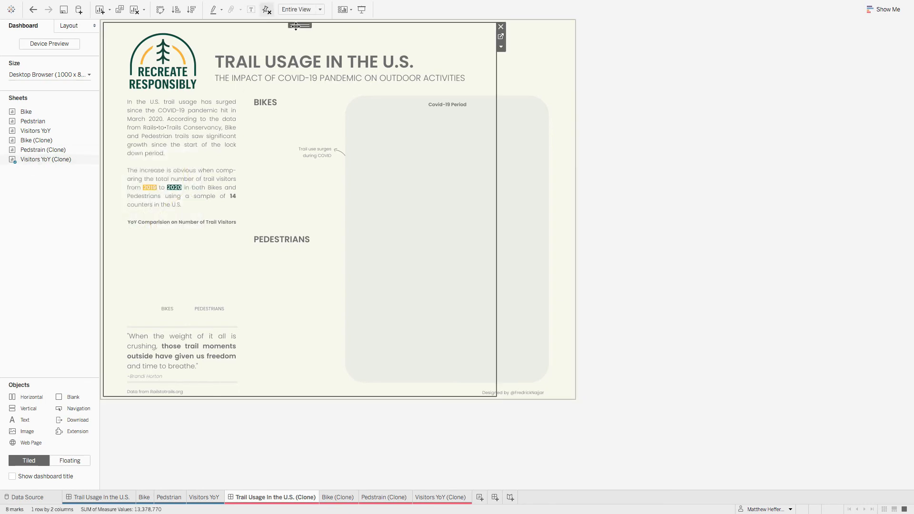
pyautogui.click(502, 47)
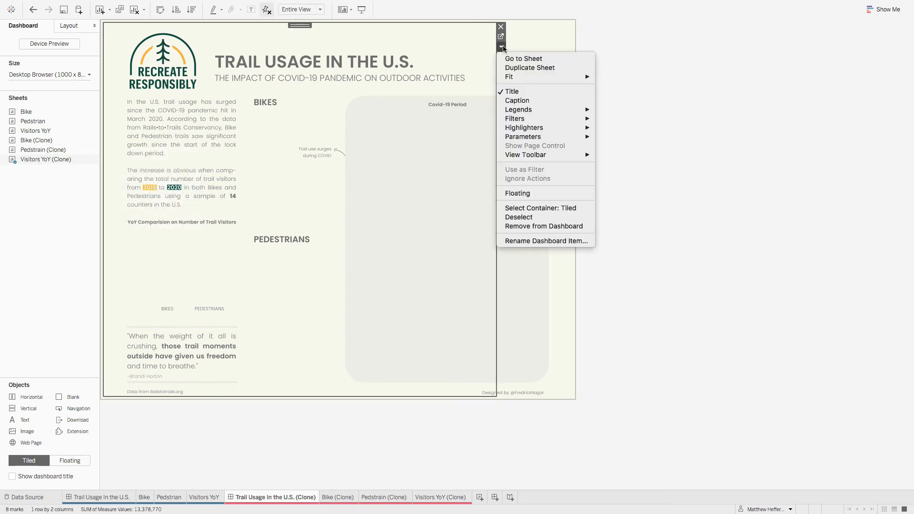
pyautogui.click(526, 193)
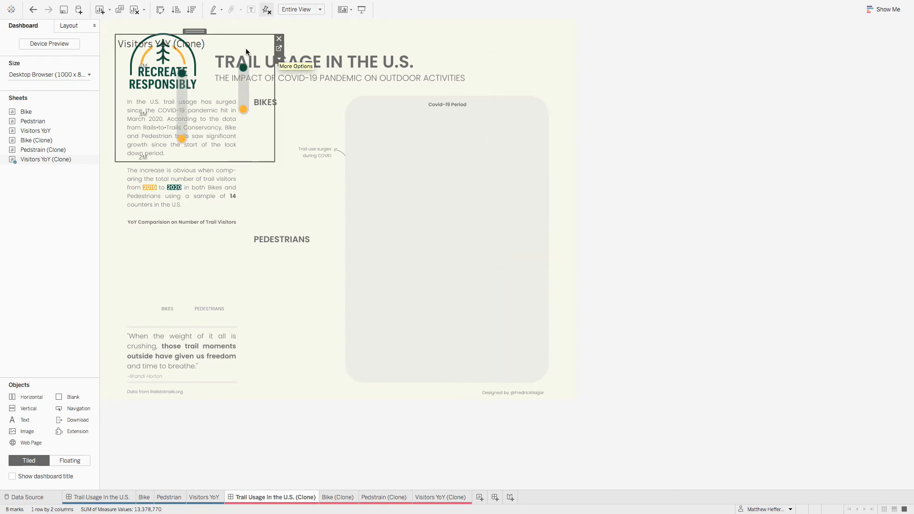
# Step: Move the floating Visitors YoY (Clone) chart down to the YoY comparison area and hide its title
pyautogui.moveTo(157, 44)
pyautogui.mouseDown()
pyautogui.moveTo(236, 186)
pyautogui.moveTo(177, 198)
pyautogui.moveTo(187, 214)
pyautogui.mouseUp()
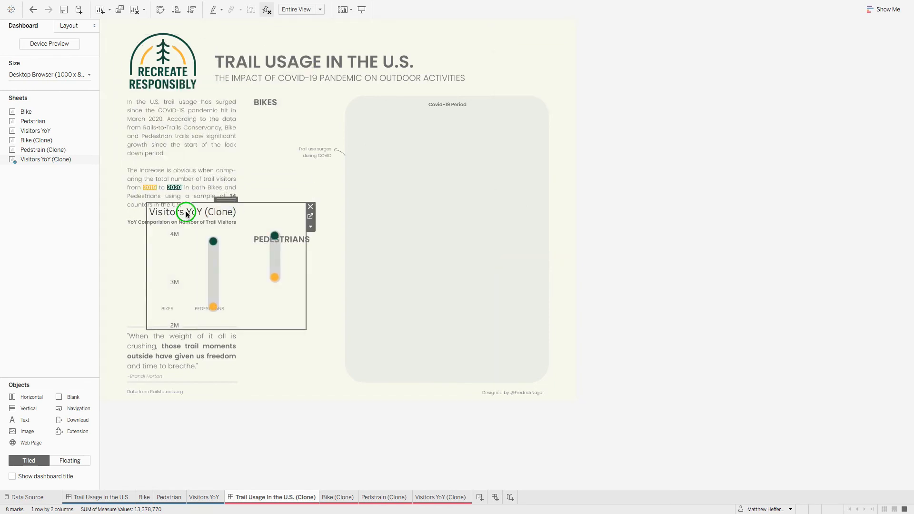
pyautogui.rightClick(187, 214)
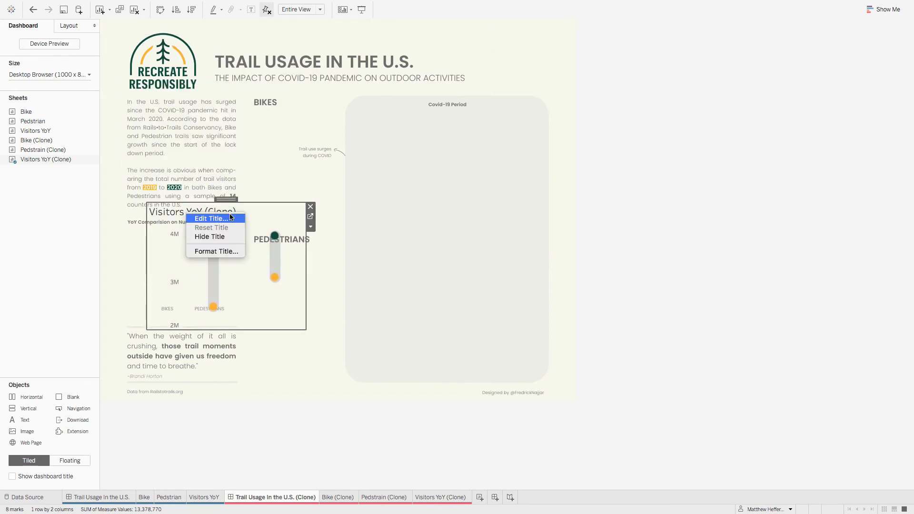
pyautogui.click(222, 237)
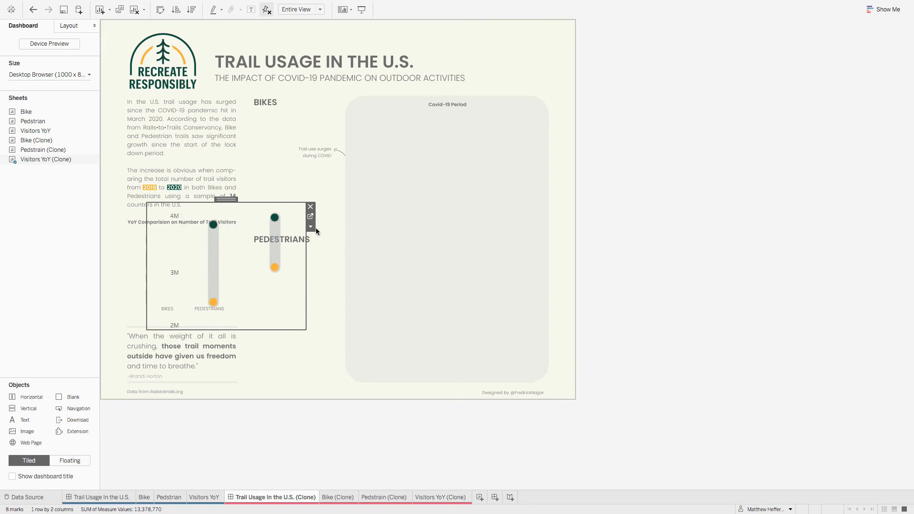
# Step: Set the Visitors YoY (Clone) chart's position to x 58, y 431 and its width to 216, and start editing its height
pyautogui.click(76, 27)
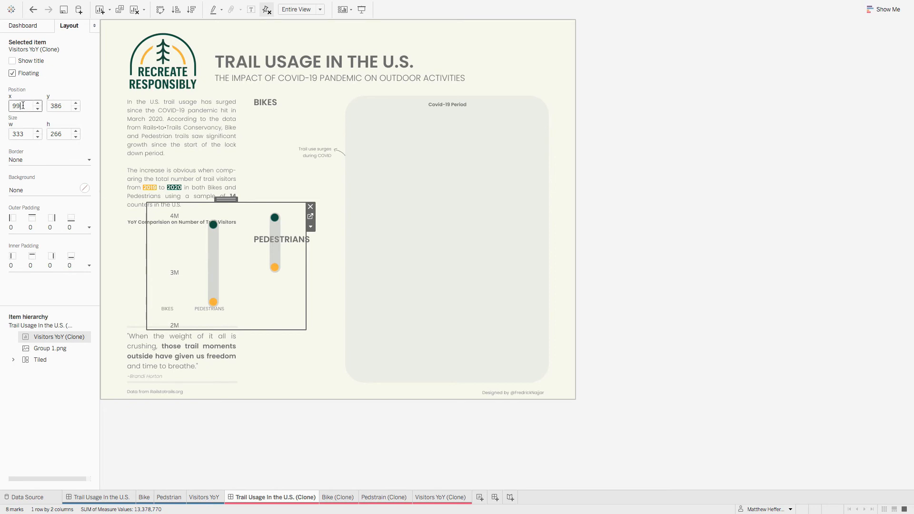
pyautogui.moveTo(29, 106); pyautogui.dragTo(0, 101)
pyautogui.press('Tab')
pyautogui.write('4')
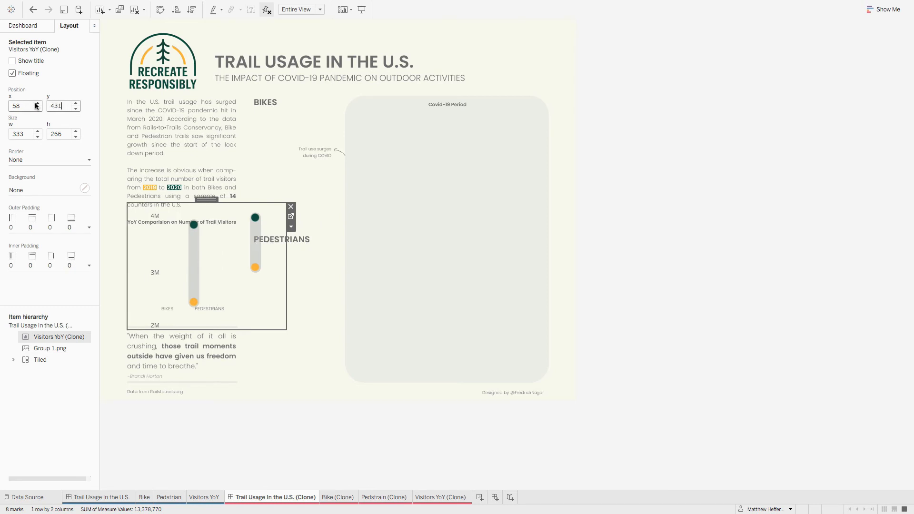
pyautogui.click(24, 133)
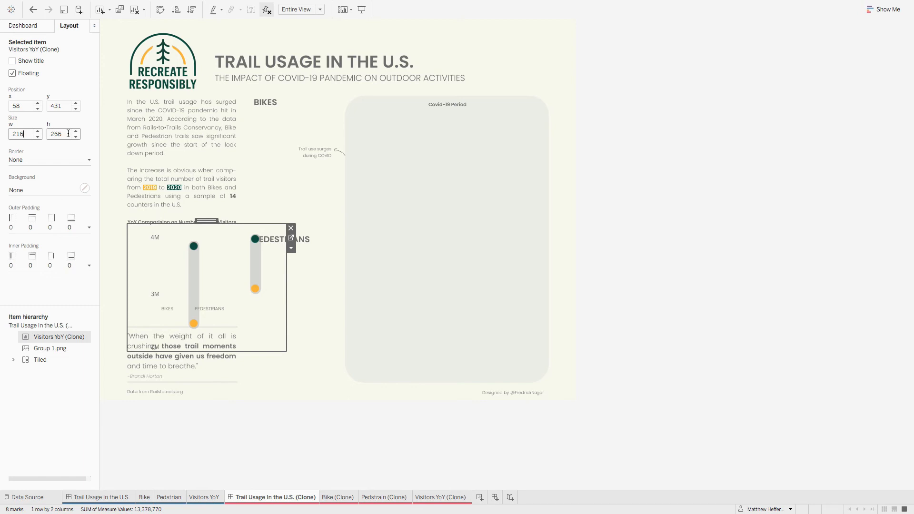
pyautogui.click(48, 134)
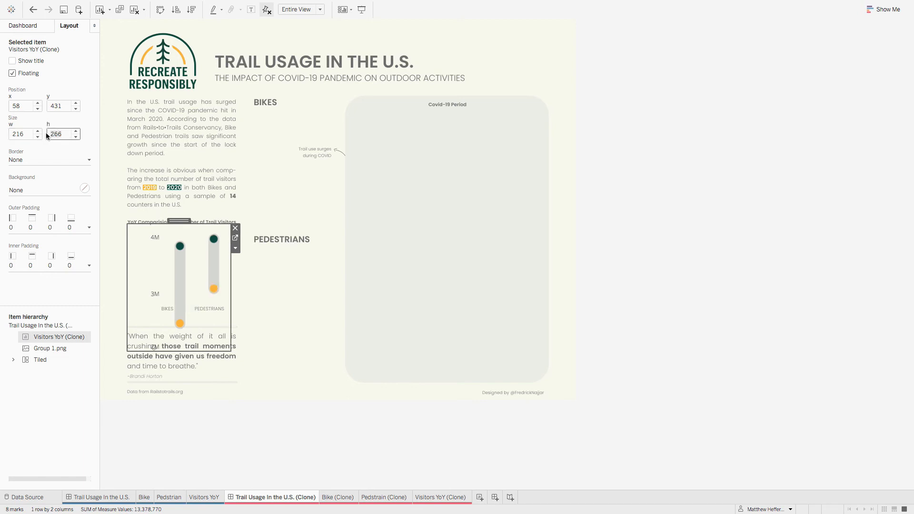
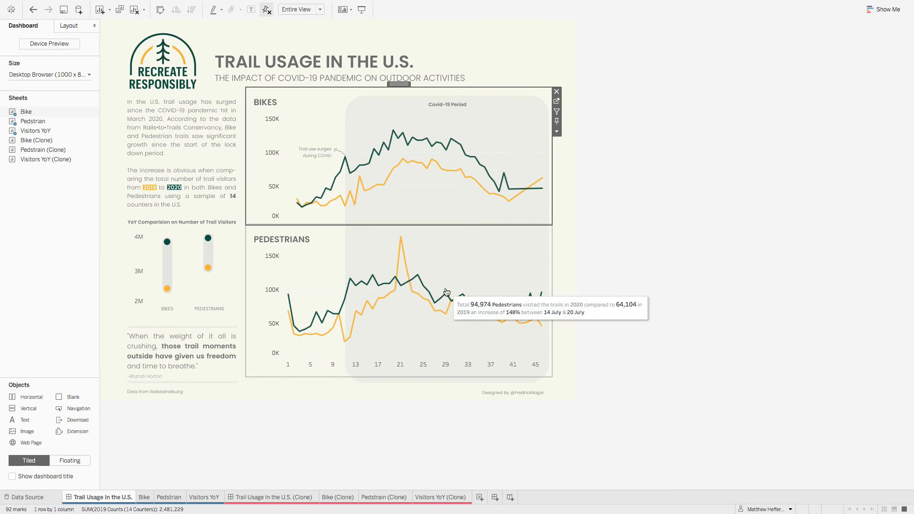
# Step: Check the Pedestrian chart's layout in the original dashboard, and set the Pedestrain (Clone) chart's position to x 307, y 432 in the clone dashboard
pyautogui.click(445, 293)
pyautogui.click(69, 28)
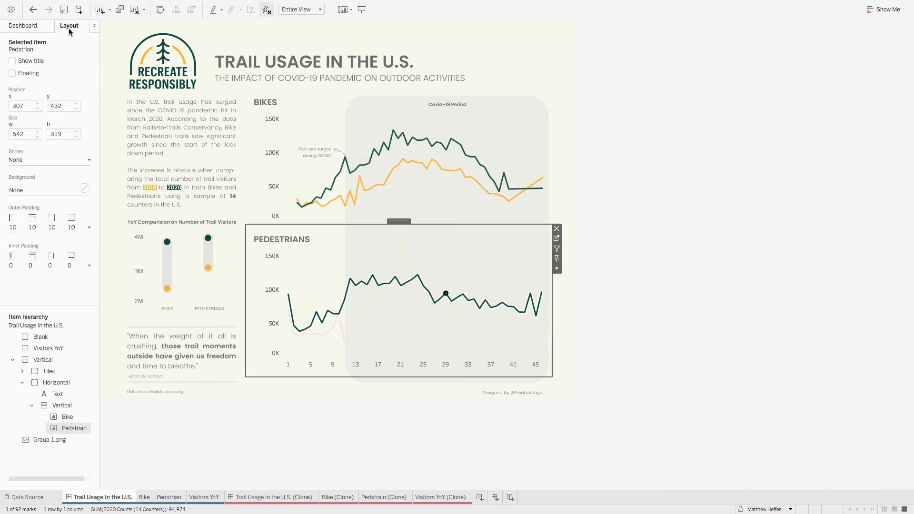
pyautogui.click(447, 266)
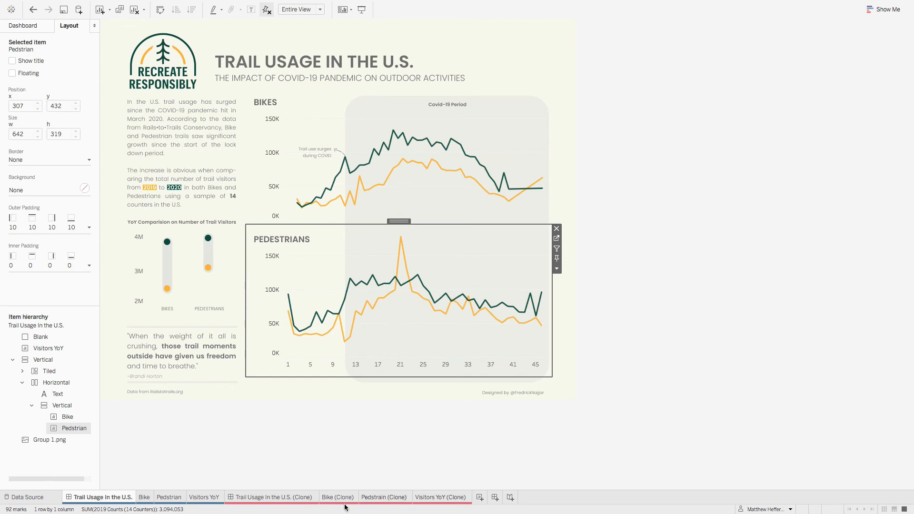
pyautogui.click(289, 501)
pyautogui.click(19, 105)
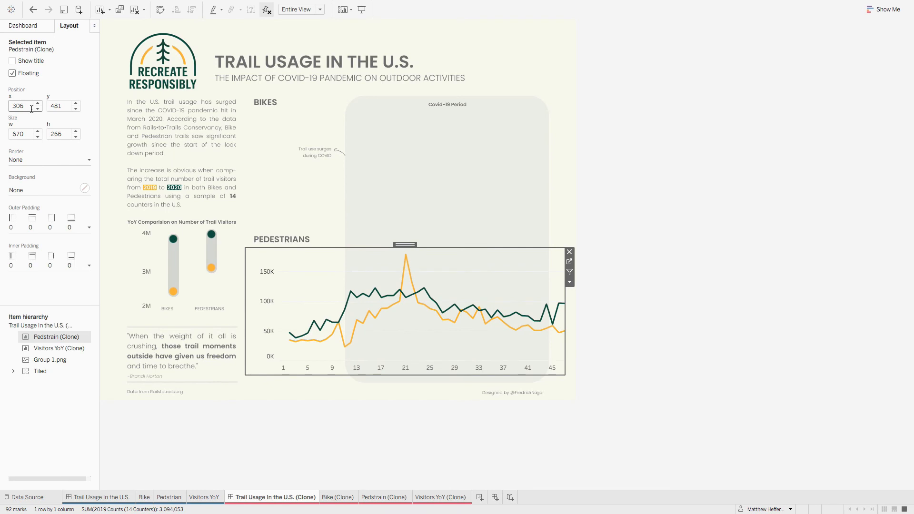
pyautogui.click(38, 103)
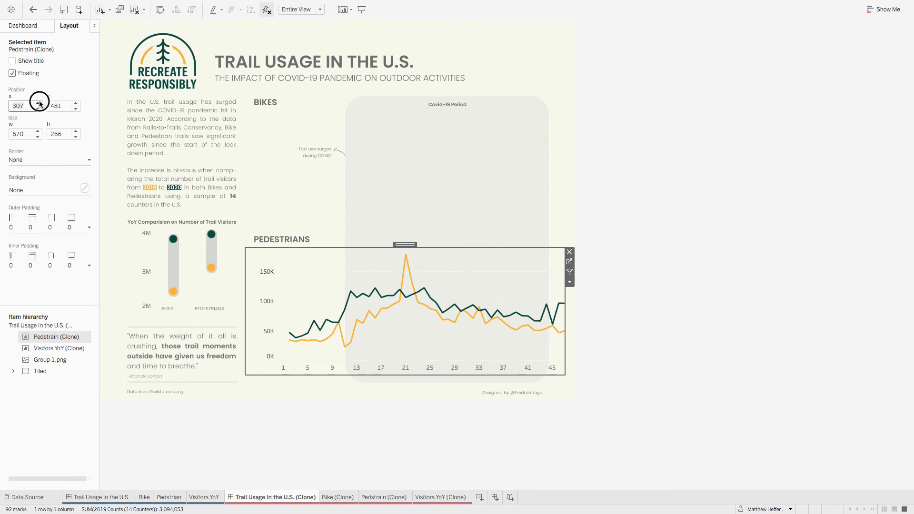
pyautogui.click(67, 108)
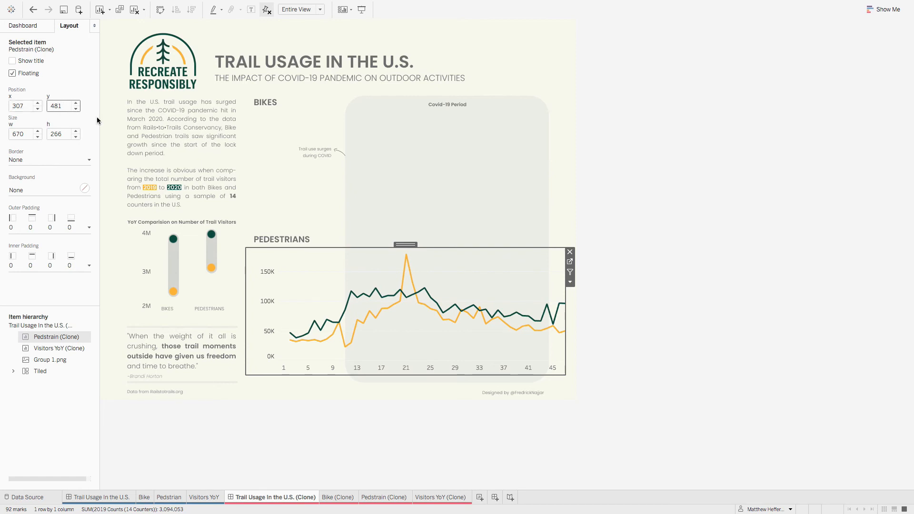
pyautogui.press('BackSpace')
pyautogui.press('BackSpace')
pyautogui.write('32')
# Step: Set the Pedestrain (Clone) chart's size to width 642 and height 319
pyautogui.click(25, 134)
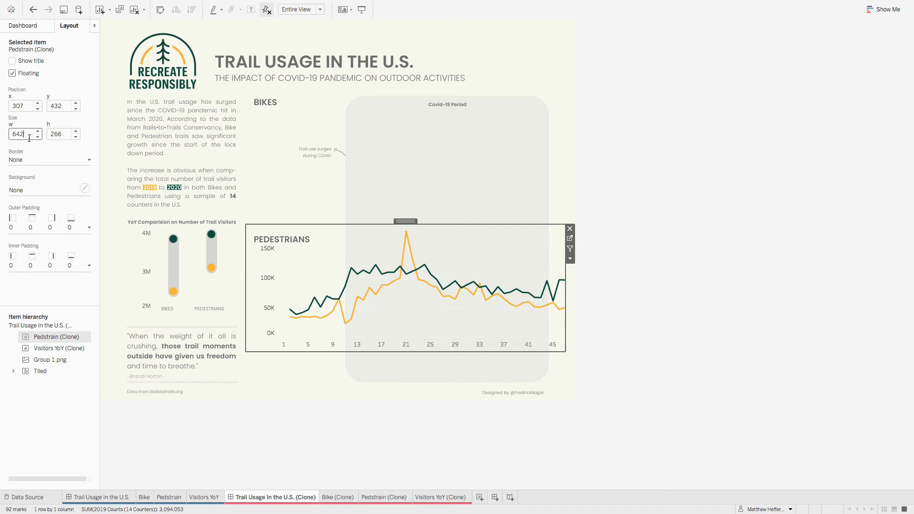
pyautogui.click(57, 134)
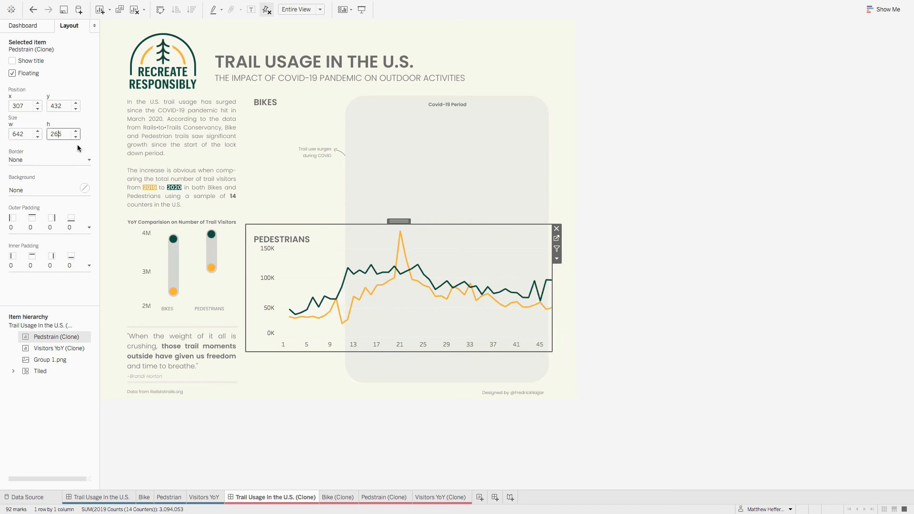
pyautogui.moveTo(66, 135); pyautogui.dragTo(50, 134)
pyautogui.press('Return')
pyautogui.click(738, 338)
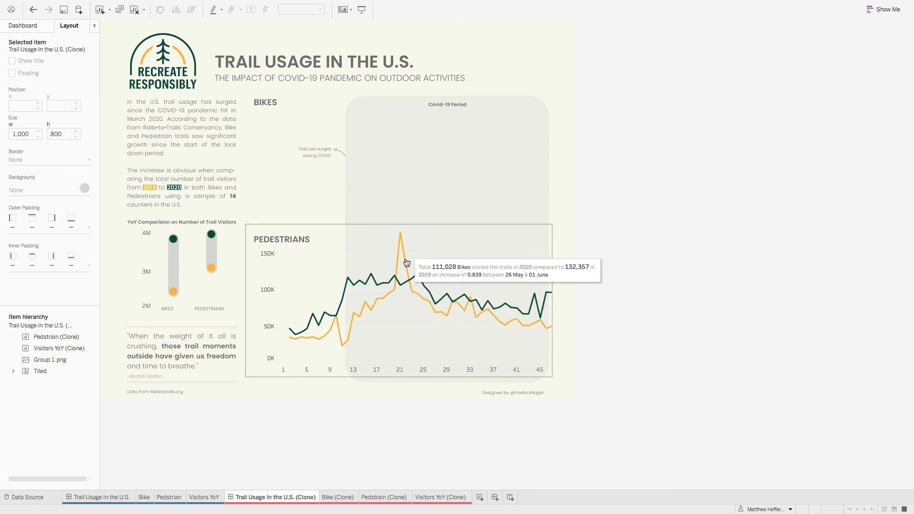
pyautogui.moveTo(418, 275)
# Step: Add the Bike (Clone) sheet to the Trail Usage In the U.S. (Clone) dashboard as a floating object
pyautogui.click(23, 26)
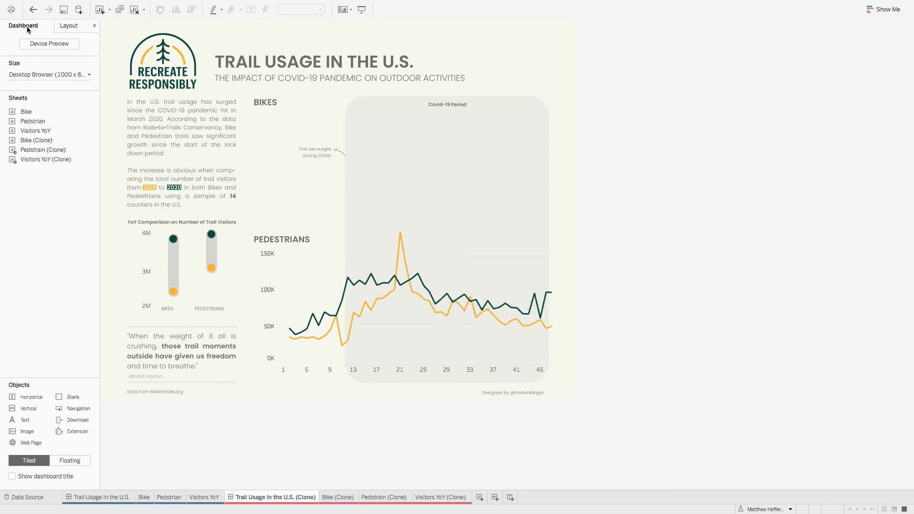
pyautogui.rightClick(41, 140)
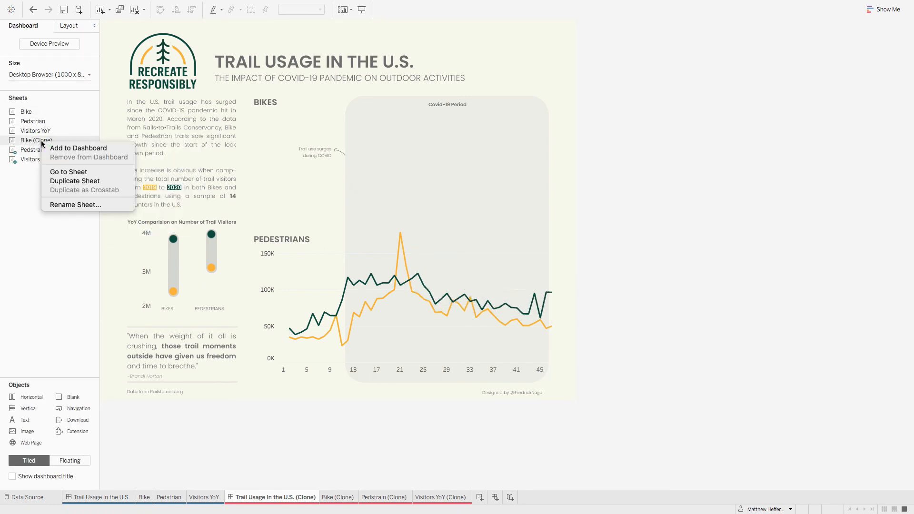
pyautogui.click(68, 148)
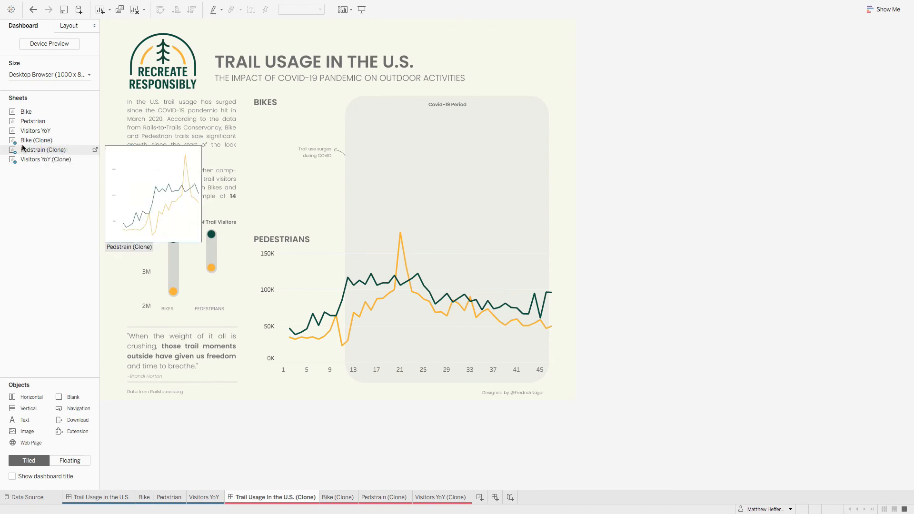
pyautogui.click(578, 56)
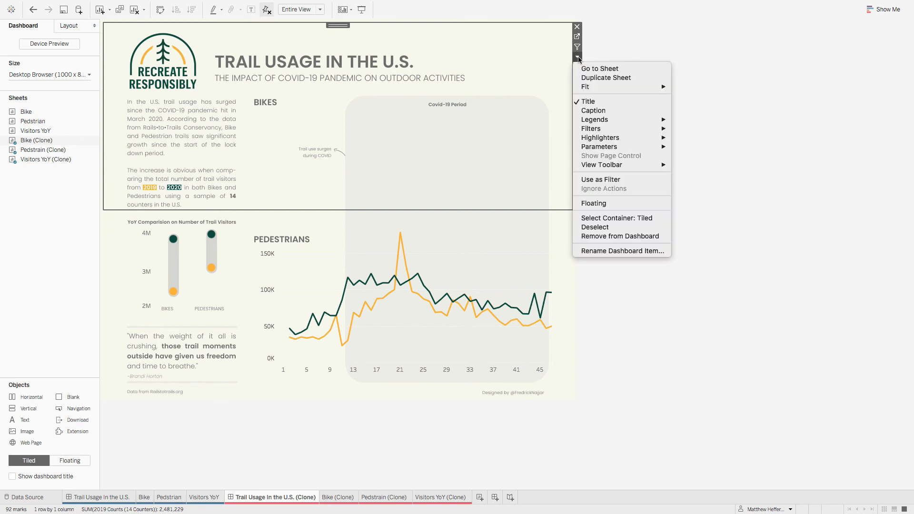
pyautogui.click(620, 202)
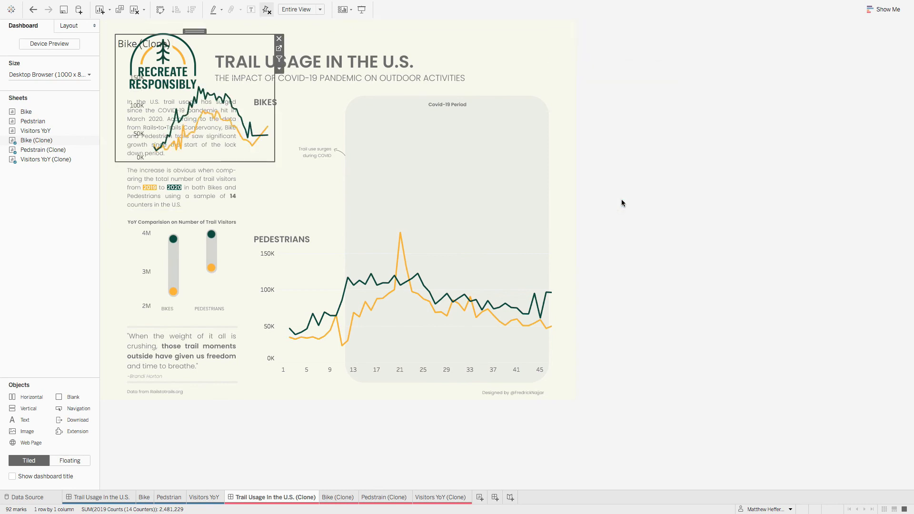
# Step: Move the floating Bike (Clone) chart to the Bikes area, enlarge it to about 597 by 260, and hide its title
pyautogui.moveTo(202, 30); pyautogui.dragTo(304, 57)
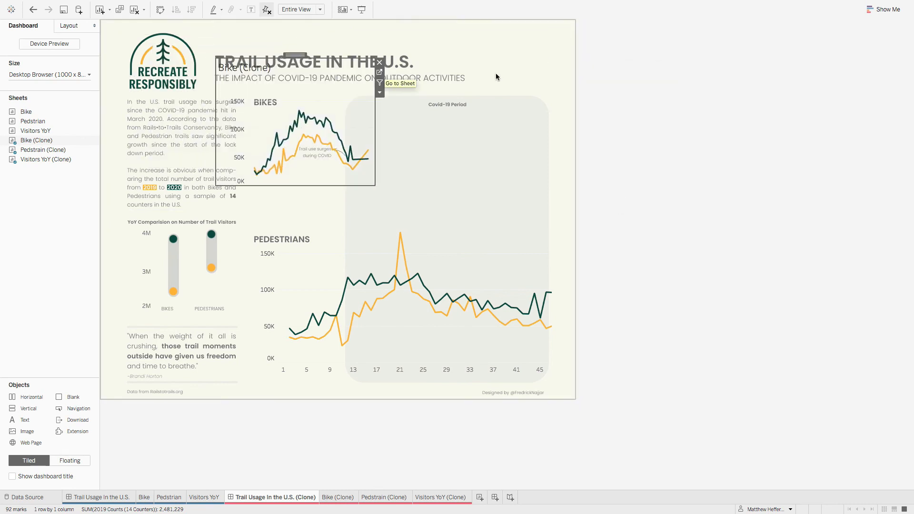
pyautogui.moveTo(375, 185); pyautogui.dragTo(500, 183)
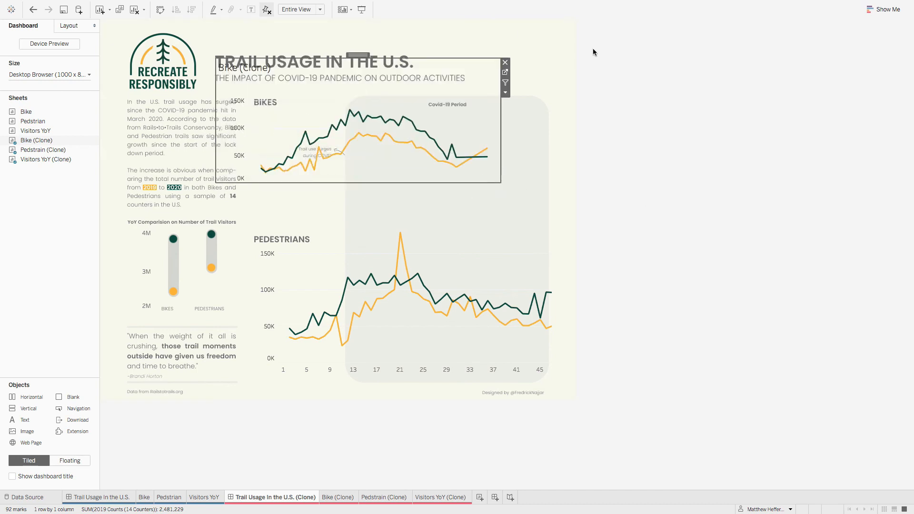
pyautogui.moveTo(361, 54)
pyautogui.mouseDown()
pyautogui.moveTo(430, 93)
pyautogui.moveTo(382, 91)
pyautogui.mouseUp()
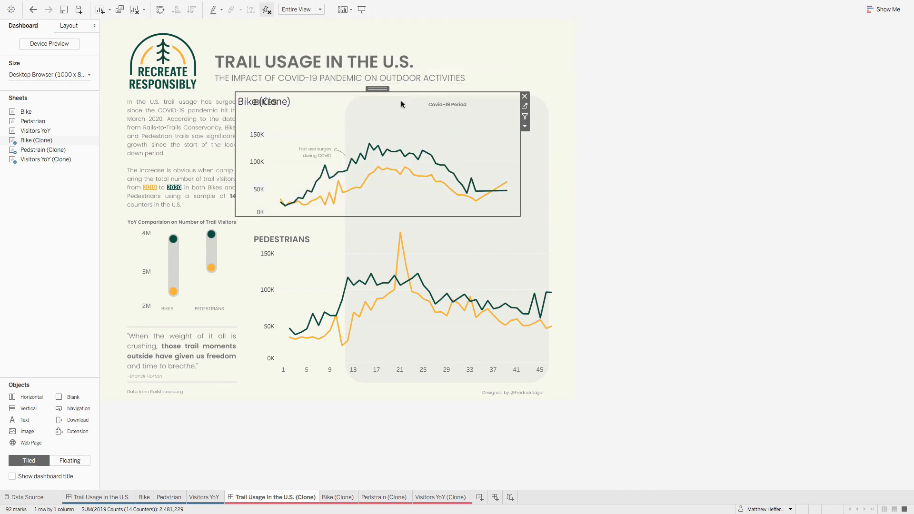
pyautogui.rightClick(277, 102)
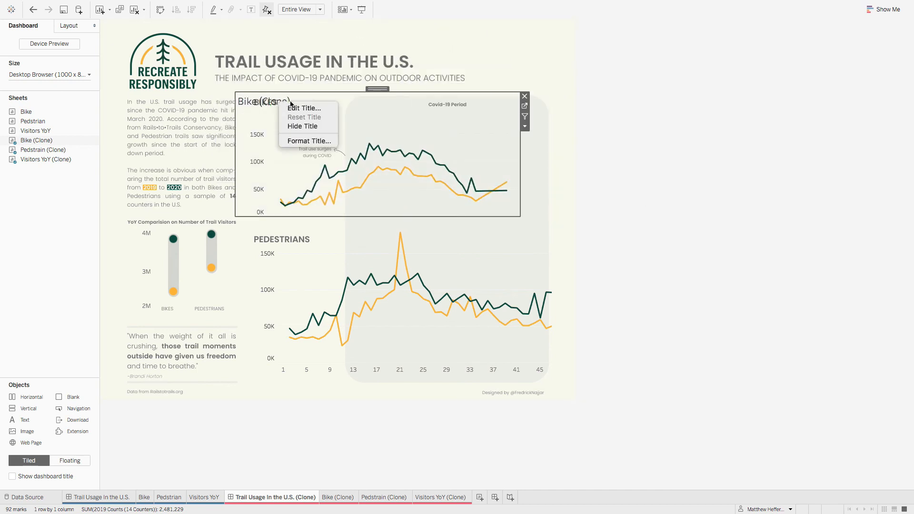
pyautogui.click(308, 127)
pyautogui.moveTo(383, 88); pyautogui.dragTo(410, 90)
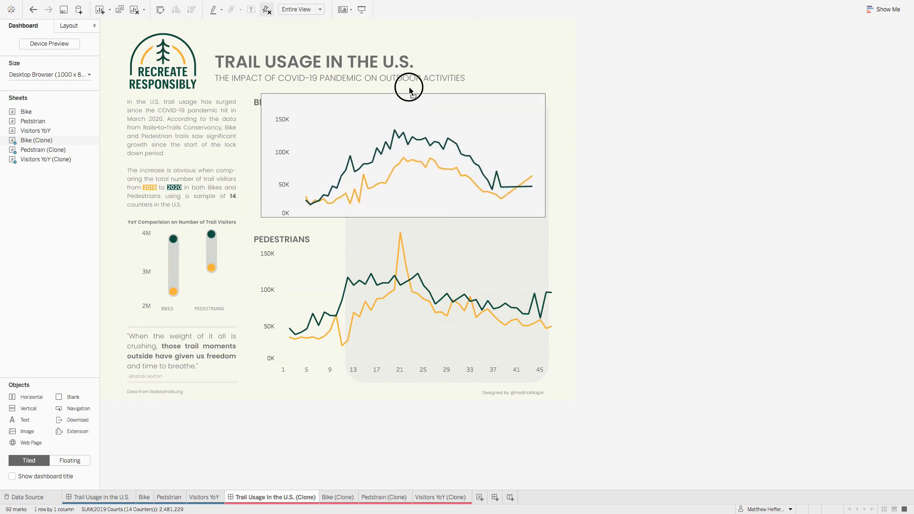
# Step: Match the Bike (Clone) chart to the original Bike chart's layout, with position x 307, y 144, width 642 and height 288
pyautogui.click(102, 497)
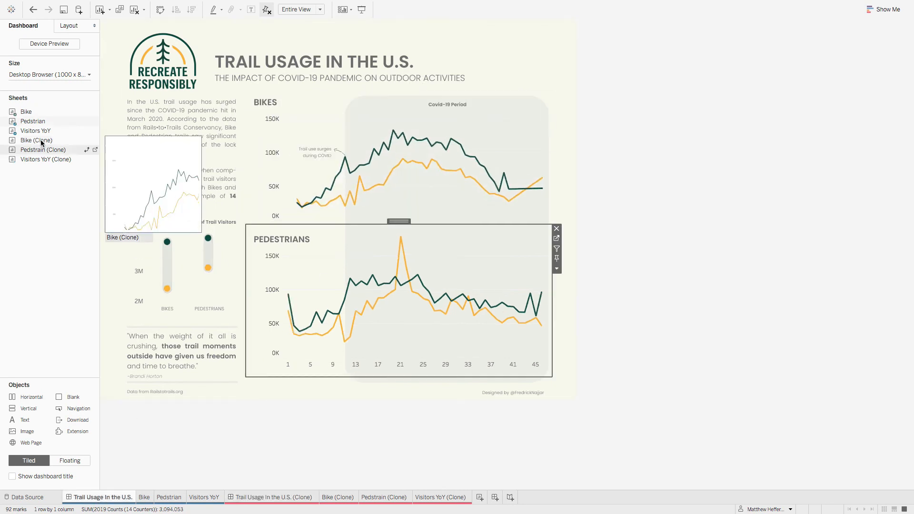
pyautogui.click(418, 138)
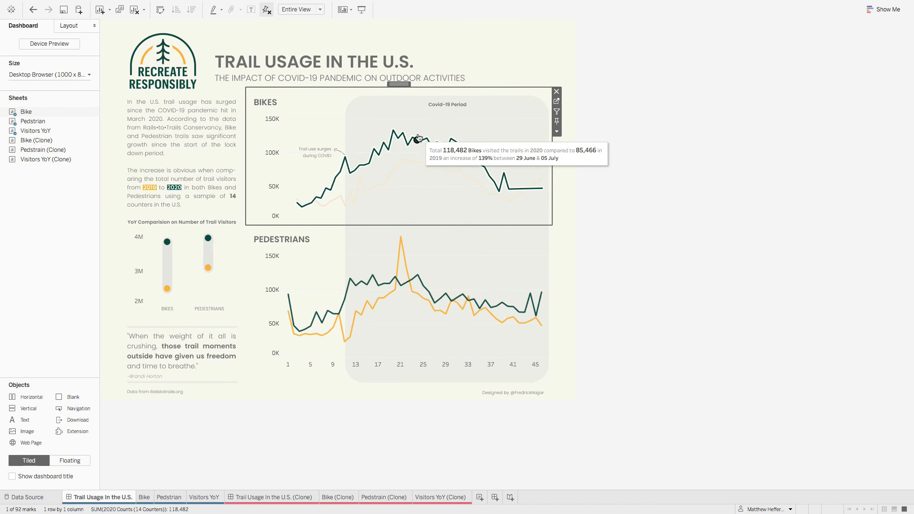
pyautogui.click(70, 27)
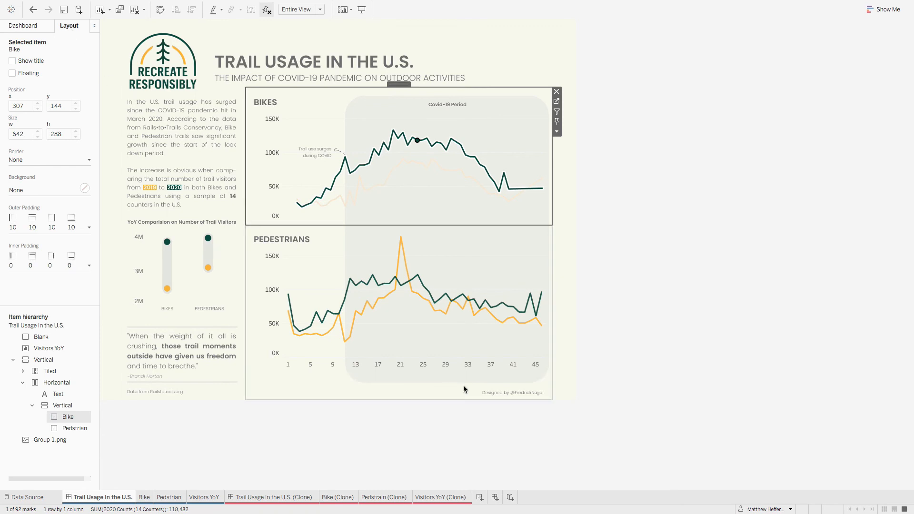
pyautogui.click(266, 495)
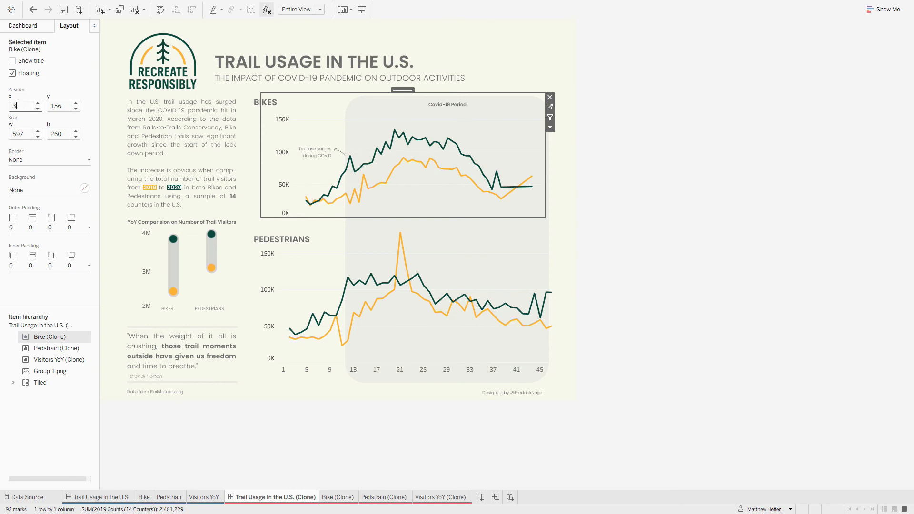
pyautogui.click(61, 105)
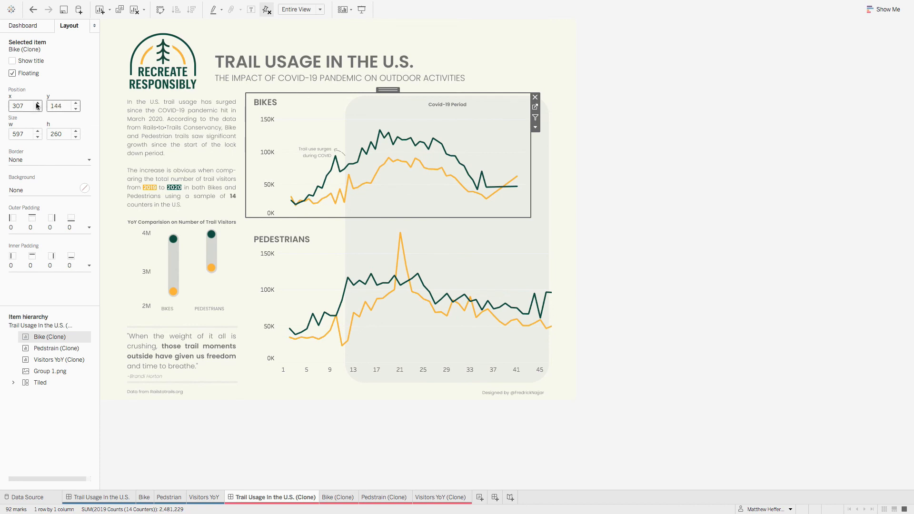
pyautogui.press('Tab')
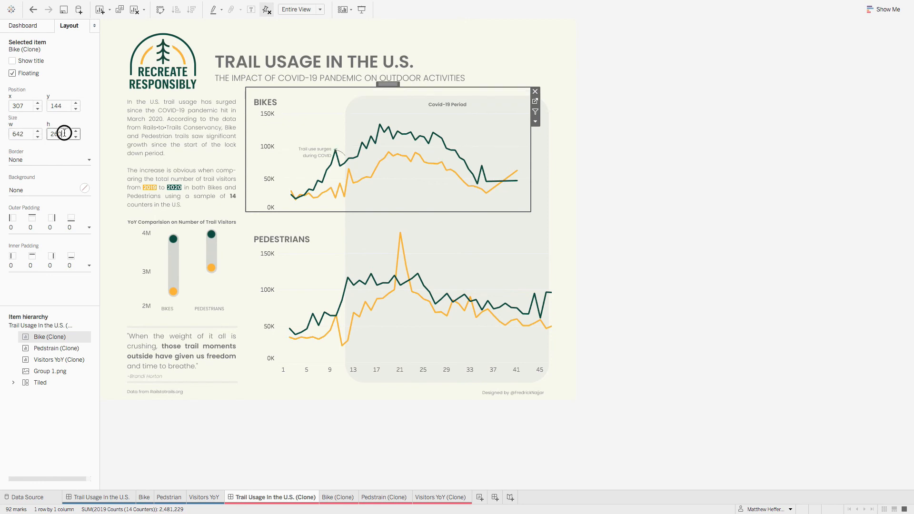
pyautogui.press('Return')
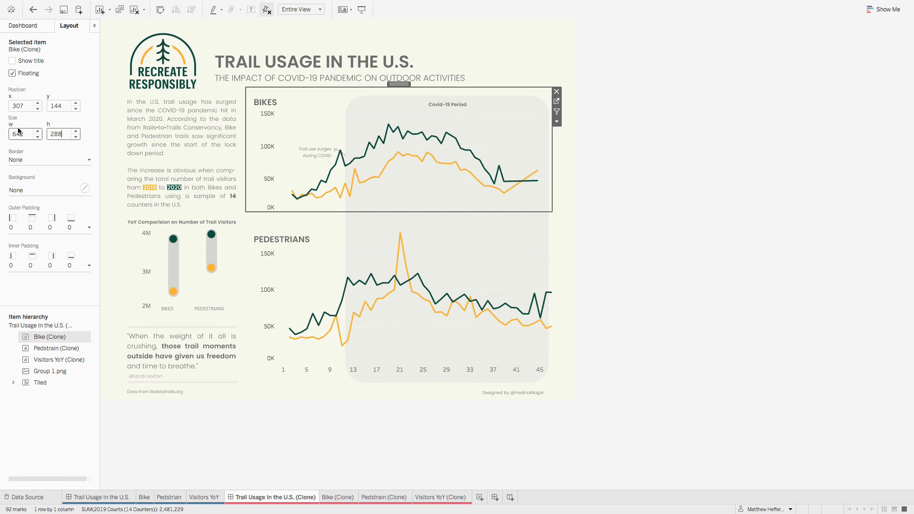
pyautogui.write('288')
pyautogui.press('Return')
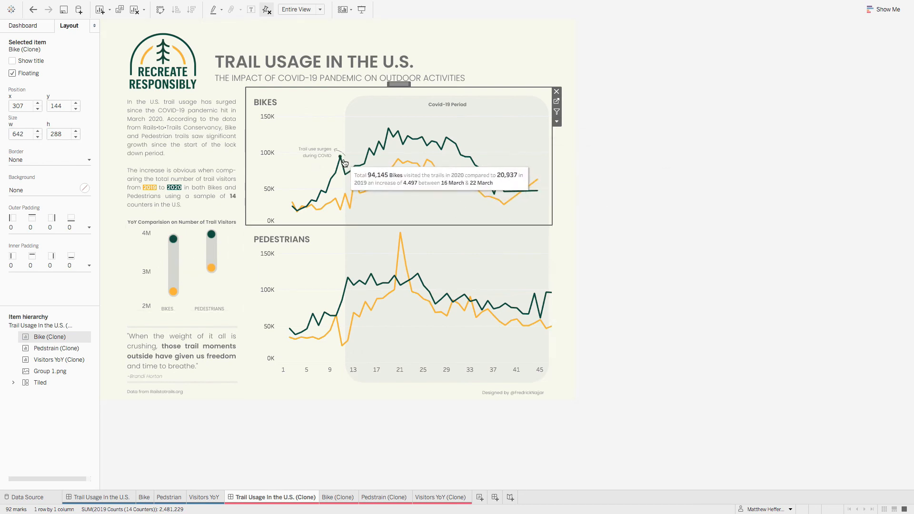
# Step: Compare the Bikes chart between the original and clone dashboards, and set the Bike (Clone) chart's outer padding to 10 on all sides
pyautogui.click(116, 497)
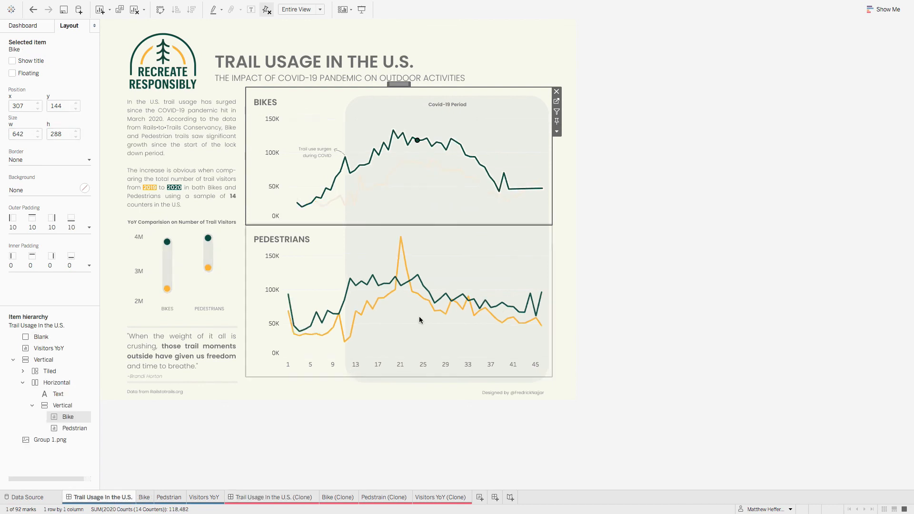
pyautogui.click(324, 101)
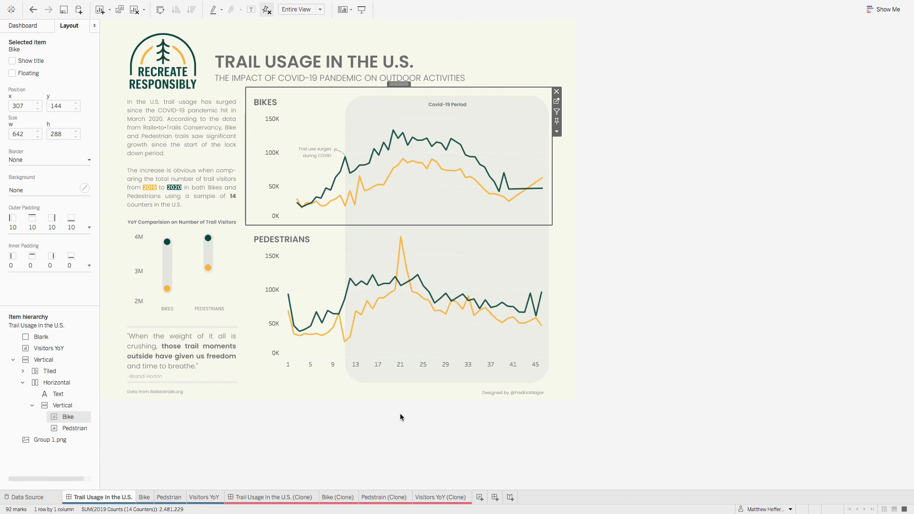
pyautogui.click(294, 498)
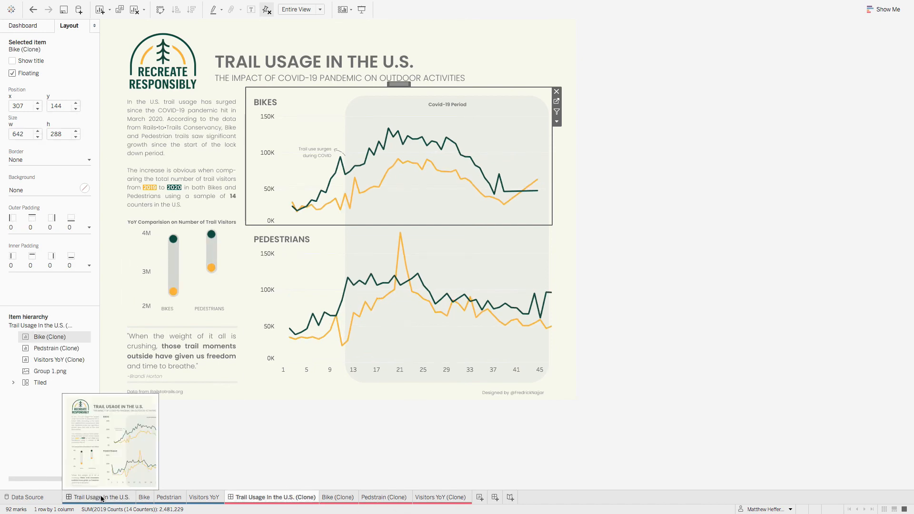
pyautogui.click(101, 498)
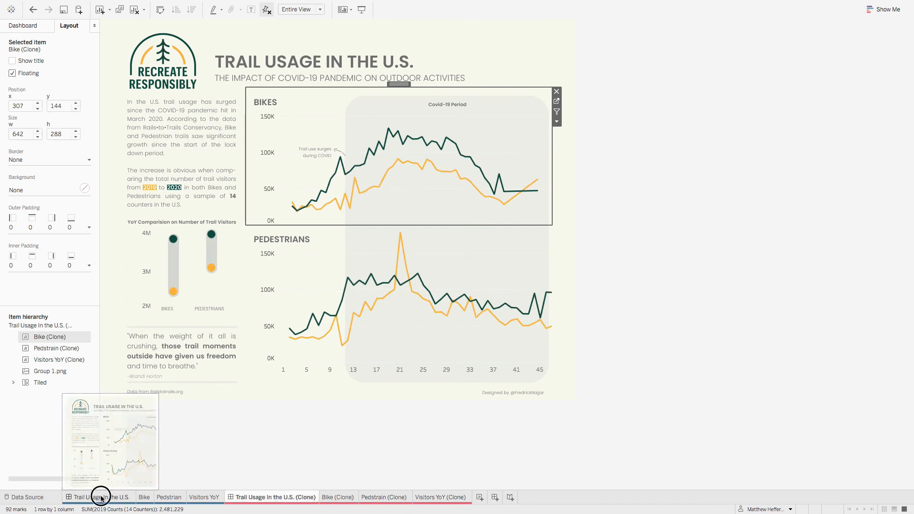
pyautogui.click(274, 498)
pyautogui.click(98, 497)
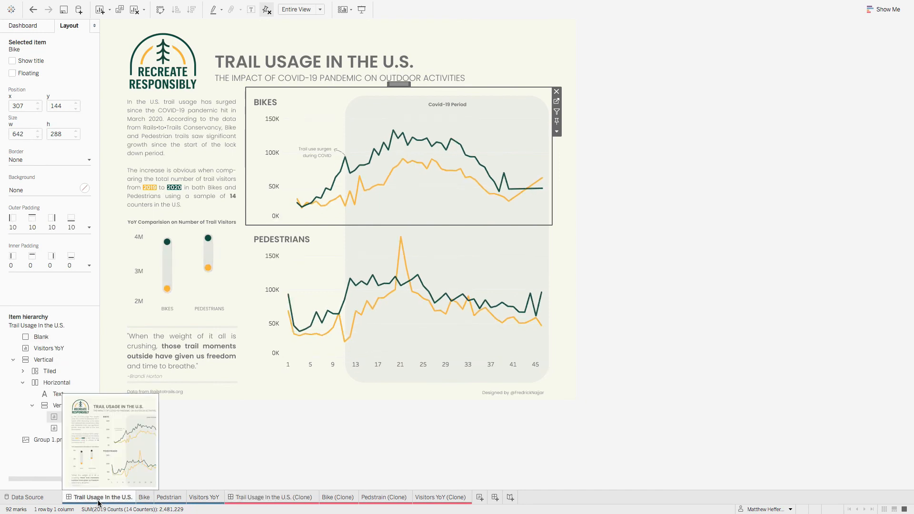
pyautogui.moveTo(406, 170)
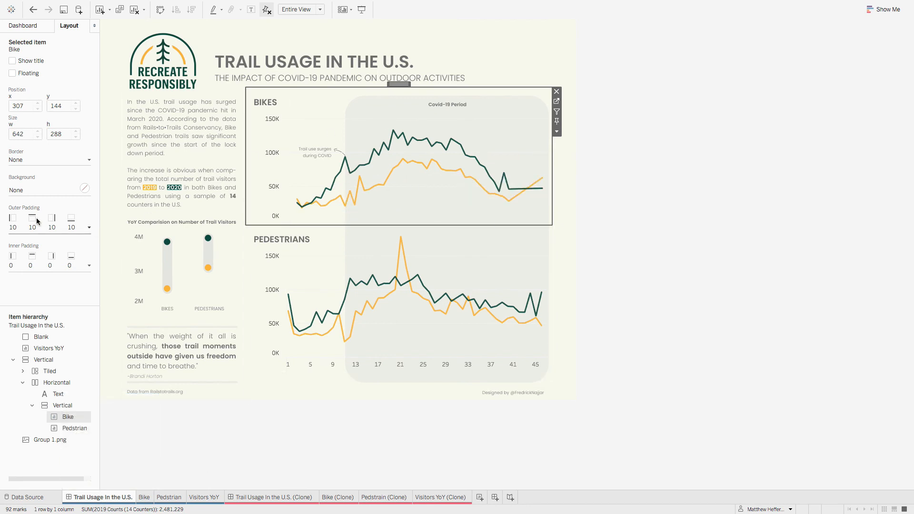
pyautogui.click(274, 496)
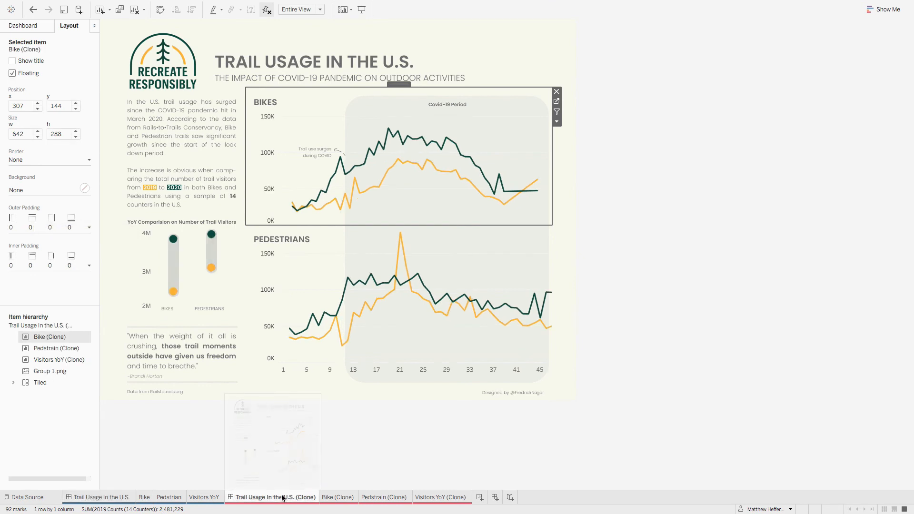
pyautogui.click(62, 228)
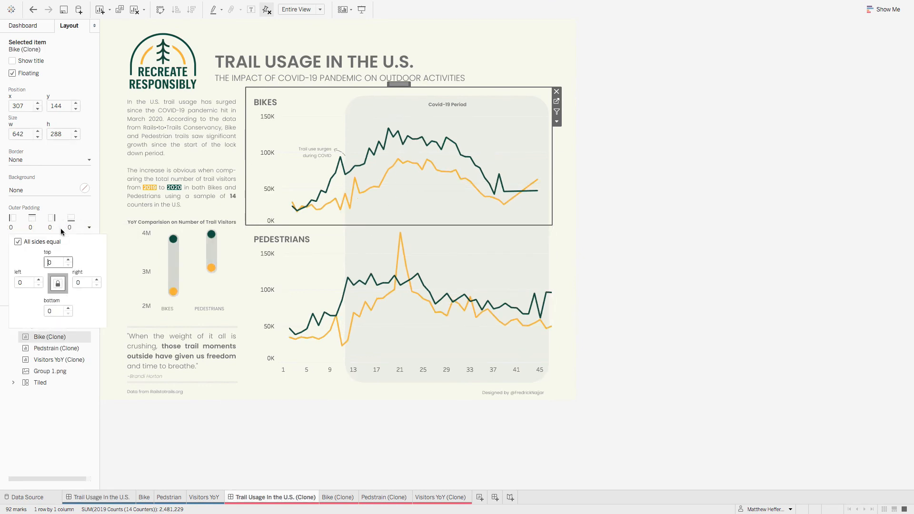
pyautogui.click(69, 260)
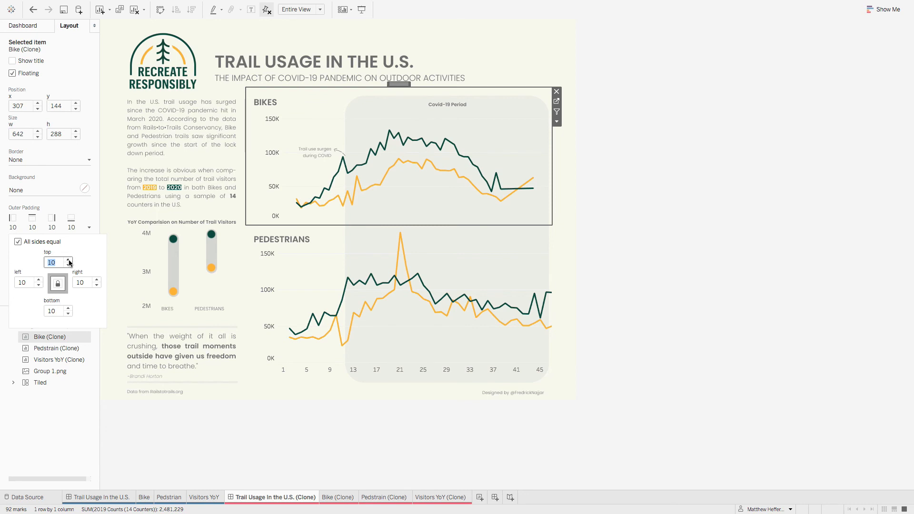
pyautogui.moveTo(343, 166)
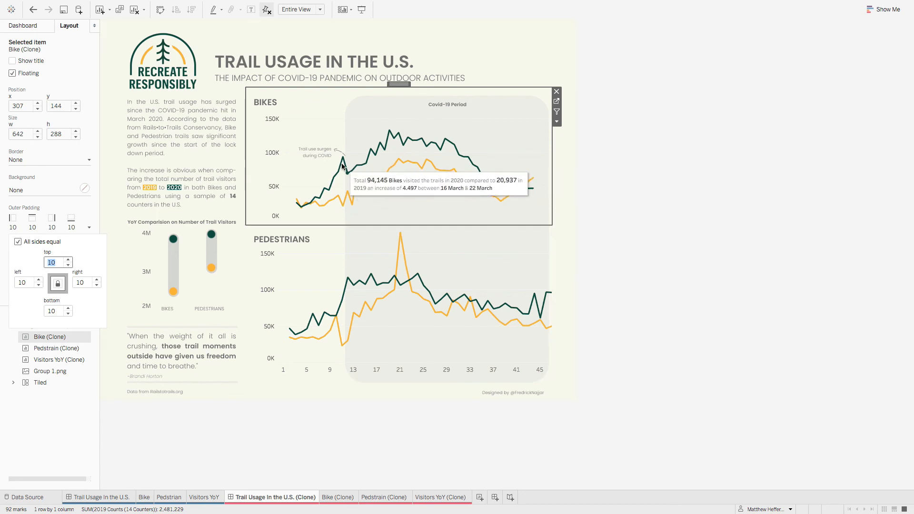
# Step: Check the outer padding of the Bike chart in the original Trail Usage In the U.S. dashboard
pyautogui.click(596, 169)
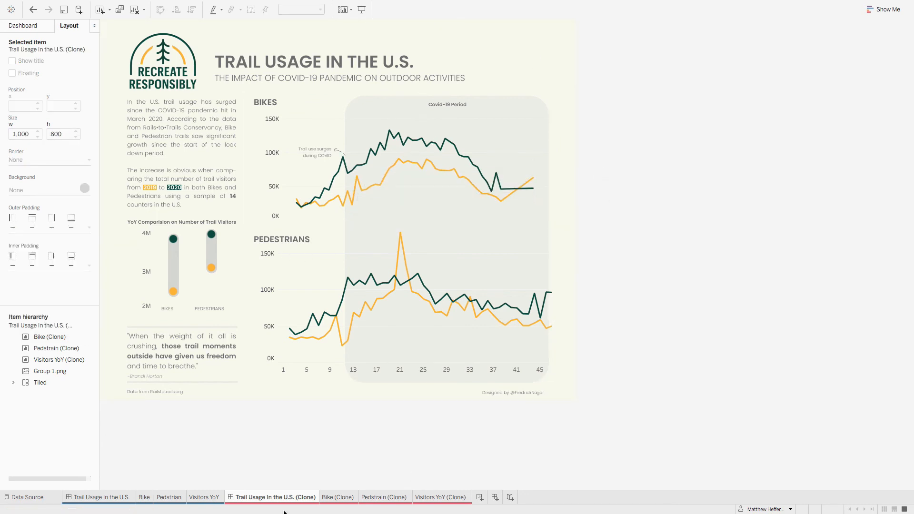
pyautogui.click(112, 496)
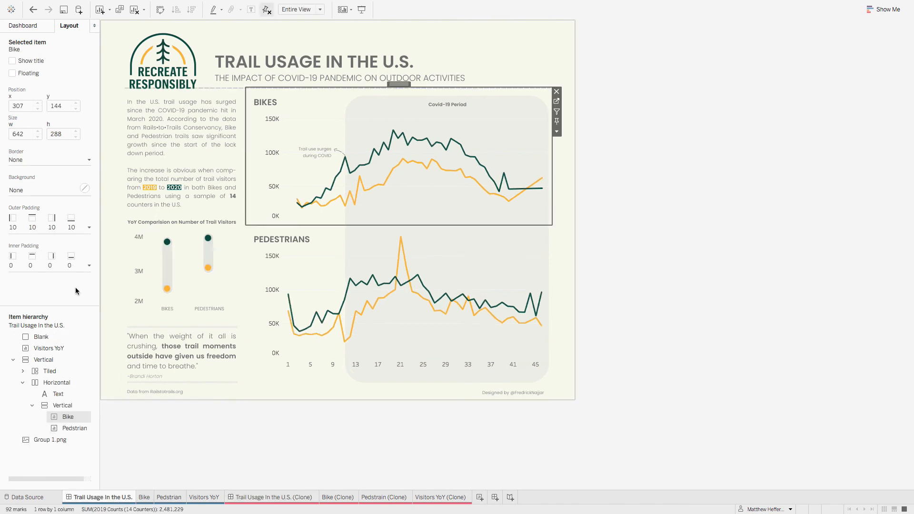
pyautogui.click(52, 231)
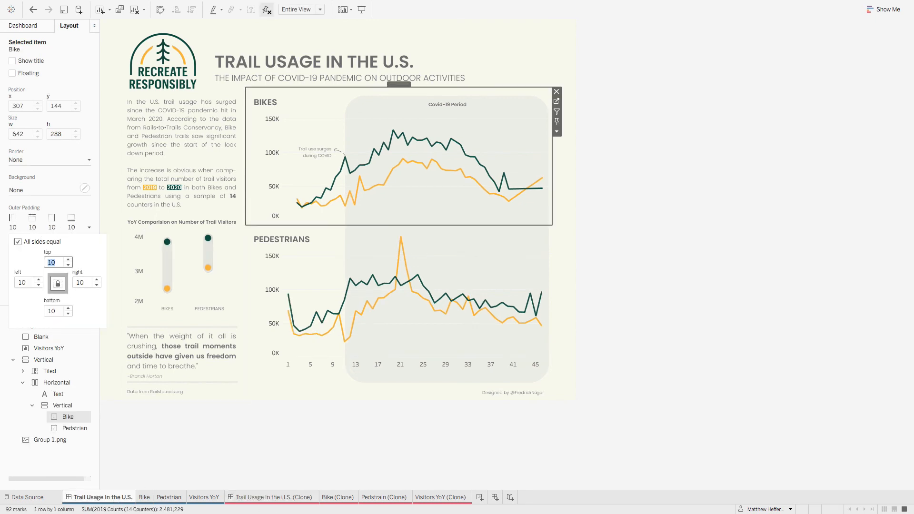
pyautogui.click(67, 208)
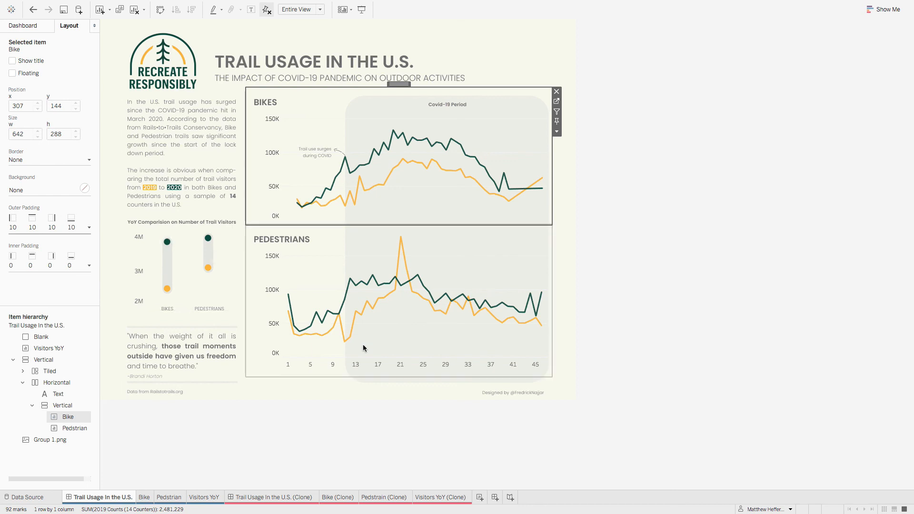
# Step: Check the original Pedestrian chart's layout and set the Pedstrain (Clone) chart's outer padding to 10 on all sides in the clone dashboard
pyautogui.click(439, 350)
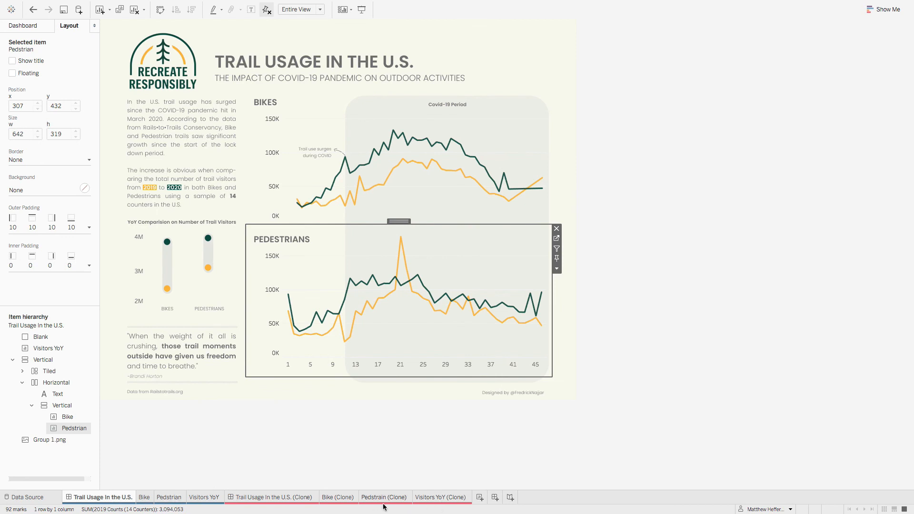
pyautogui.click(267, 497)
pyautogui.click(454, 255)
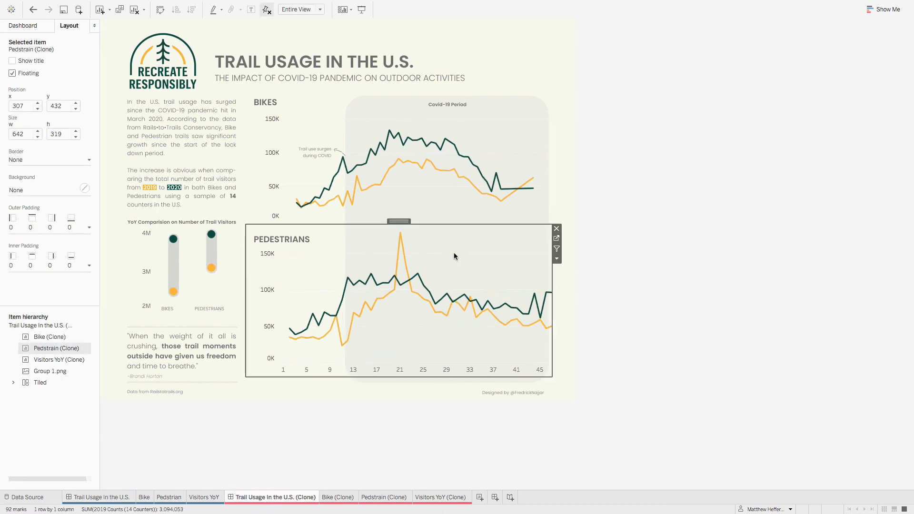
pyautogui.click(57, 226)
pyautogui.click(68, 260)
pyautogui.click(68, 259)
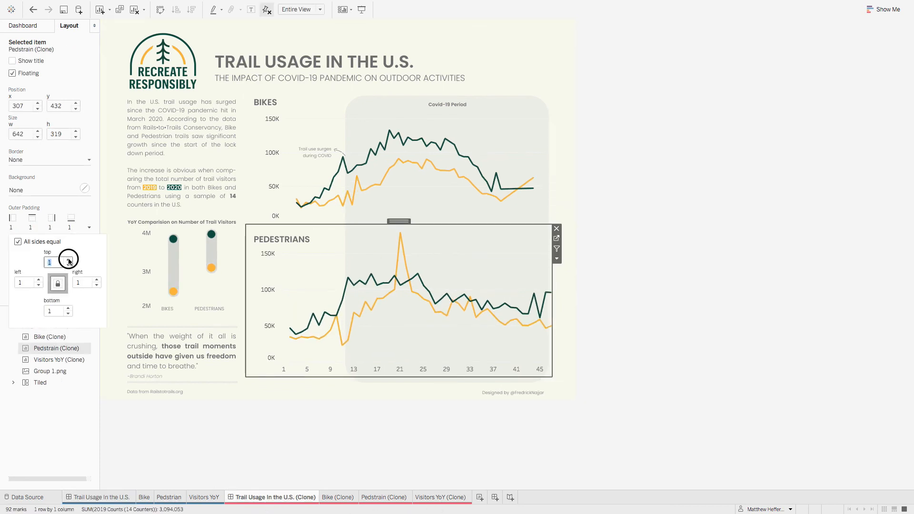
pyautogui.click(68, 260)
pyautogui.click(68, 259)
pyautogui.click(68, 259)
pyautogui.click(68, 260)
pyautogui.click(68, 259)
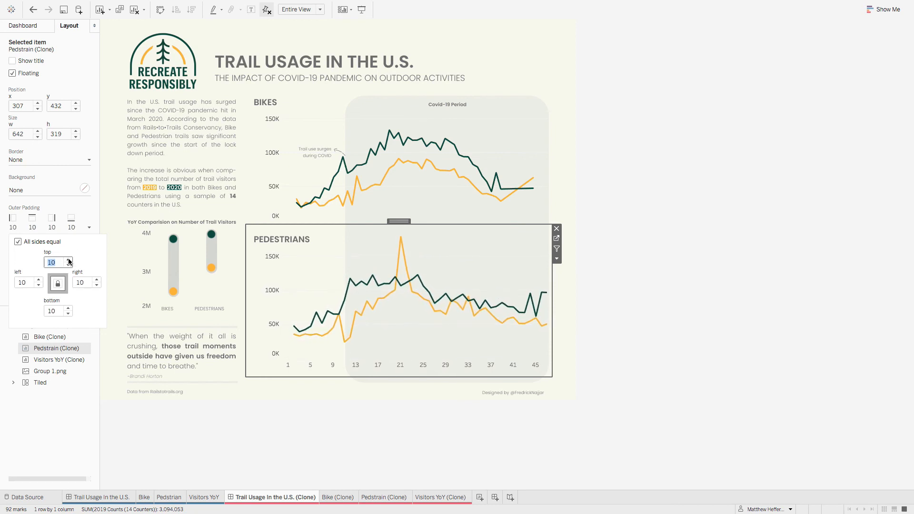
pyautogui.click(665, 288)
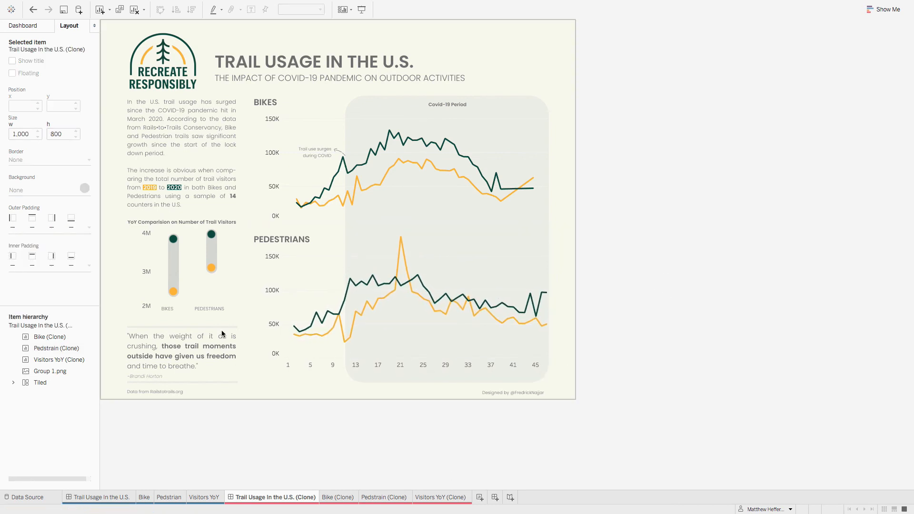
# Step: Check the individual outer padding values of the Visitors YoY chart in the original dashboard
pyautogui.click(98, 497)
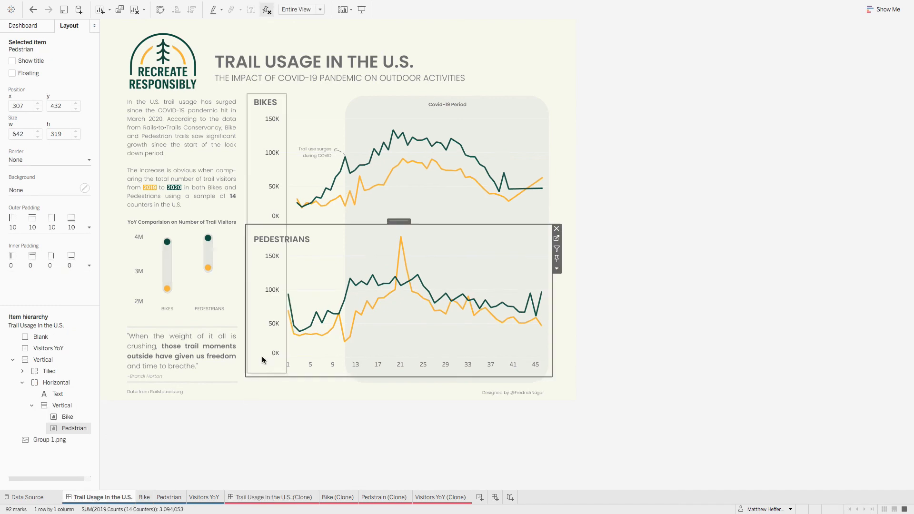
pyautogui.click(204, 285)
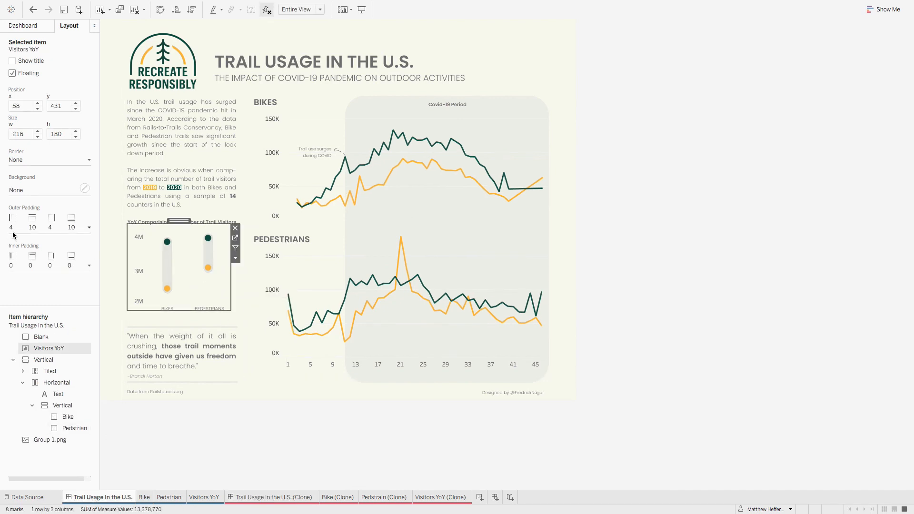
pyautogui.click(61, 219)
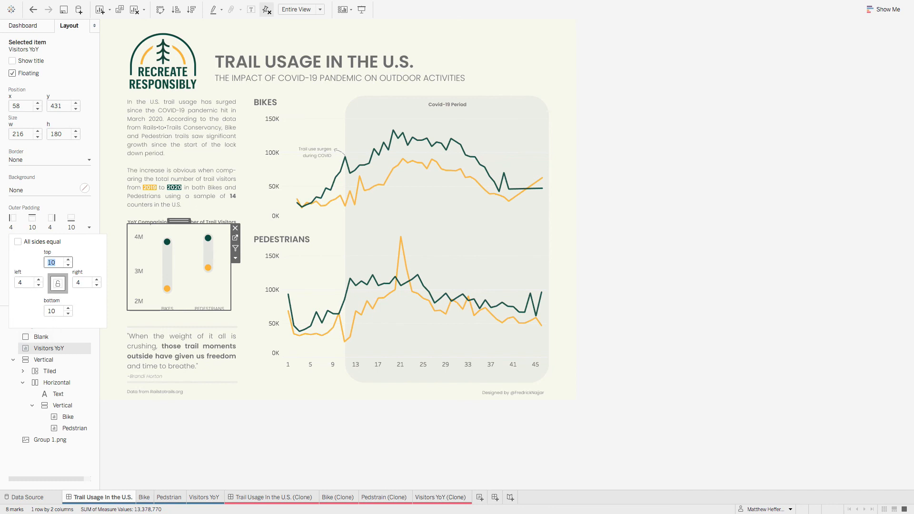
# Step: Set the Visitors YoY (Clone) chart's outer padding to 4 on all sides, and unlink the sides so they can differ
pyautogui.click(285, 497)
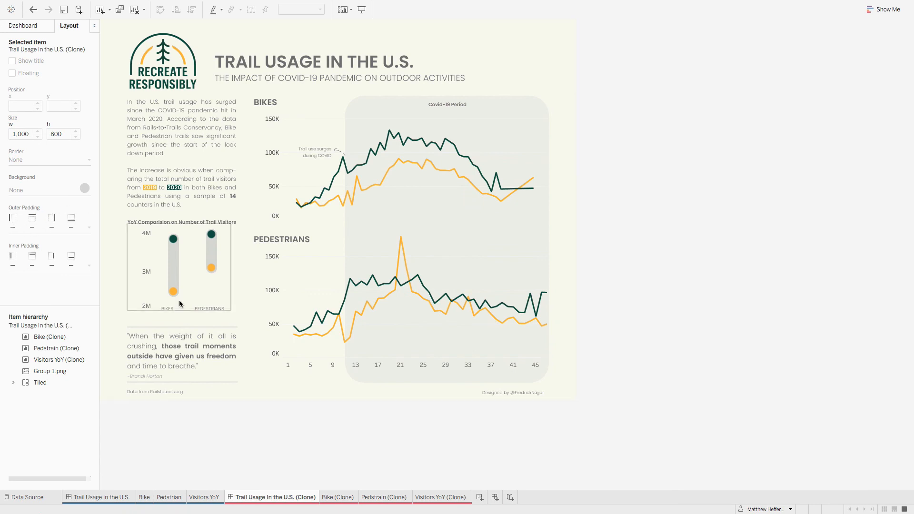
pyautogui.click(200, 280)
pyautogui.click(38, 227)
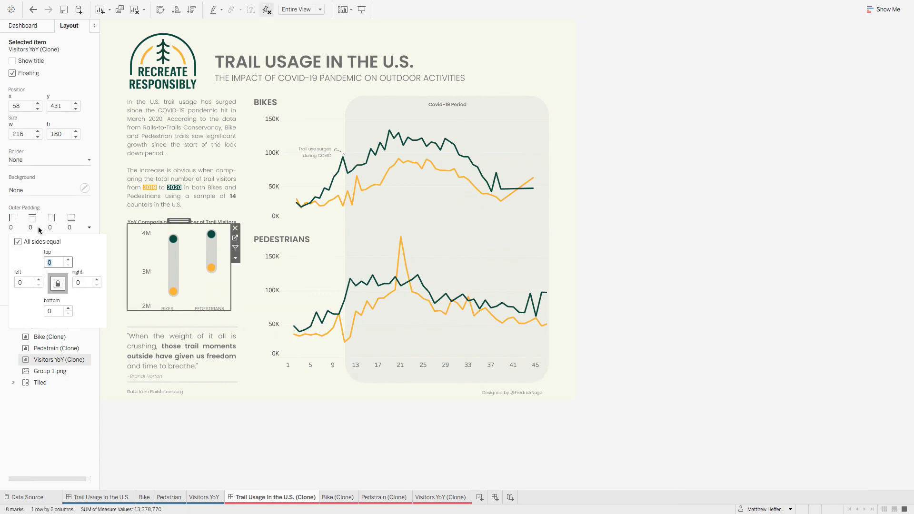
pyautogui.click(69, 261)
pyautogui.click(69, 261)
pyautogui.click(69, 260)
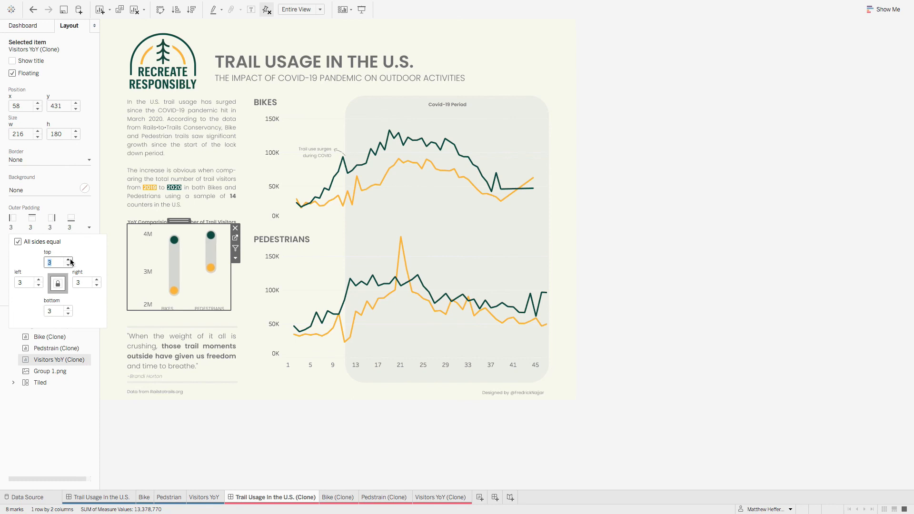
pyautogui.click(69, 260)
pyautogui.click(18, 242)
# Step: Set the Visitors YoY (Clone) chart's top and bottom outer padding to 10
pyautogui.click(68, 260)
pyautogui.click(68, 261)
pyautogui.click(68, 260)
pyautogui.click(69, 260)
pyautogui.click(69, 261)
pyautogui.click(69, 260)
pyautogui.click(68, 260)
pyautogui.click(69, 260)
pyautogui.click(68, 260)
pyautogui.click(69, 260)
pyautogui.click(69, 260)
pyautogui.click(68, 260)
pyautogui.click(68, 260)
pyautogui.click(69, 260)
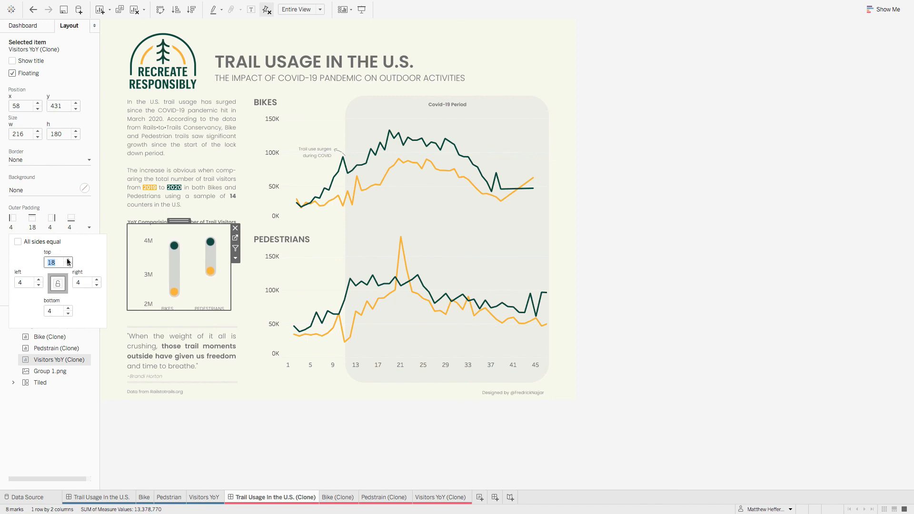
pyautogui.click(68, 265)
pyautogui.click(68, 265)
pyautogui.click(68, 265)
pyautogui.click(68, 265)
pyautogui.click(68, 265)
pyautogui.click(68, 265)
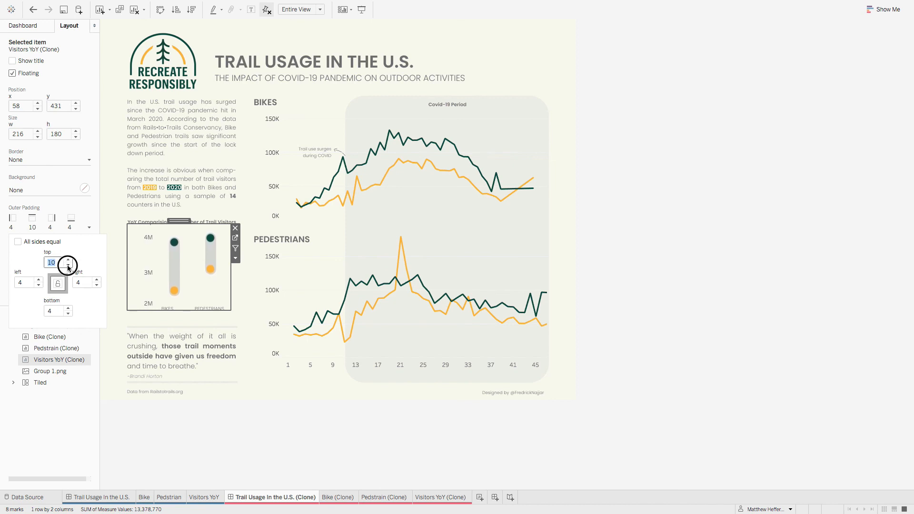
pyautogui.click(68, 265)
pyautogui.click(68, 265)
pyautogui.click(68, 309)
pyautogui.click(68, 309)
pyautogui.click(68, 308)
pyautogui.click(68, 309)
pyautogui.click(68, 309)
pyautogui.click(68, 308)
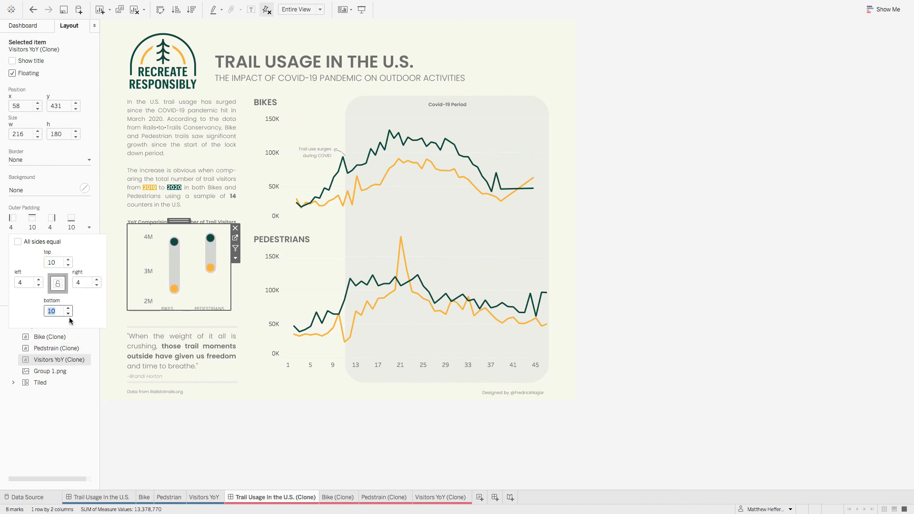
pyautogui.click(84, 416)
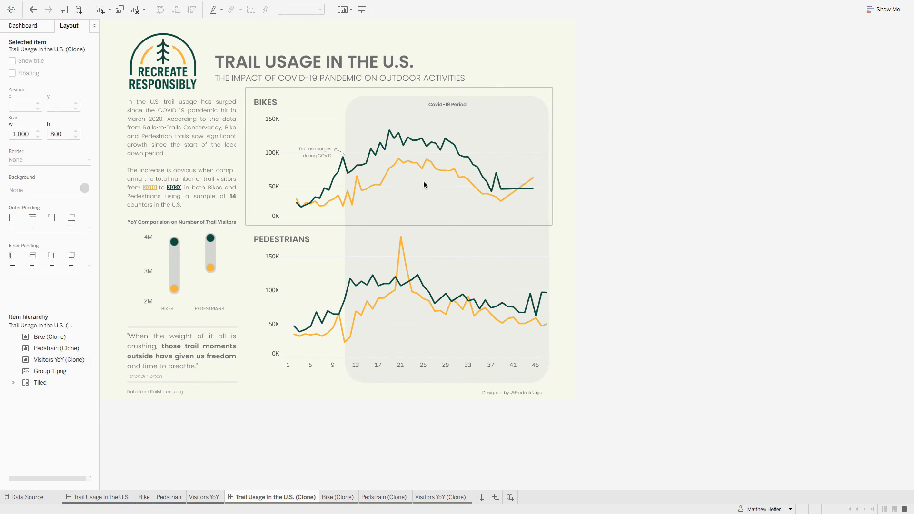
# Step: Nudge the floating Bike (Clone) chart slightly to the right, to x 311, and compare it with the original dashboard
pyautogui.click(441, 190)
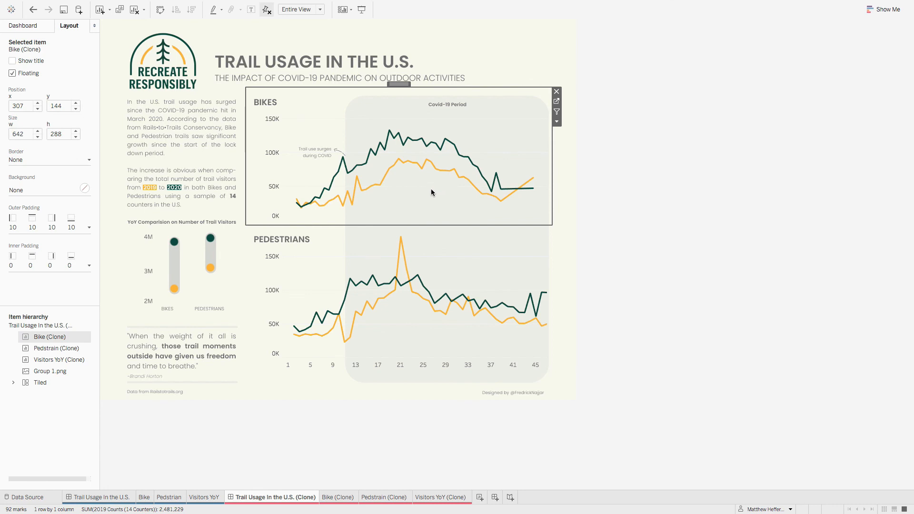
pyautogui.moveTo(403, 86); pyautogui.dragTo(404, 88)
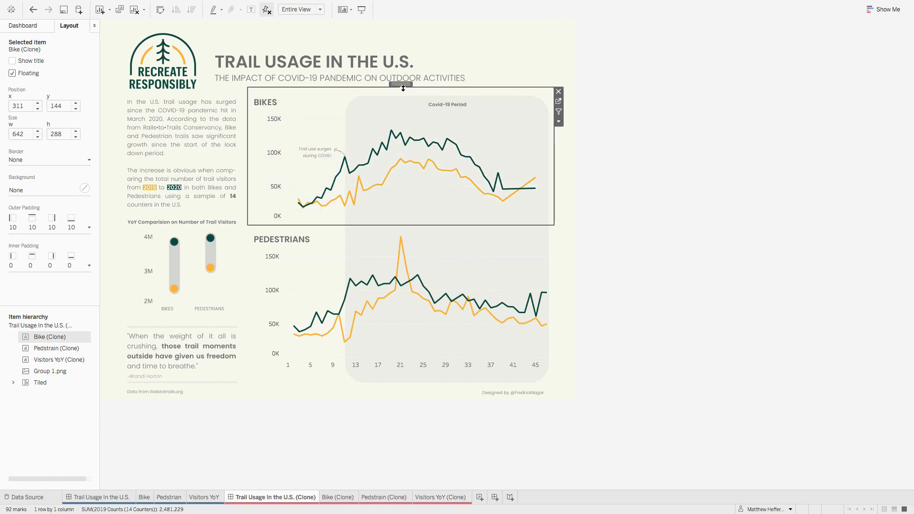
pyautogui.click(759, 270)
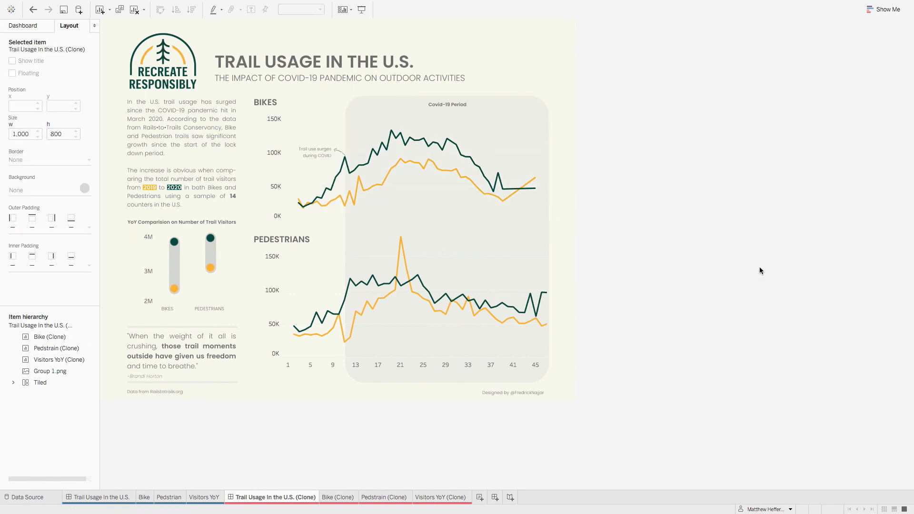
pyautogui.click(88, 497)
pyautogui.click(686, 315)
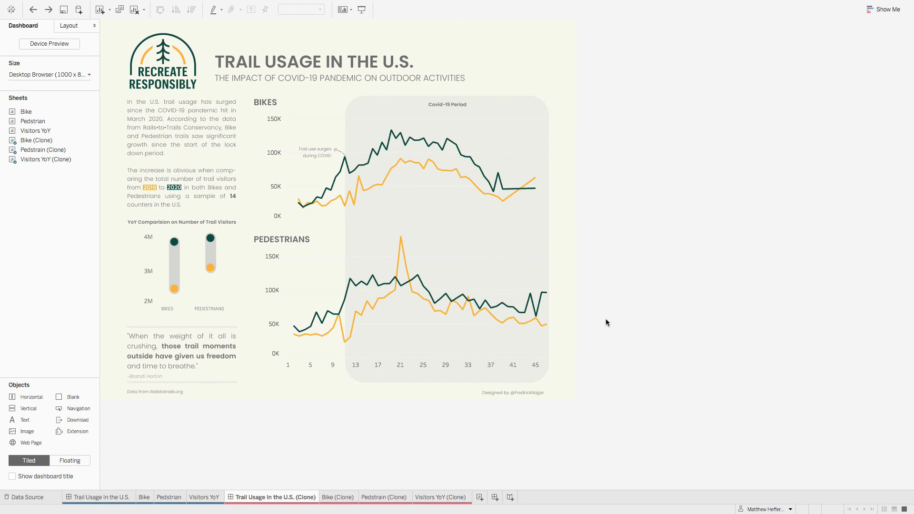
# Step: Add an image object with Watermark.png to the clone dashboard, with both Fit Image and Center Image enabled
pyautogui.moveTo(35, 433); pyautogui.dragTo(328, 45)
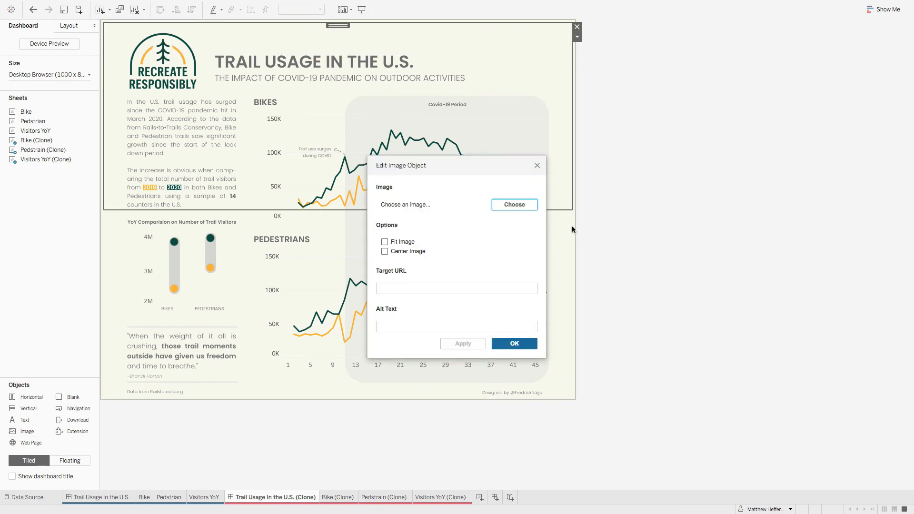
pyautogui.click(526, 204)
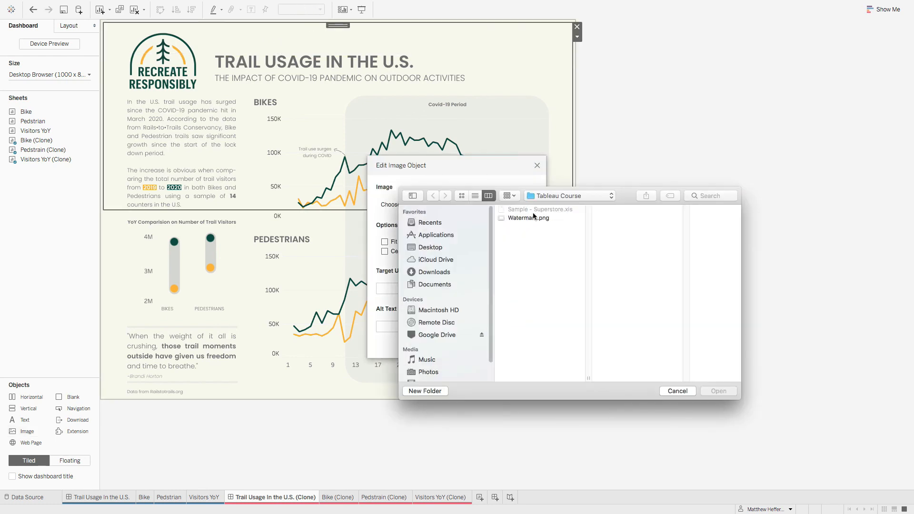
pyautogui.click(529, 218)
pyautogui.click(724, 391)
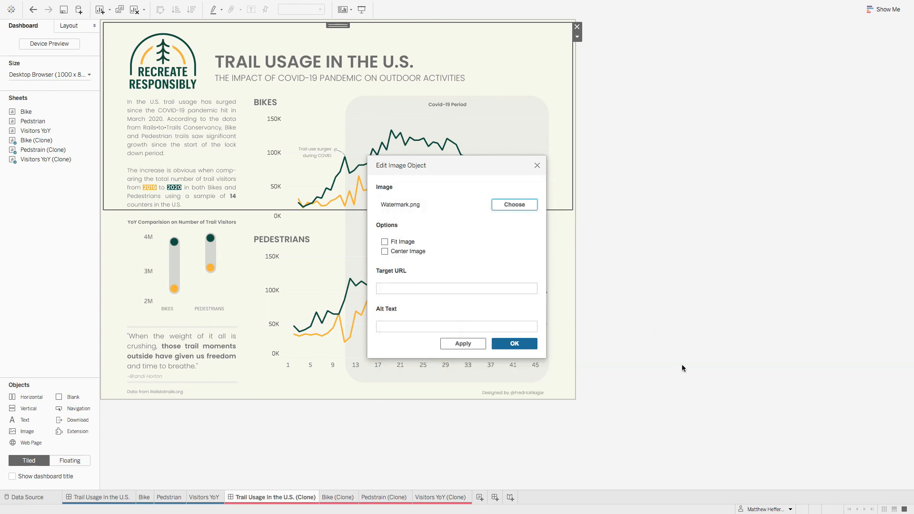
pyautogui.click(386, 243)
pyautogui.click(387, 252)
pyautogui.click(516, 343)
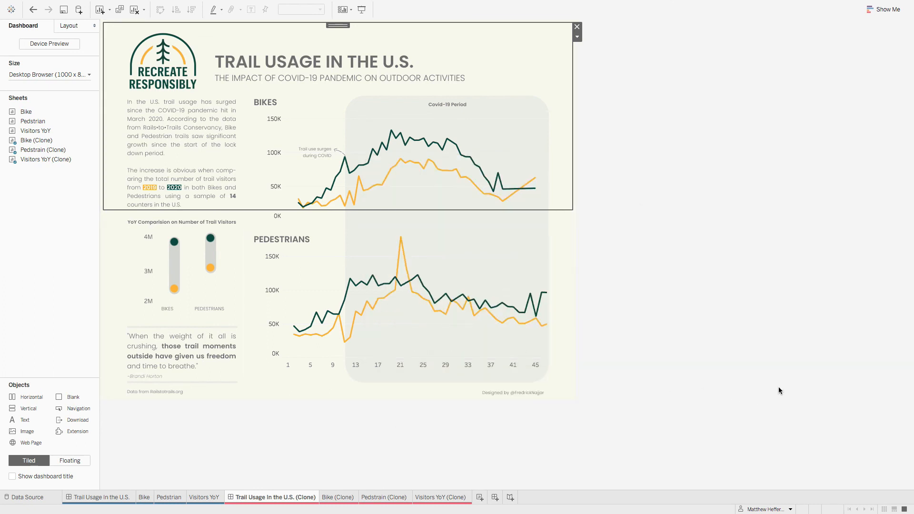
# Step: Make the watermark image floating, move it to the dashboard's upper-left corner and enlarge it to cover the whole dashboard
pyautogui.click(576, 37)
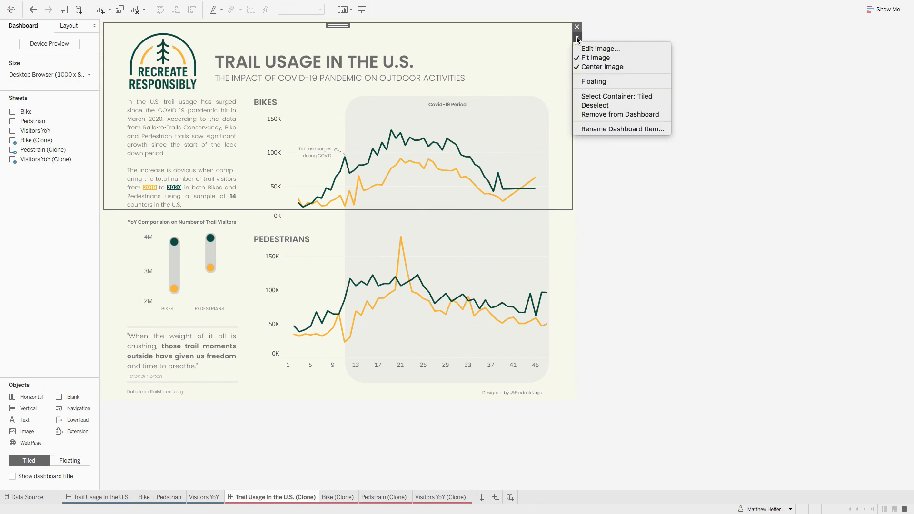
pyautogui.click(615, 81)
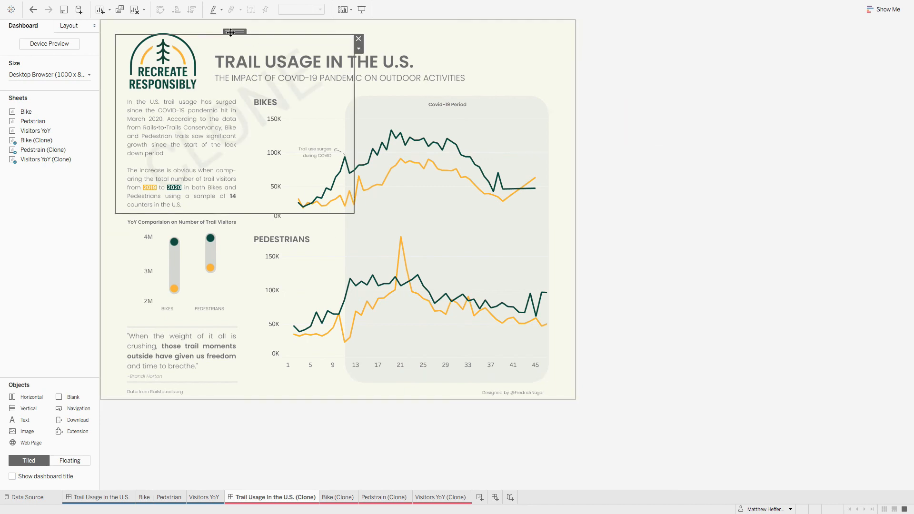
pyautogui.moveTo(230, 32); pyautogui.dragTo(220, 23)
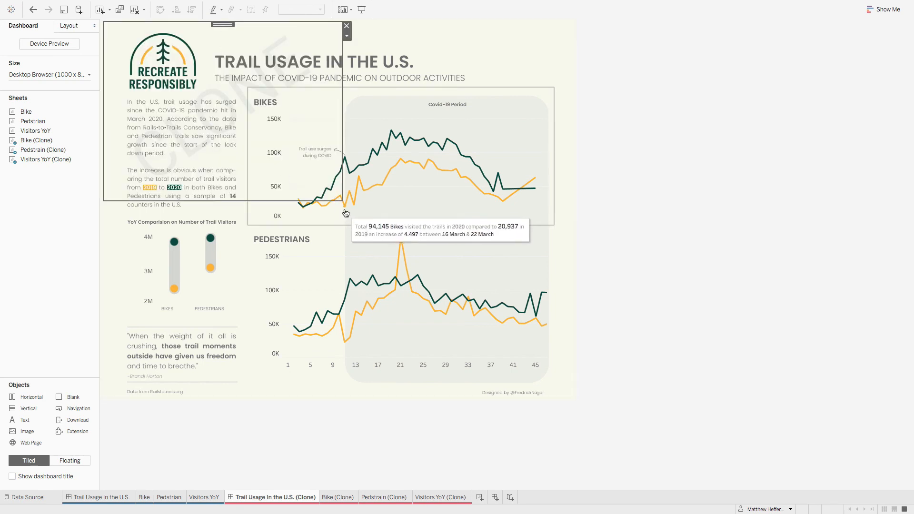
pyautogui.moveTo(341, 200)
pyautogui.mouseDown()
pyautogui.moveTo(554, 412)
pyautogui.moveTo(574, 401)
pyautogui.mouseUp()
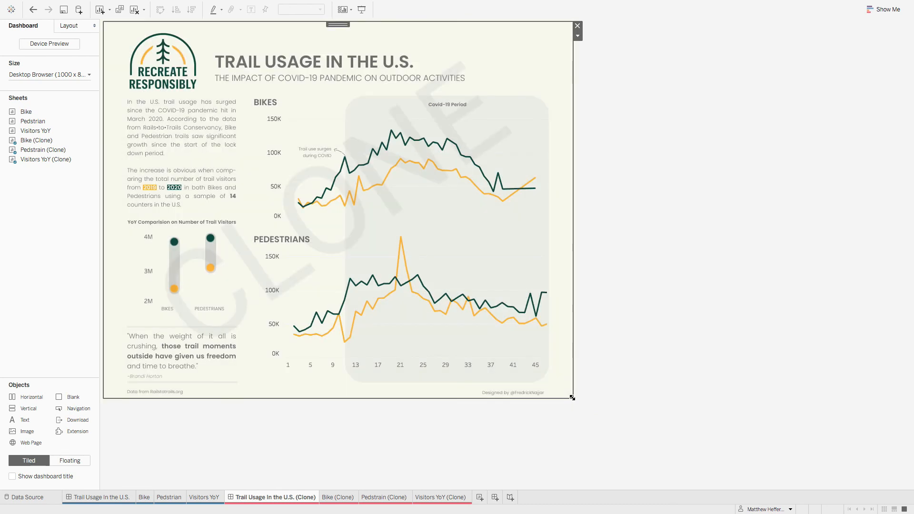
pyautogui.click(739, 361)
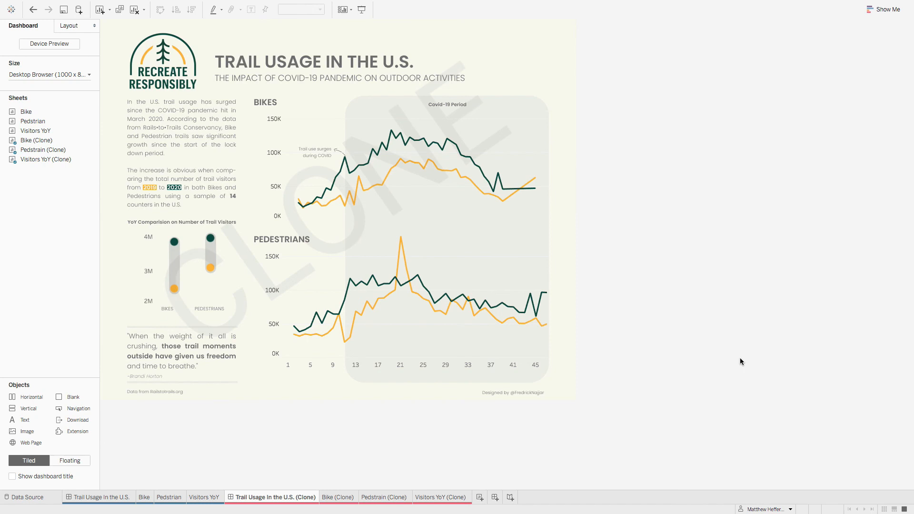
# Step: Delete the original Trail Usage In the U.S. dashboard from the workbook
pyautogui.click(209, 498)
pyautogui.rightClick(210, 499)
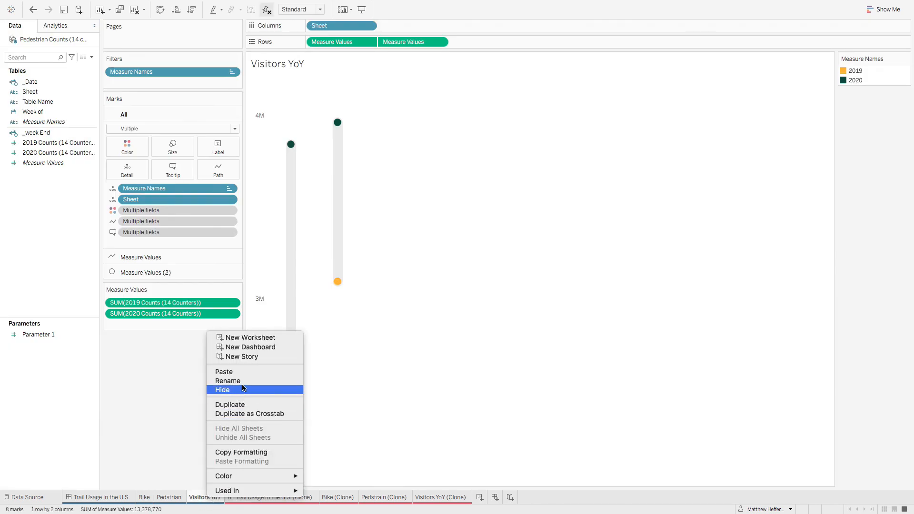
pyautogui.rightClick(92, 498)
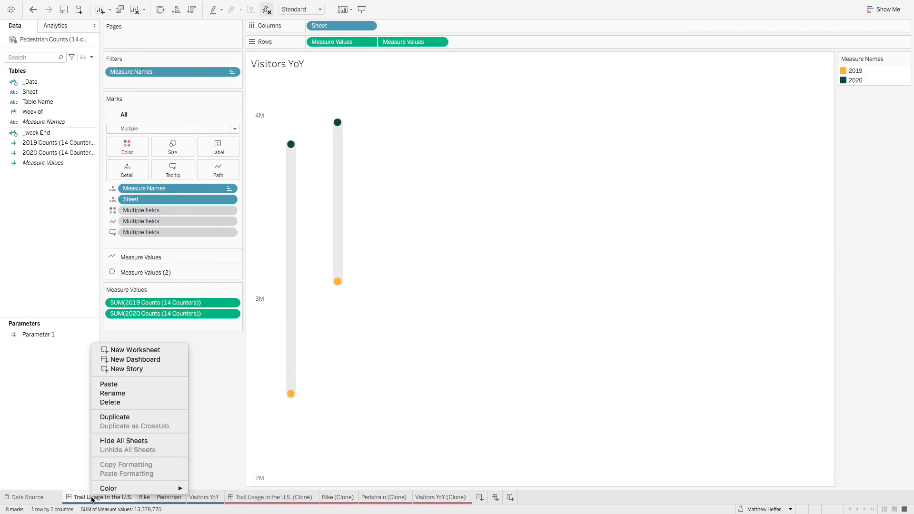
pyautogui.click(130, 402)
# Step: Delete the original Bike, Pedestrian and Visitors YoY worksheets from the workbook
pyautogui.rightClick(76, 498)
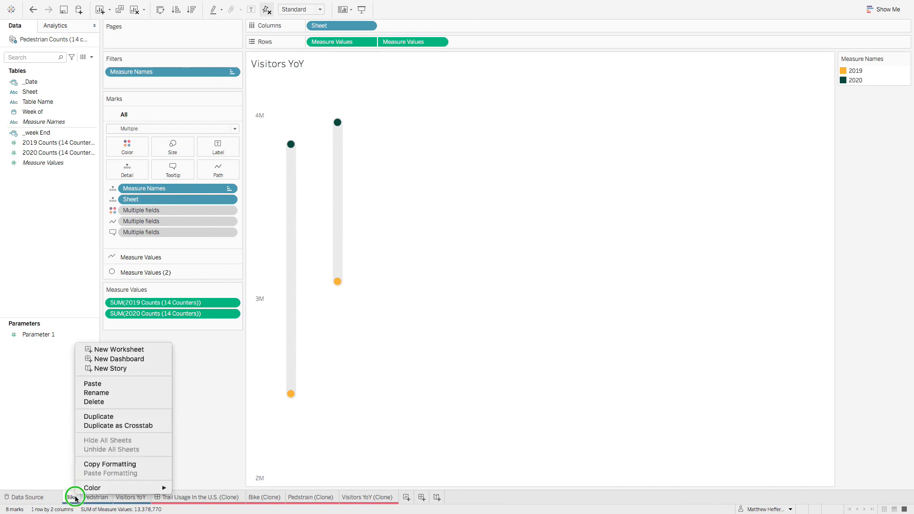
pyautogui.click(94, 401)
pyautogui.rightClick(72, 498)
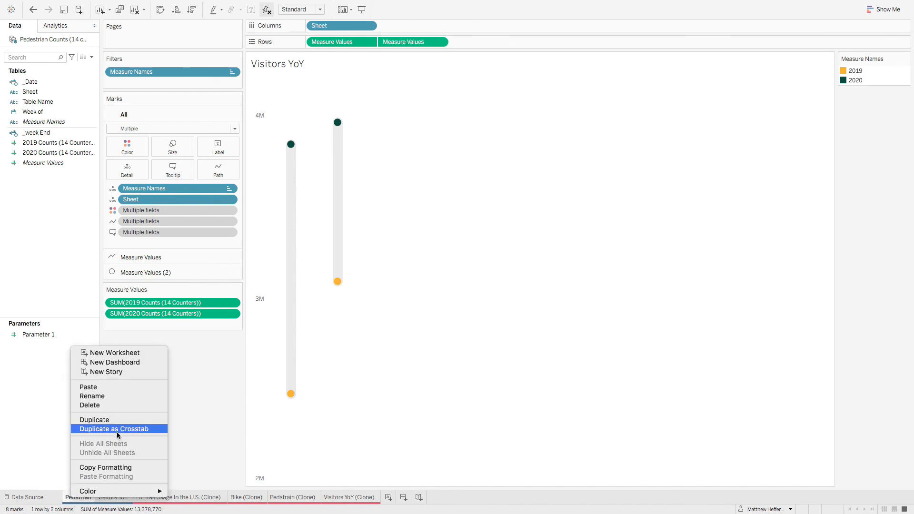
pyautogui.click(95, 405)
pyautogui.rightClick(86, 500)
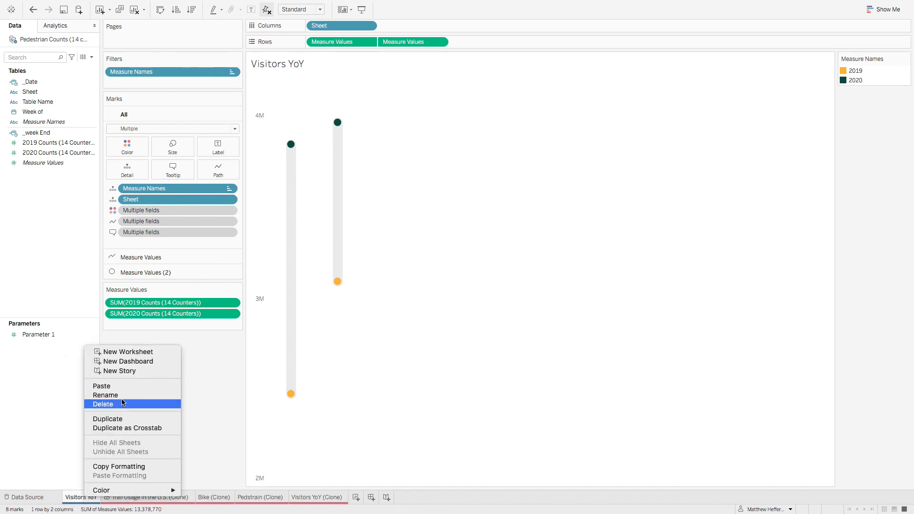
pyautogui.click(120, 404)
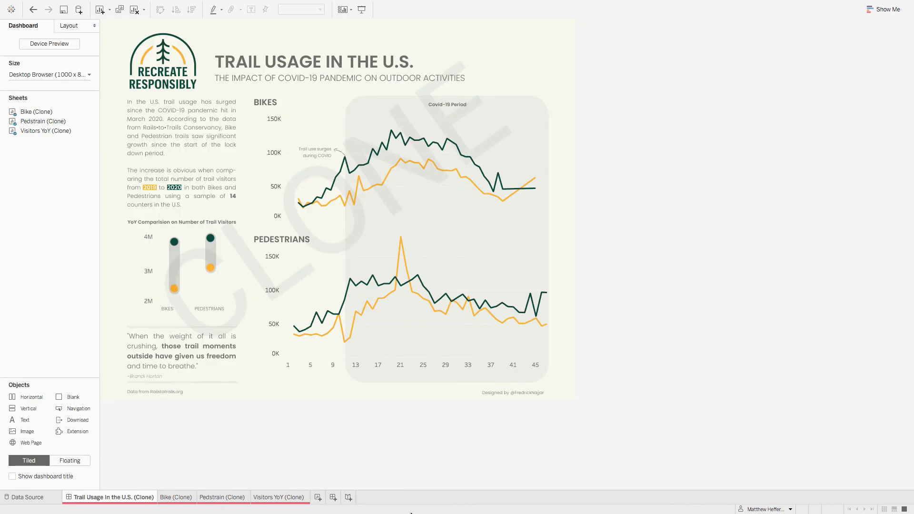
# Step: Hide all sheets of the Trail Usage In the U.S. (Clone) dashboard and save the workbook to Tableau Public as Trail Usage in the U.S
pyautogui.rightClick(139, 497)
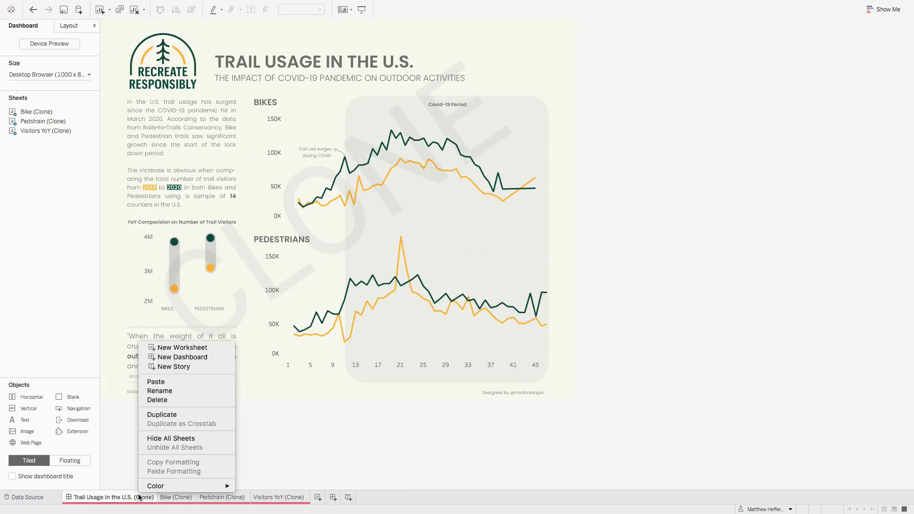
pyautogui.click(181, 437)
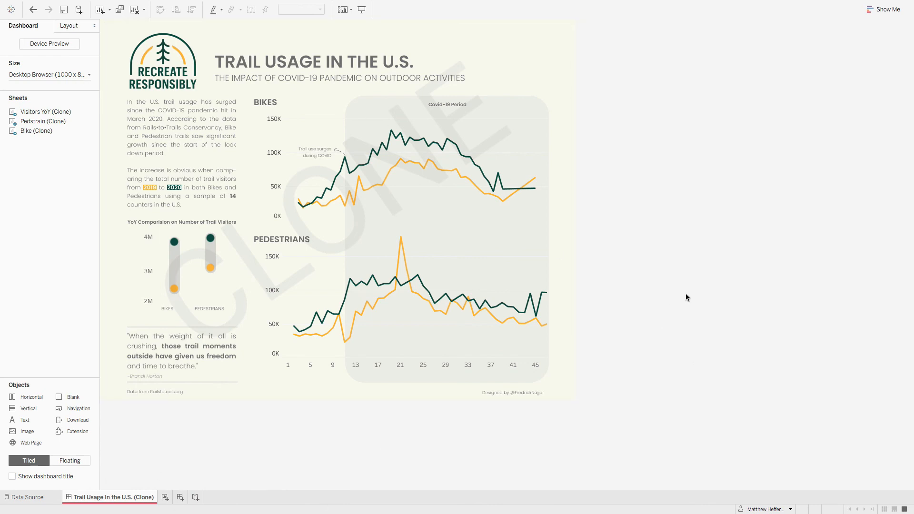
pyautogui.moveTo(141, 3)
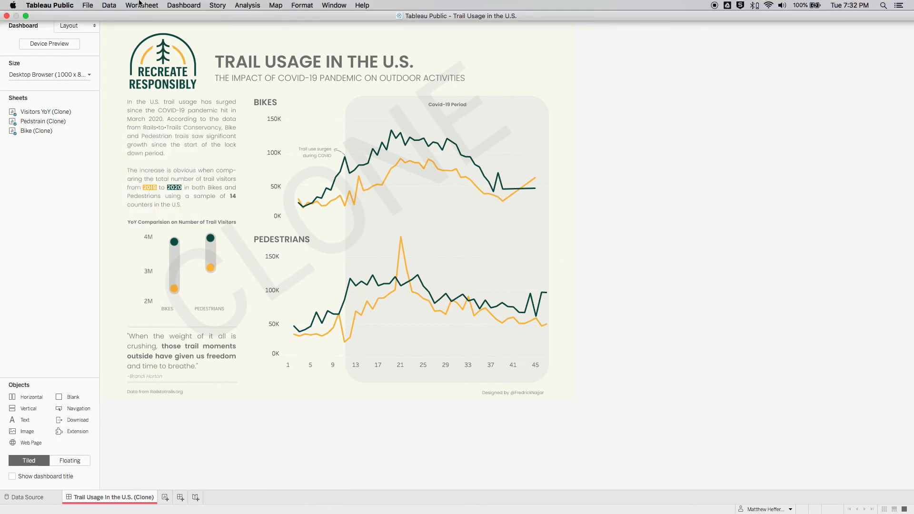
pyautogui.click(88, 6)
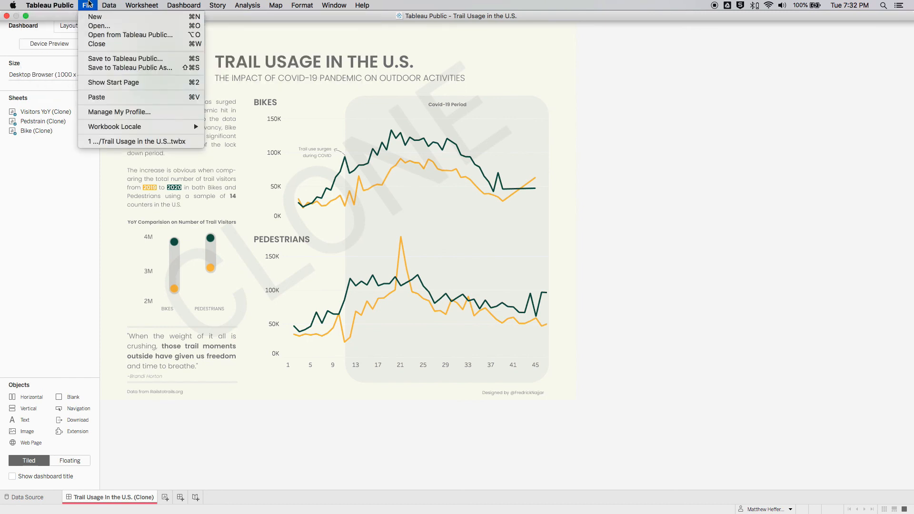
pyautogui.click(104, 67)
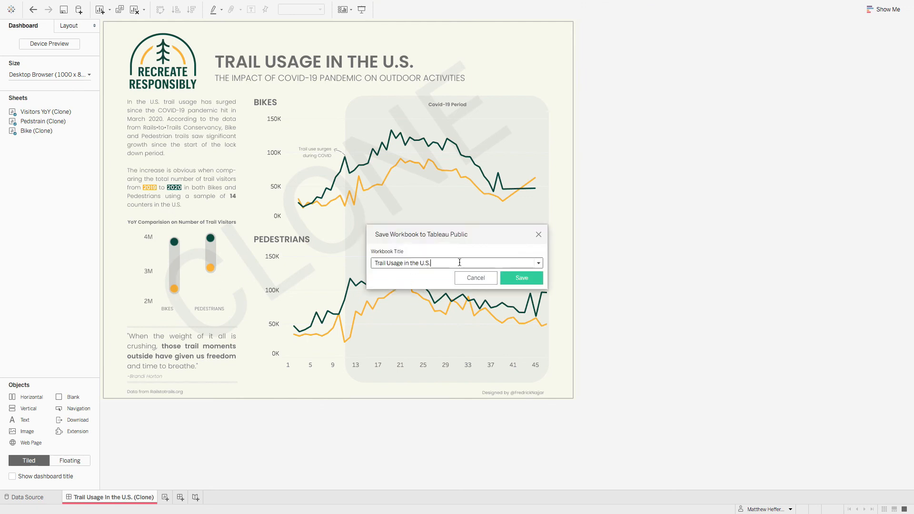
pyautogui.click(519, 279)
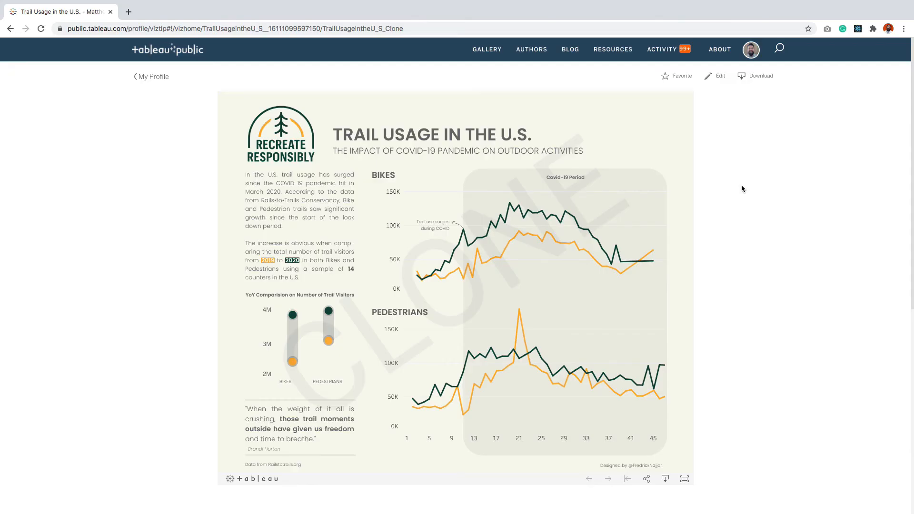
# Step: Open the published viz's details for editing and examine its title, inspiration link, description and toolbar settings alongside the dashboard
pyautogui.scroll(-5, 741, 189)
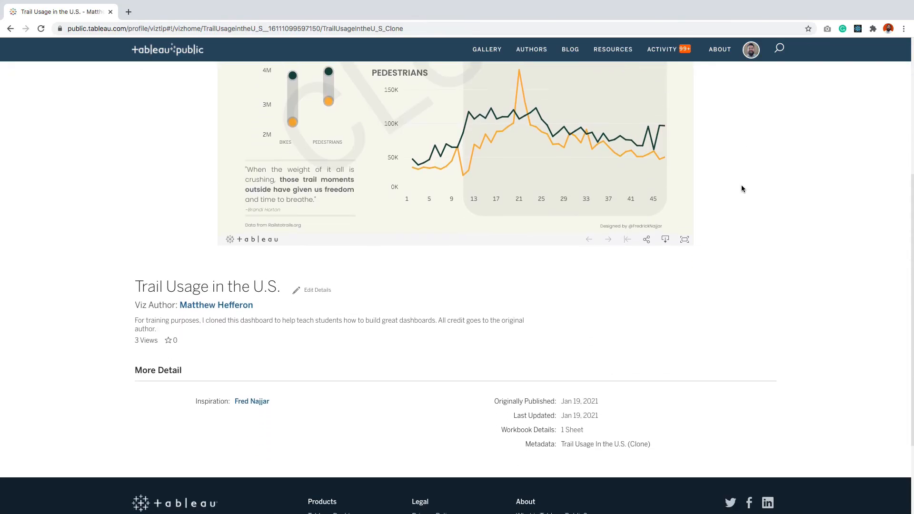
pyautogui.click(313, 285)
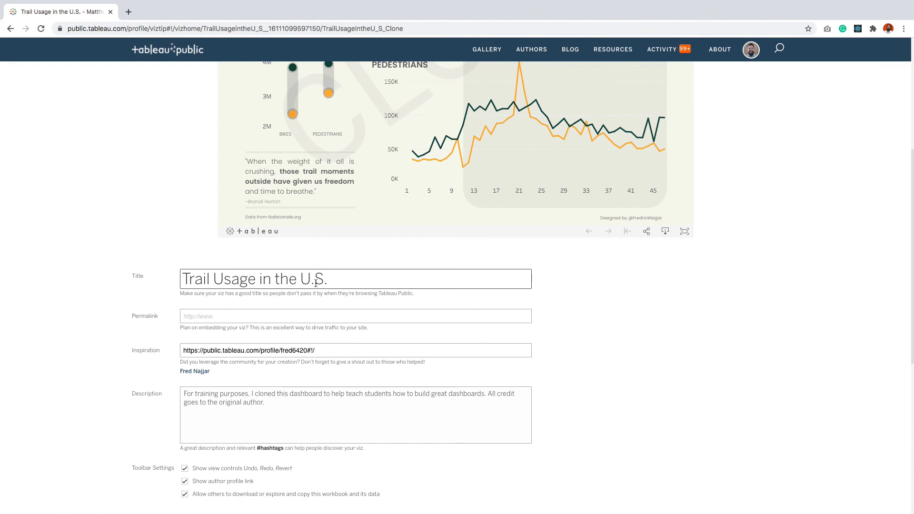
pyautogui.scroll(-1, 315, 284)
pyautogui.scroll(3, 383, 223)
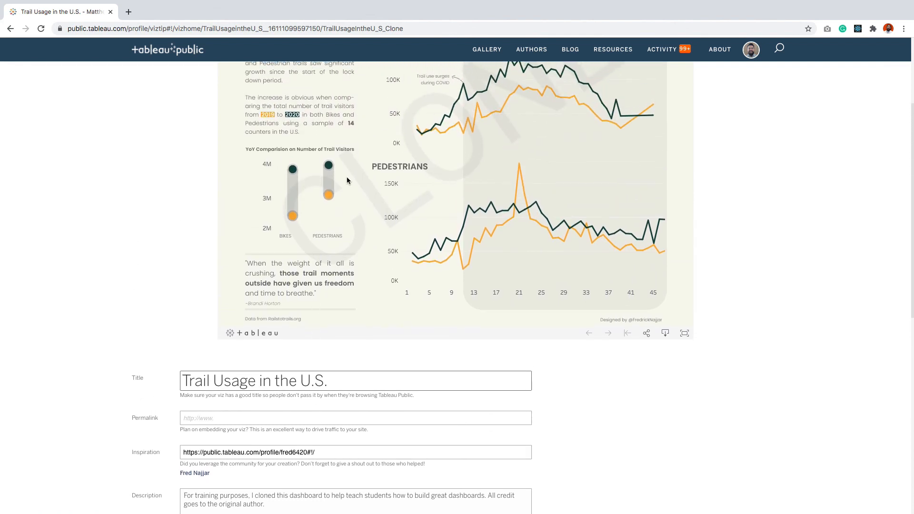
pyautogui.scroll(-3, 560, 226)
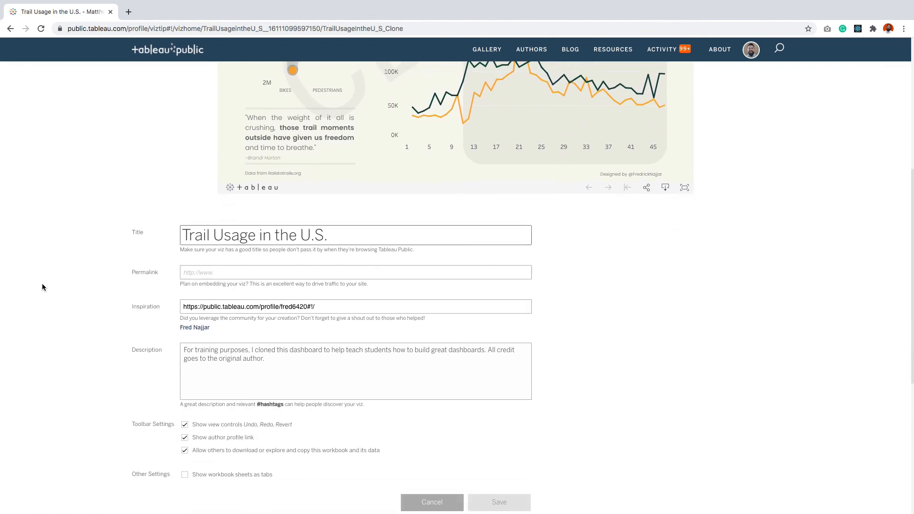
pyautogui.click(339, 307)
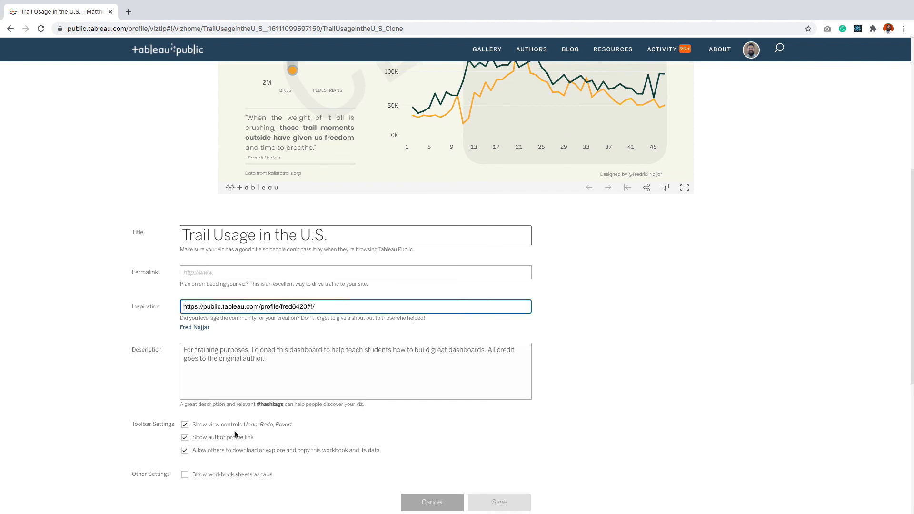
pyautogui.click(283, 354)
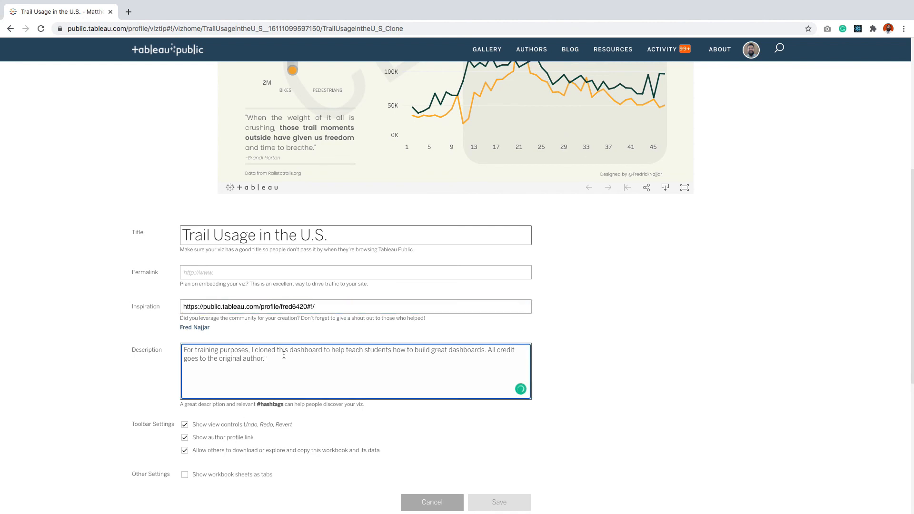
pyautogui.scroll(5, 400, 342)
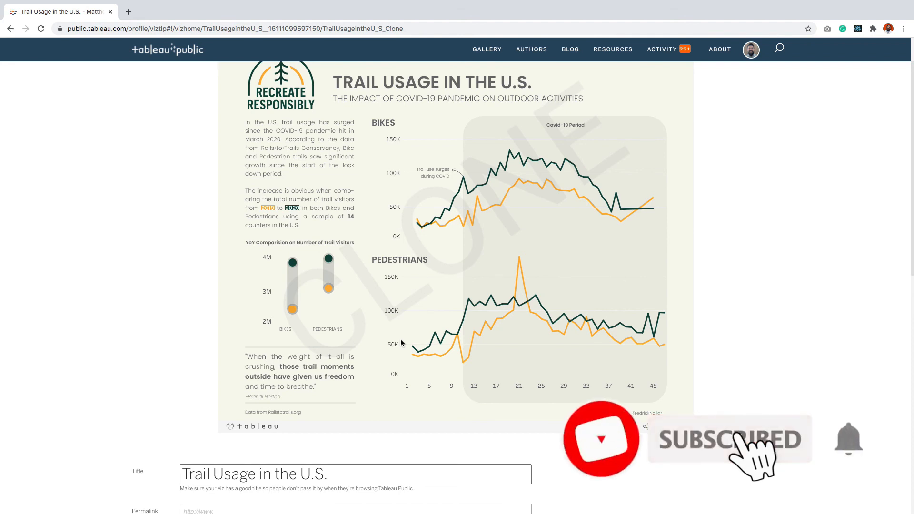
pyautogui.scroll(1, 401, 342)
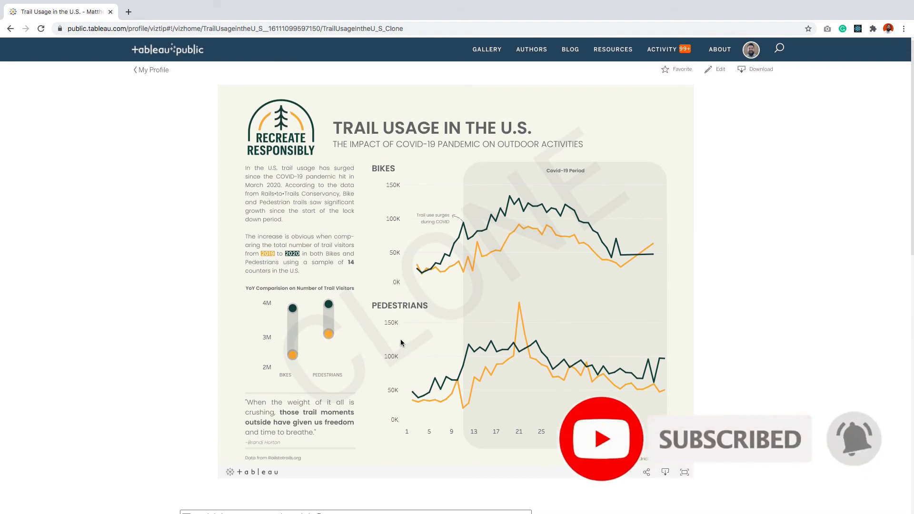